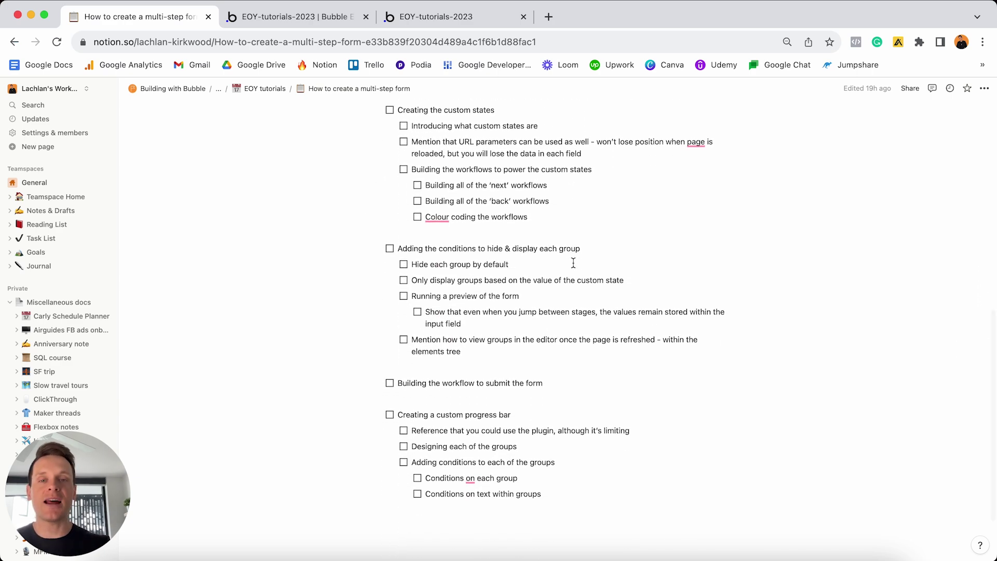
pyautogui.scroll(10, 573, 263)
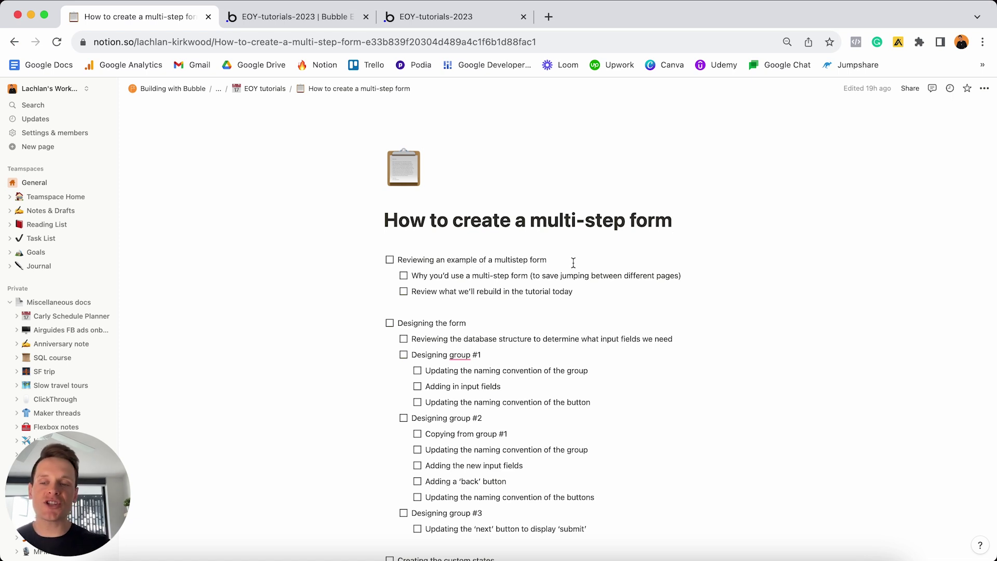
pyautogui.click(389, 260)
pyautogui.click(404, 275)
pyautogui.click(403, 275)
pyautogui.click(389, 259)
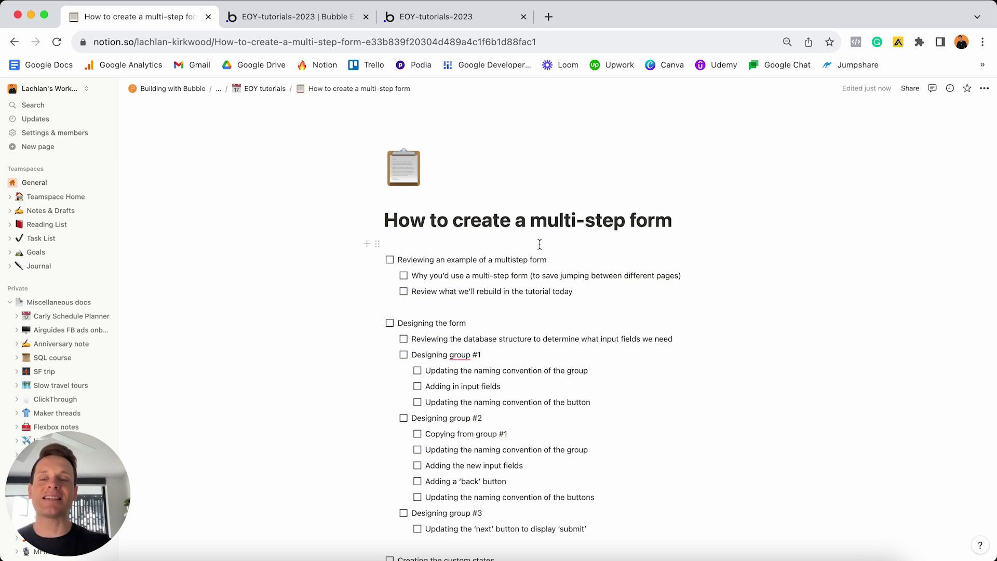
# Switch to the example form preview and move forward and back through its stages to examine the navigation and progress bar
pyautogui.click(457, 16)
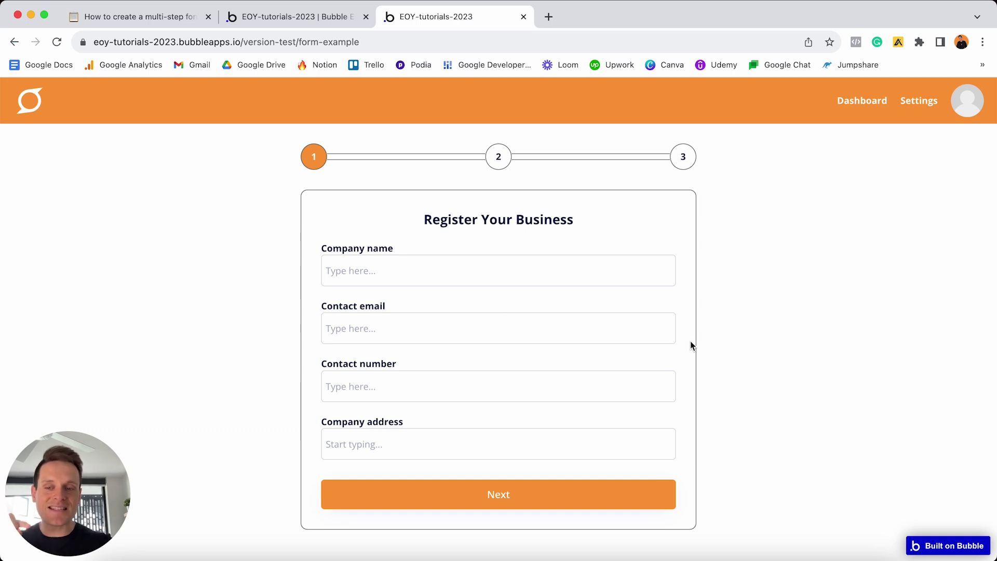
pyautogui.click(534, 497)
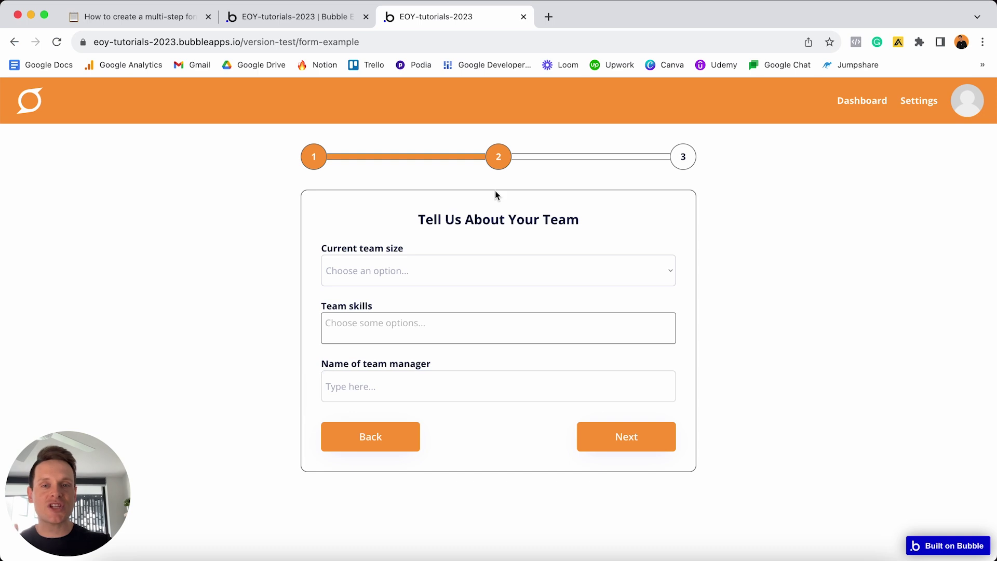
pyautogui.click(606, 400)
pyautogui.click(613, 441)
pyautogui.click(578, 256)
pyautogui.click(389, 457)
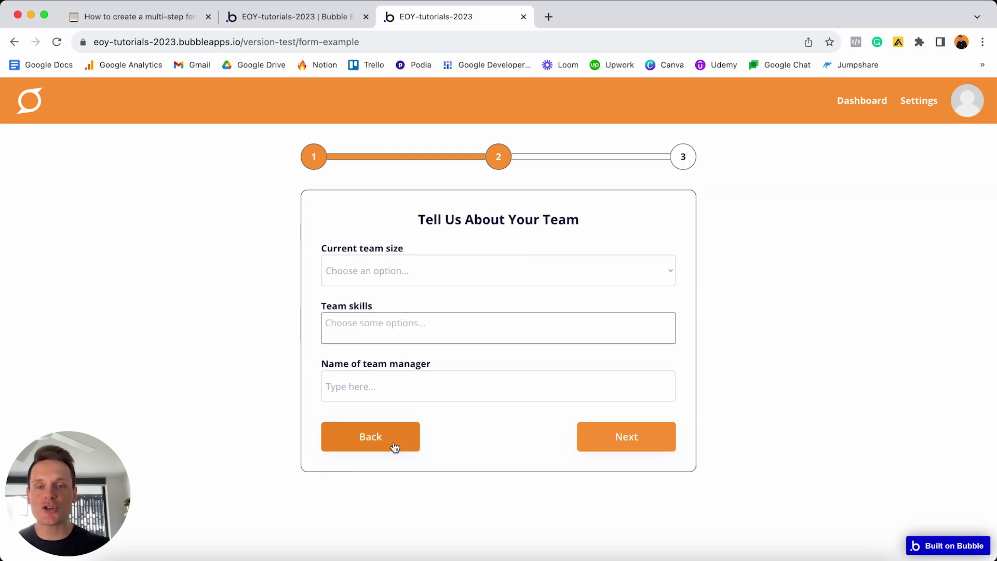
pyautogui.click(603, 435)
pyautogui.click(400, 447)
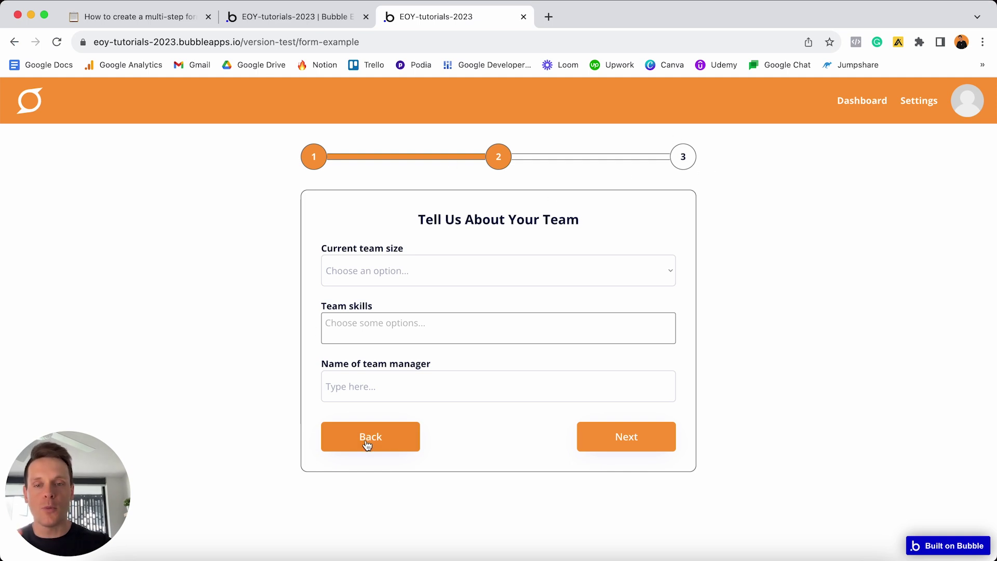
pyautogui.click(383, 428)
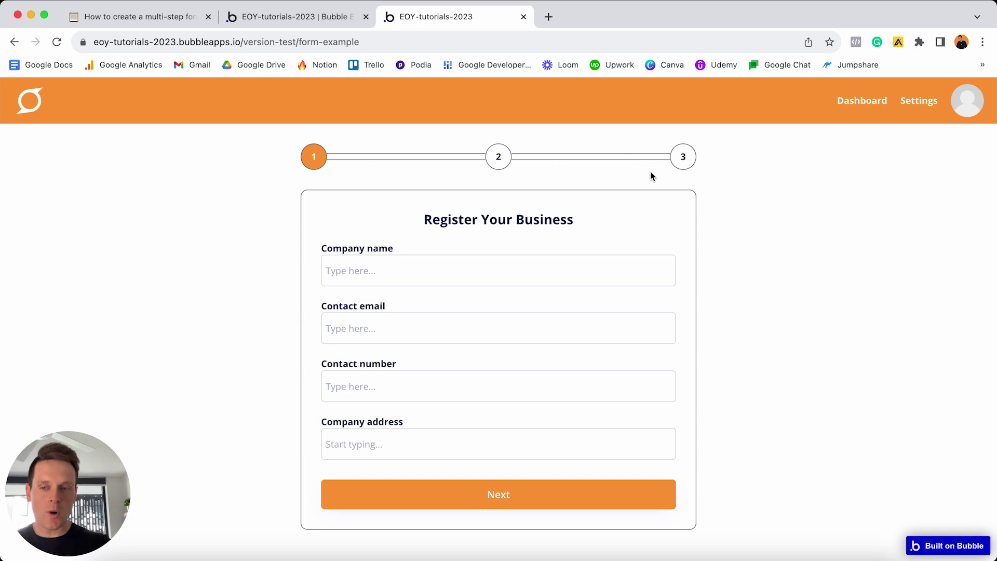
# Switch to the Bubble editor and examine the three form groups on the multi-step-form page
pyautogui.click(292, 16)
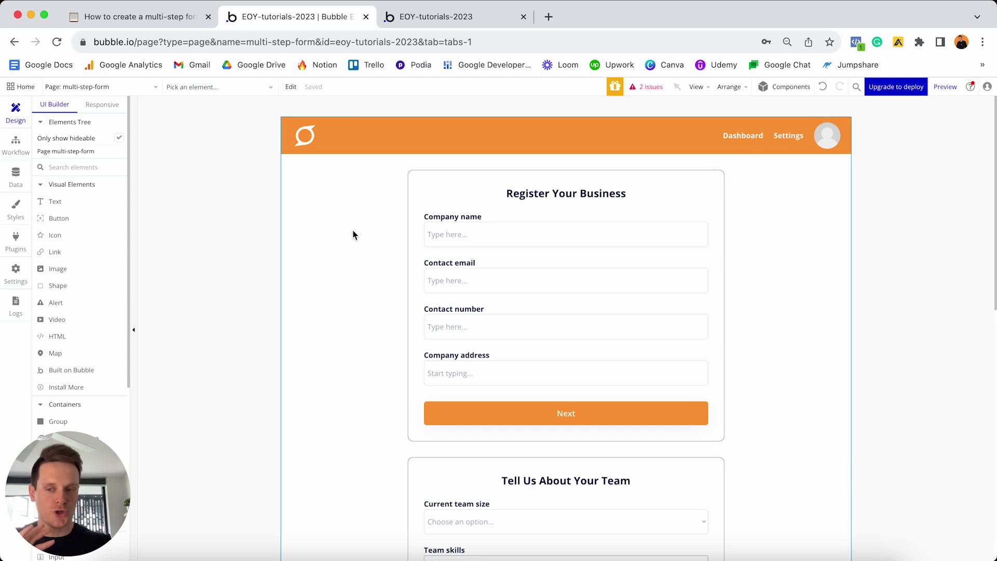
pyautogui.scroll(-7, 412, 233)
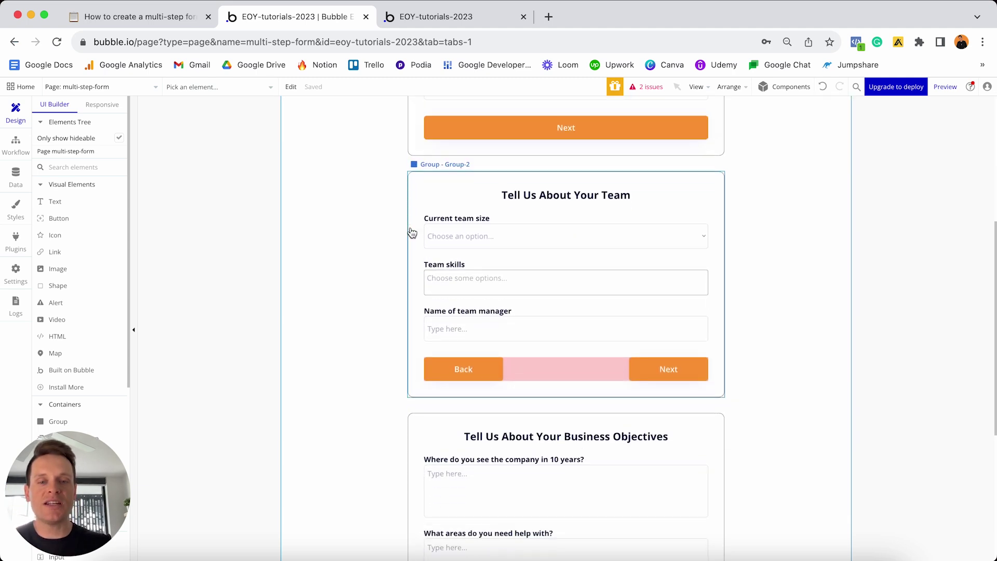
pyautogui.scroll(-1, 412, 233)
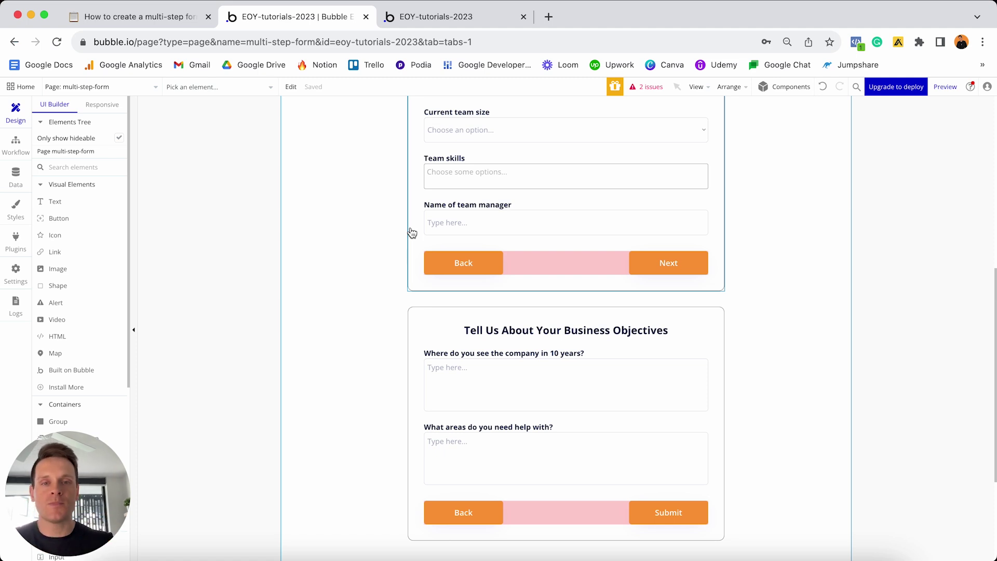
pyautogui.scroll(5, 411, 232)
pyautogui.scroll(3, 419, 327)
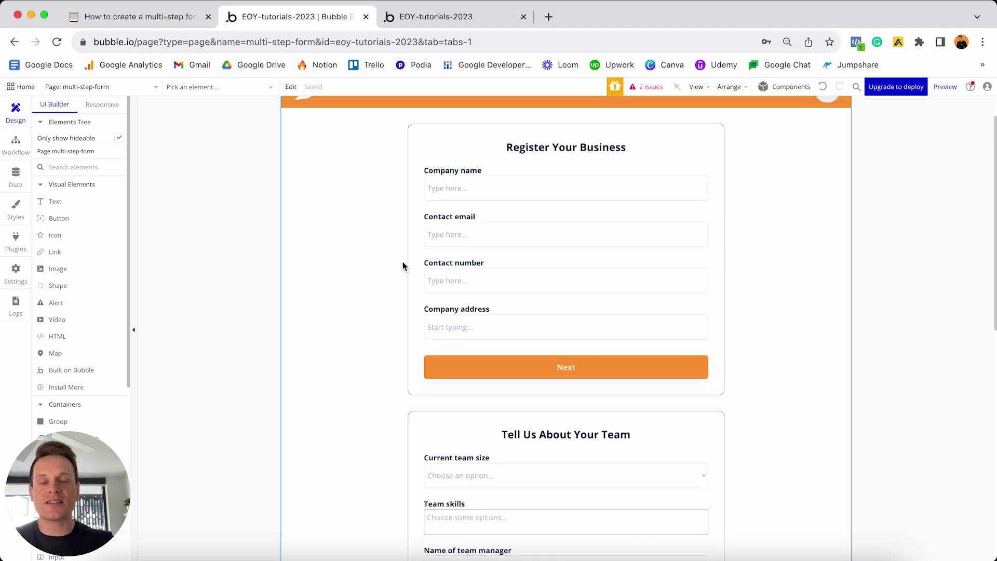
pyautogui.scroll(-5, 372, 260)
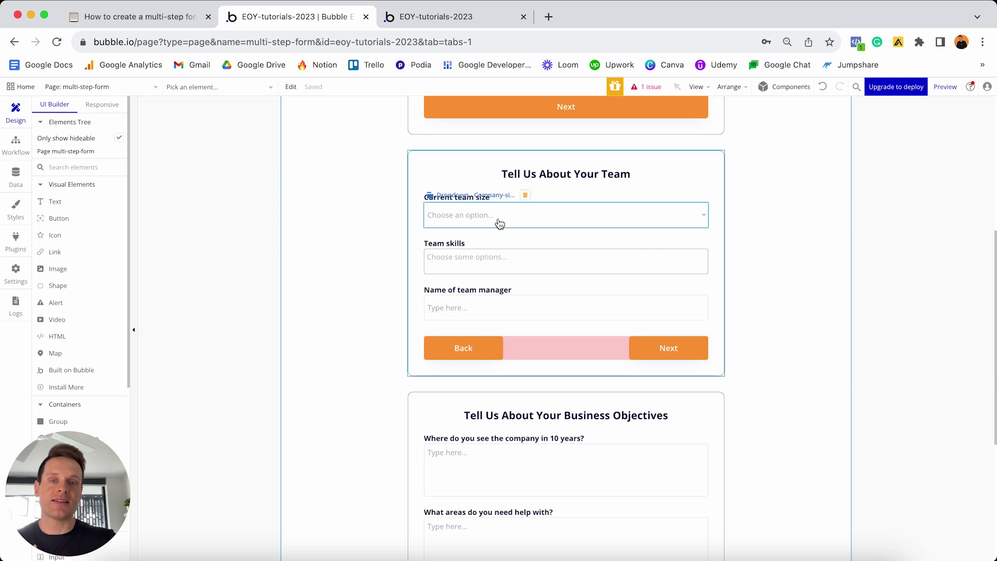
pyautogui.scroll(-3, 467, 231)
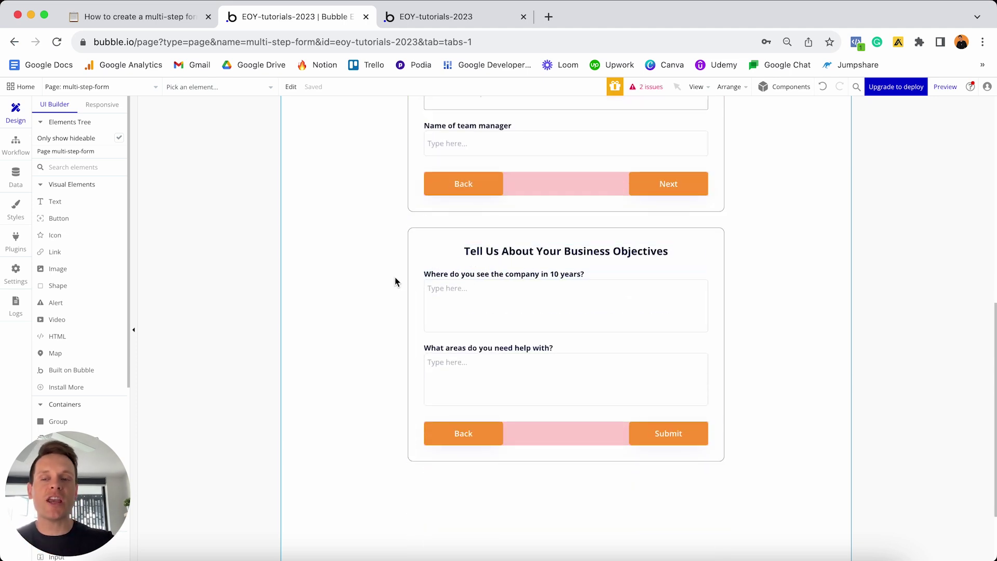
pyautogui.scroll(10, 395, 281)
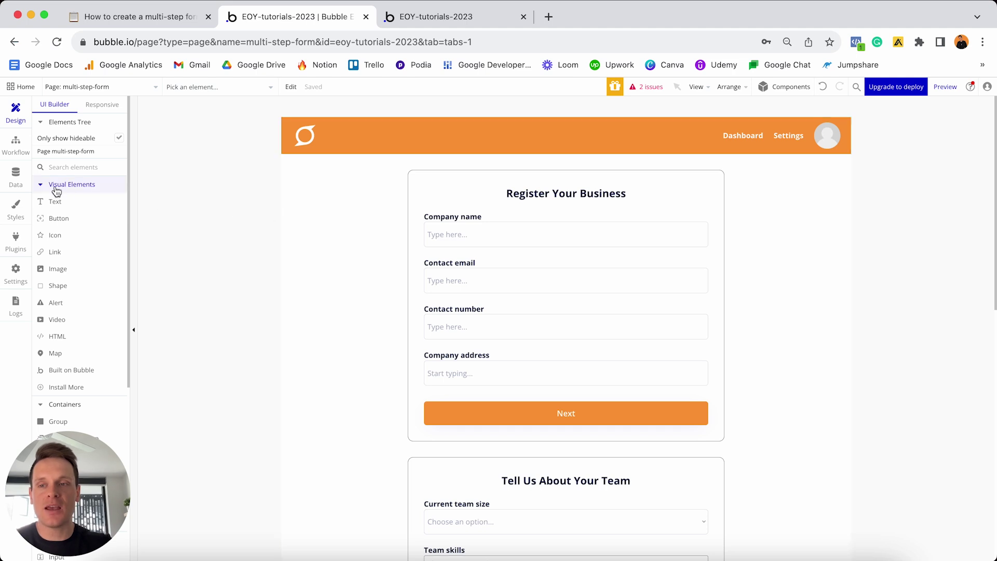
# Review the fields of the Lead data type in the app's database
pyautogui.click(18, 178)
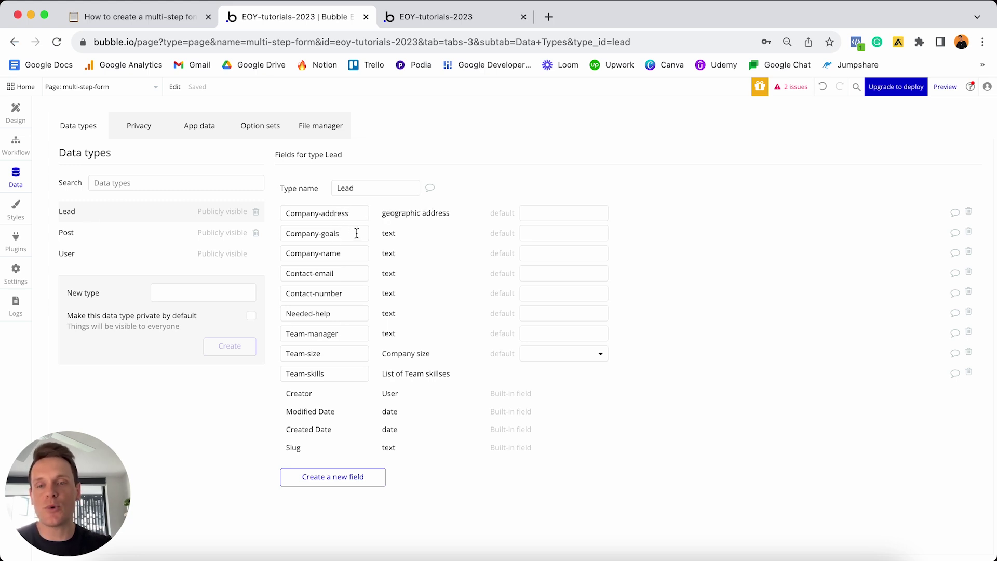
pyautogui.moveTo(354, 252)
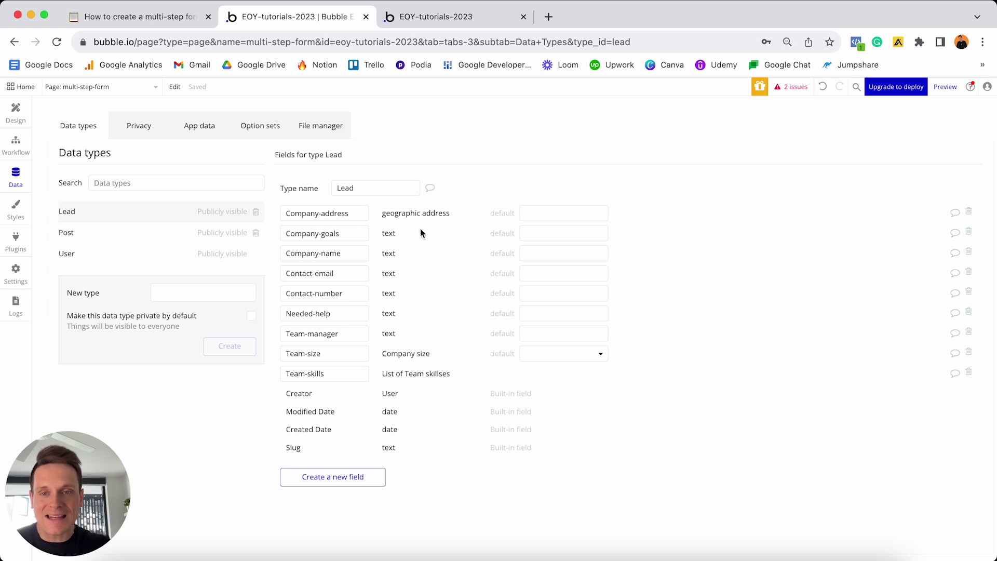
# Return to the page design and compare the input fields in all three form groups with the Lead fields
pyautogui.click(15, 110)
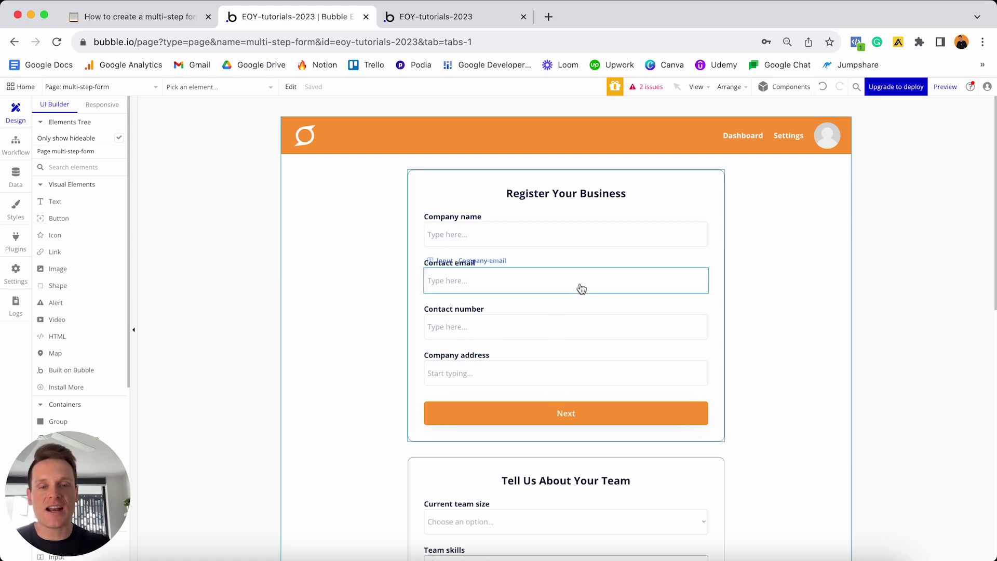
pyautogui.scroll(-7, 579, 290)
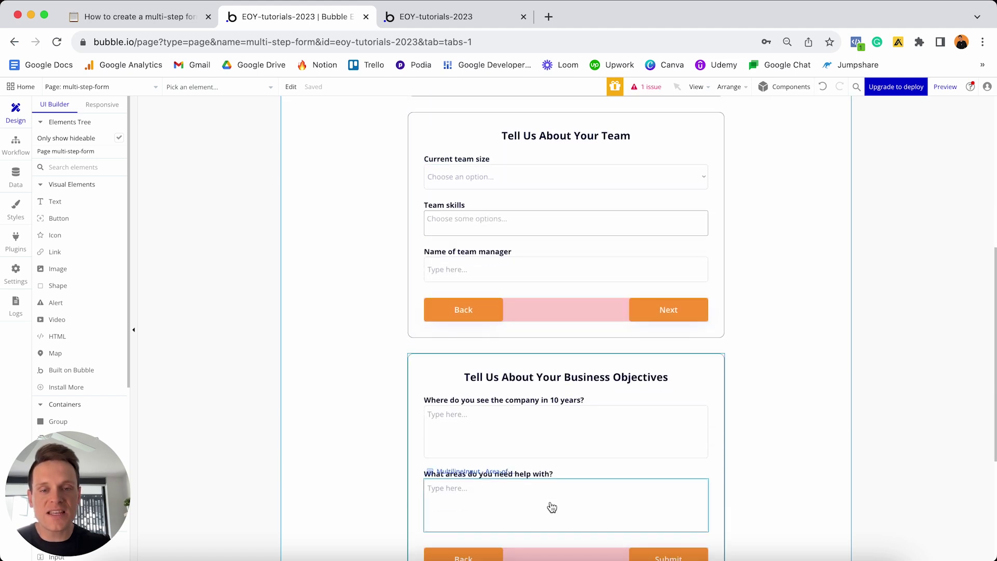
pyautogui.scroll(7, 552, 507)
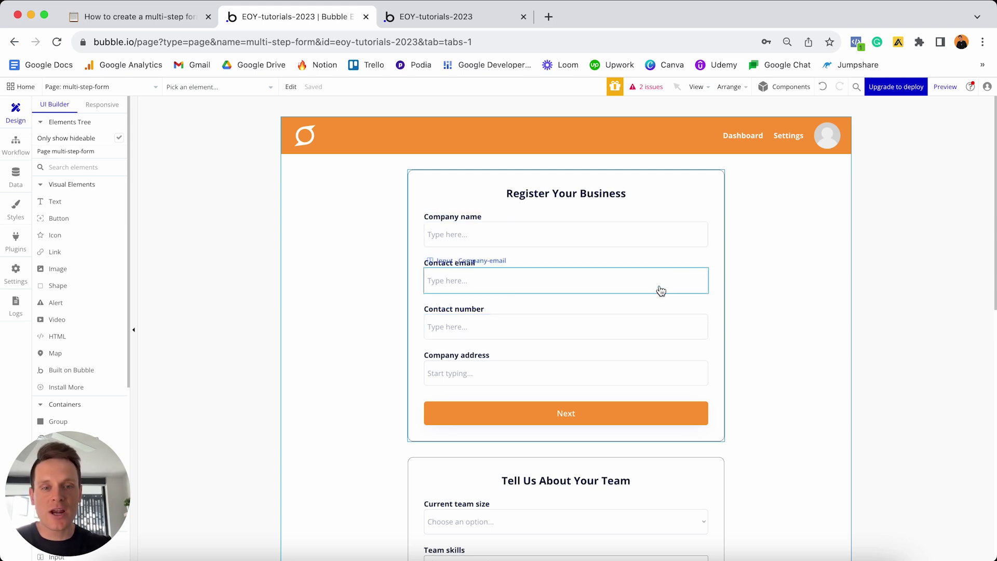
pyautogui.scroll(-4, 644, 225)
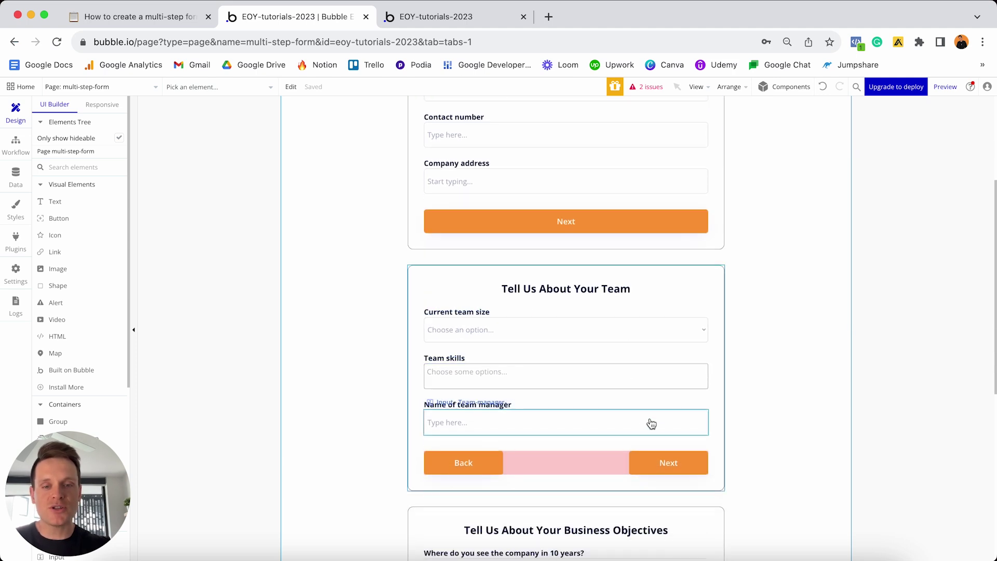
pyautogui.scroll(-5, 659, 436)
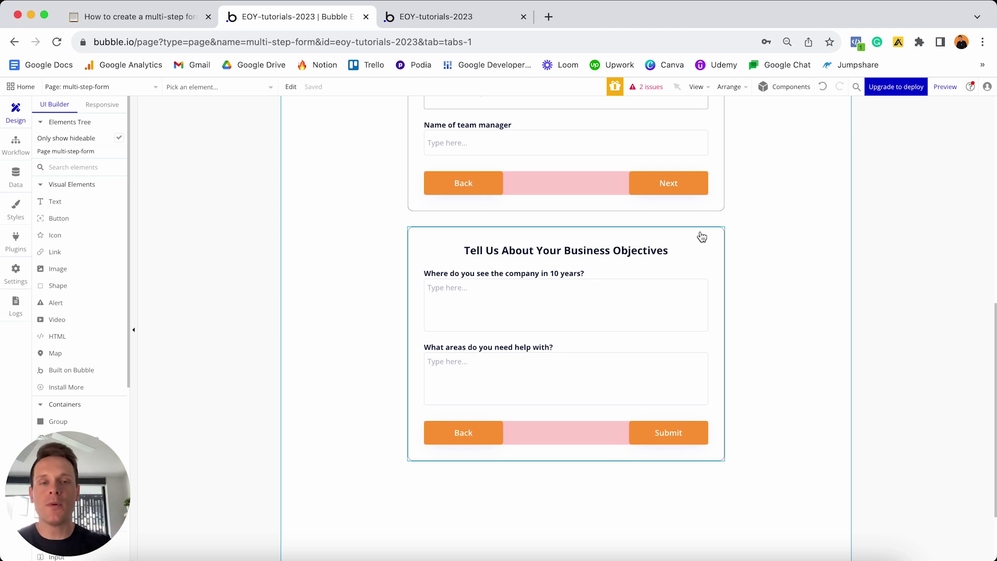
pyautogui.scroll(15, 701, 237)
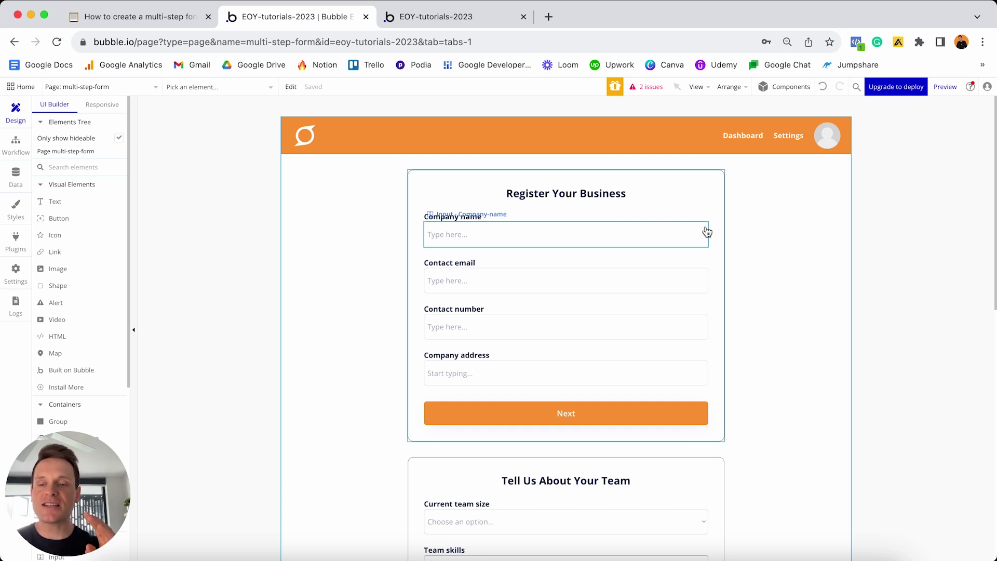
# Inspect the properties of the Register Your Business, Team and Business Objectives groups in turn to check their naming
pyautogui.doubleClick(711, 183)
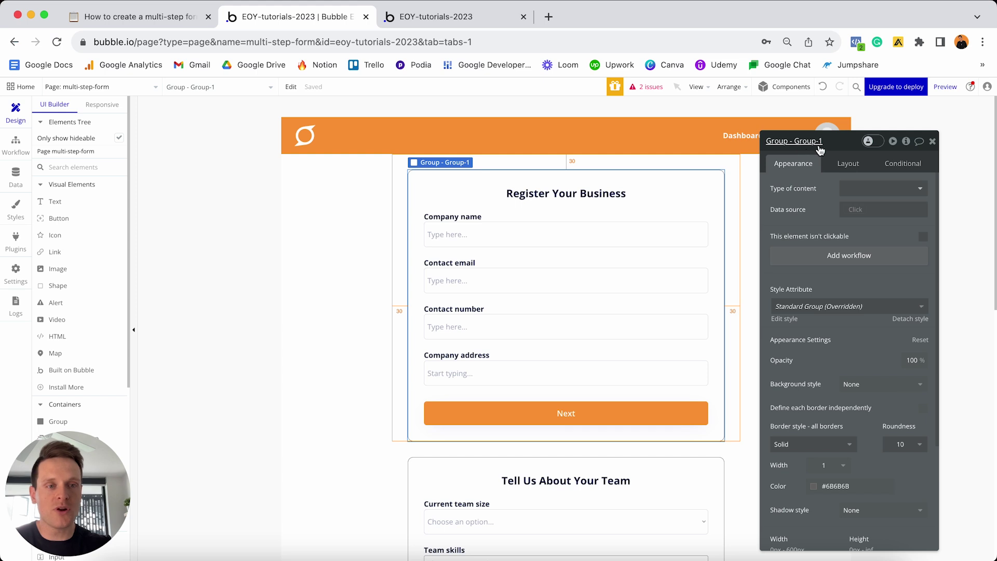
pyautogui.scroll(-3, 653, 398)
pyautogui.click(690, 352)
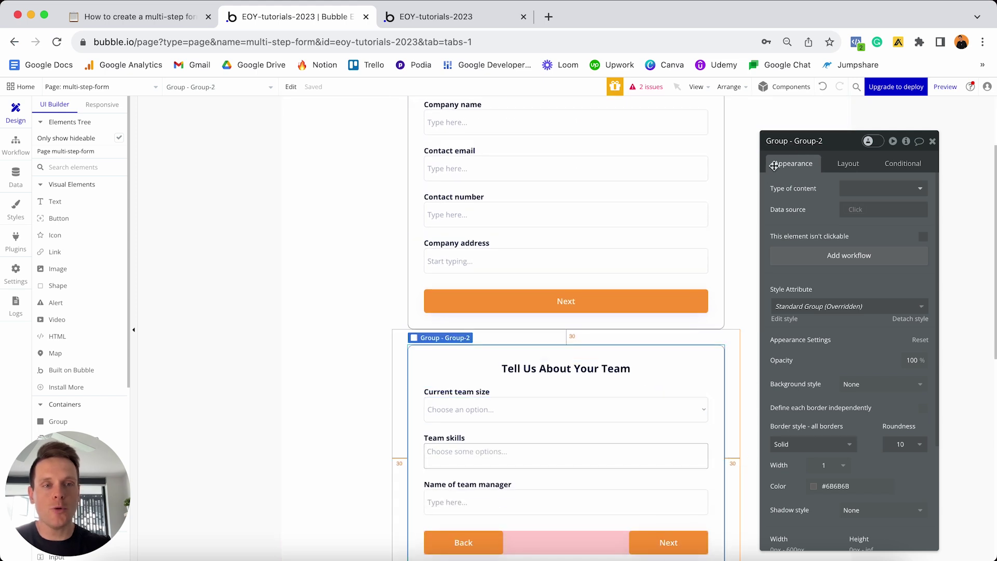
pyautogui.scroll(-6, 664, 280)
pyautogui.click(670, 341)
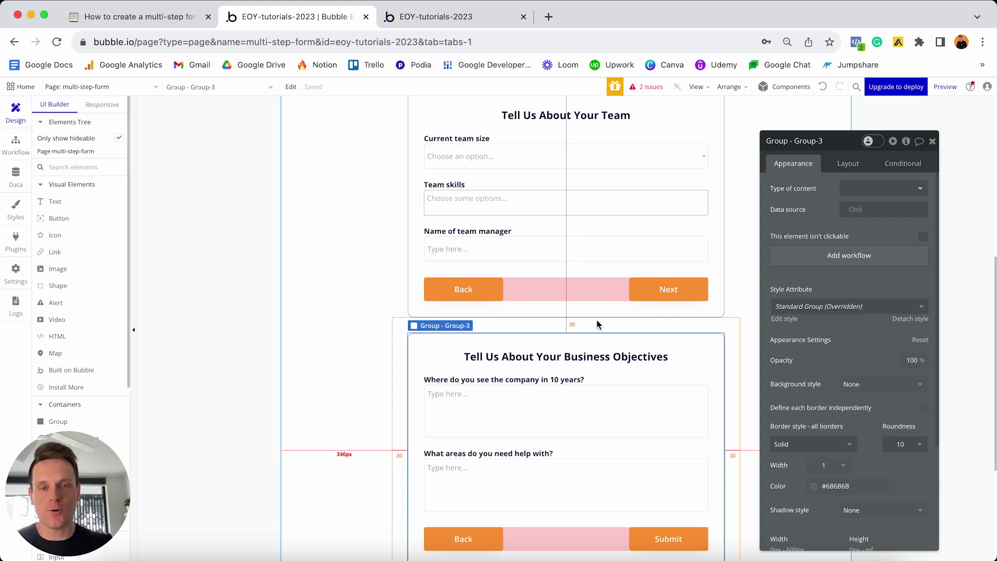
# Look over the buttons in all three groups and open the properties of the Register Your Business group's Next button
pyautogui.scroll(5, 596, 324)
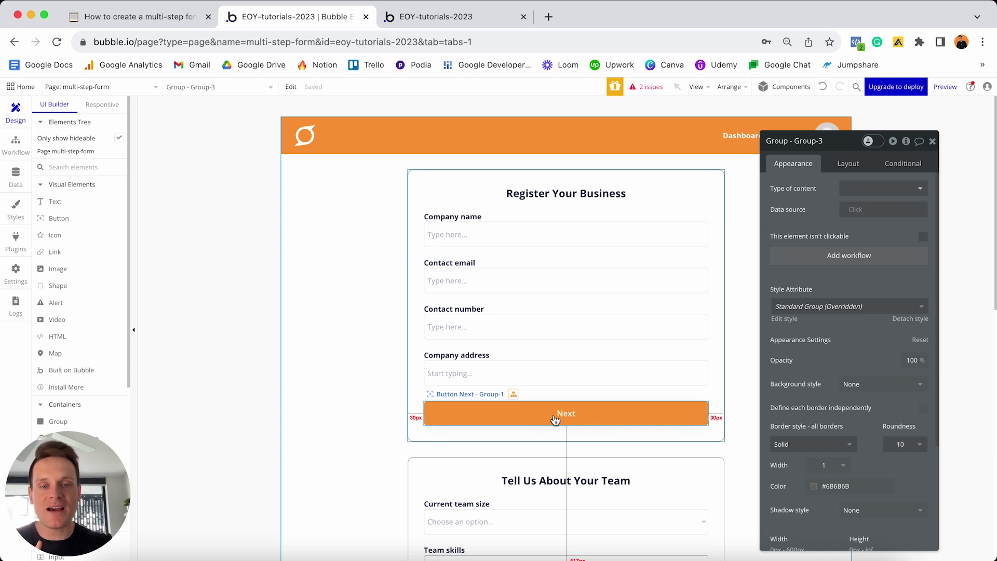
pyautogui.scroll(-5, 595, 420)
pyautogui.scroll(-8, 593, 420)
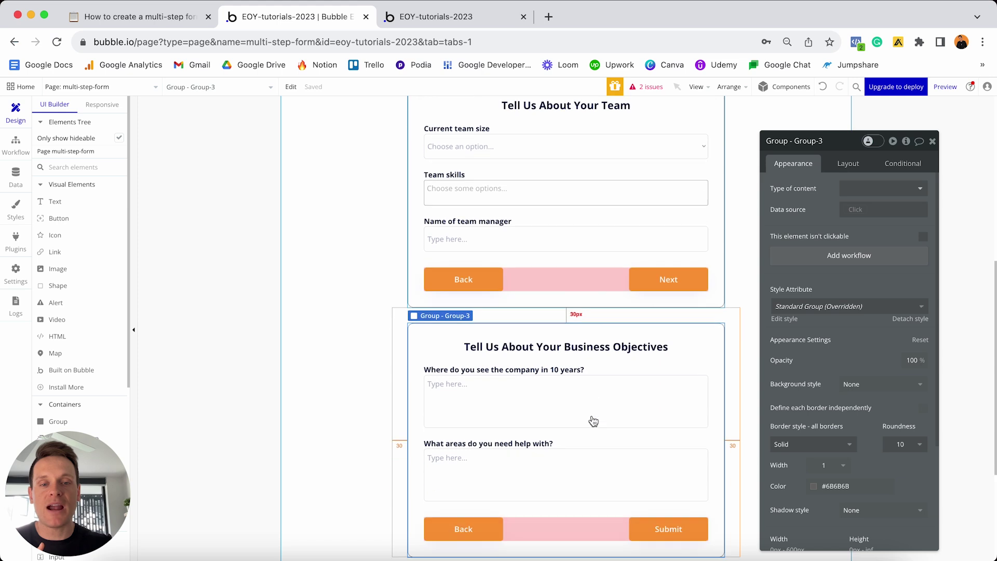
pyautogui.scroll(13, 601, 342)
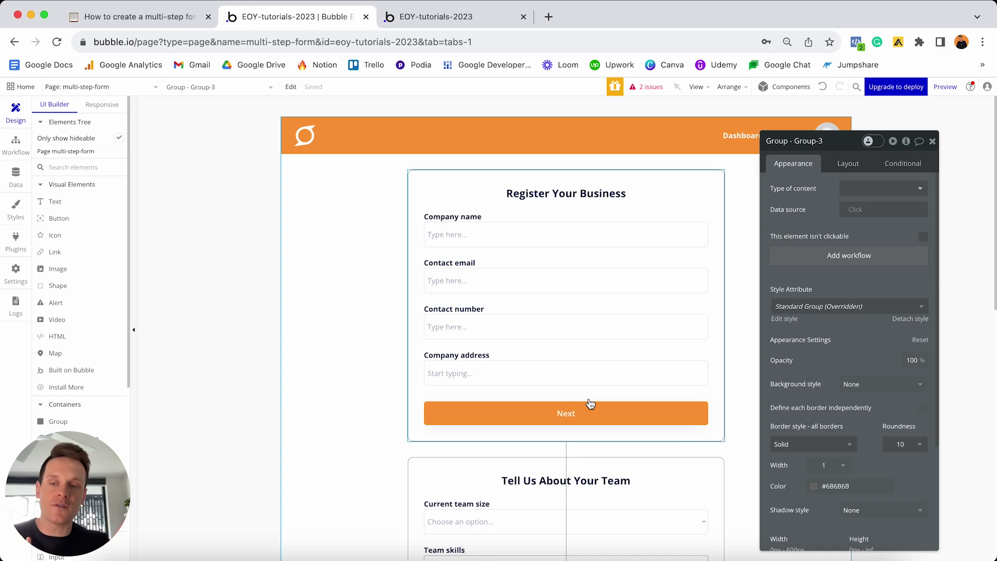
pyautogui.click(554, 414)
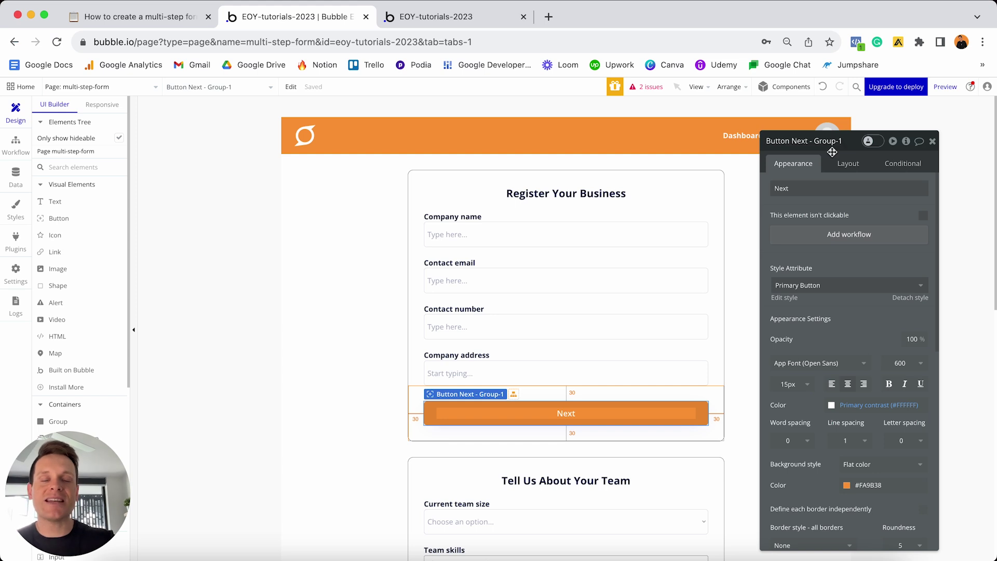
# Inspect the naming of the Next and Back buttons in the Team group and the Submit button in the Business Objectives group
pyautogui.scroll(-5, 572, 296)
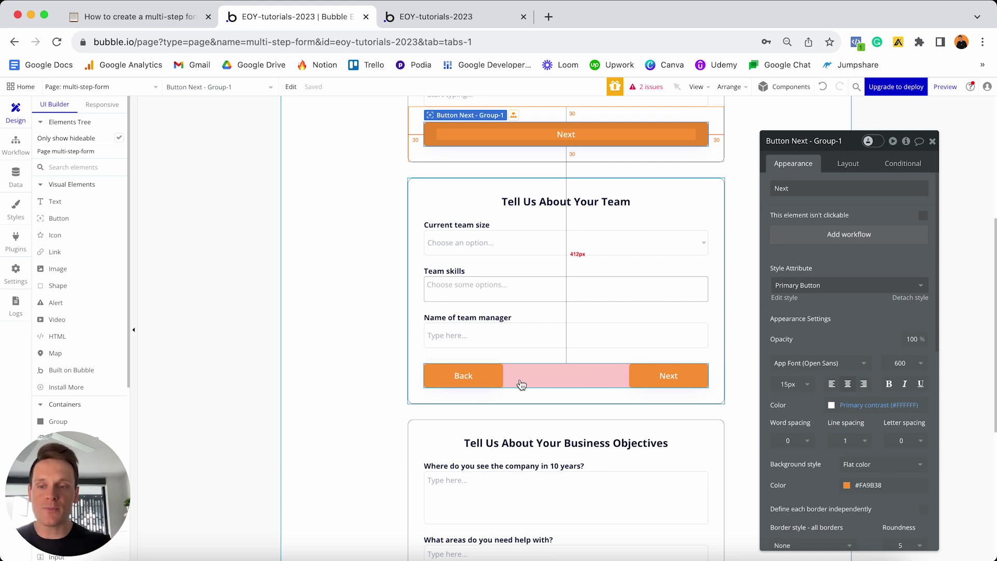
pyautogui.click(648, 379)
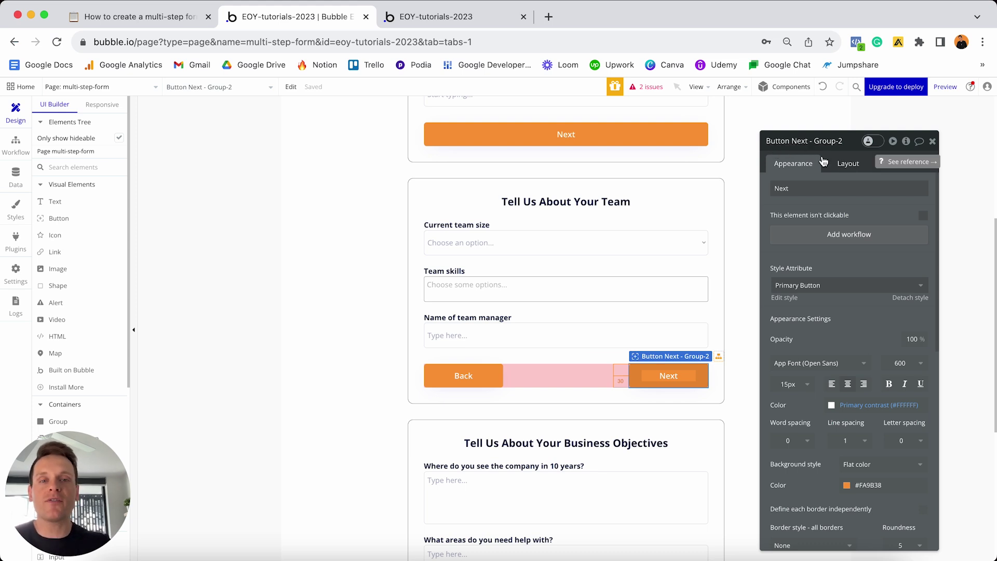
pyautogui.moveTo(657, 414); pyautogui.dragTo(683, 377)
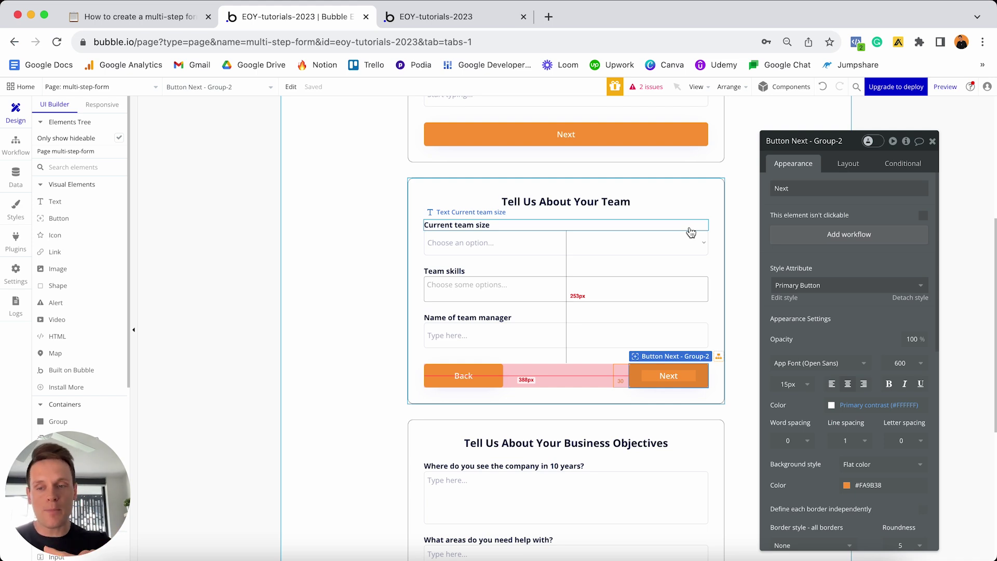
pyautogui.click(446, 385)
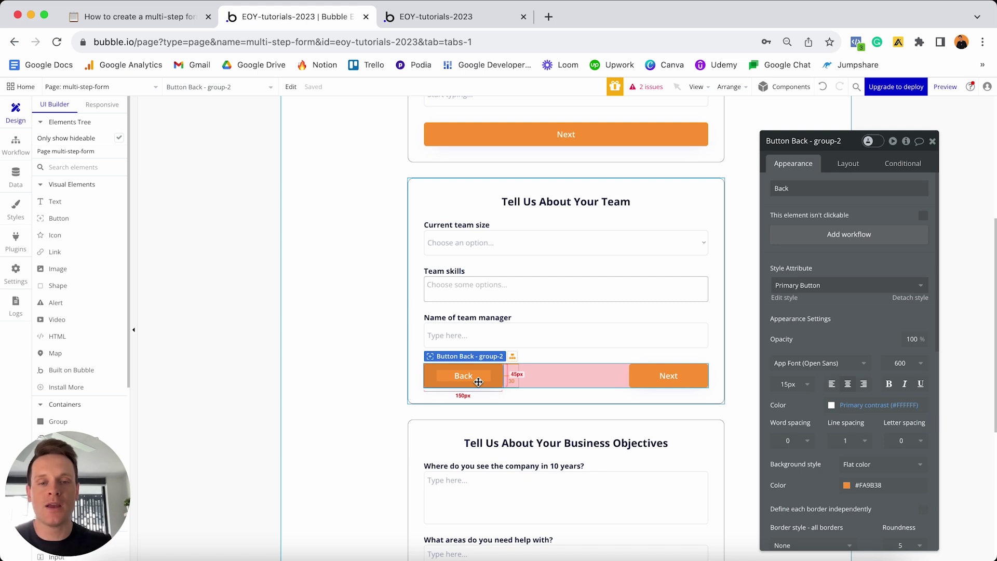
pyautogui.scroll(-4, 478, 381)
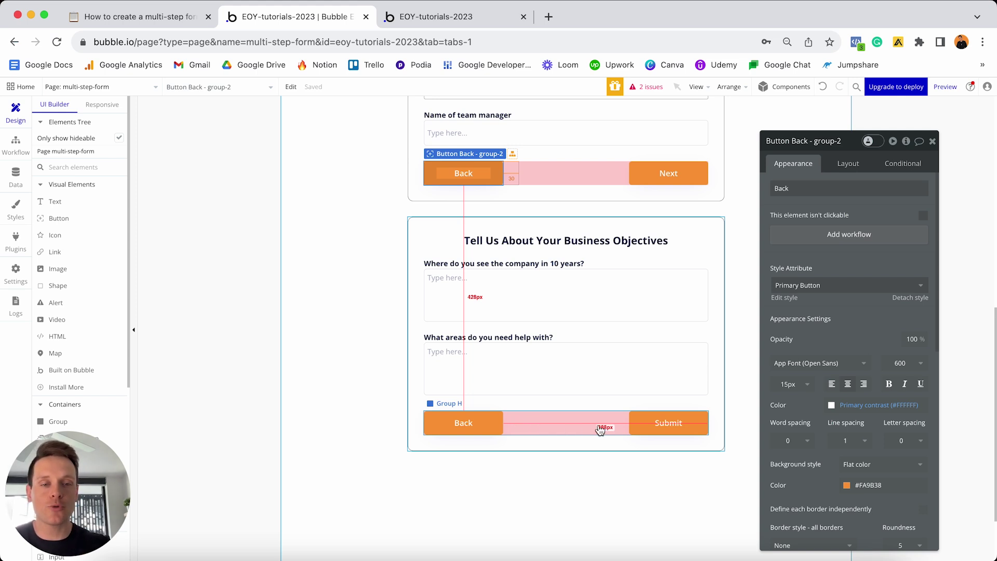
pyautogui.click(668, 425)
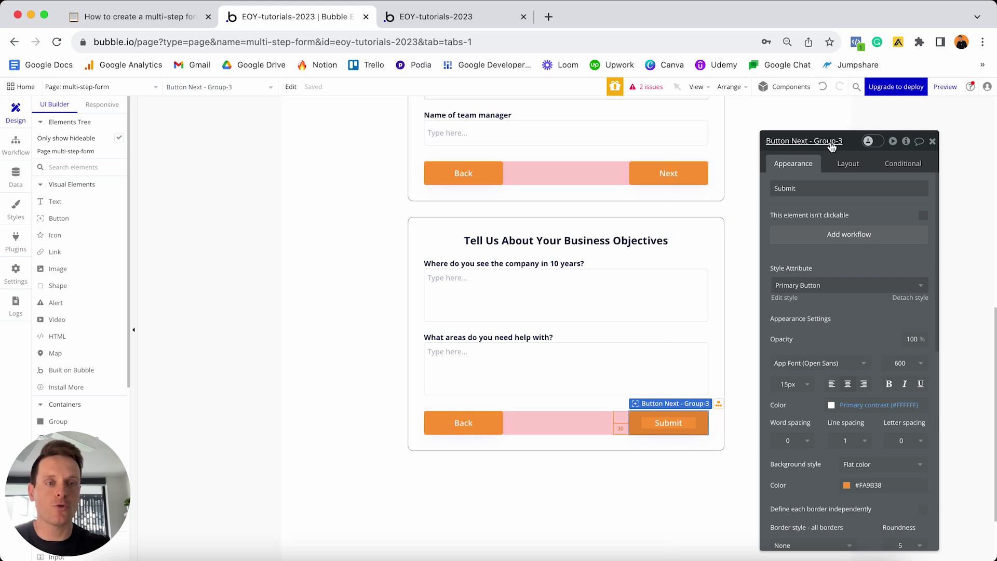
# Rename the Business Objectives group's Submit button to "Button submit - Group-3" and check the naming of its Back button
pyautogui.click(810, 147)
pyautogui.press('BackSpace')
pyautogui.press('BackSpace')
pyautogui.press('BackSpace')
pyautogui.press('BackSpace')
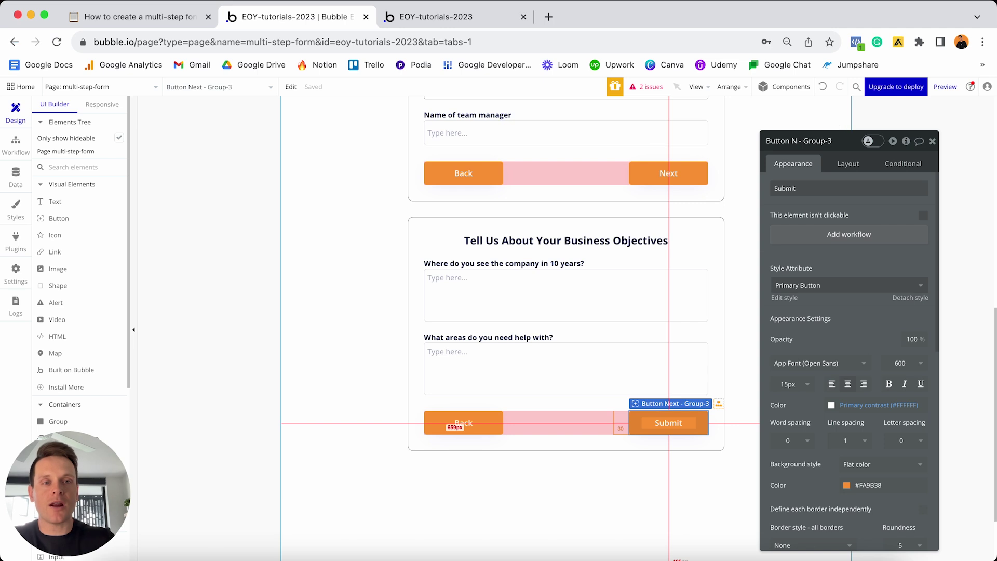
pyautogui.write('submit')
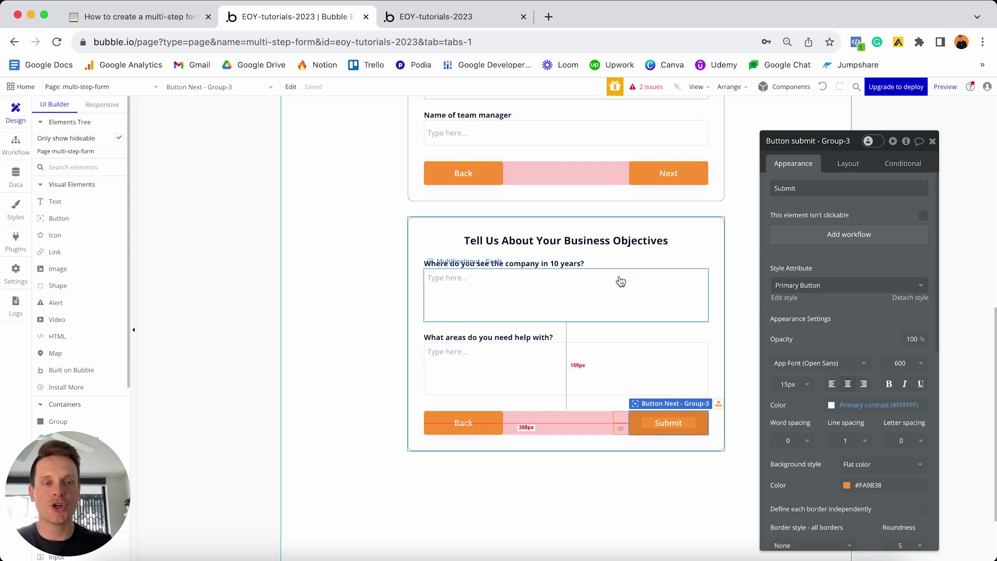
pyautogui.click(451, 429)
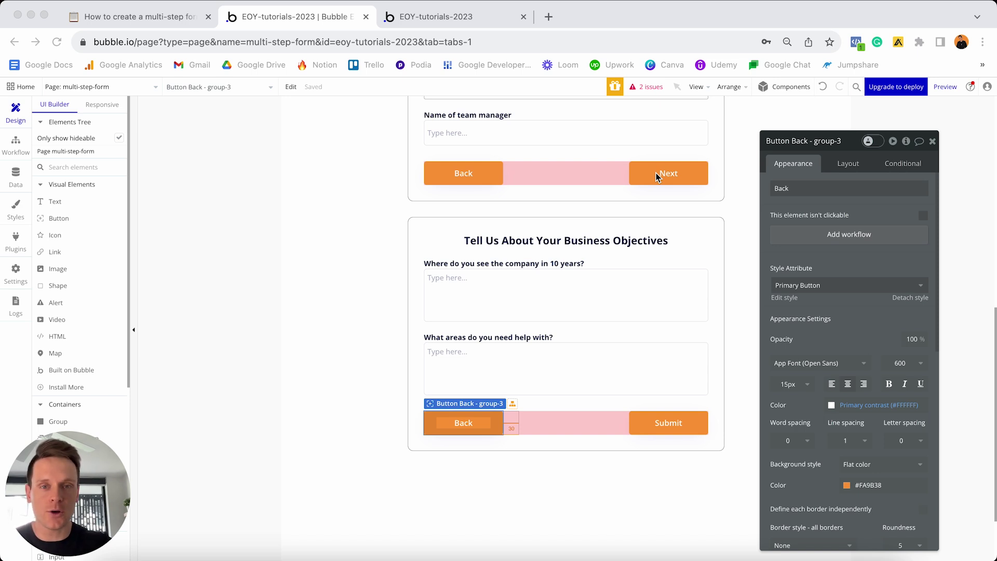
# Switch to the Notion checklist and mark "Reviewing an example of a multistep form" and its two sub-items as done
pyautogui.click(152, 20)
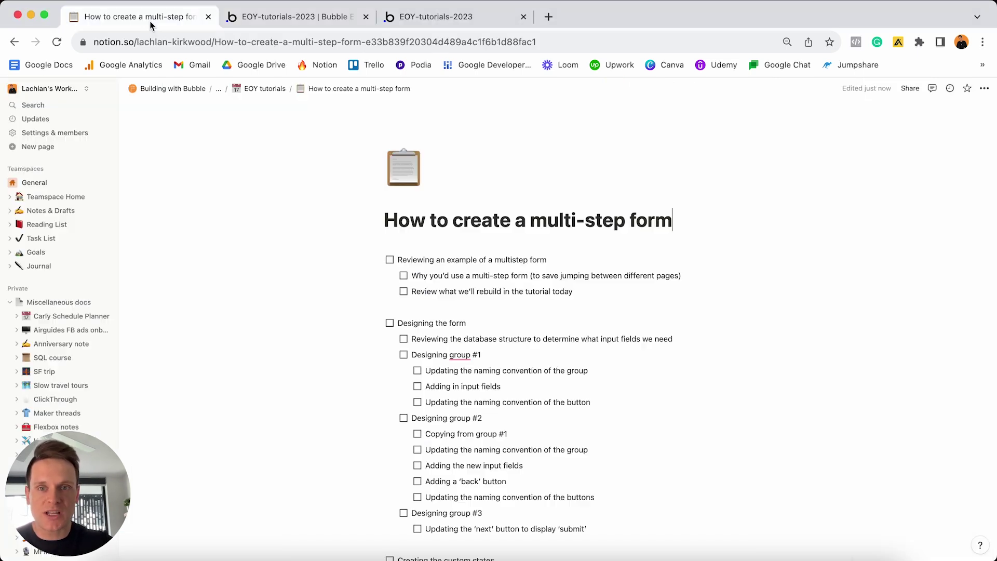
pyautogui.click(390, 259)
pyautogui.click(404, 275)
pyautogui.click(403, 291)
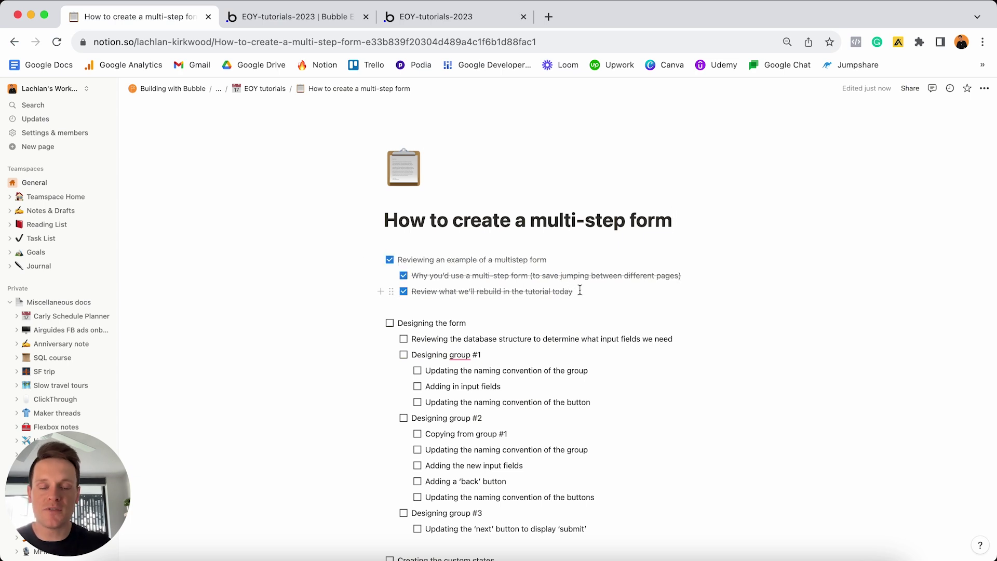
# Mark the database structure review, "Designing group #1" and its three sub-items as done in the checklist
pyautogui.scroll(-2, 580, 289)
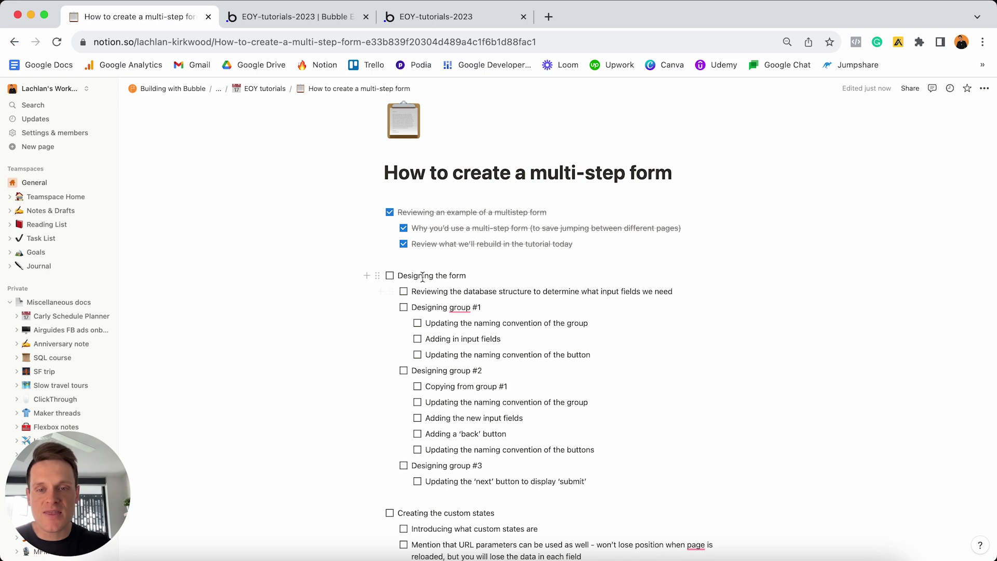
pyautogui.tripleClick(475, 274)
pyautogui.click(460, 292)
pyautogui.click(404, 291)
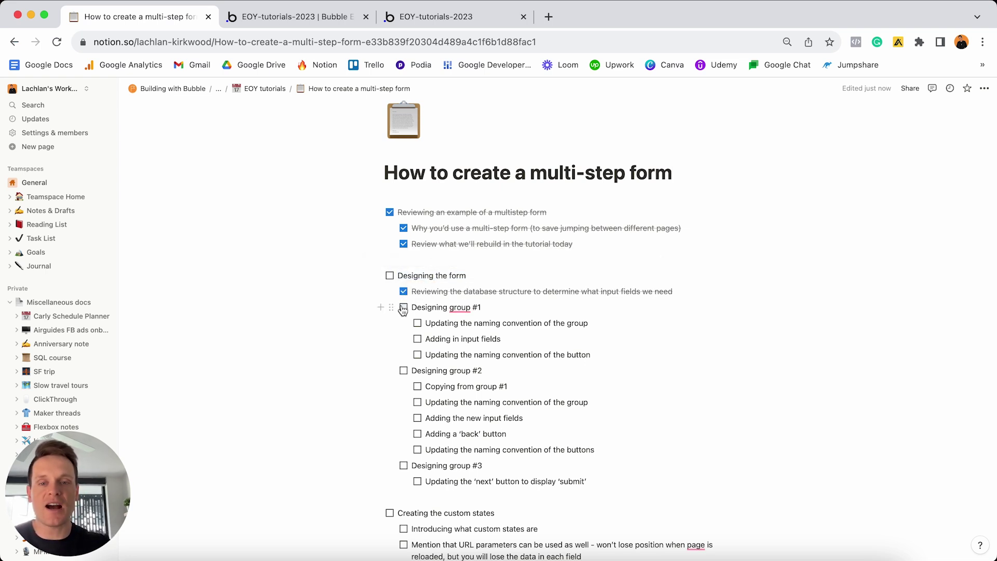
pyautogui.click(404, 307)
pyautogui.click(417, 323)
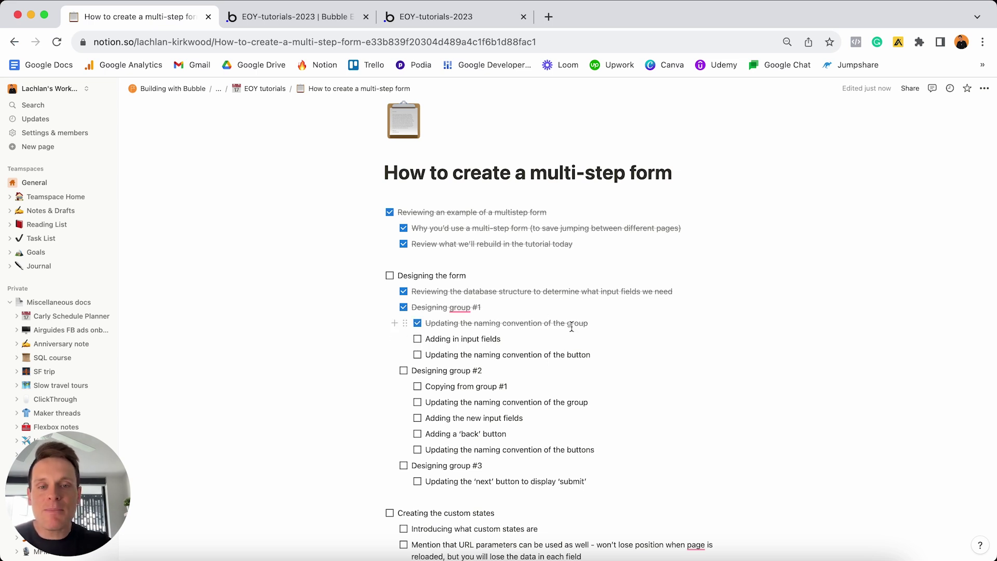
pyautogui.click(418, 340)
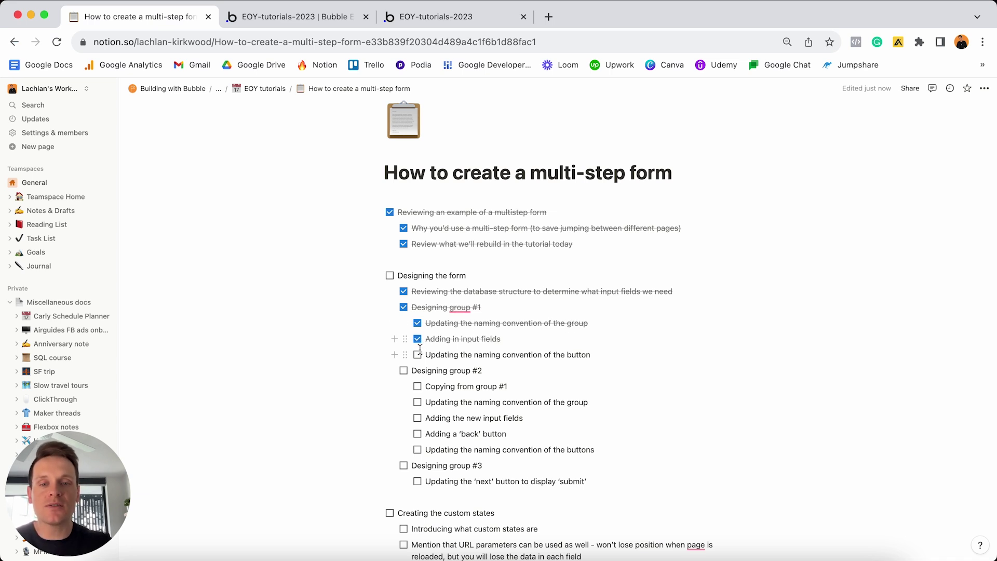
pyautogui.click(418, 355)
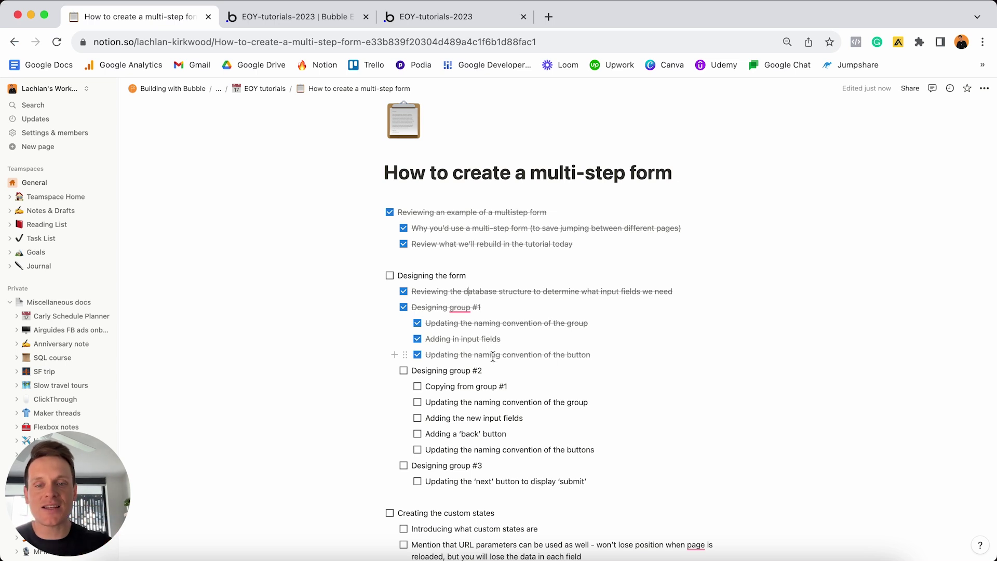
# Mark "Designing group #2" and its five sub-items as done in the checklist
pyautogui.click(404, 372)
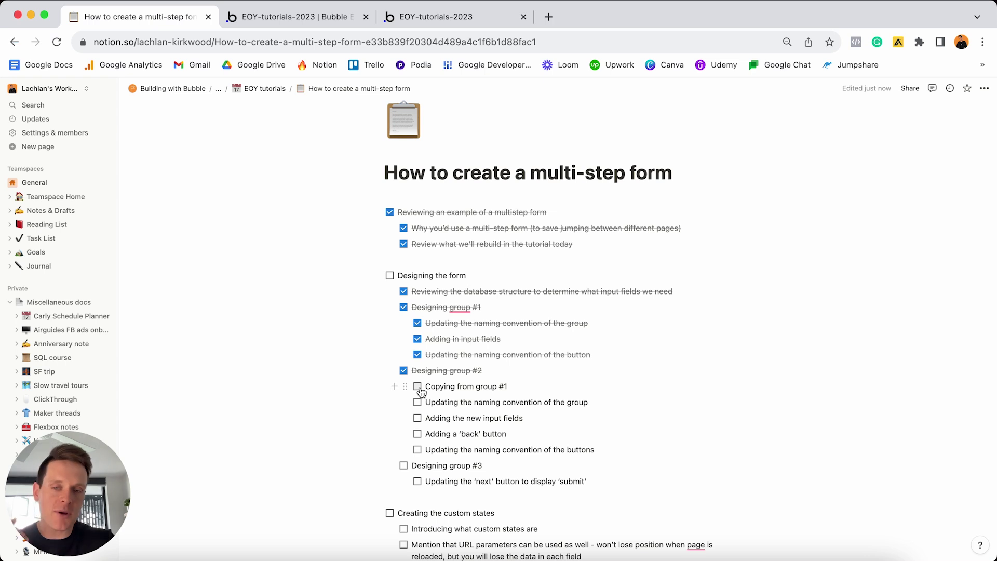
pyautogui.click(418, 388)
pyautogui.click(418, 403)
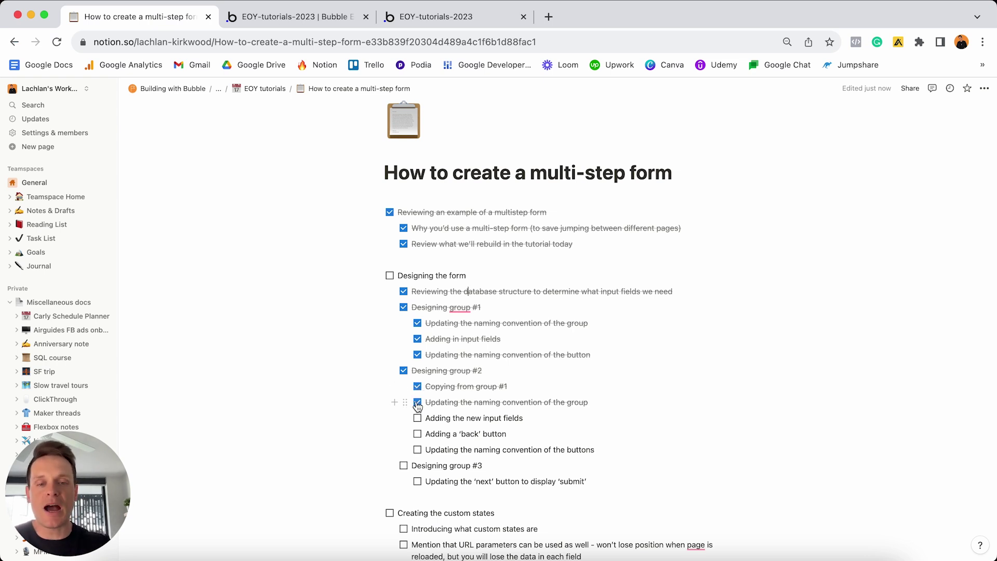
pyautogui.click(418, 418)
pyautogui.click(418, 435)
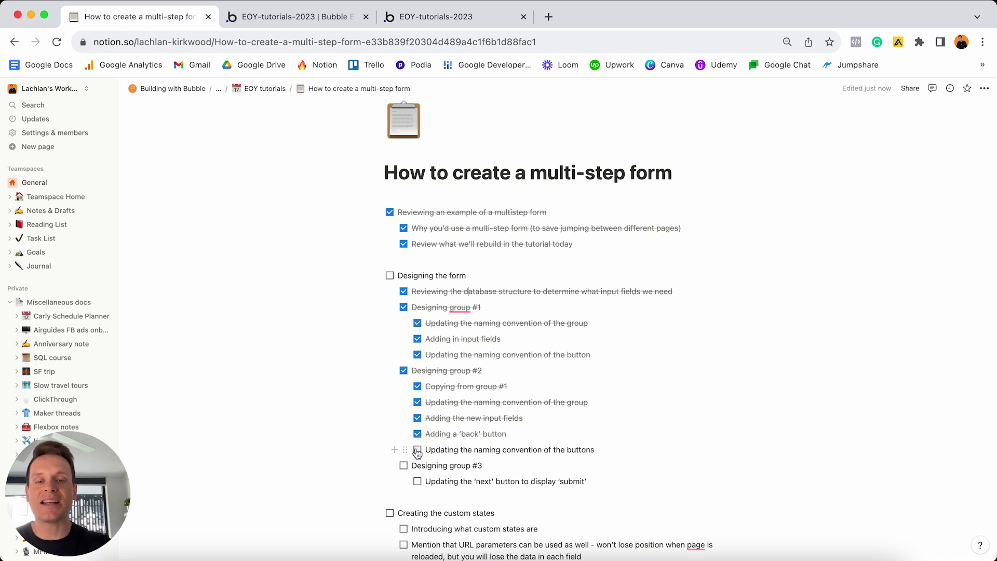
pyautogui.click(417, 450)
# Mark "Designing group #3", its sub-item and the parent item "Designing the form" as done in the checklist
pyautogui.click(403, 465)
pyautogui.click(418, 483)
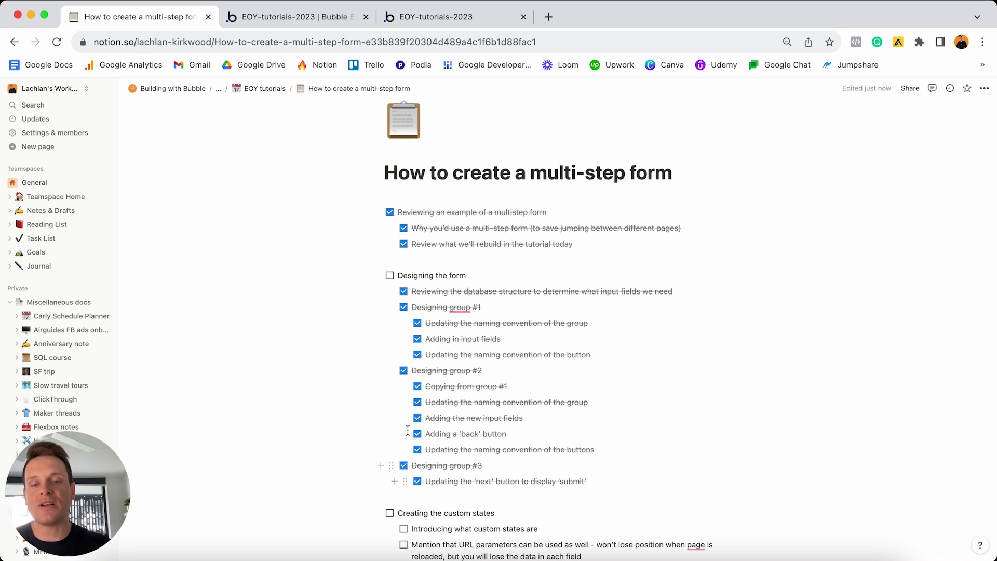
pyautogui.click(390, 276)
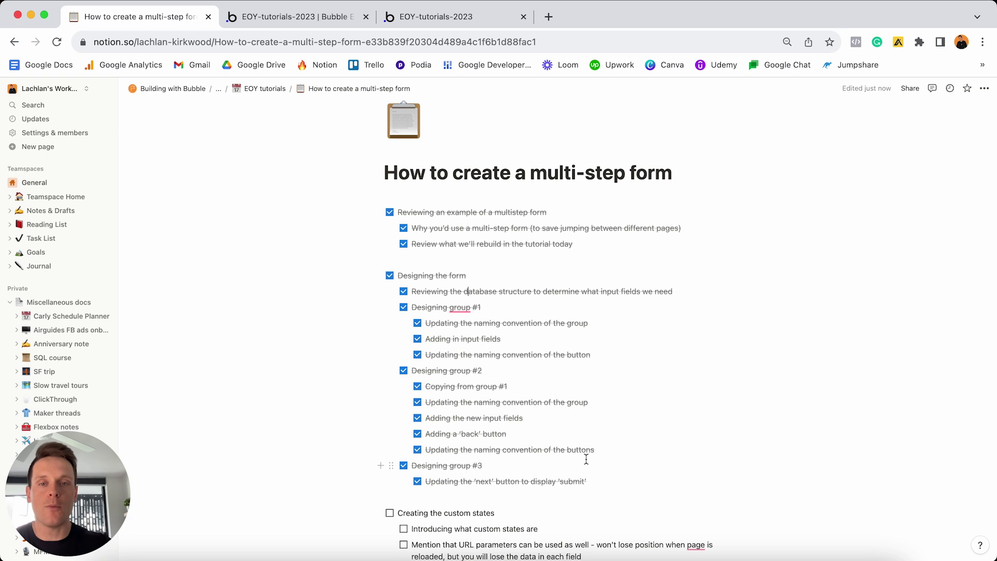
# Return to Bubble, preview the multi-step-form page and look over its three form groups and their buttons
pyautogui.scroll(-5, 586, 459)
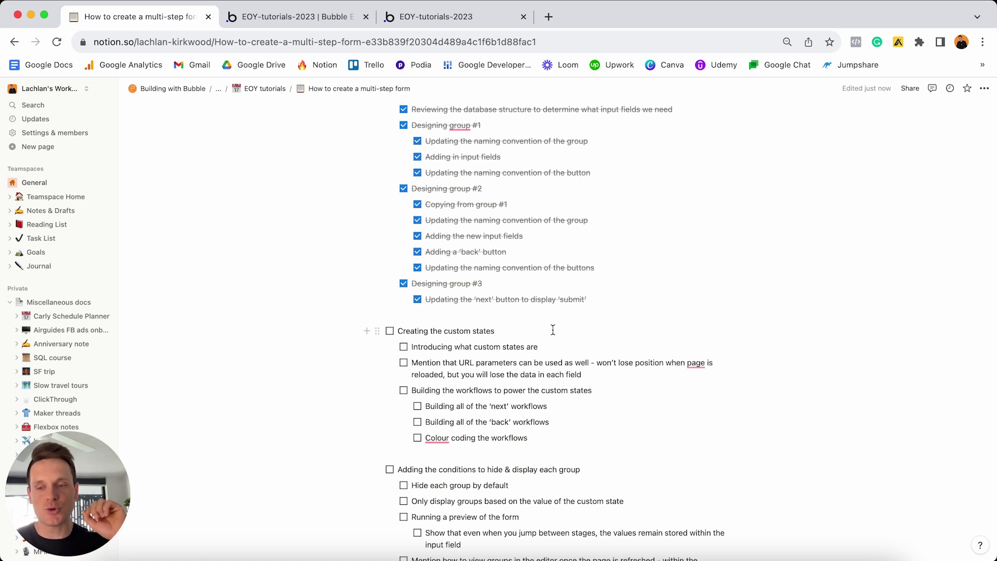
pyautogui.click(307, 12)
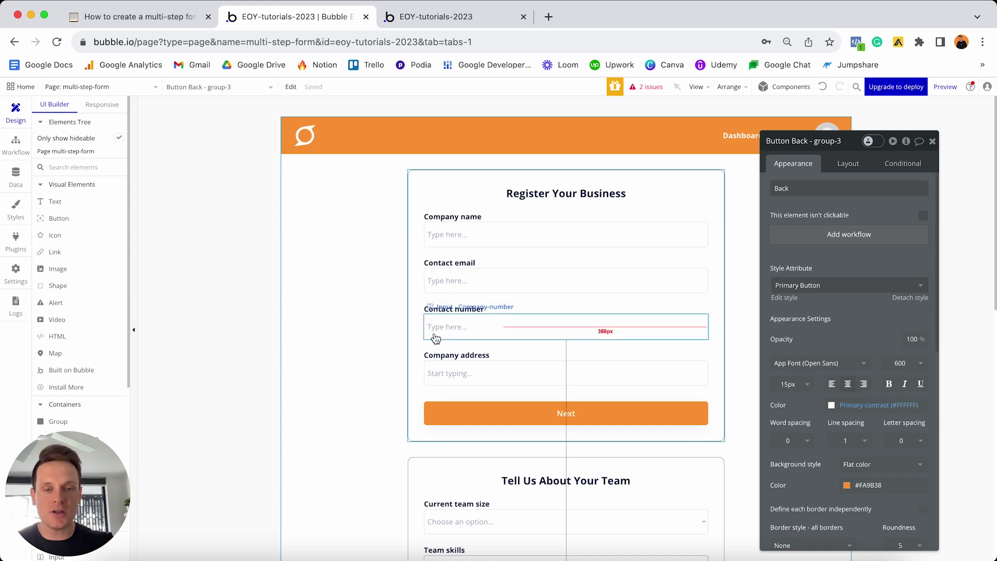
pyautogui.click(946, 87)
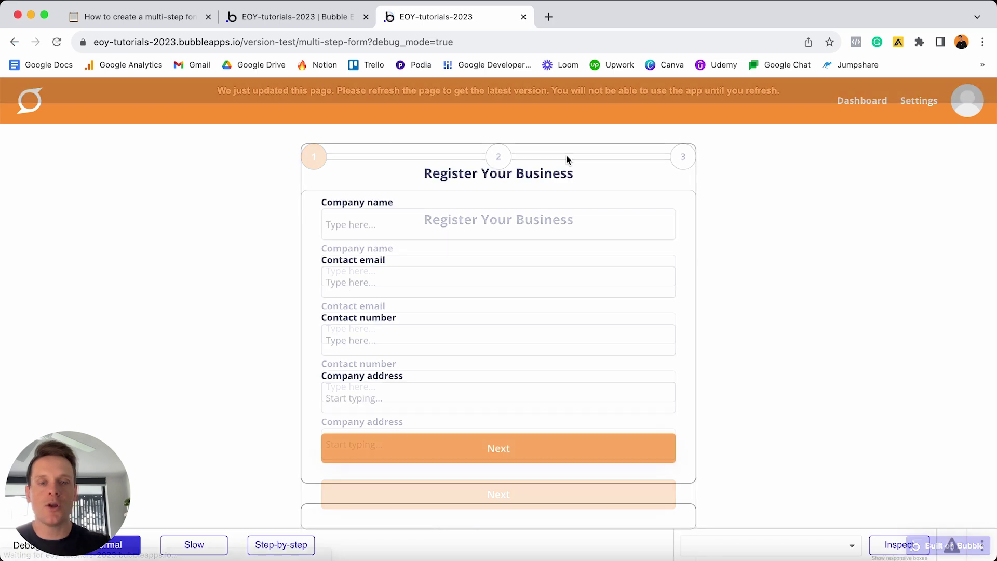
pyautogui.scroll(-12, 567, 159)
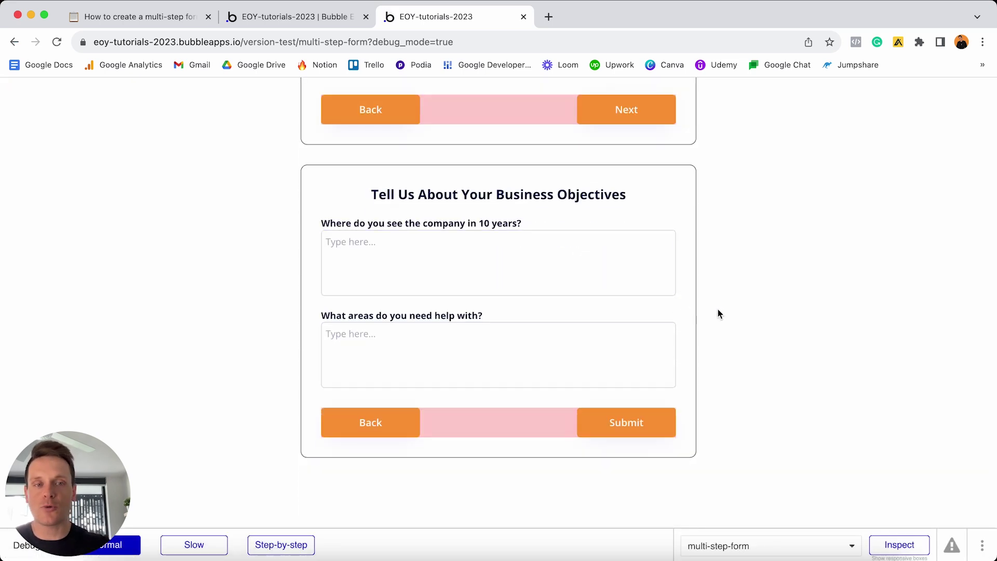
pyautogui.scroll(12, 718, 310)
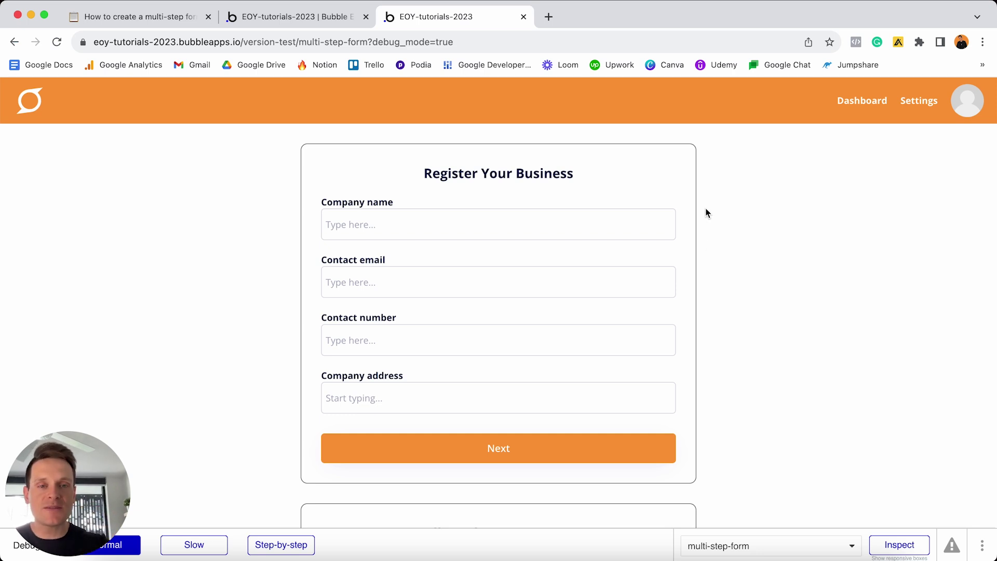
pyautogui.scroll(-1, 690, 272)
pyautogui.scroll(-5, 690, 272)
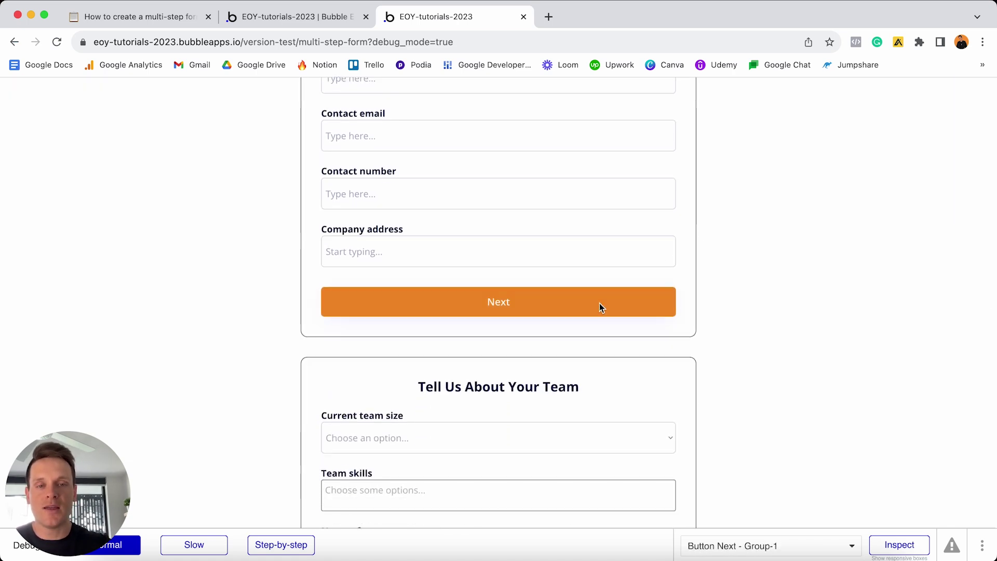
pyautogui.scroll(-8, 647, 301)
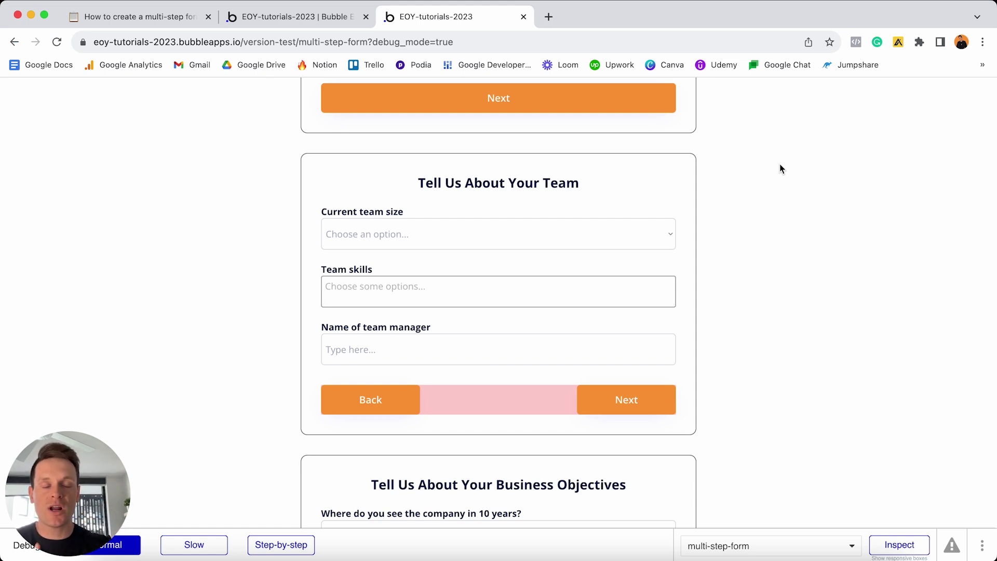
pyautogui.scroll(10, 780, 169)
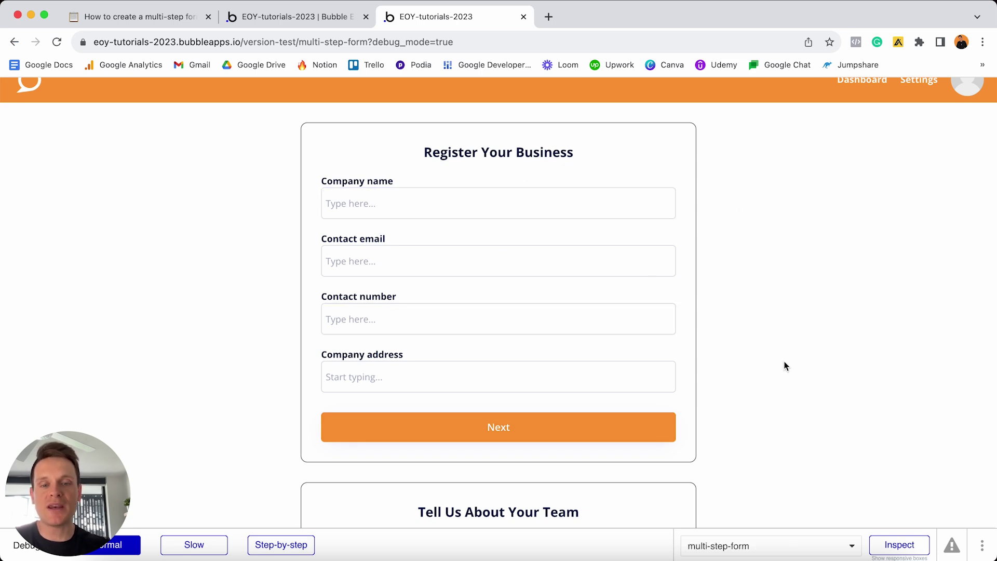
pyautogui.scroll(-5, 784, 365)
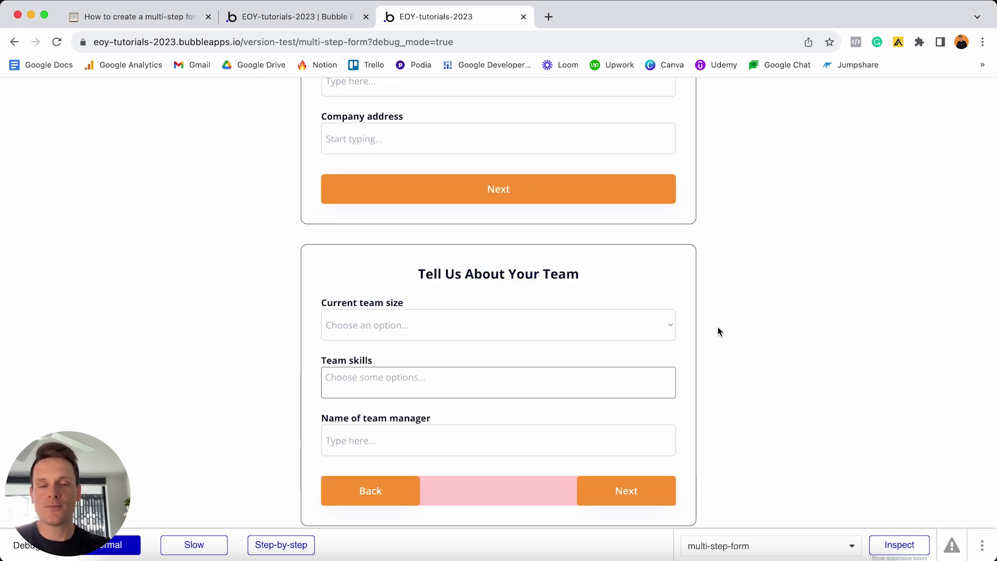
pyautogui.scroll(-6, 717, 327)
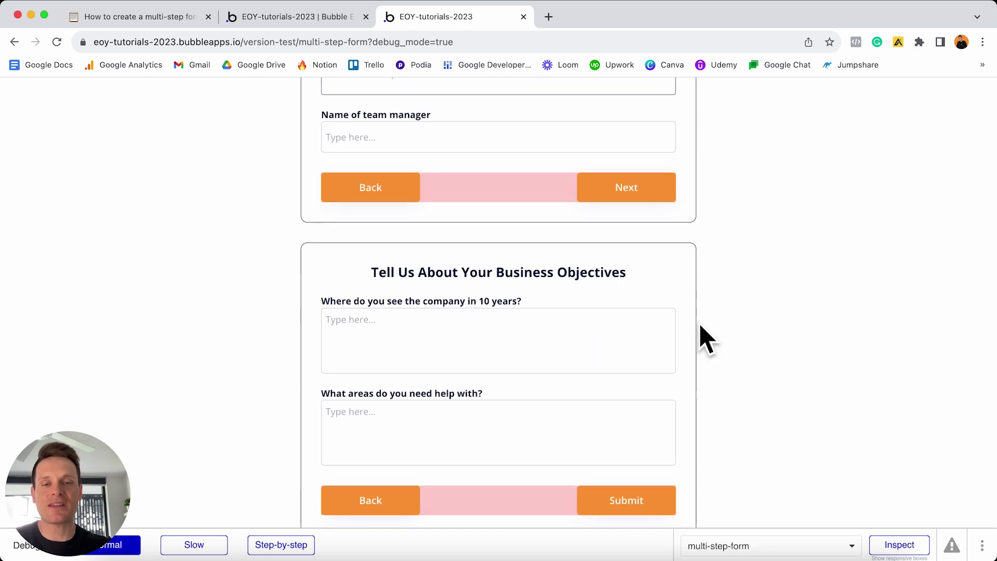
# Return to the Bubble editor and start a new custom state on the multi-step-form page through its element inspector
pyautogui.click(312, 19)
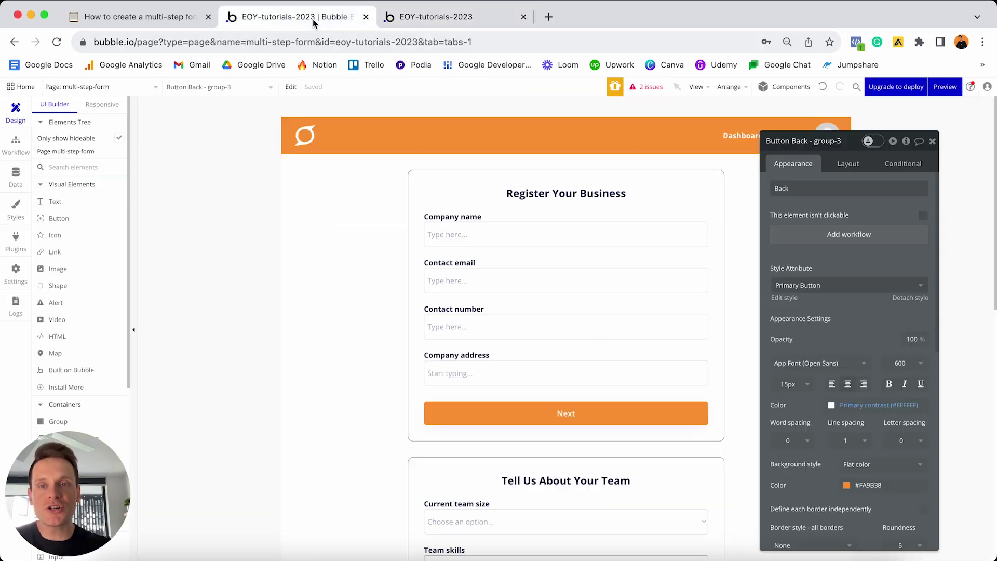
pyautogui.click(335, 208)
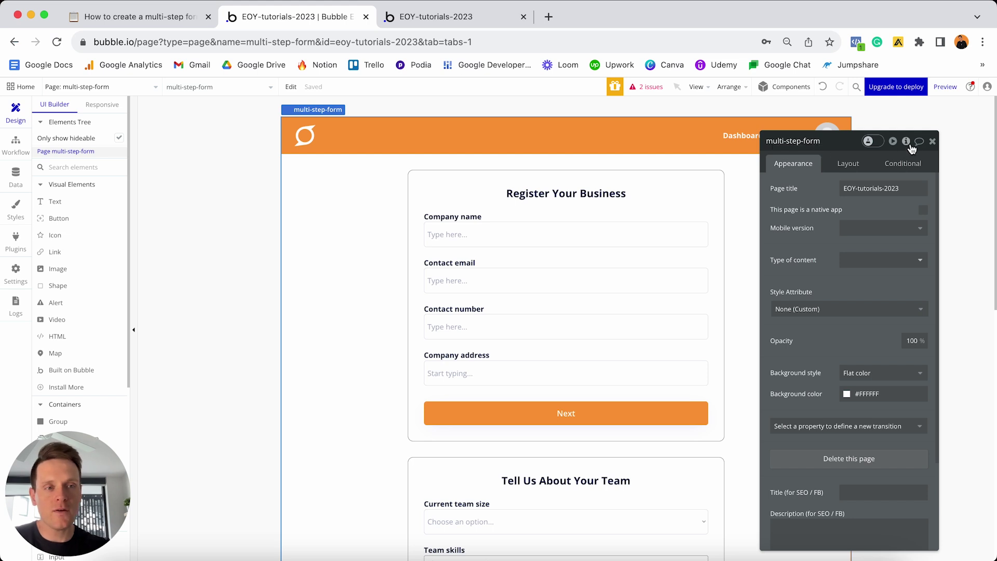
pyautogui.moveTo(908, 145)
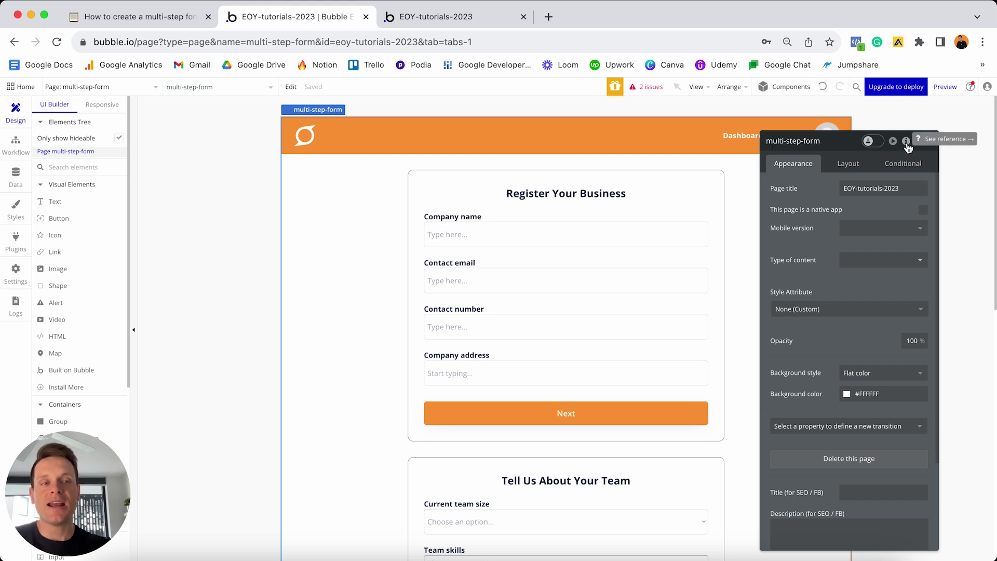
pyautogui.click(906, 142)
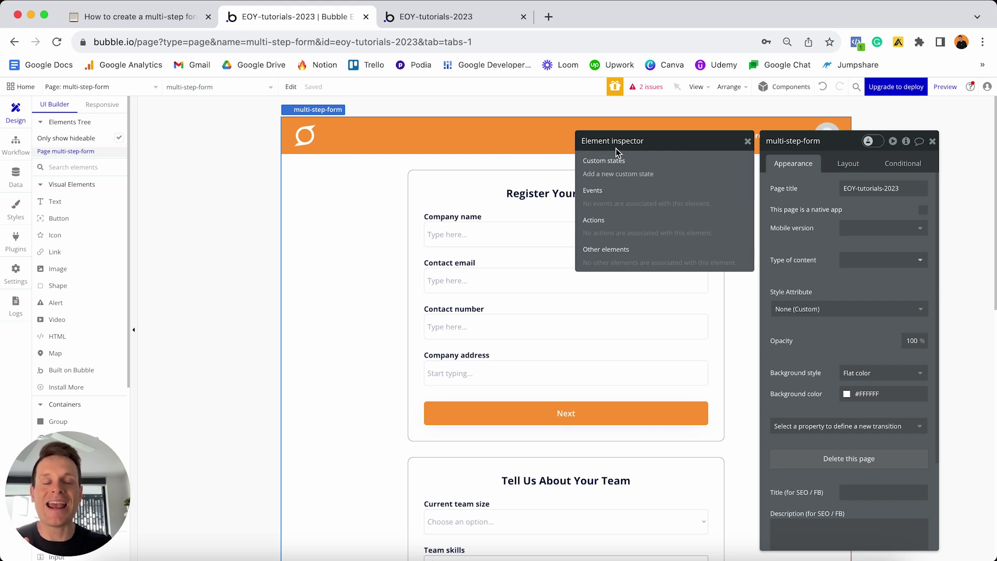
pyautogui.click(628, 180)
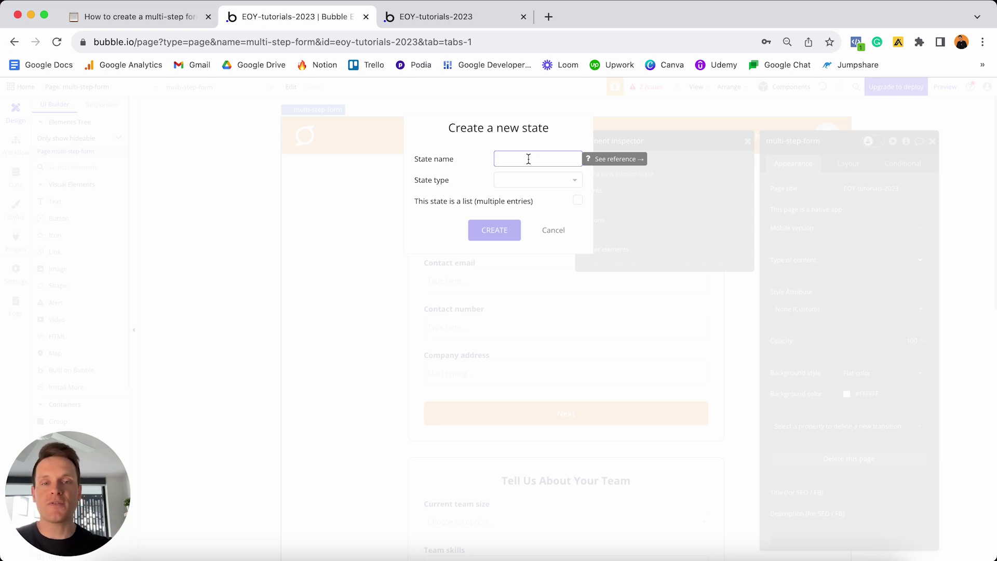
# Create a yes/no custom state named Display-group-1 on the page and set its default value to yes
pyautogui.click(545, 180)
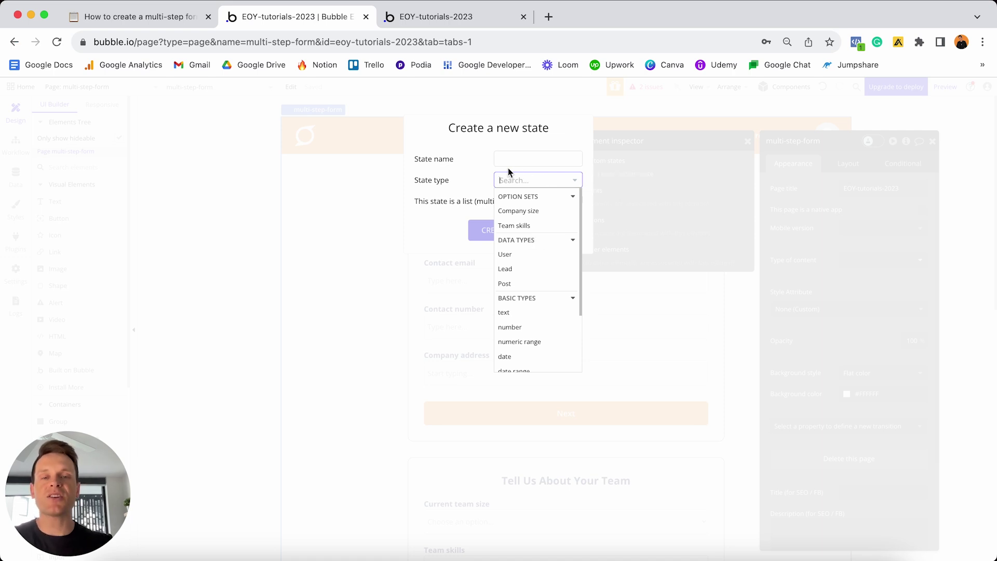
pyautogui.click(489, 171)
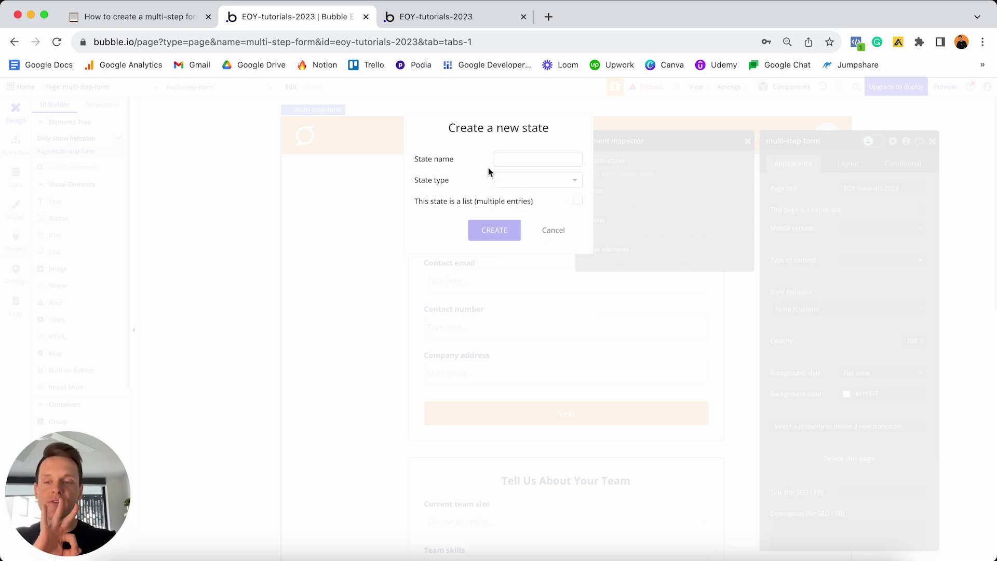
pyautogui.click(507, 154)
pyautogui.write('Display')
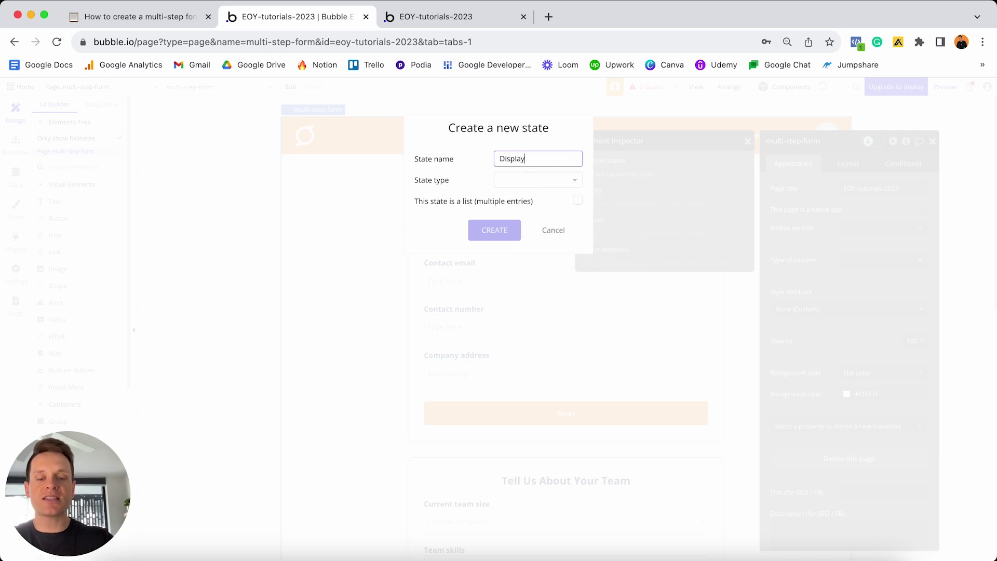
pyautogui.write('-group-1')
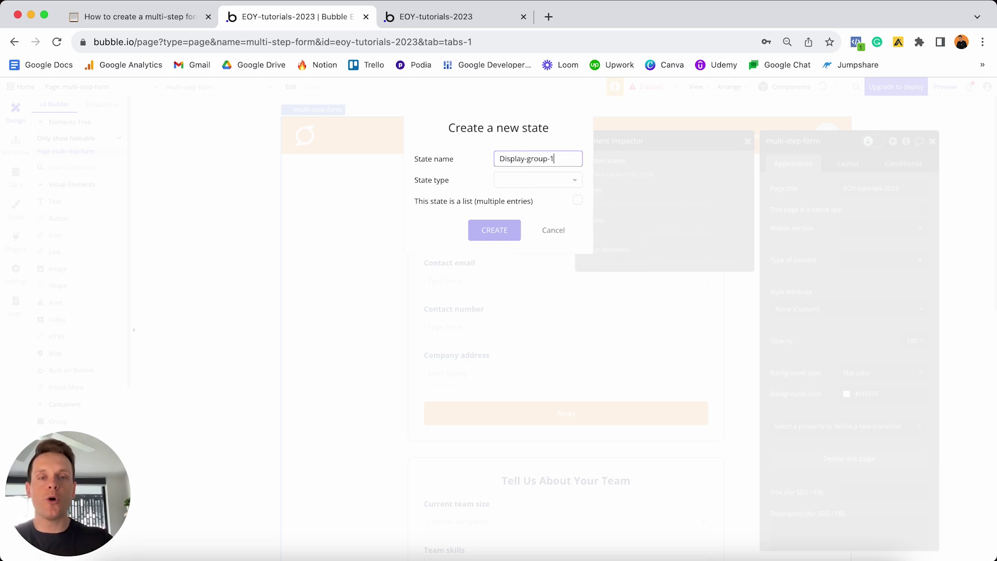
pyautogui.click(508, 183)
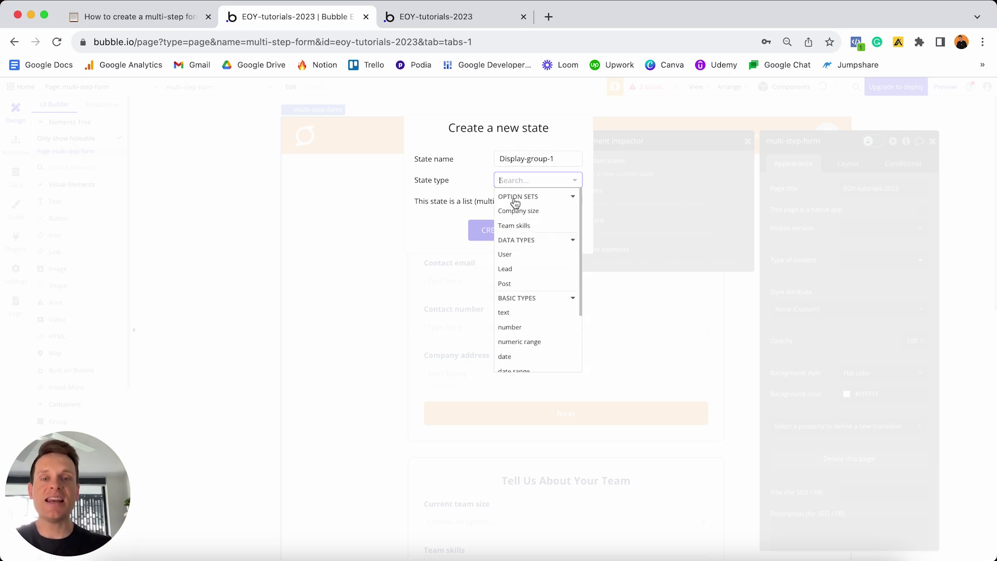
pyautogui.scroll(-3, 522, 228)
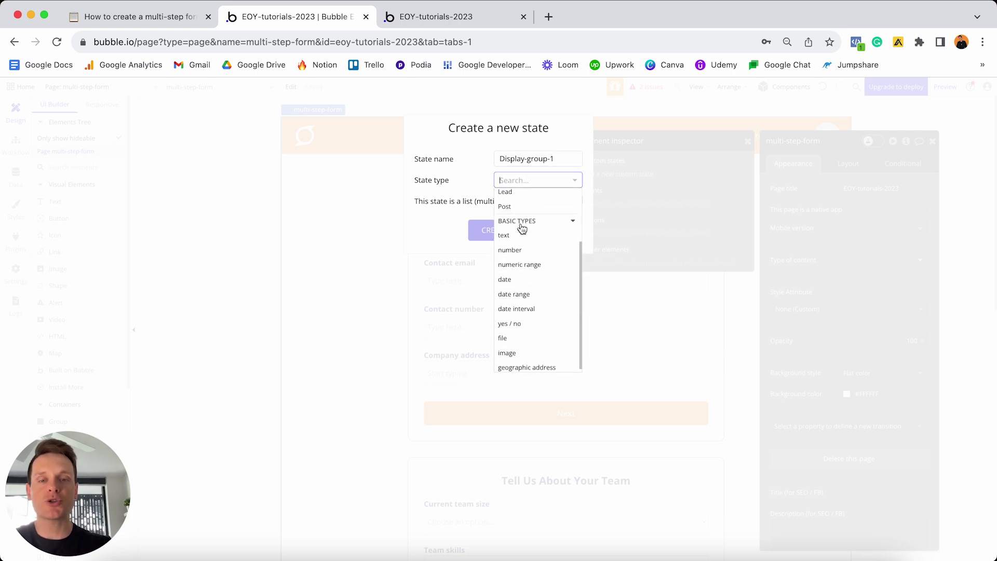
pyautogui.click(530, 321)
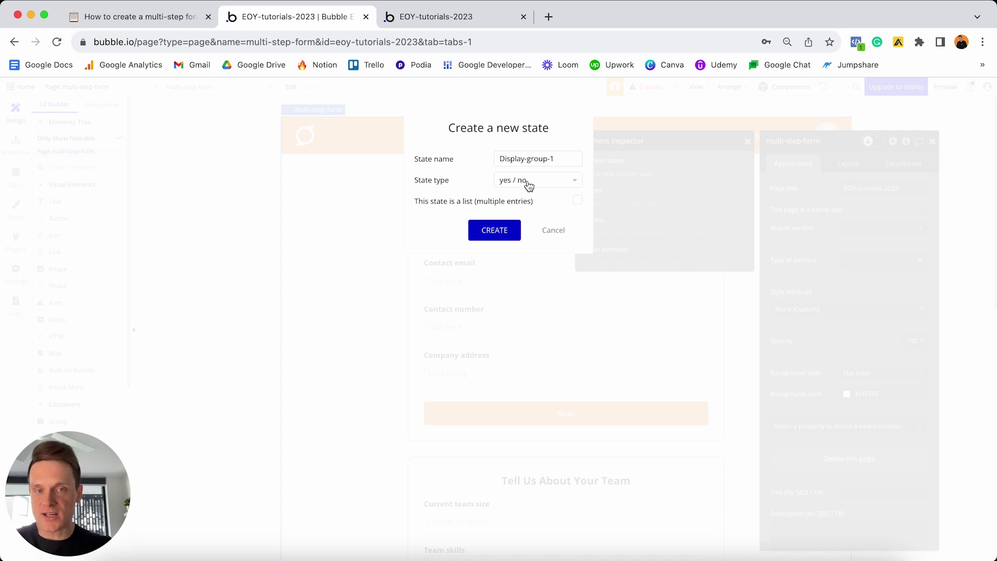
pyautogui.click(495, 232)
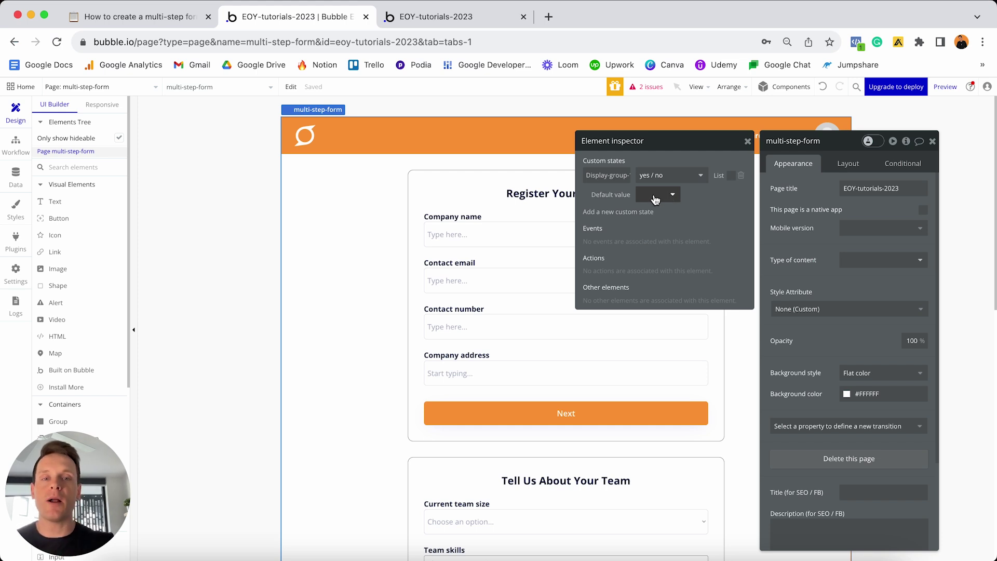
pyautogui.click(652, 201)
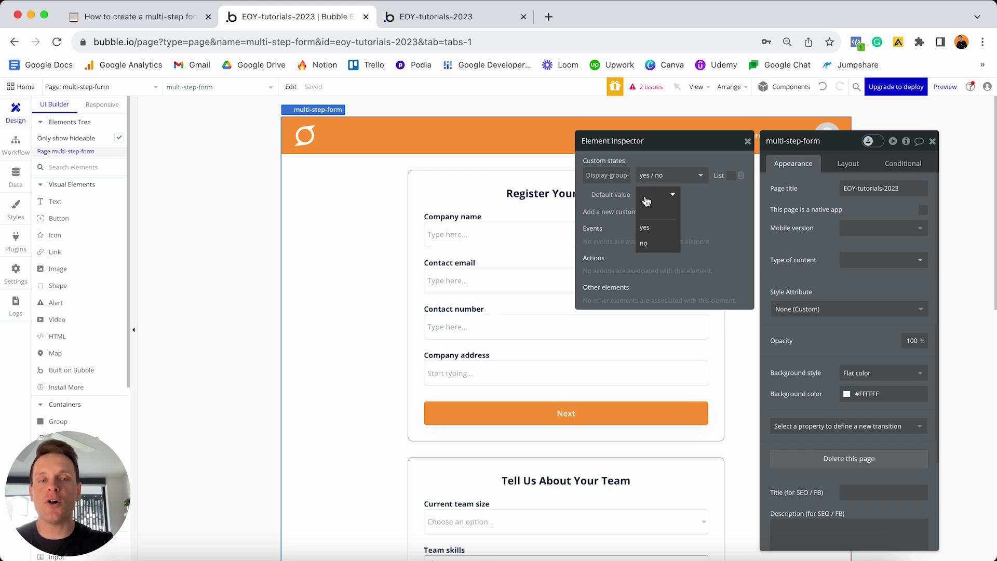
pyautogui.click(649, 226)
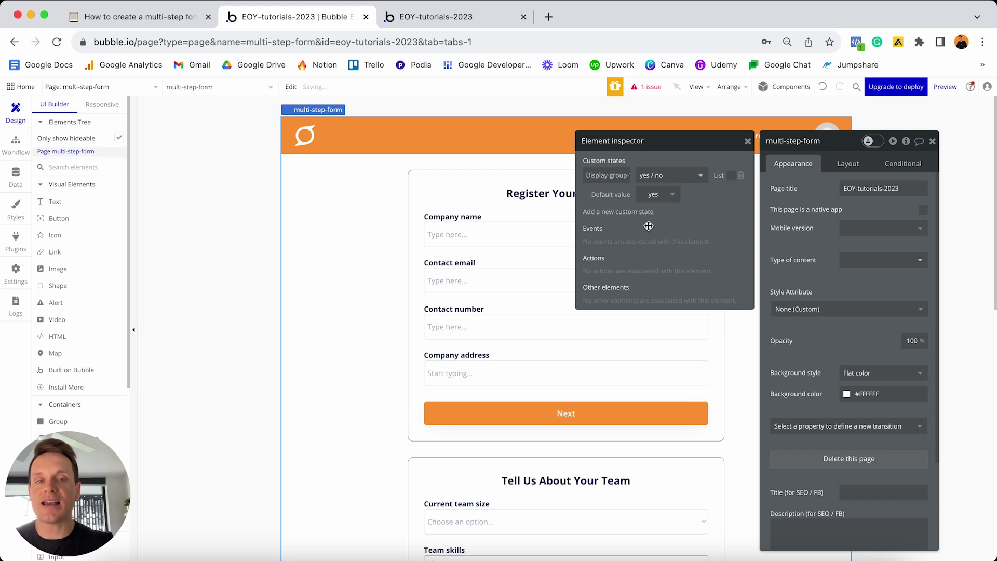
# Add a second yes/no custom state named Display-group-2 with the default value no
pyautogui.click(621, 213)
pyautogui.write('Display-group-2')
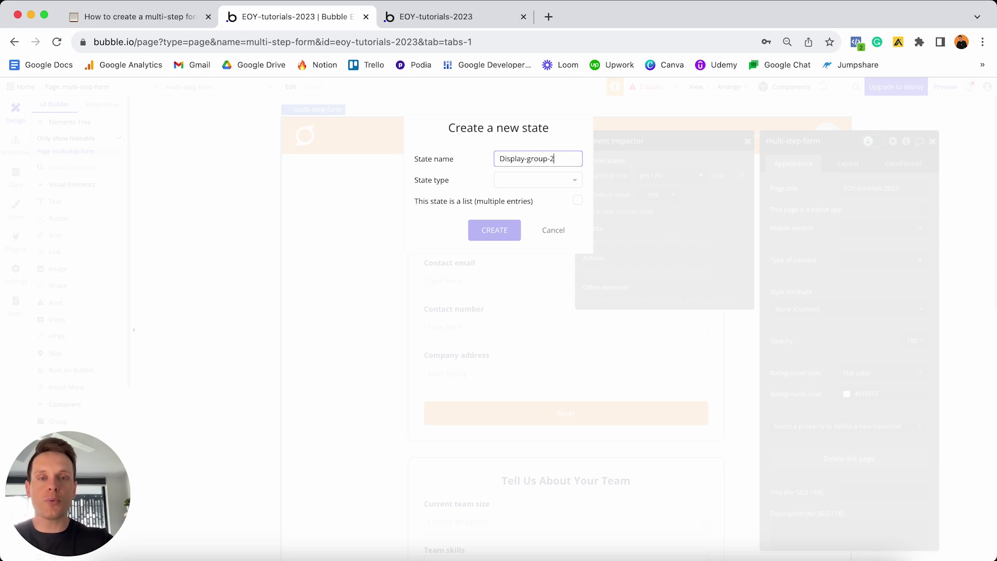
pyautogui.click(537, 182)
pyautogui.scroll(-5, 528, 203)
pyautogui.click(515, 317)
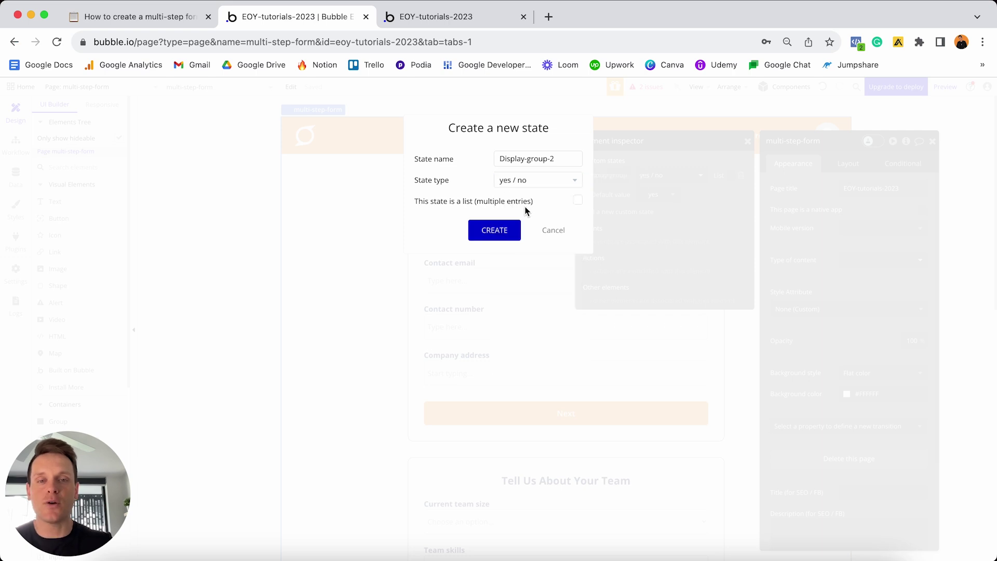
pyautogui.click(498, 233)
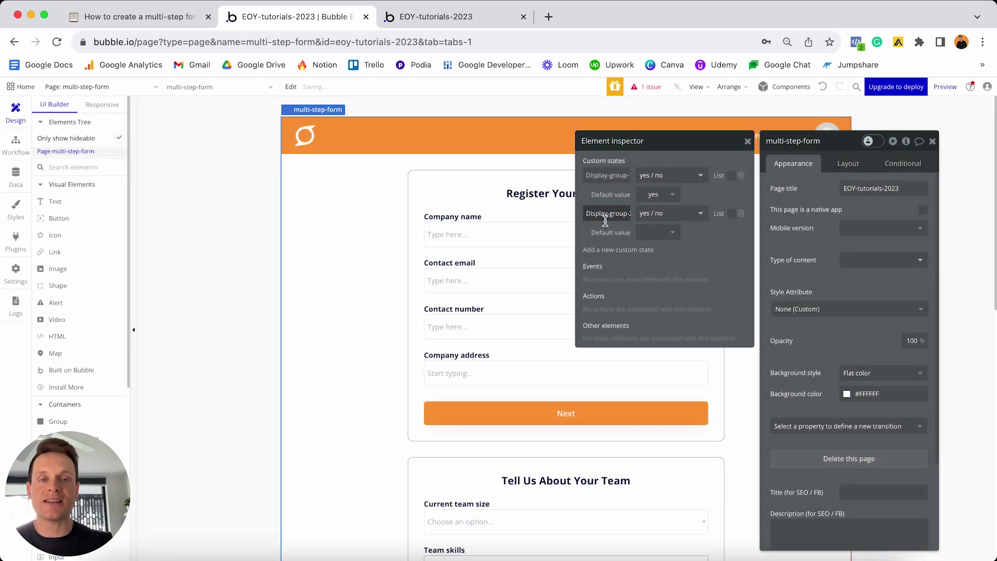
pyautogui.click(657, 237)
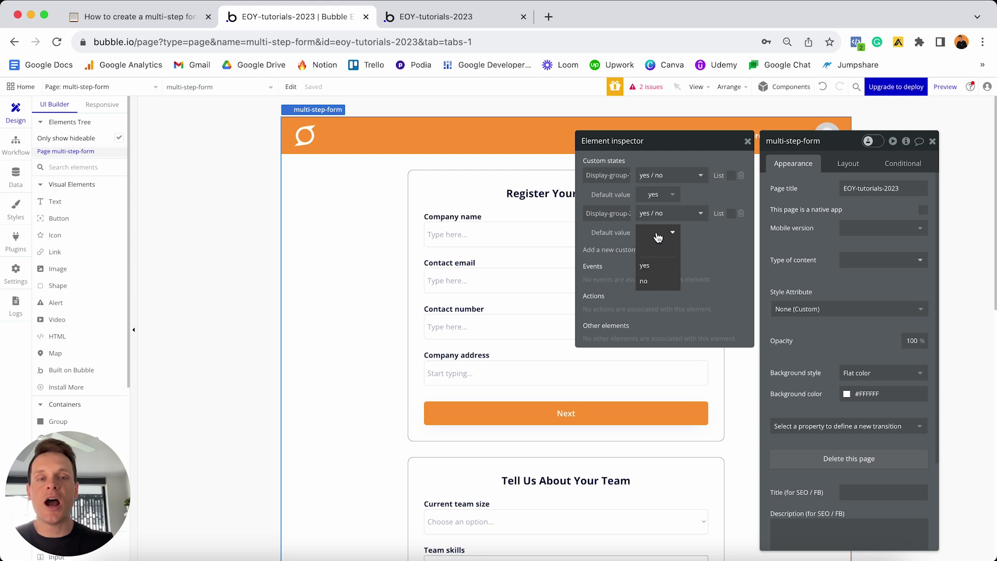
pyautogui.click(654, 281)
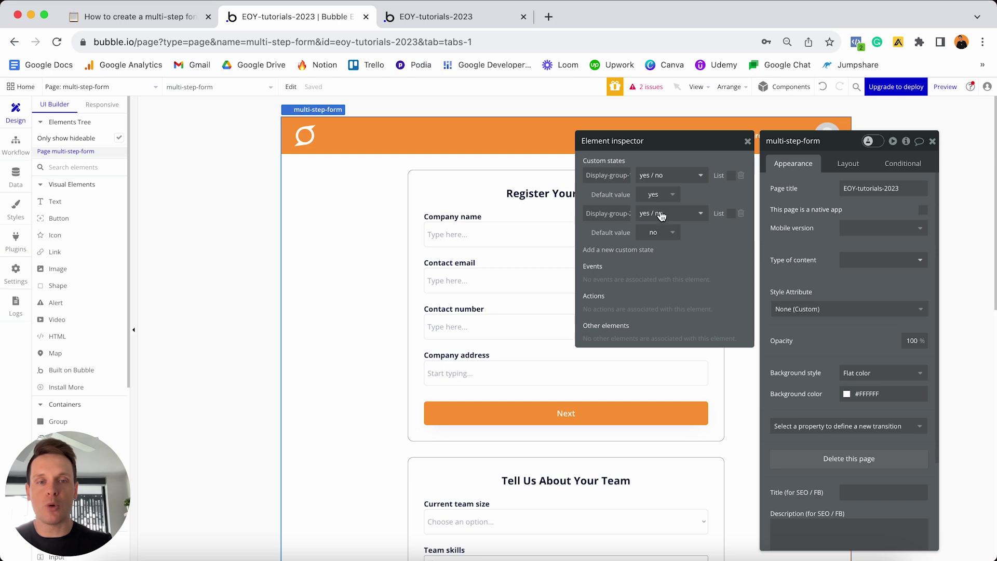
# Add a third yes/no custom state named Display-group-3 with the default value no, and close the element inspector
pyautogui.click(617, 251)
pyautogui.write('Display-')
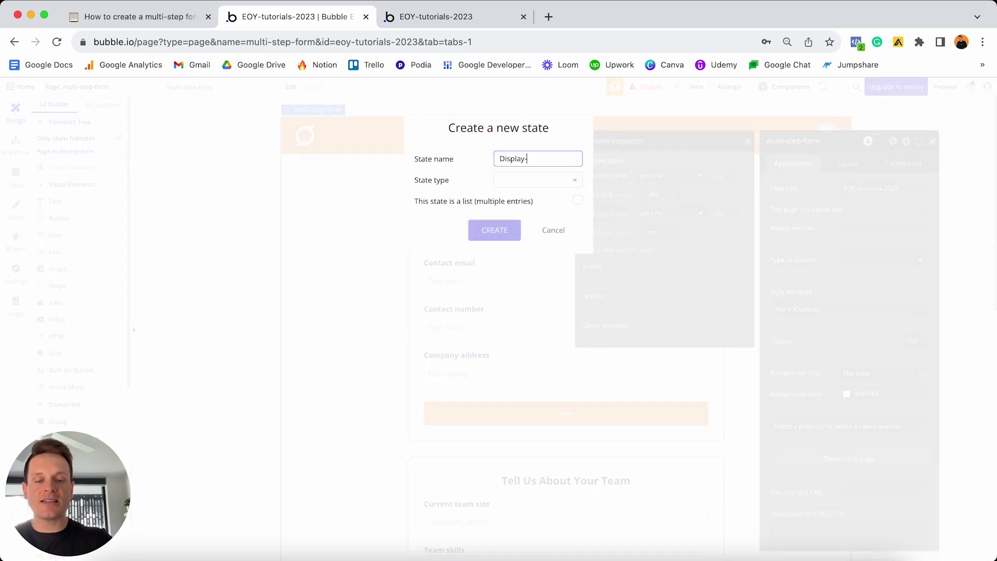
pyautogui.write('group-3')
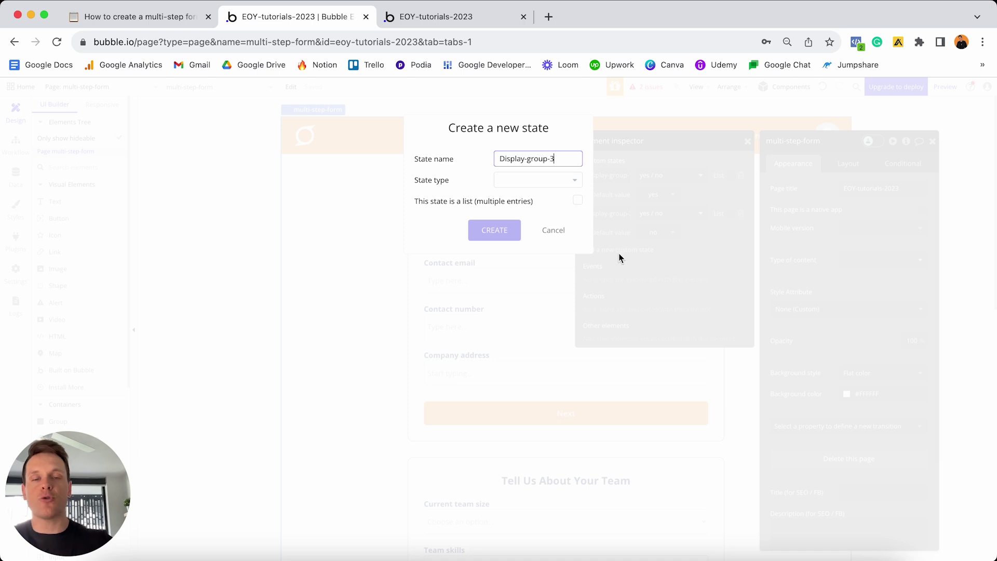
pyautogui.click(551, 178)
pyautogui.scroll(-4, 516, 266)
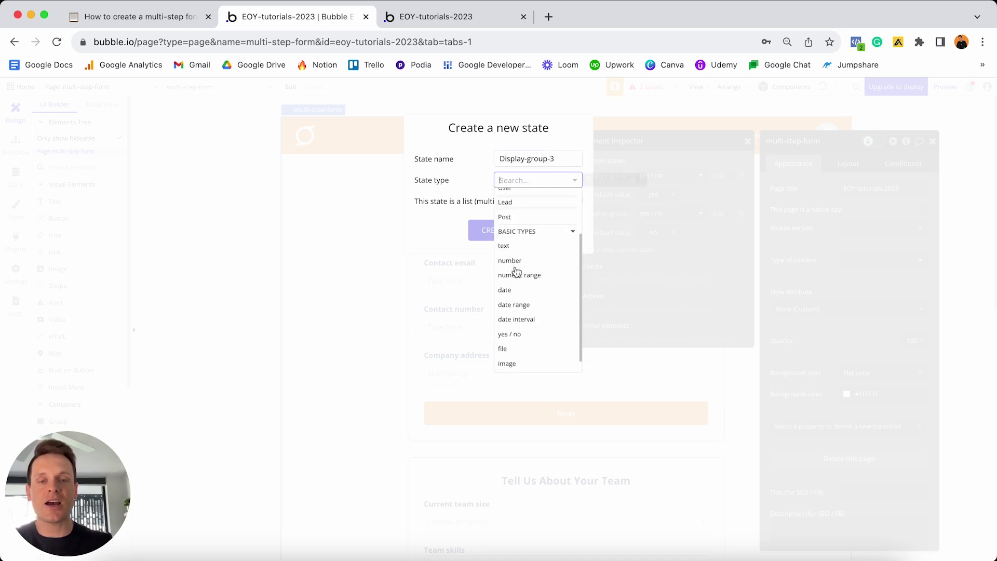
pyautogui.click(517, 320)
pyautogui.click(496, 232)
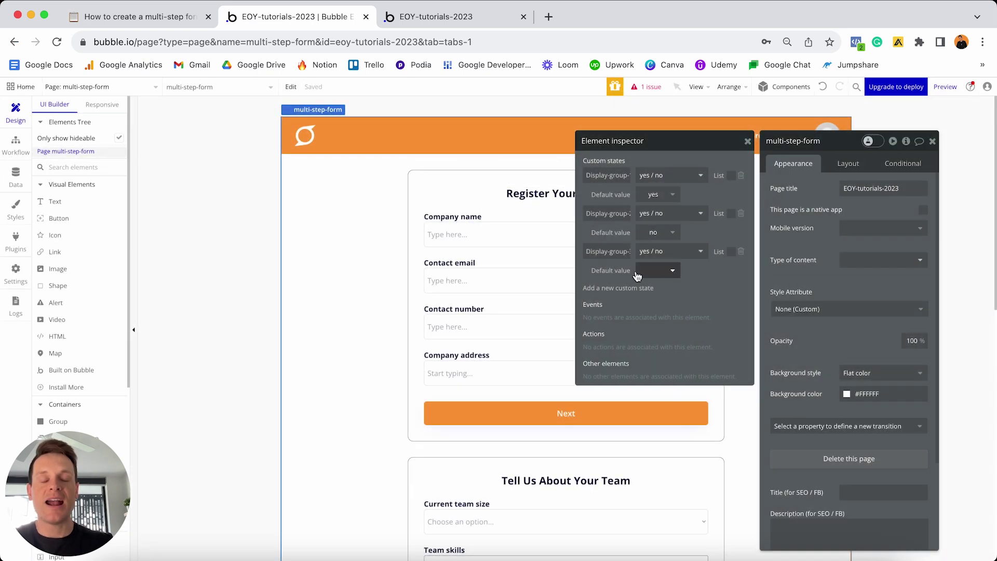
pyautogui.click(650, 274)
pyautogui.click(645, 319)
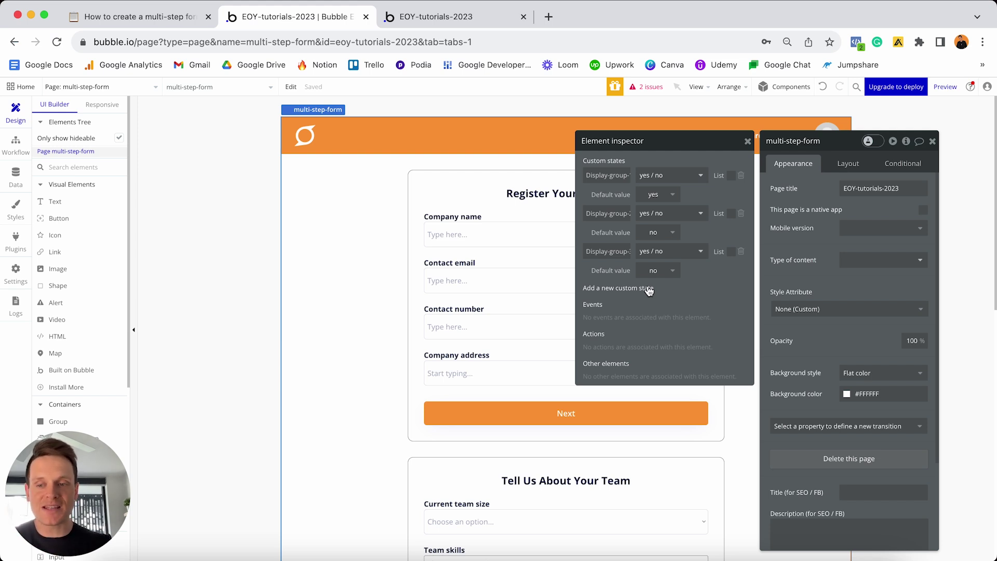
pyautogui.click(748, 142)
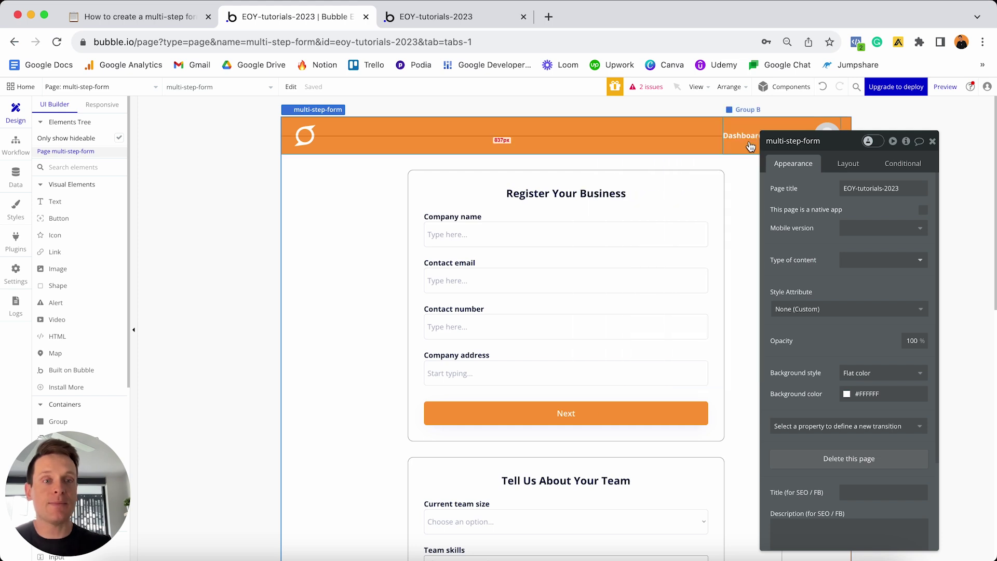
# Create a workflow for the Next button of the Register Your Business group with a "Set state of an element" action
pyautogui.click(571, 413)
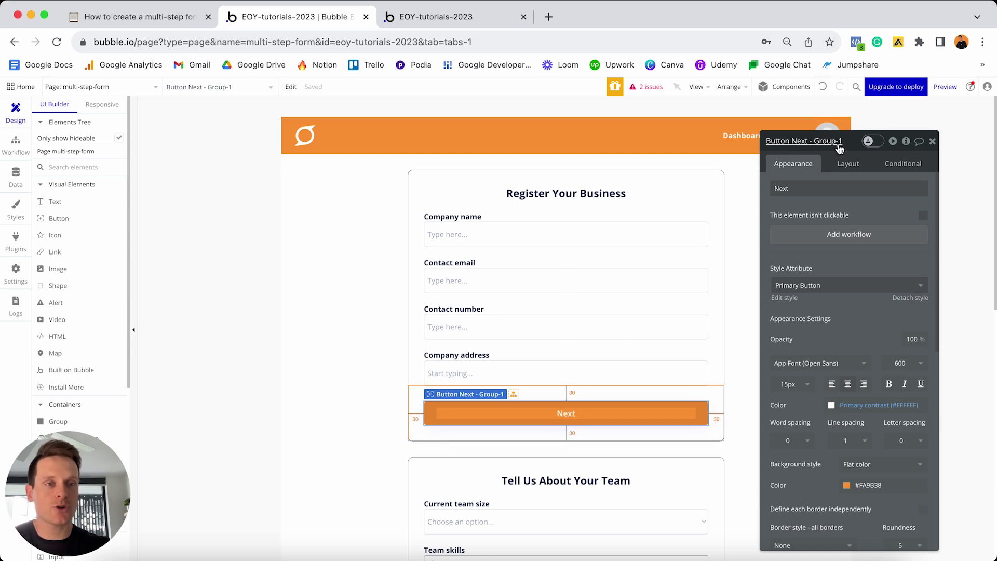
pyautogui.click(825, 239)
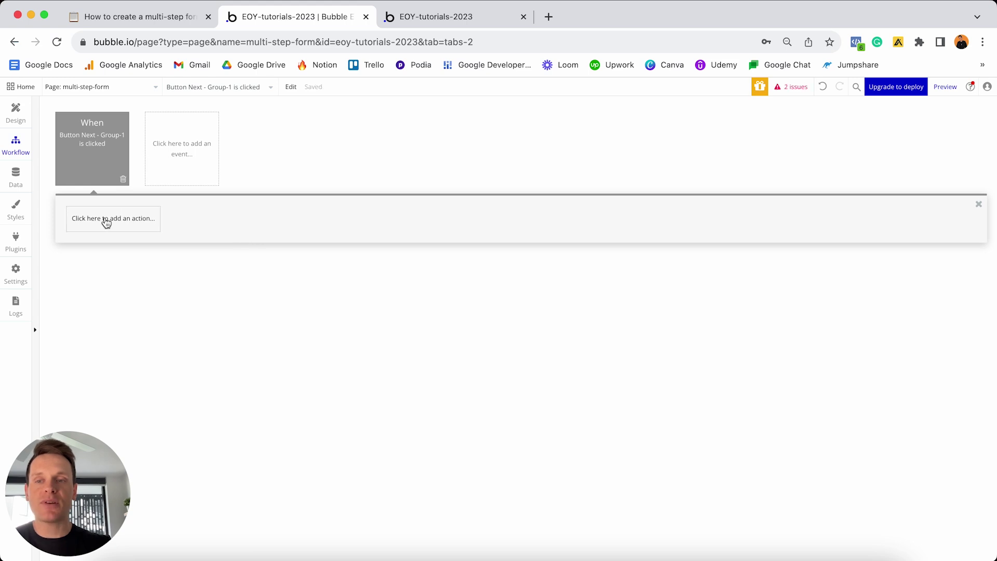
pyautogui.click(105, 220)
pyautogui.write('state')
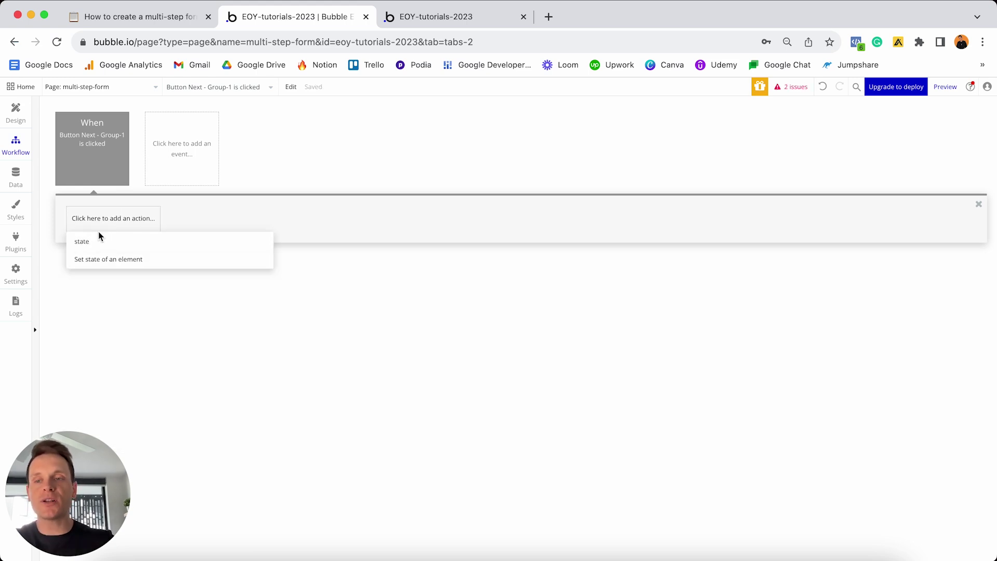
pyautogui.click(108, 260)
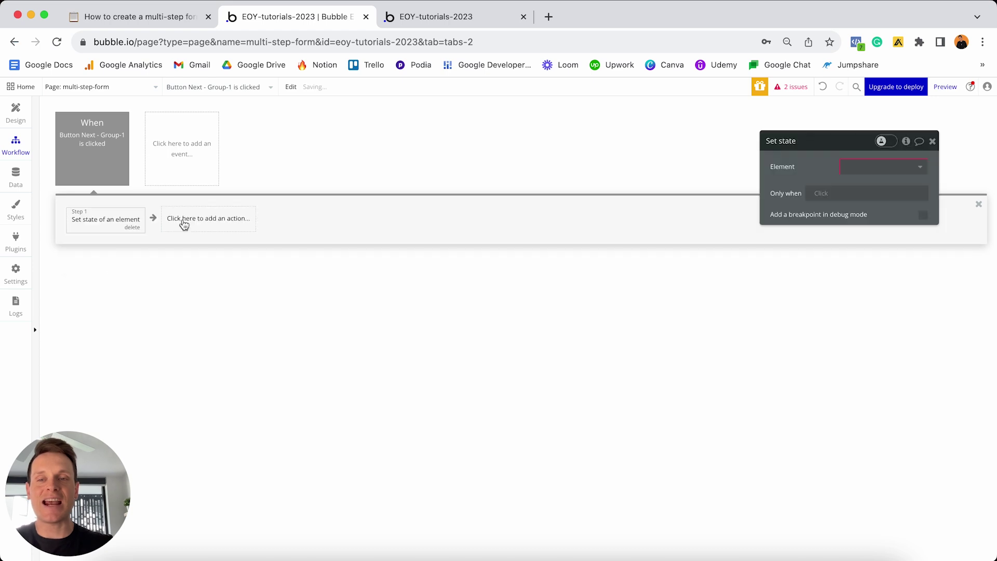
# Configure the Set state action to target the multi-step-form page and set Display-group-1 to "no"
pyautogui.moveTo(809, 155); pyautogui.dragTo(484, 154)
pyautogui.click(535, 166)
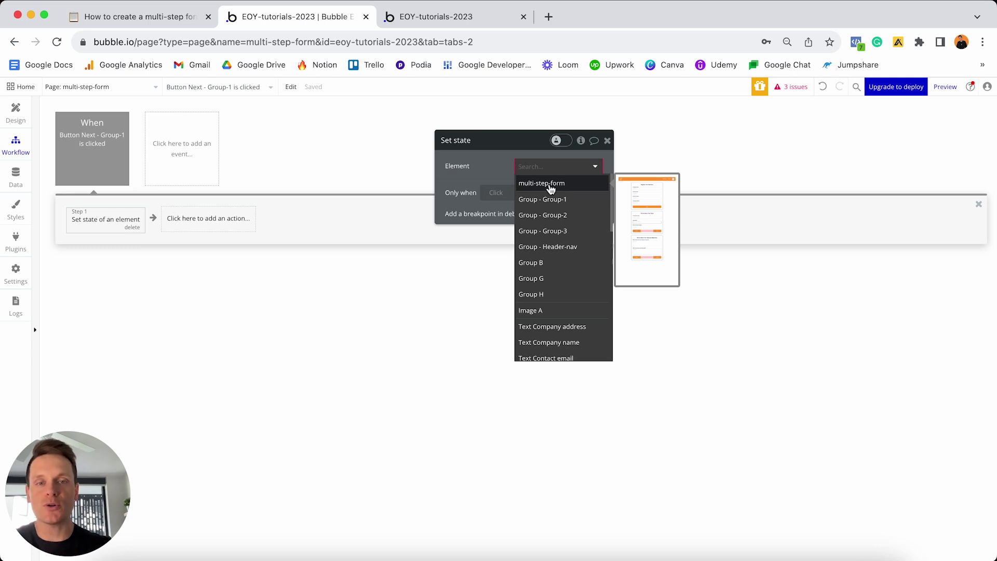
pyautogui.click(550, 185)
pyautogui.click(536, 188)
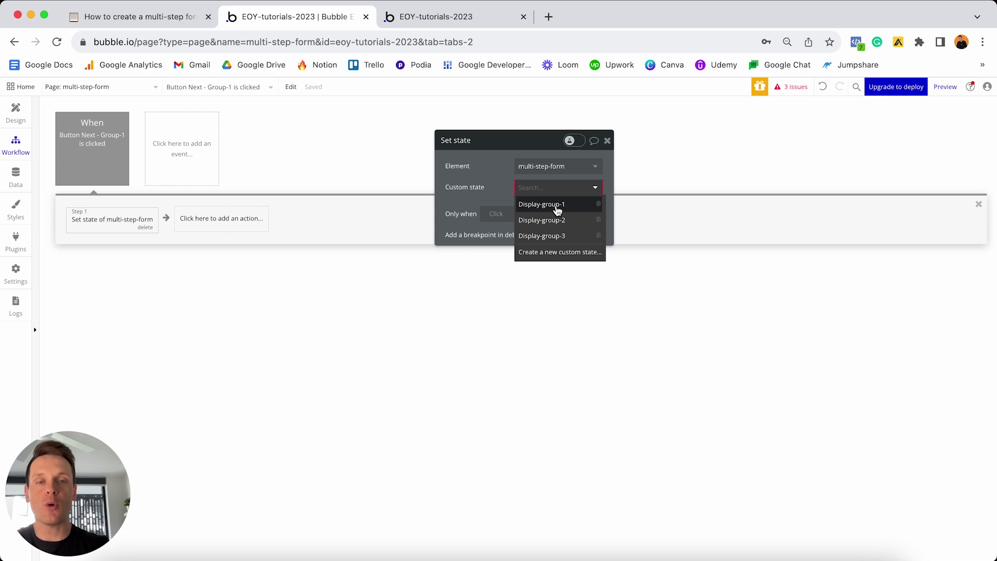
pyautogui.click(557, 206)
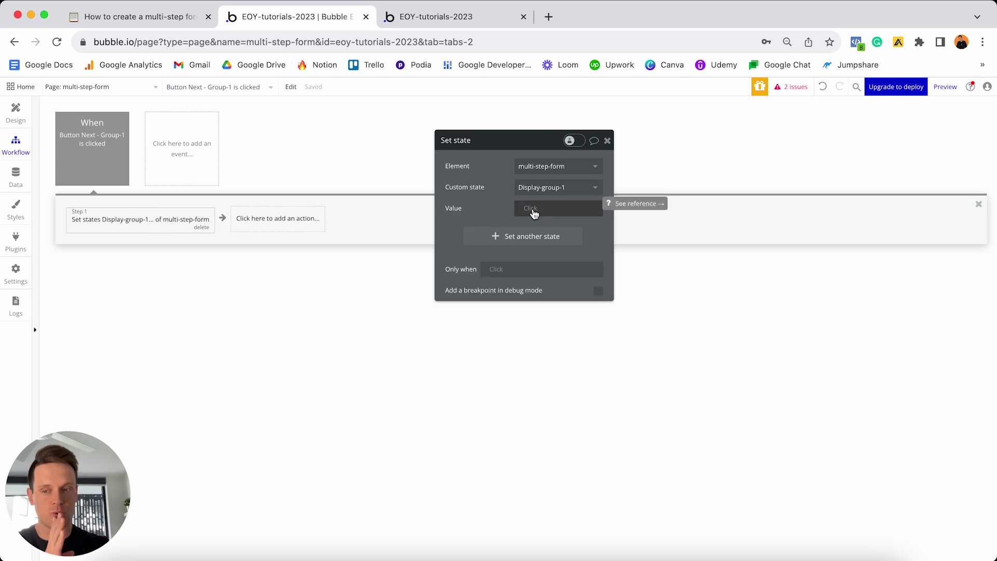
pyautogui.click(533, 211)
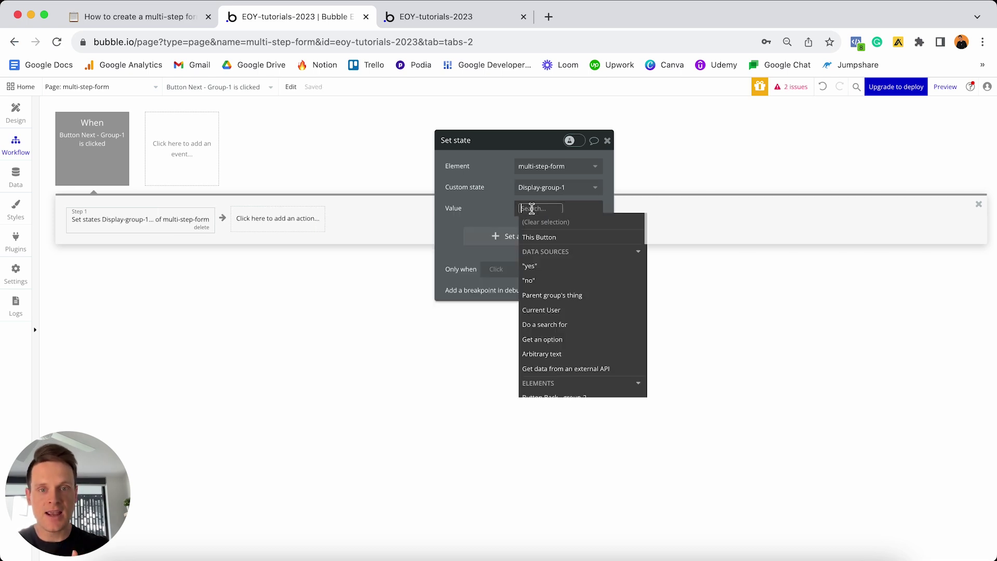
pyautogui.click(542, 281)
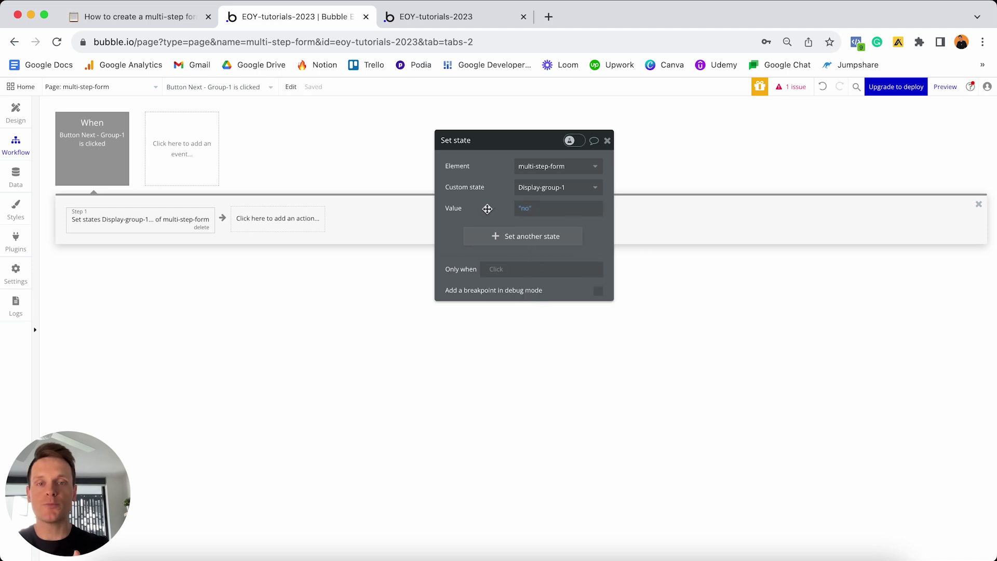
# Add another state to the same action, setting Display-group-2 to "yes"
pyautogui.click(503, 239)
pyautogui.click(544, 235)
pyautogui.click(542, 266)
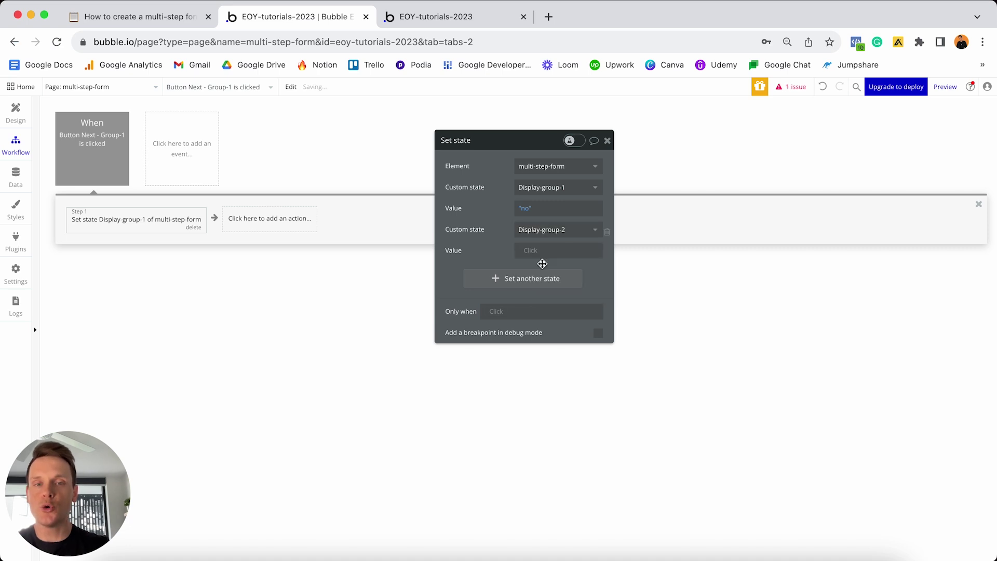
pyautogui.click(531, 252)
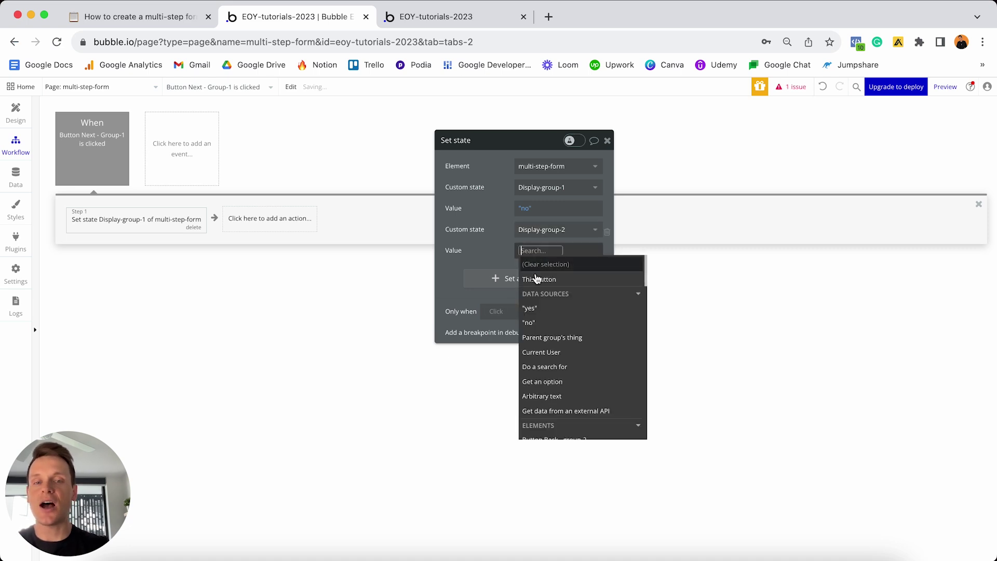
pyautogui.click(540, 310)
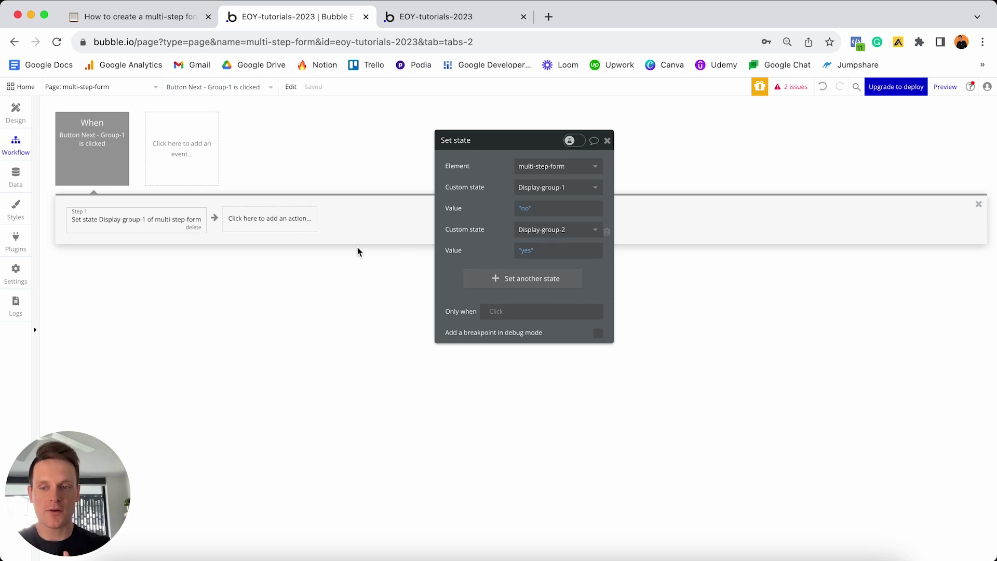
# Create a workflow for the Next button of the Tell Us About Your Team group with a "Set state of an element" action
pyautogui.click(16, 113)
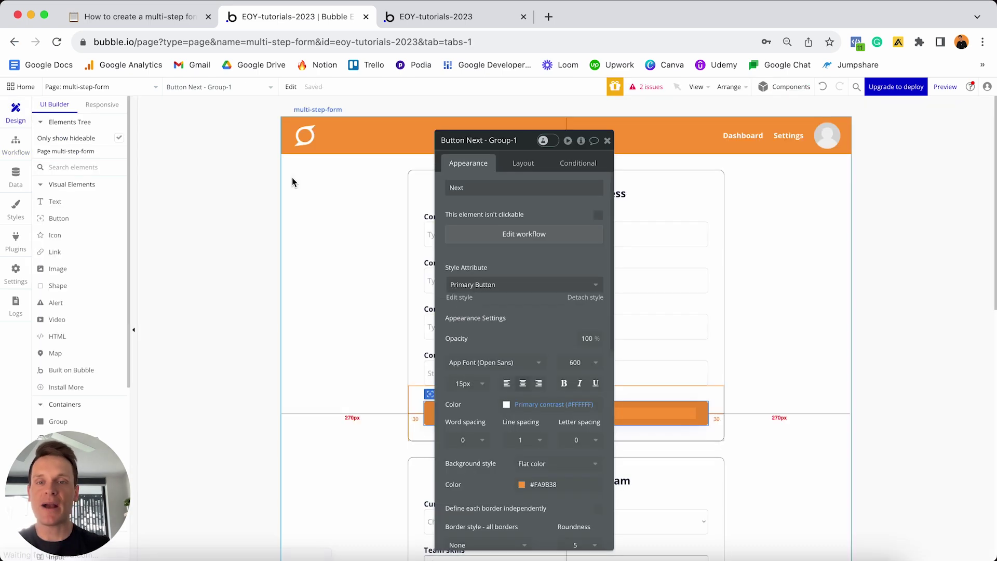
pyautogui.click(607, 141)
pyautogui.scroll(-5, 627, 200)
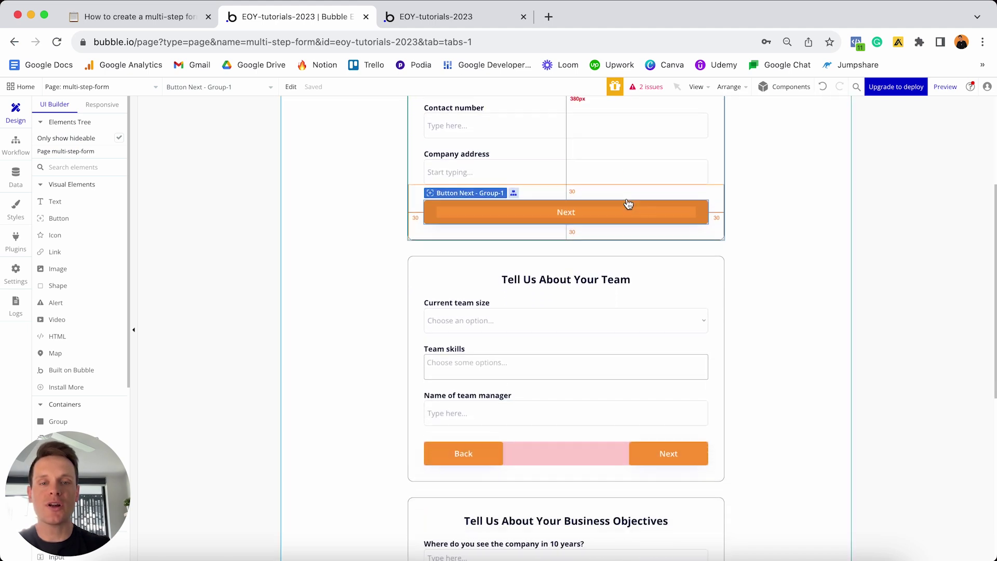
pyautogui.scroll(-1, 627, 203)
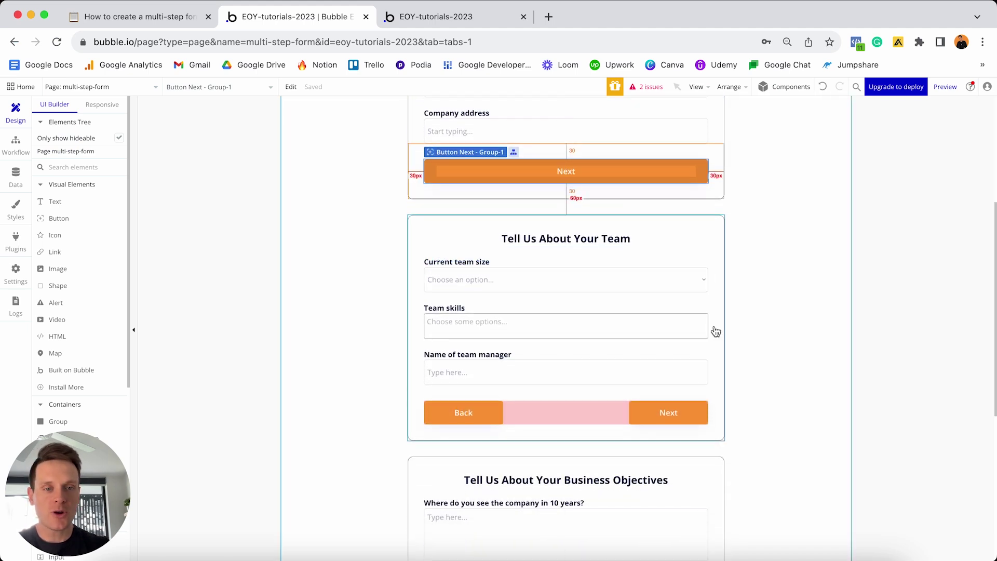
pyautogui.click(669, 415)
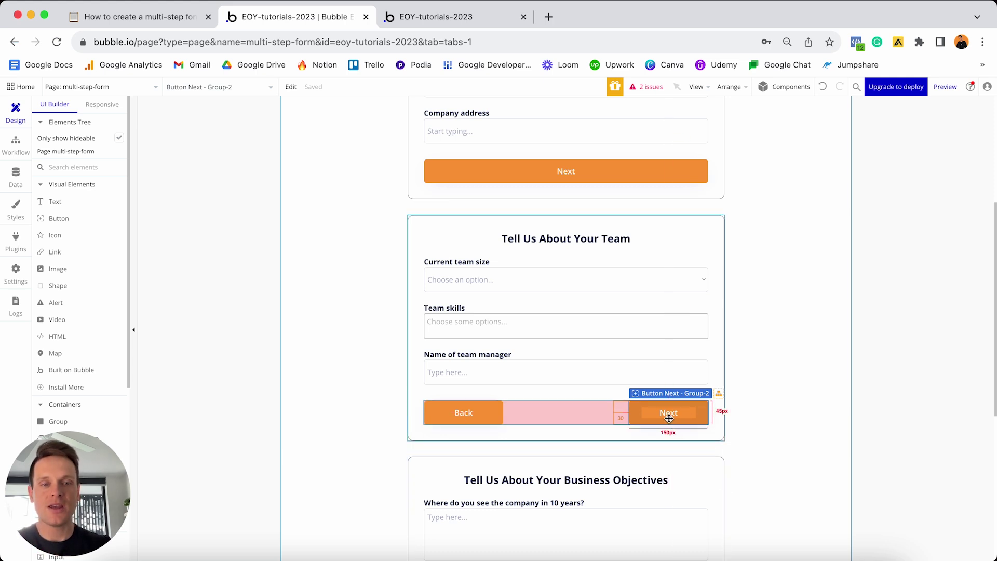
pyautogui.doubleClick(669, 418)
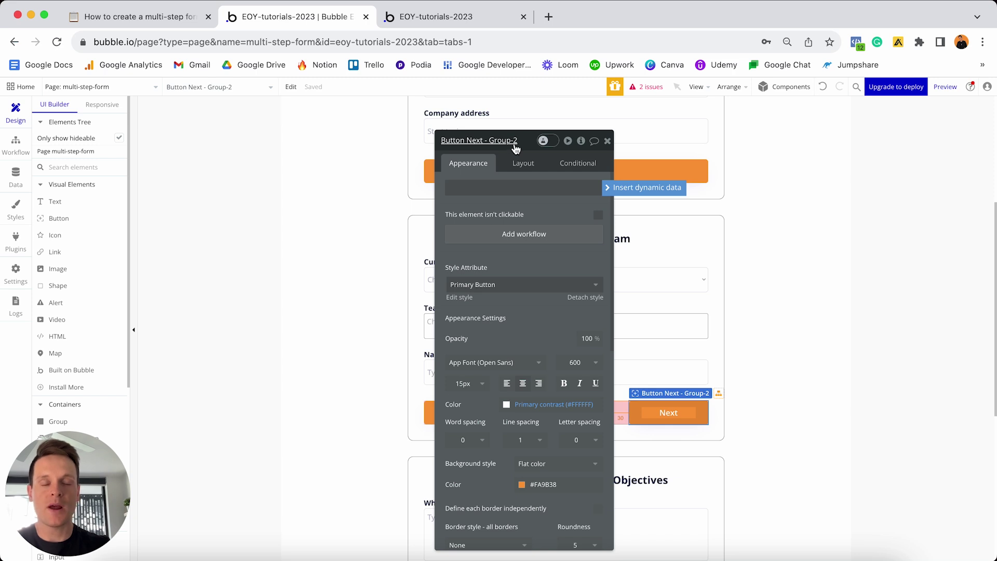
pyautogui.click(511, 240)
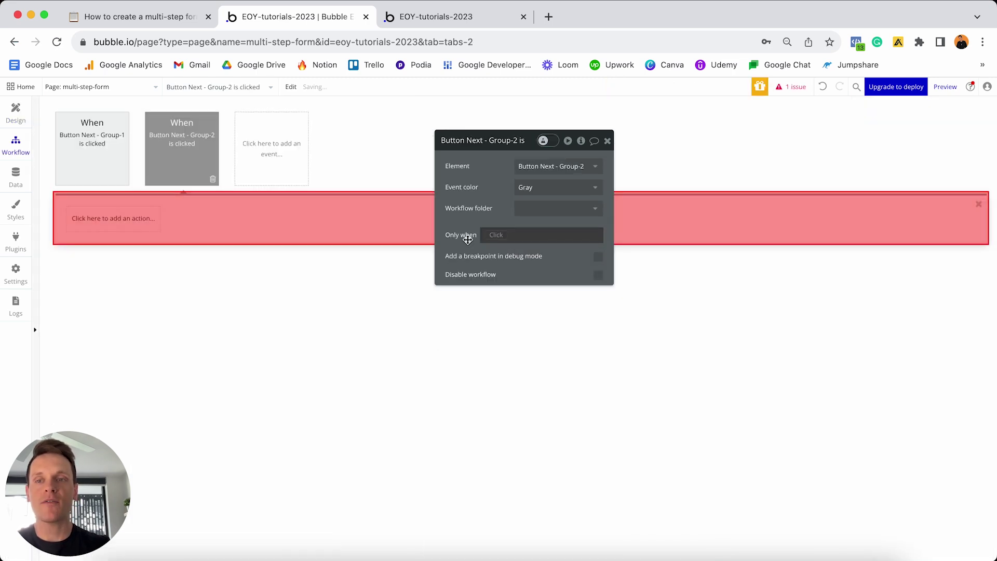
pyautogui.click(107, 220)
pyautogui.write('state')
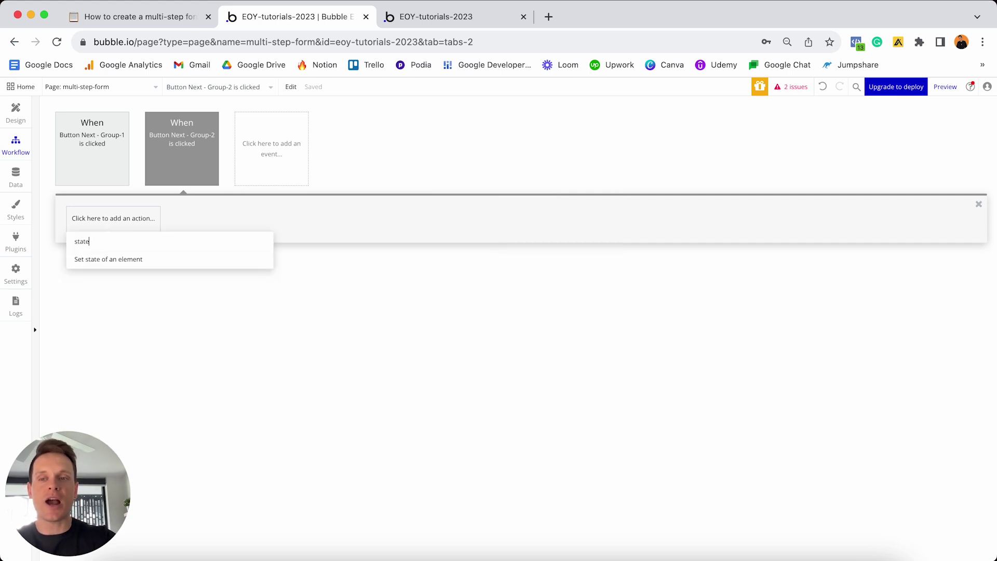
pyautogui.click(116, 260)
# Target the multi-step-form page in the Set state action and set Display-group-2 to "no"
pyautogui.click(559, 166)
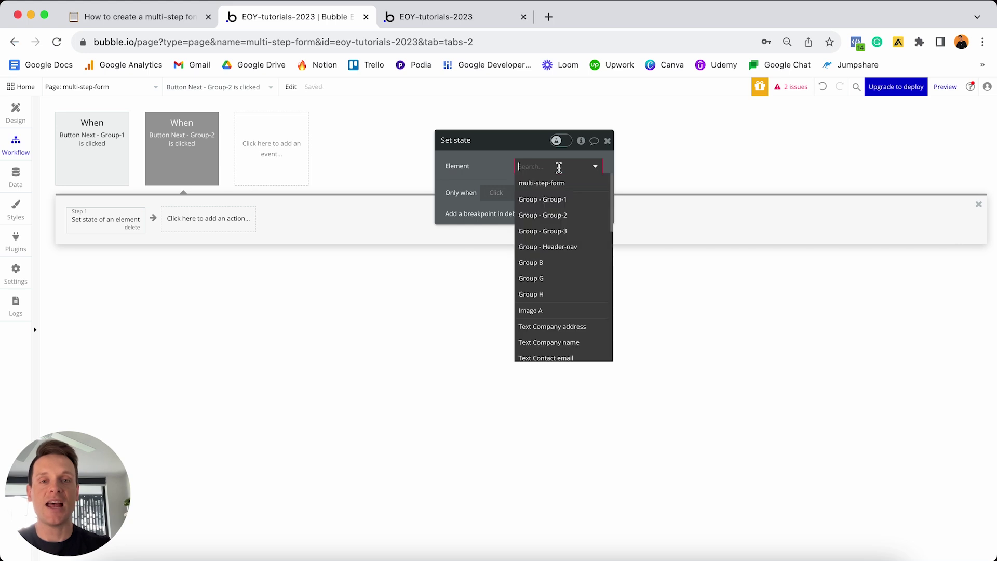
pyautogui.click(553, 185)
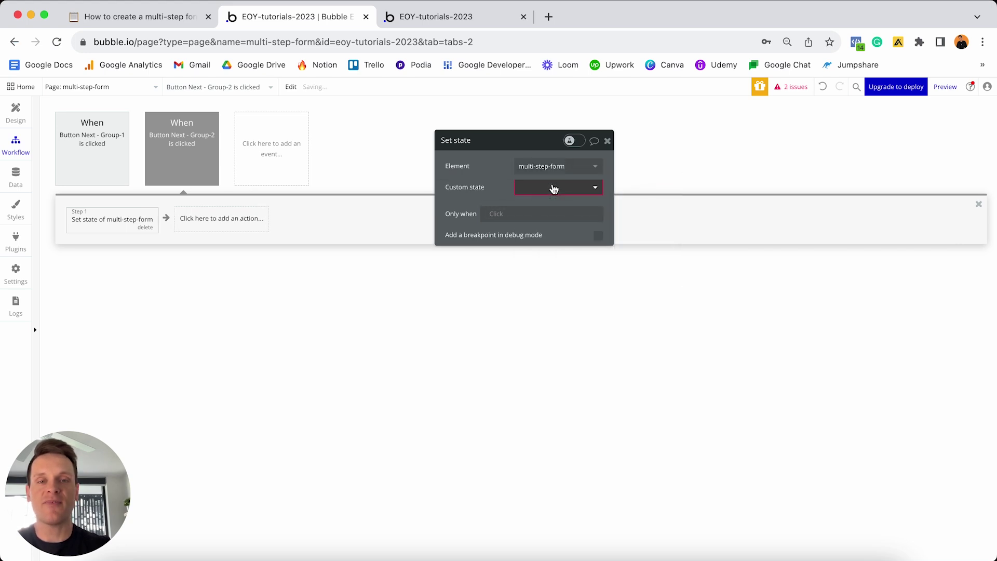
pyautogui.click(517, 190)
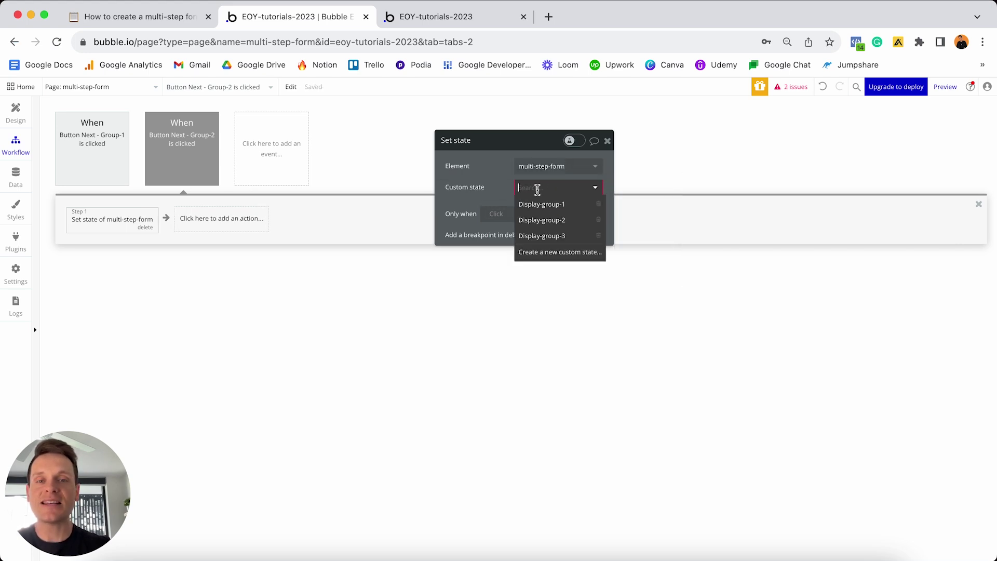
pyautogui.click(543, 220)
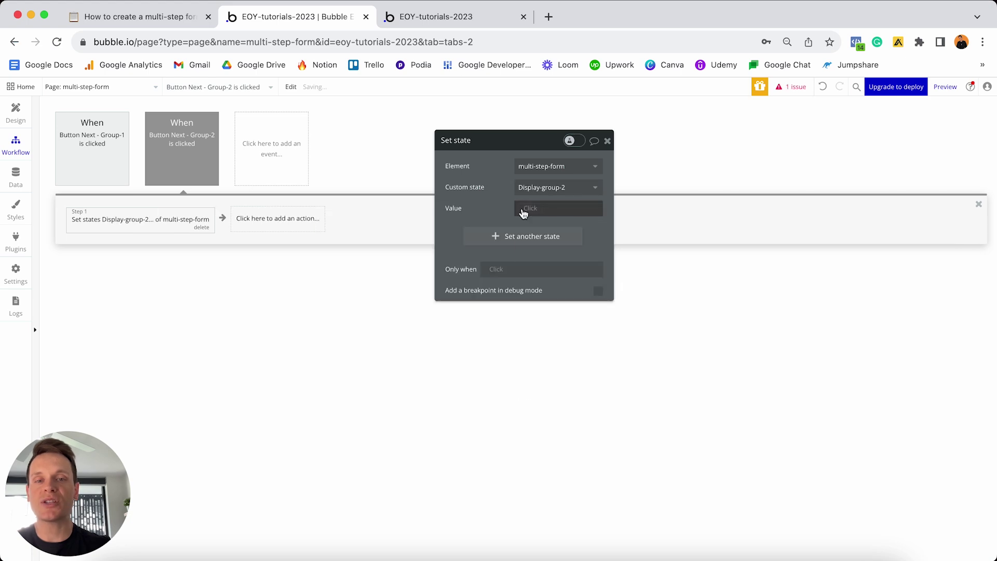
pyautogui.click(533, 210)
pyautogui.click(530, 281)
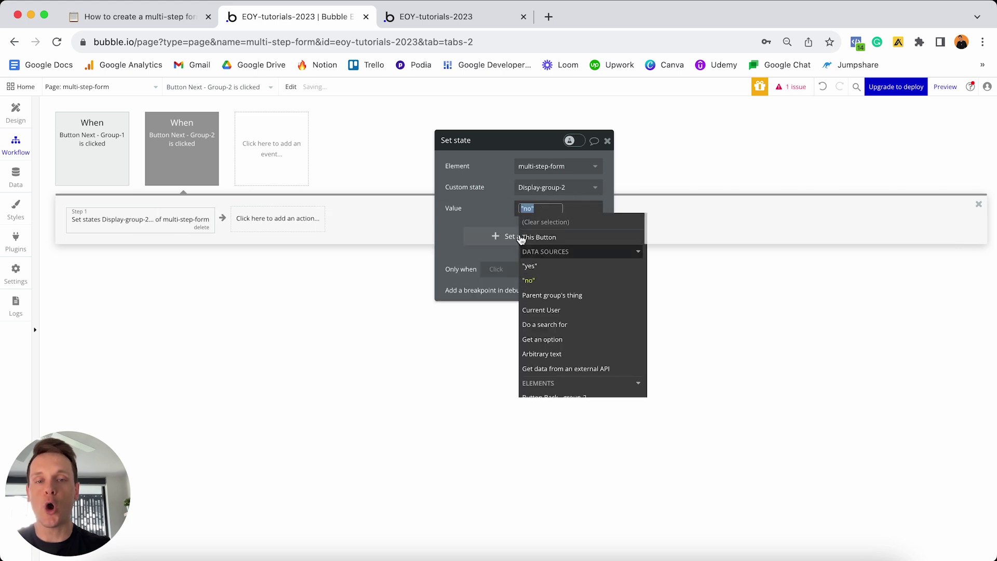
pyautogui.click(503, 201)
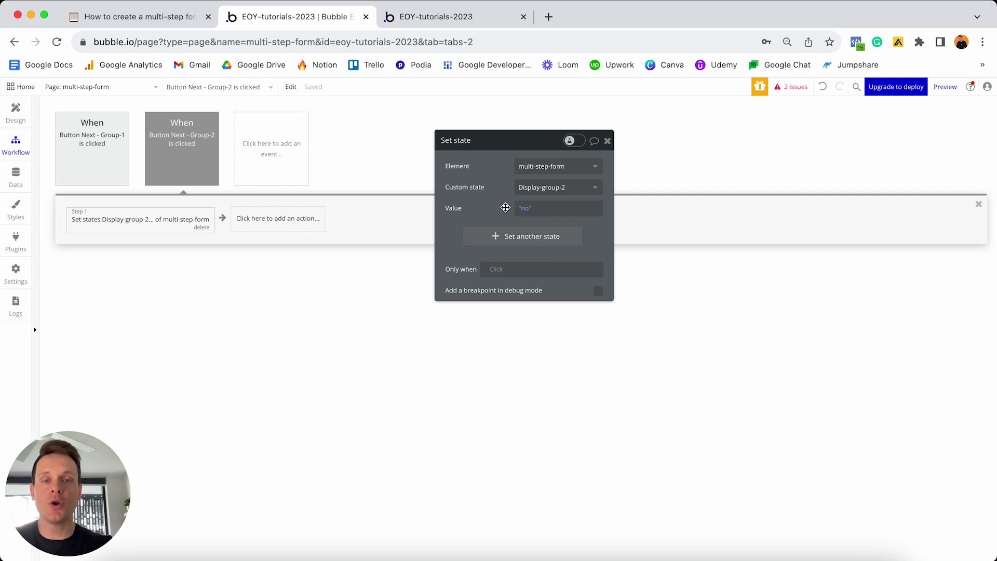
# Add another state to the Group-2 Next button's action, setting Display-group-3 to "yes"
pyautogui.click(514, 237)
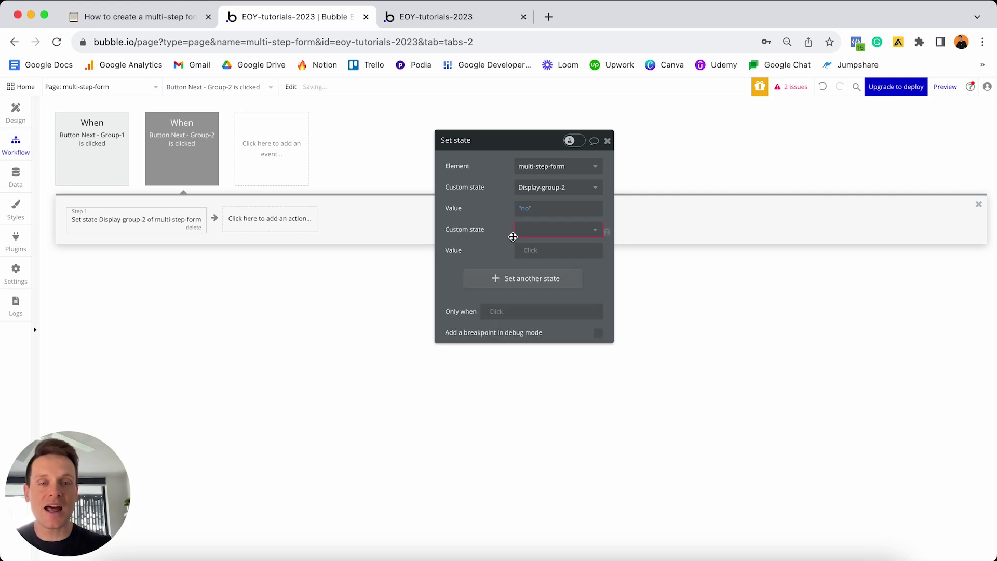
pyautogui.click(540, 230)
pyautogui.click(544, 278)
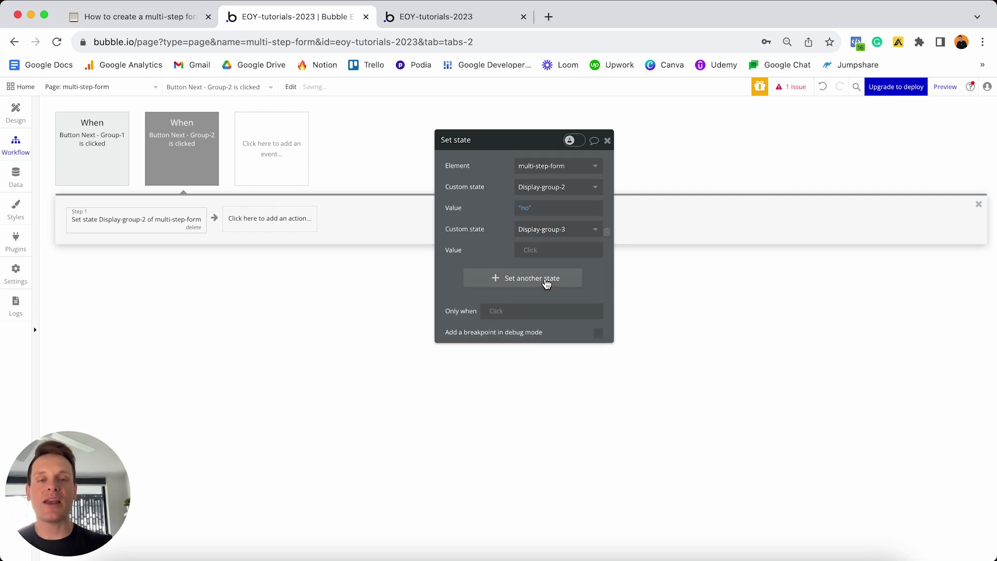
pyautogui.click(527, 251)
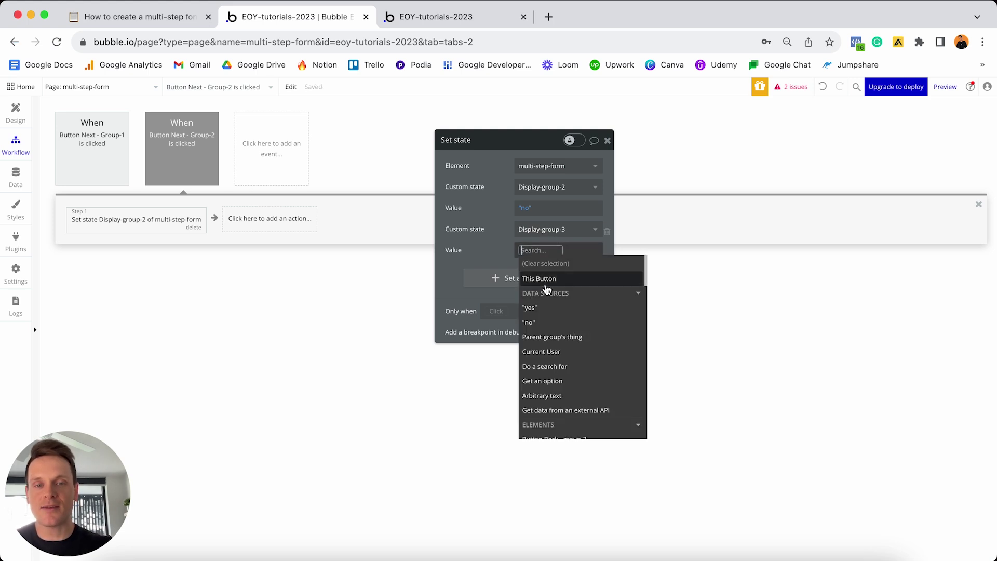
pyautogui.click(538, 309)
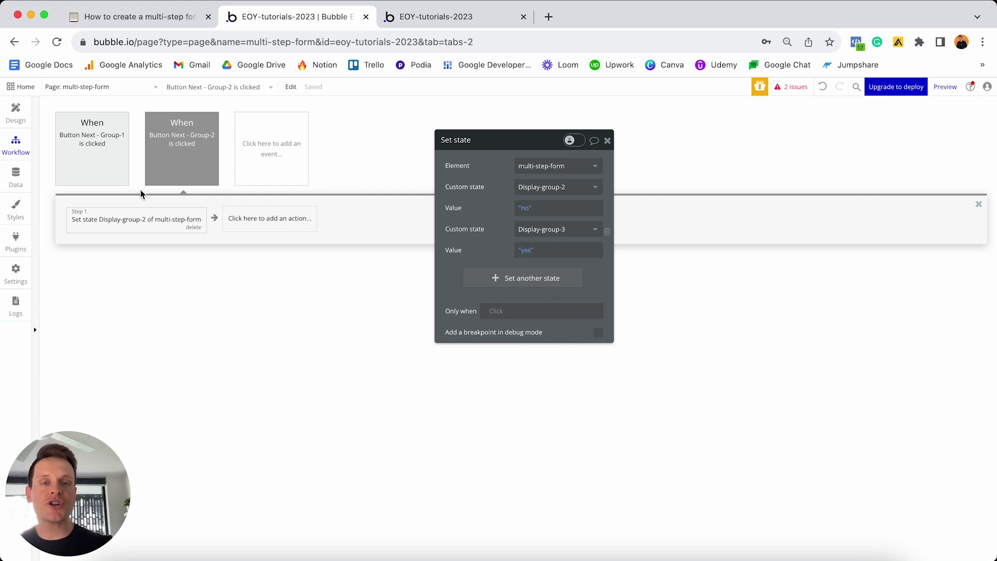
# Return to the page design and examine the form groups and their Back and Next buttons
pyautogui.moveTo(111, 163)
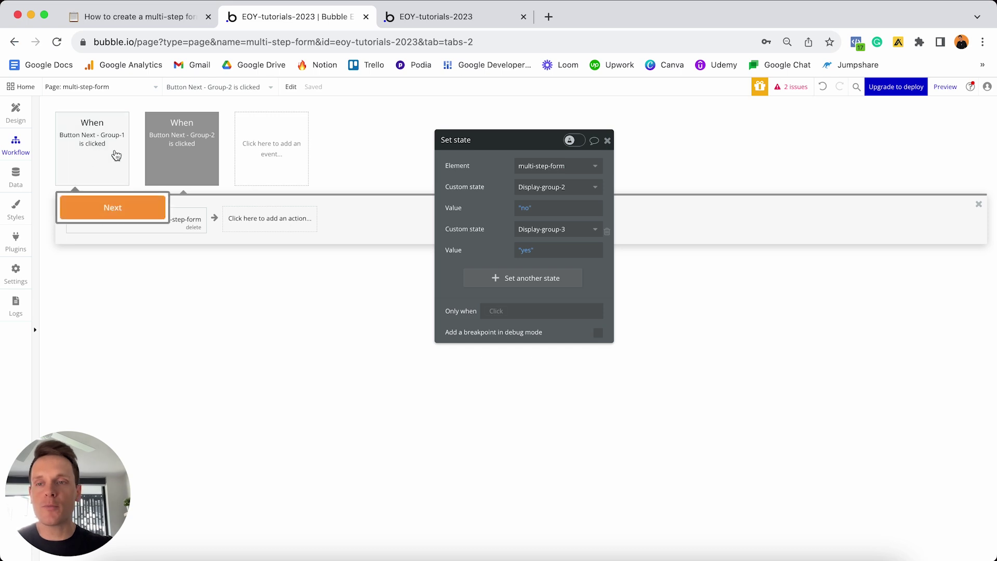
pyautogui.moveTo(188, 149)
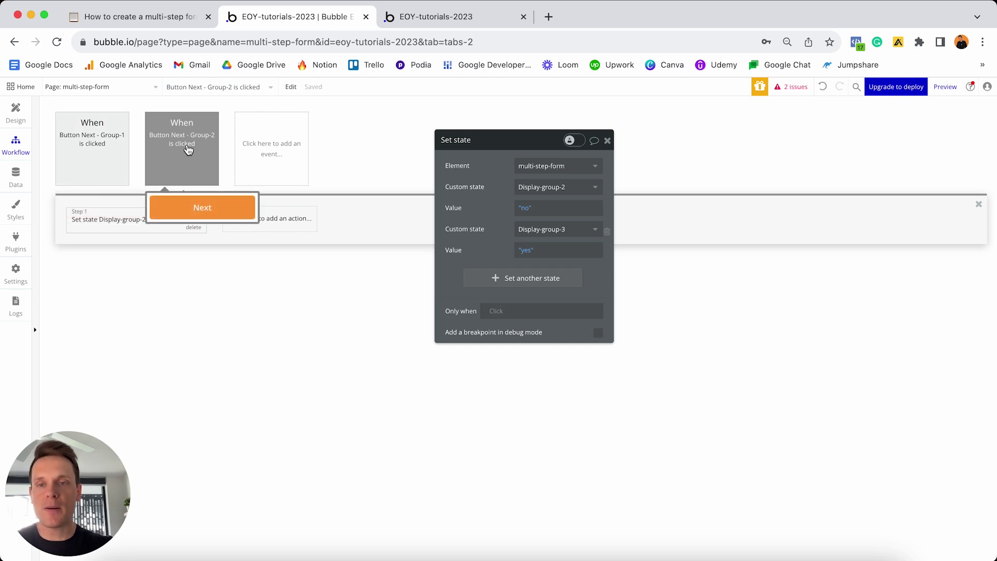
pyautogui.click(16, 112)
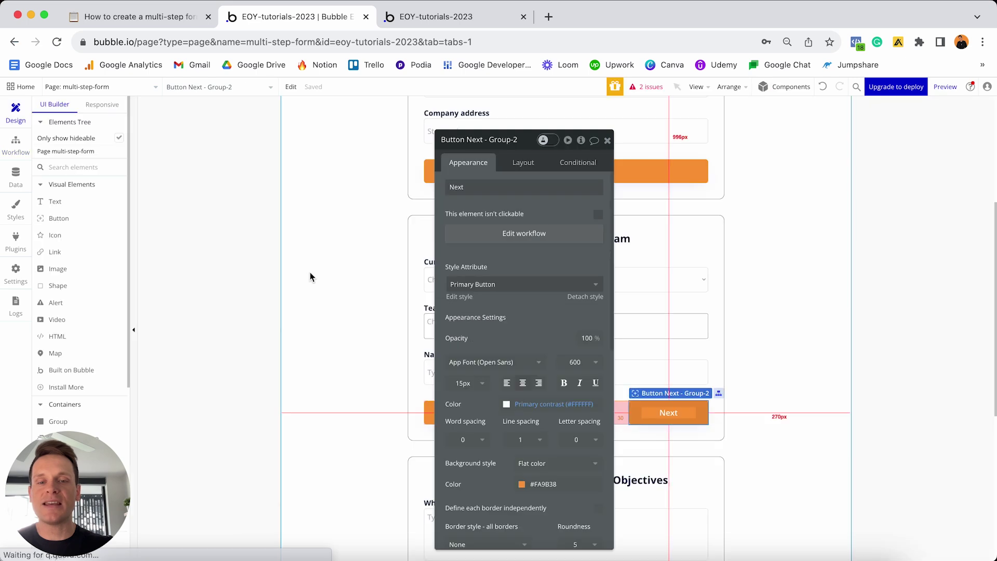
pyautogui.click(606, 140)
pyautogui.scroll(-4, 585, 269)
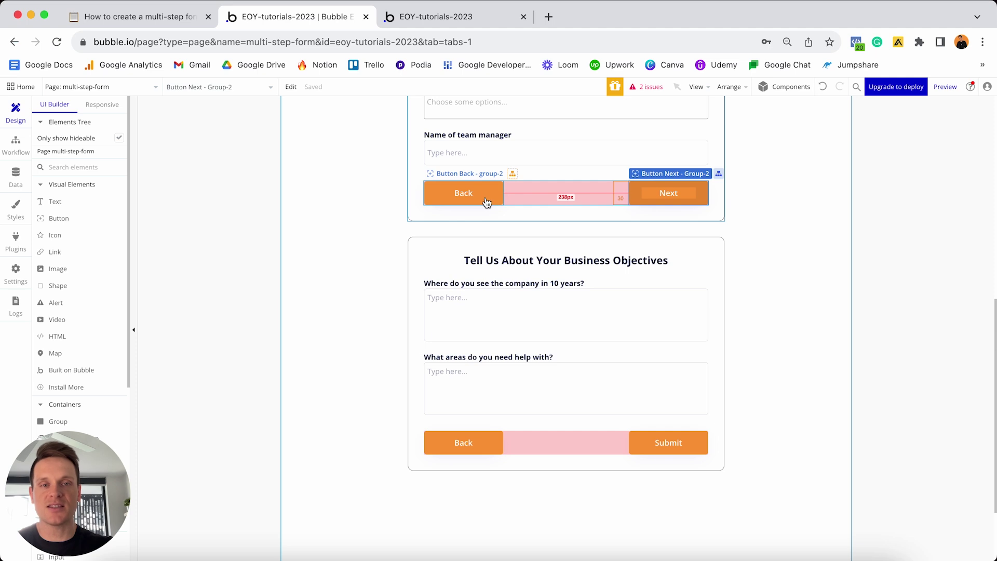
pyautogui.scroll(4, 486, 202)
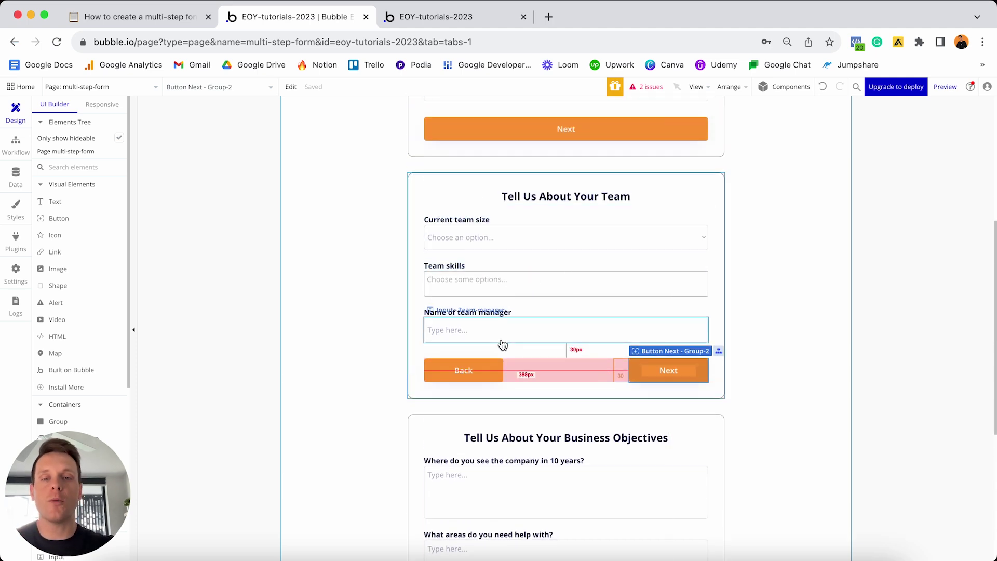
pyautogui.scroll(4, 500, 280)
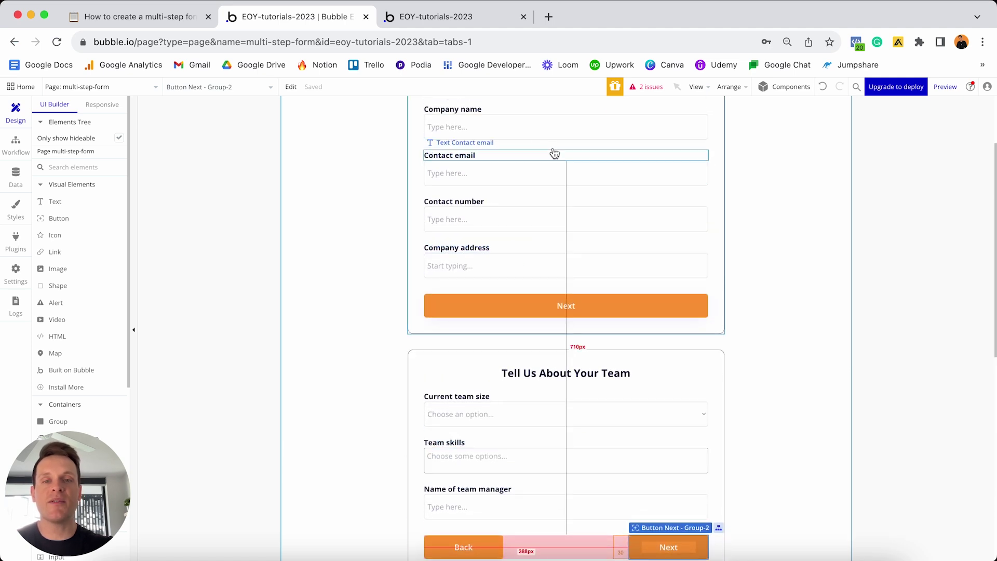
pyautogui.scroll(-3, 514, 194)
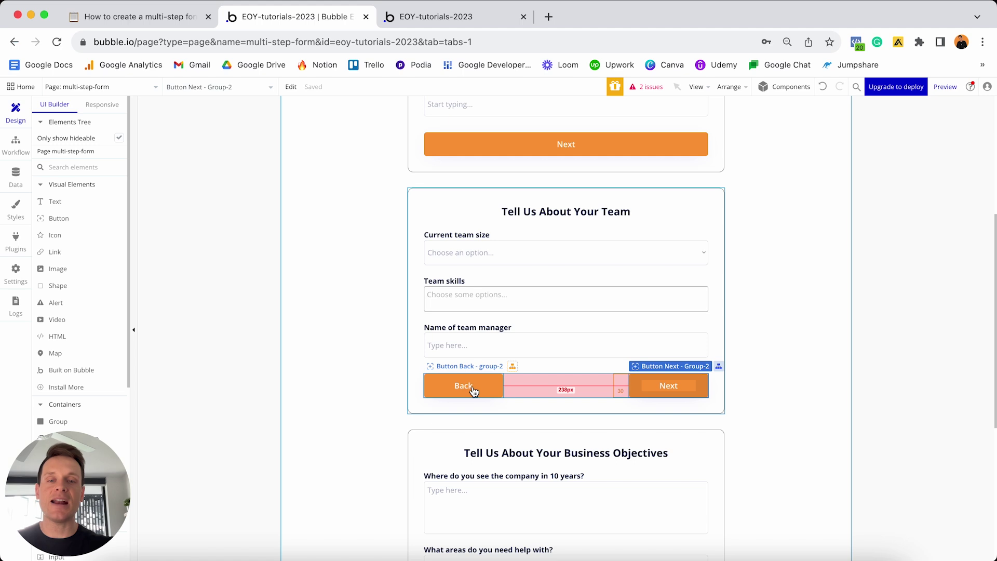
pyautogui.scroll(2, 579, 233)
pyautogui.scroll(3, 579, 233)
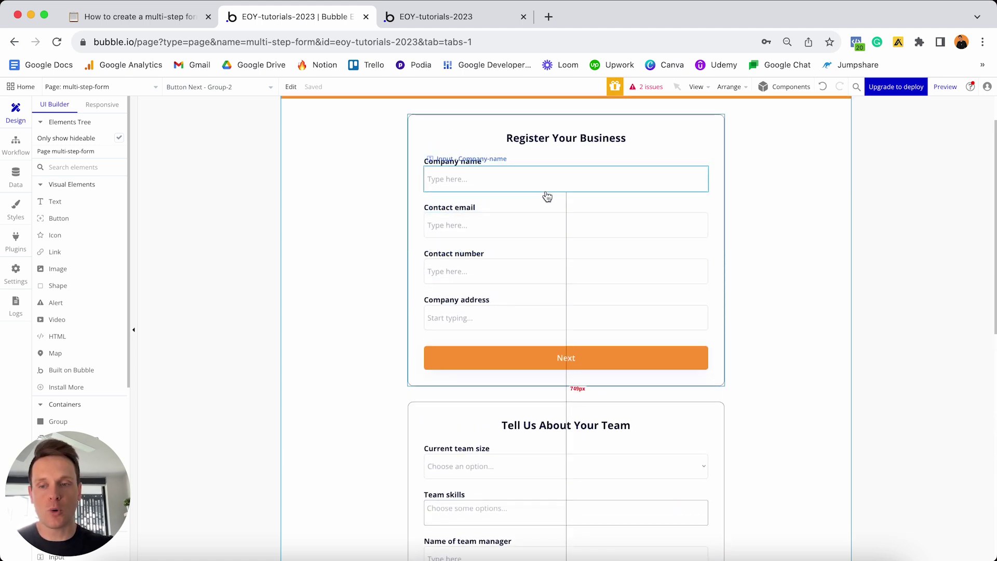
pyautogui.scroll(-5, 545, 196)
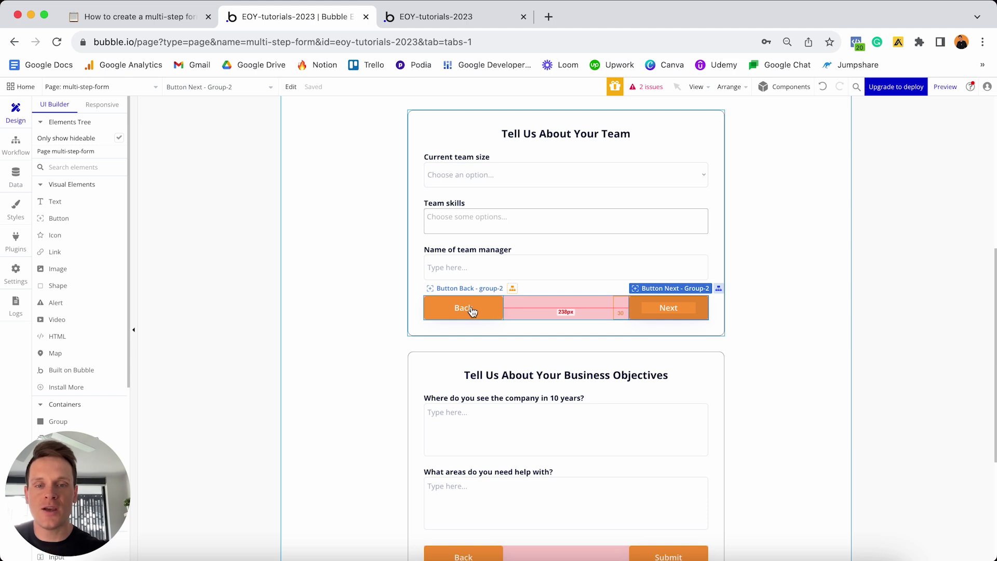
# Create a workflow for the Back button of the Tell Us About Your Team group with a "Set state of an element" action
pyautogui.doubleClick(472, 311)
pyautogui.moveTo(507, 141); pyautogui.dragTo(732, 142)
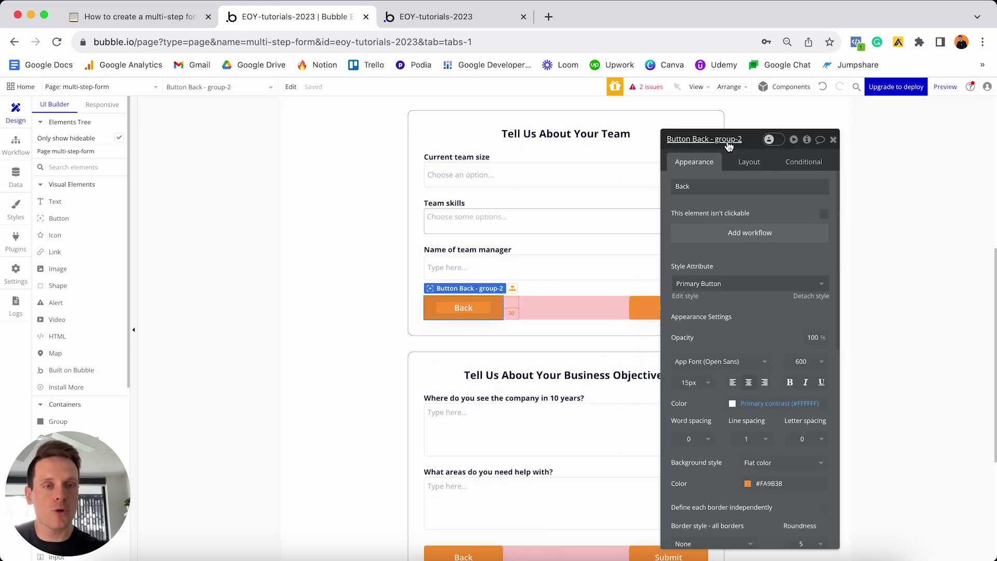
pyautogui.click(698, 236)
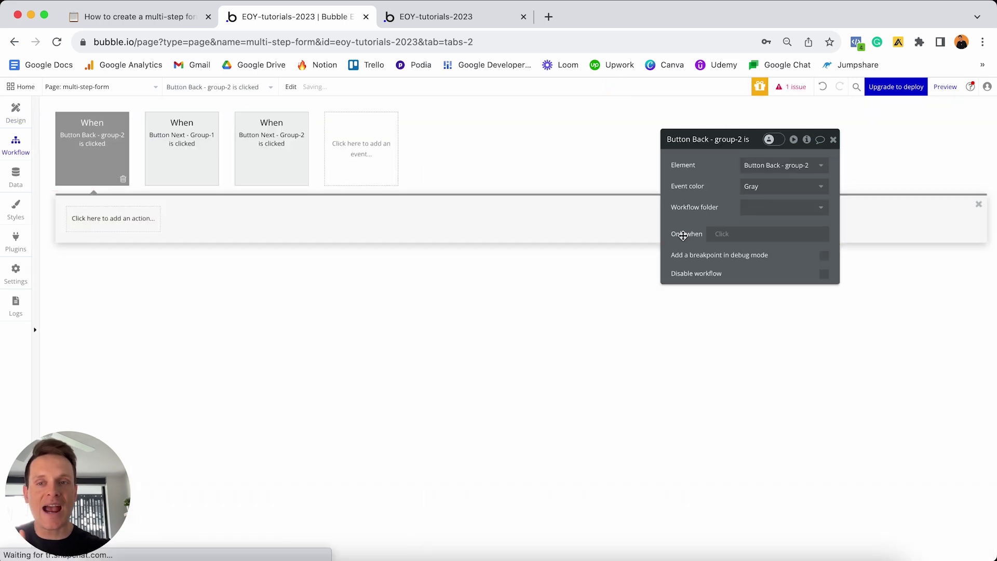
pyautogui.click(144, 227)
pyautogui.write('state')
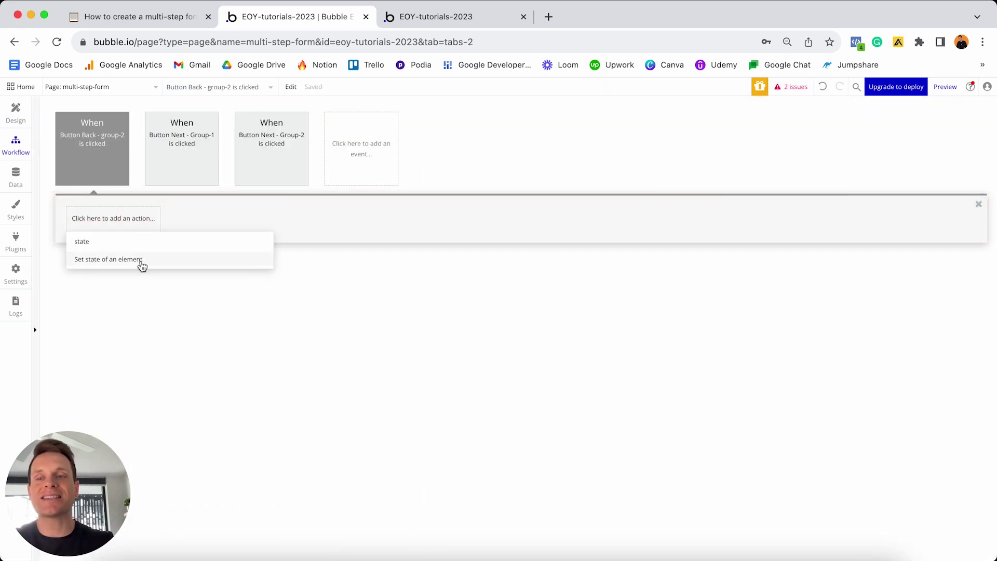
pyautogui.click(141, 261)
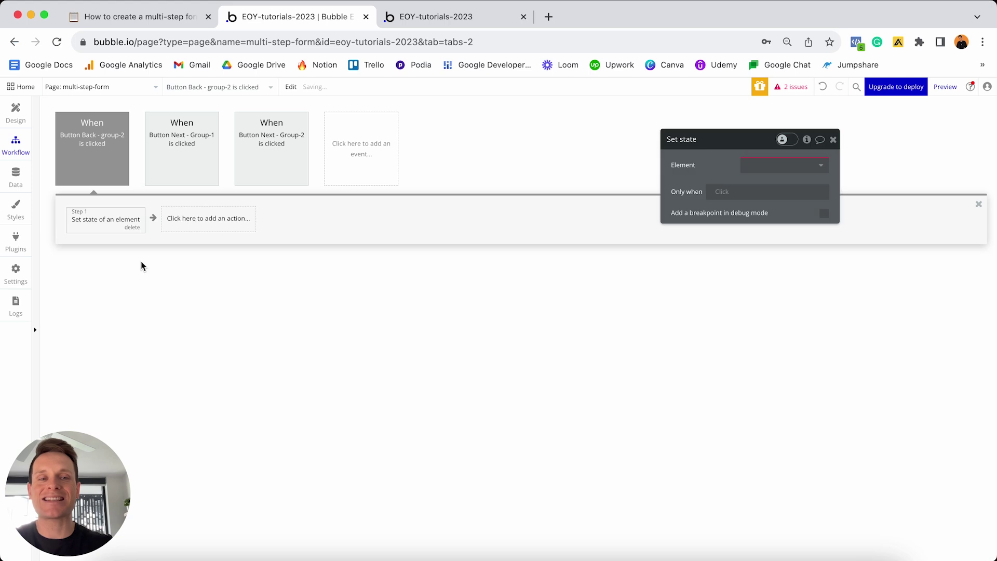
# Configure the Back button's Set state action to target the multi-step-form page and set Display-group-2 to "no"
pyautogui.click(774, 172)
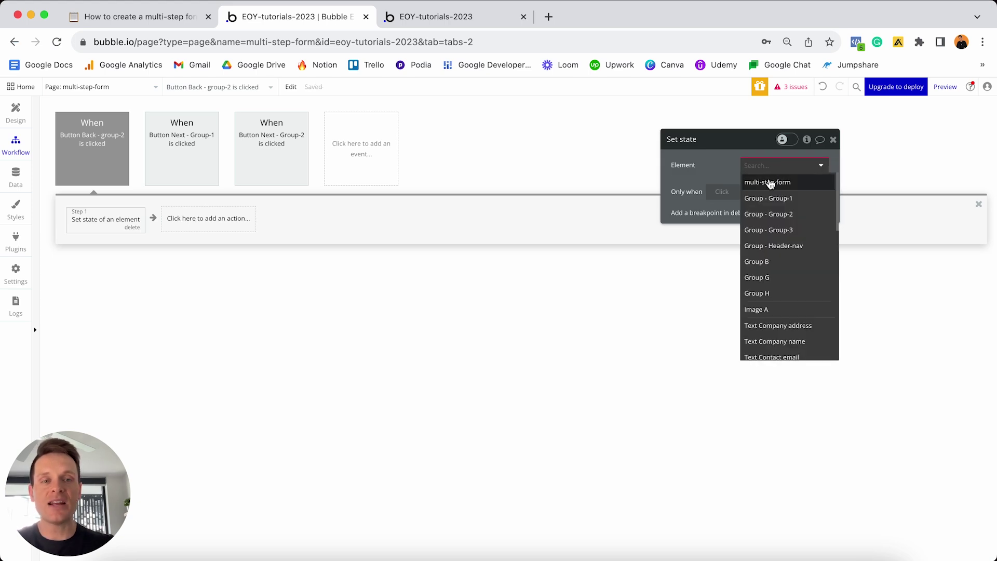
pyautogui.click(785, 186)
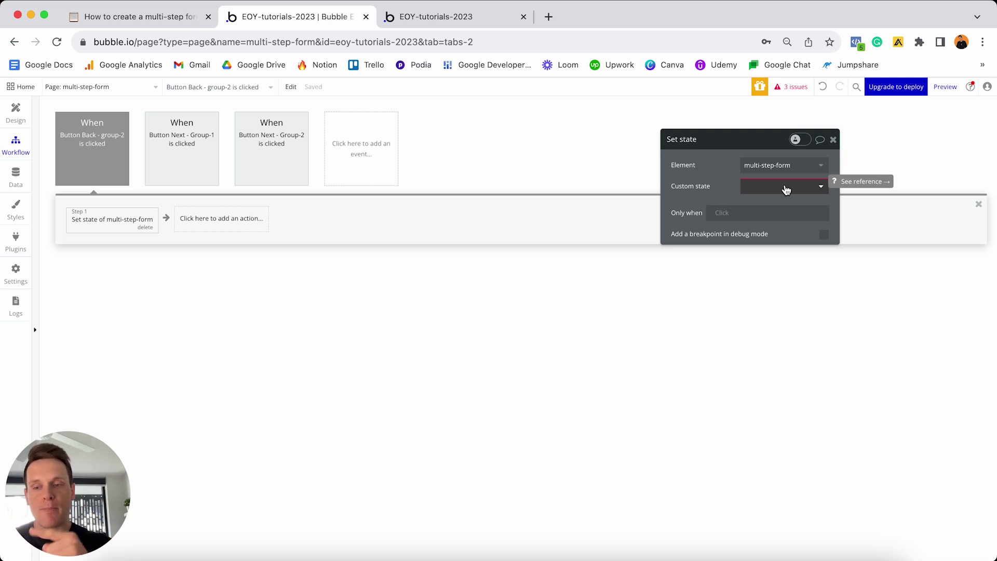
pyautogui.click(786, 188)
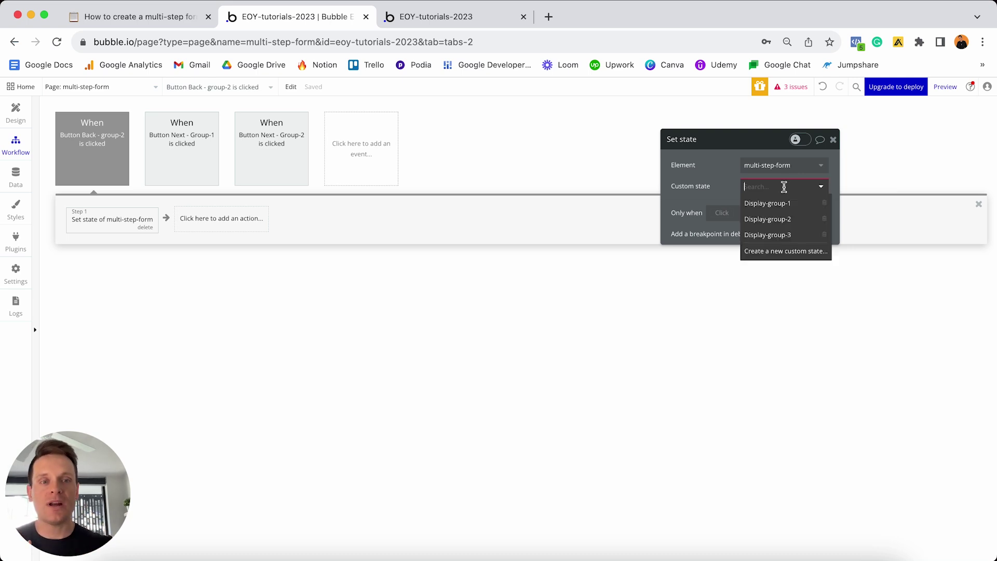
pyautogui.click(783, 219)
pyautogui.click(758, 208)
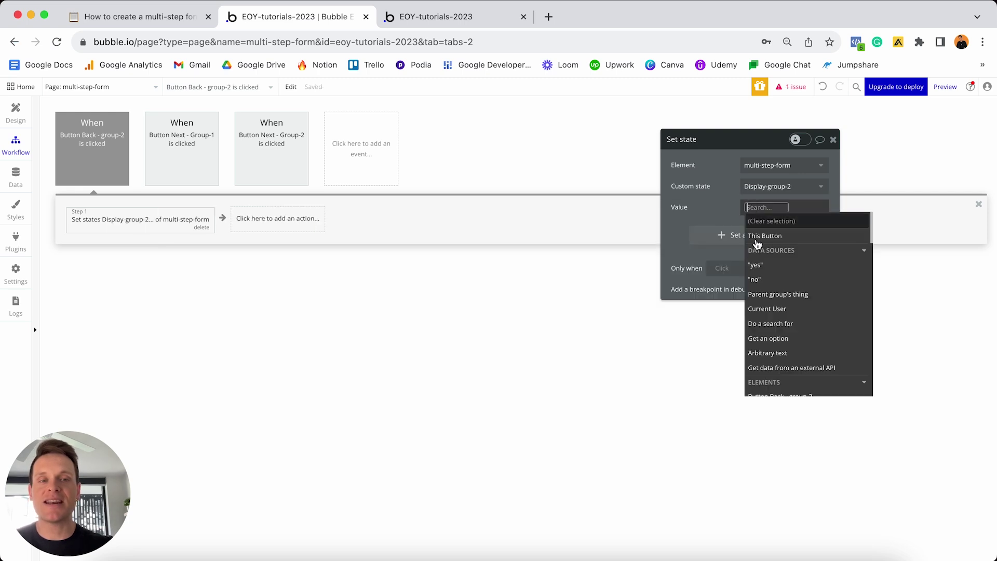
pyautogui.click(758, 279)
# Add another state to the Group-2 Back button's action, setting Display-group-1 to "yes"
pyautogui.click(723, 235)
pyautogui.click(772, 229)
pyautogui.click(771, 246)
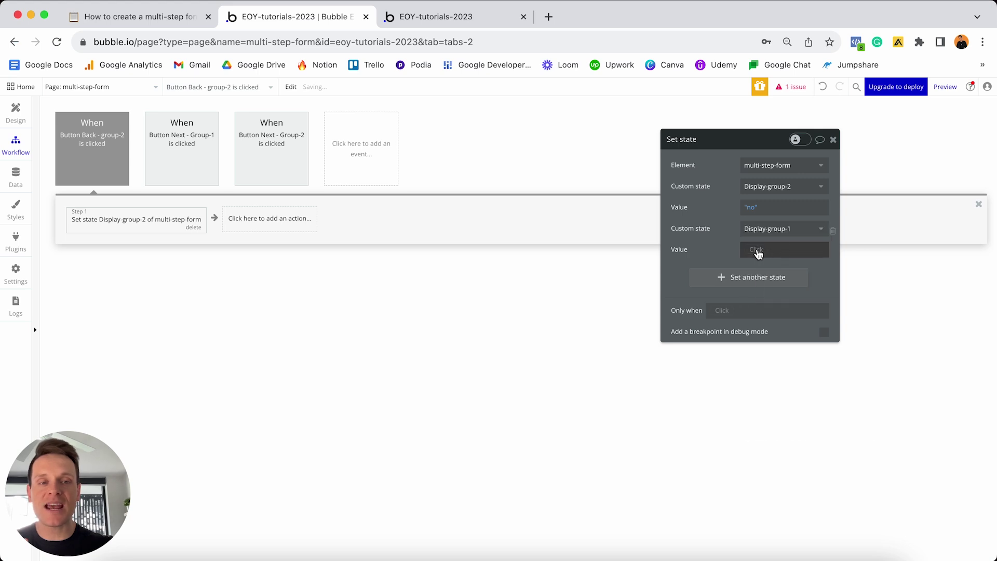
pyautogui.click(756, 250)
pyautogui.click(757, 307)
pyautogui.click(720, 240)
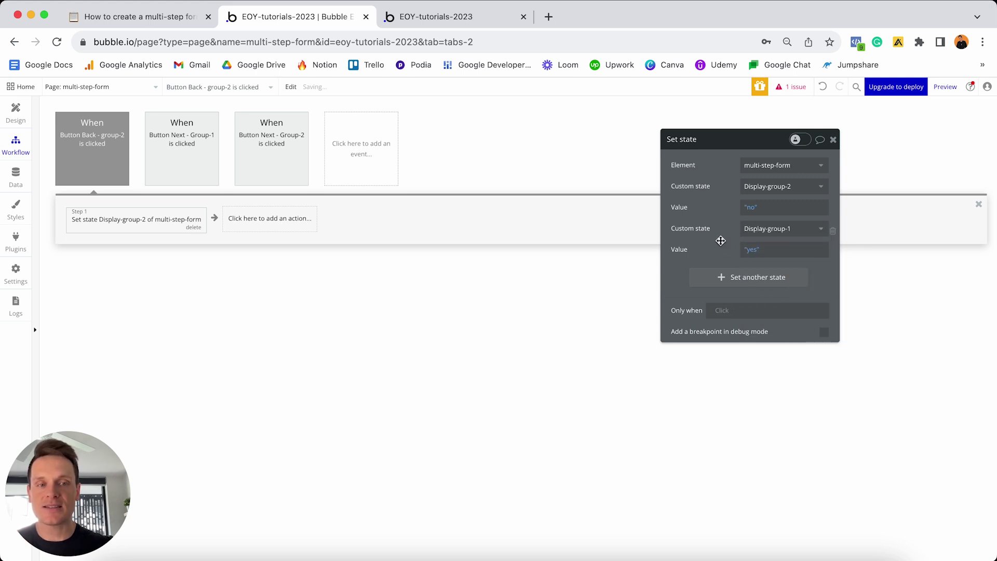
# Create a workflow for the Back button of the Tell Us About Your Business Objectives group with a "Set state of an element" action
pyautogui.click(15, 110)
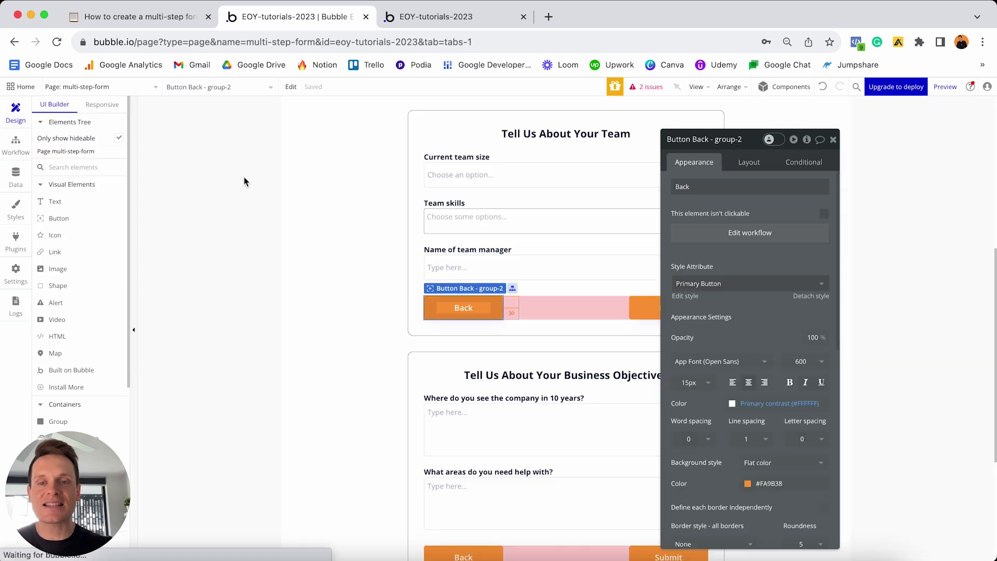
pyautogui.scroll(-5, 332, 248)
pyautogui.click(475, 380)
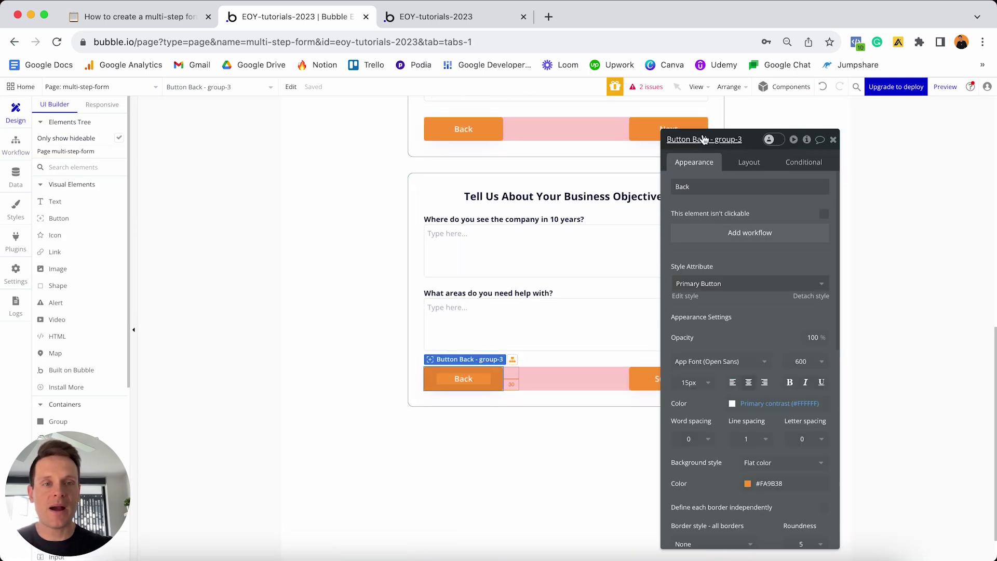
pyautogui.click(709, 243)
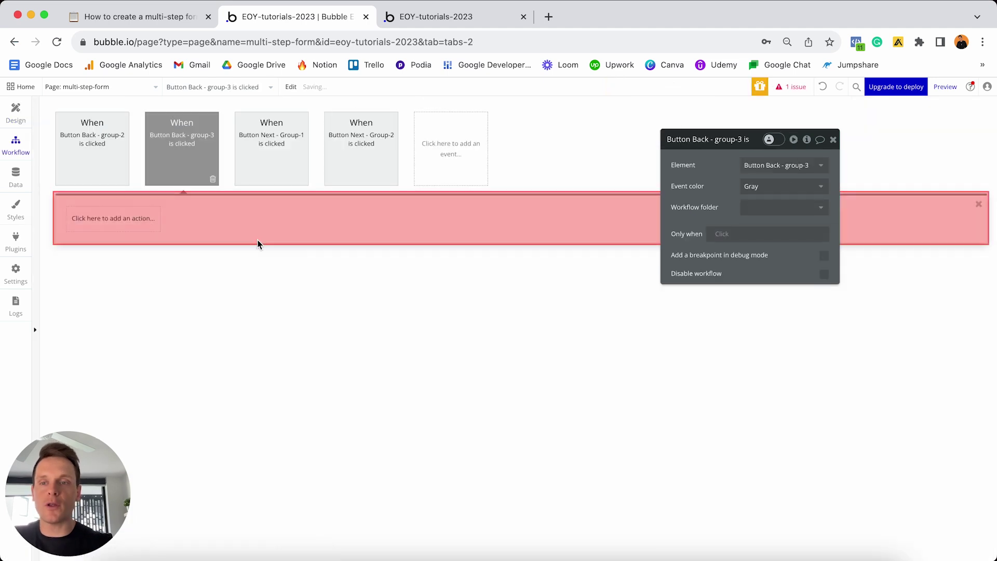
pyautogui.click(138, 229)
pyautogui.write('set state')
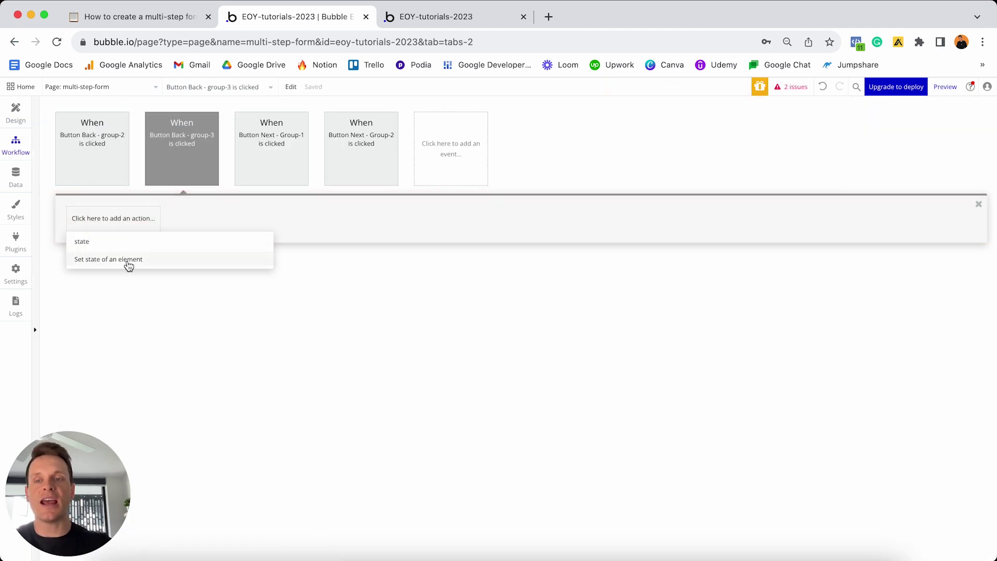
pyautogui.click(133, 258)
# Target the group-3 Back button's Set state action at the multi-step-form page and set Display-group-3 to "no"
pyautogui.click(759, 169)
pyautogui.click(767, 185)
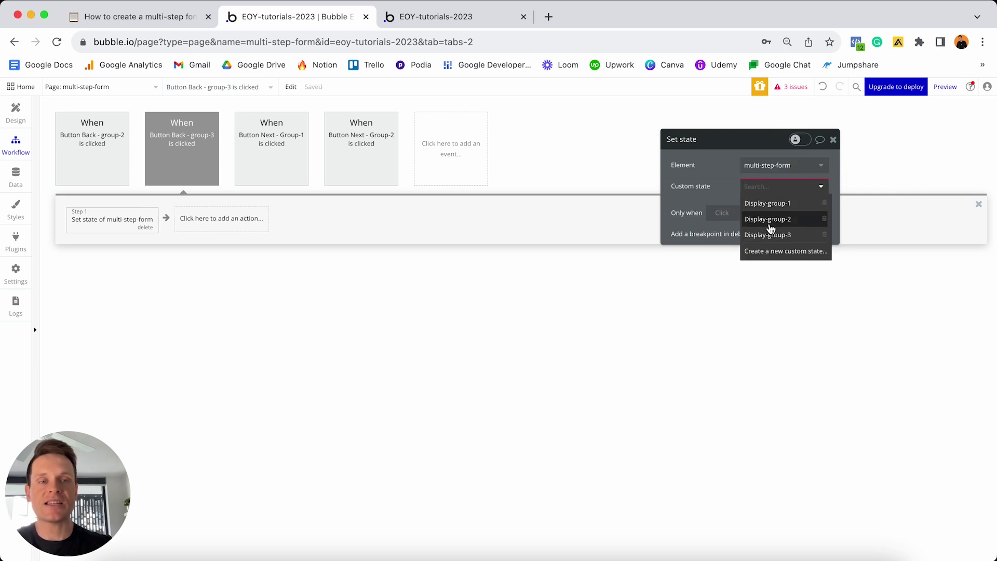
pyautogui.click(781, 238)
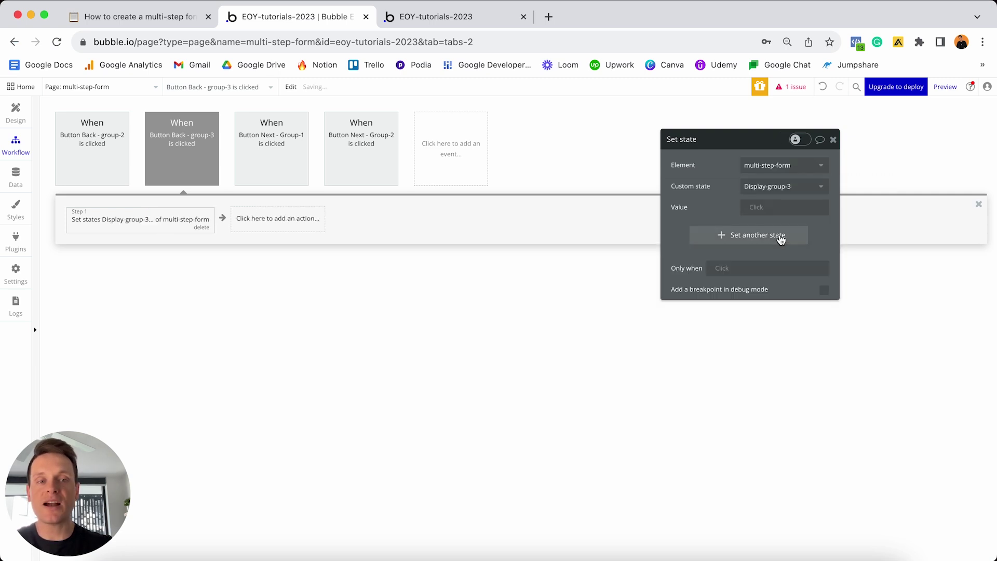
pyautogui.click(765, 207)
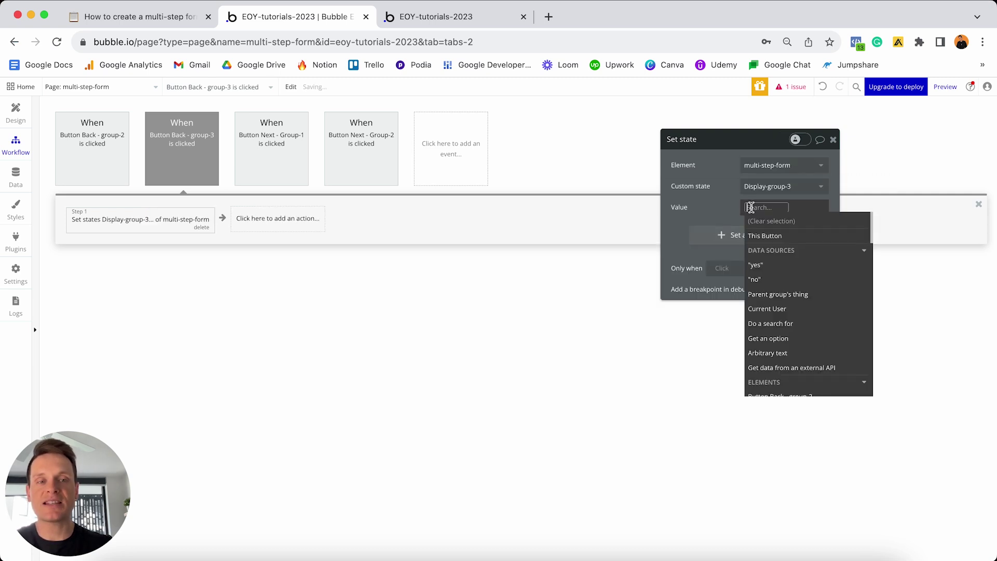
pyautogui.click(719, 203)
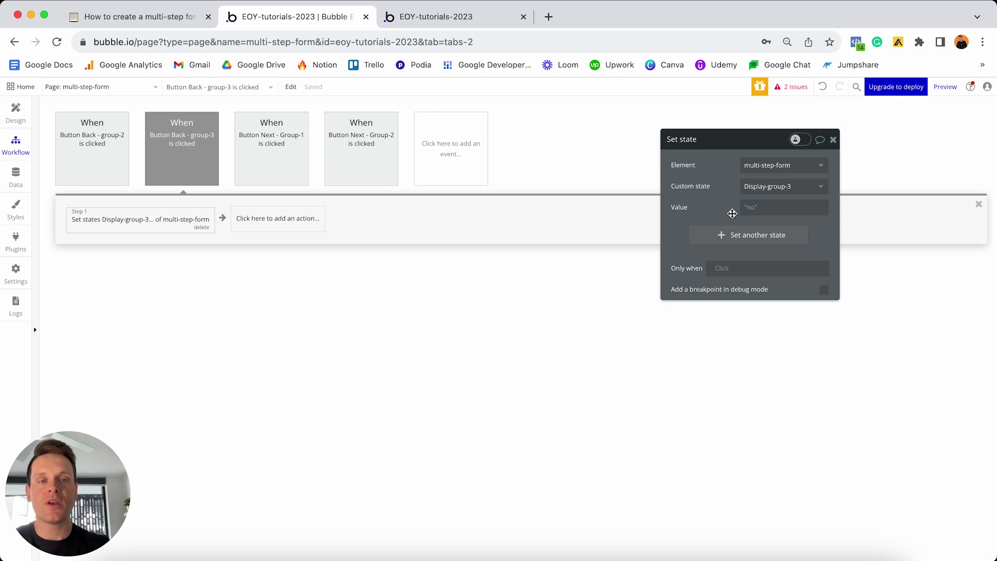
# Add another state to the group-3 Back button's action, setting Display-group-2 to "yes"
pyautogui.click(745, 235)
pyautogui.click(753, 228)
pyautogui.click(766, 262)
pyautogui.click(760, 250)
pyautogui.click(758, 307)
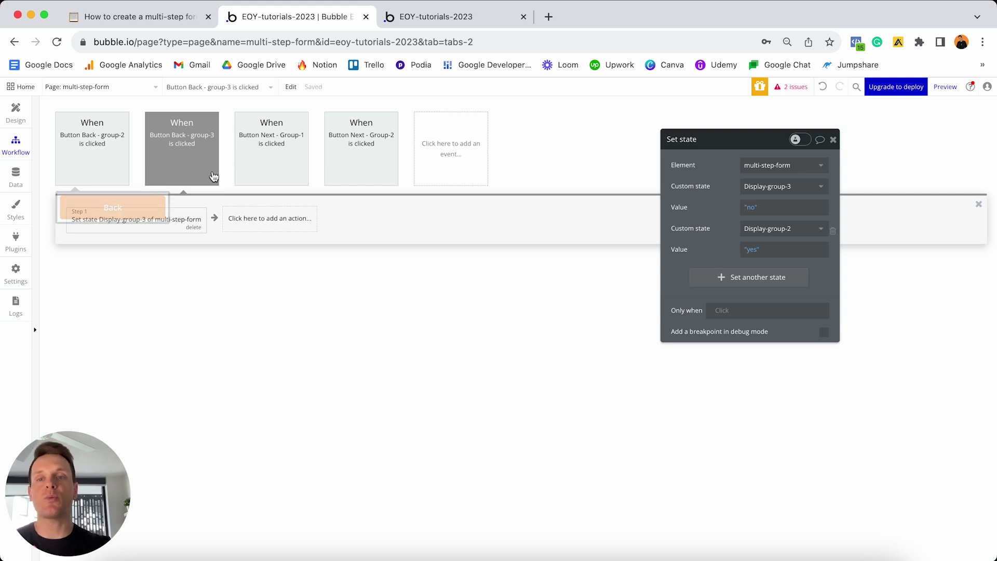
# Set the event color of the group-2 and group-3 Back button workflows to Red
pyautogui.moveTo(214, 176)
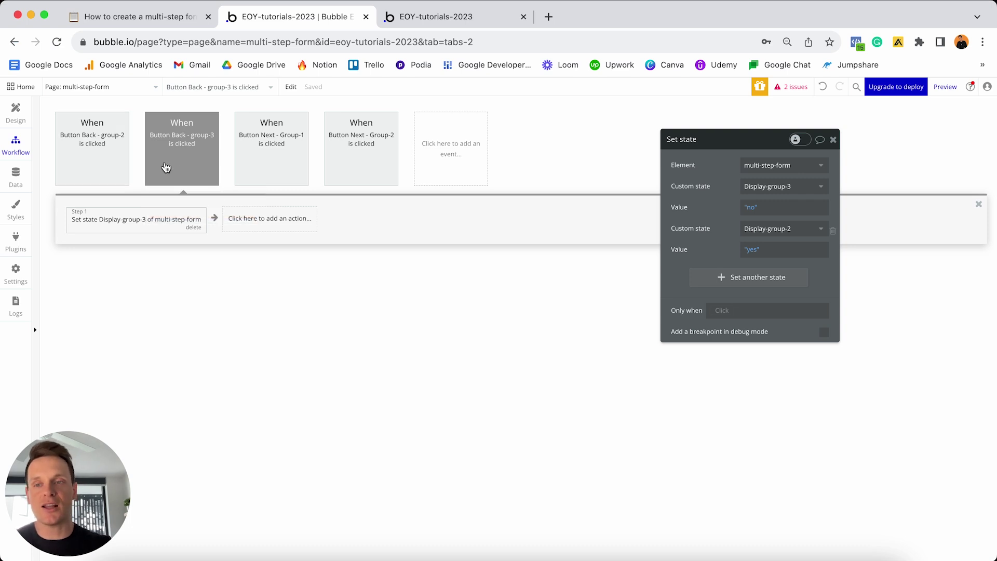
pyautogui.moveTo(277, 165)
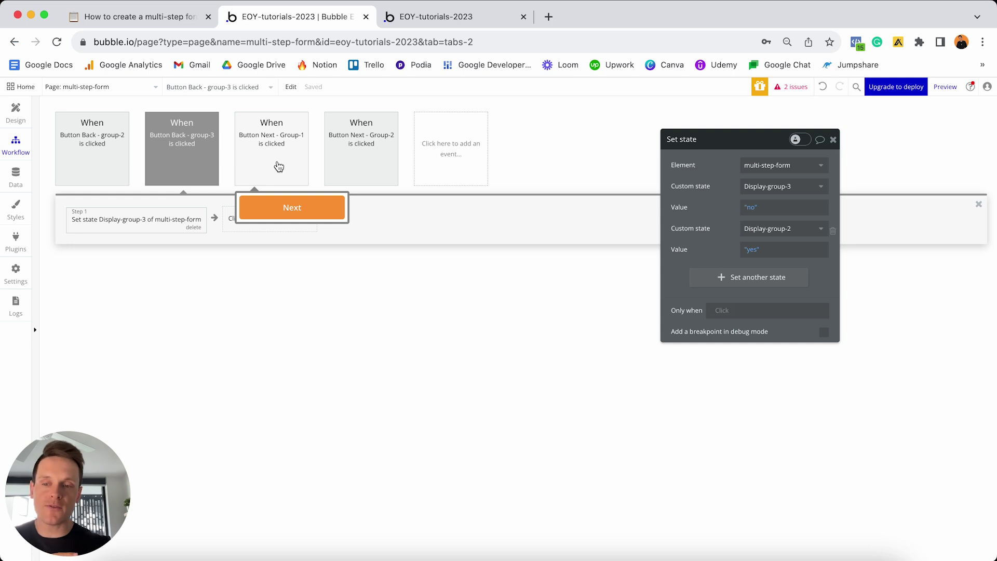
pyautogui.click(109, 165)
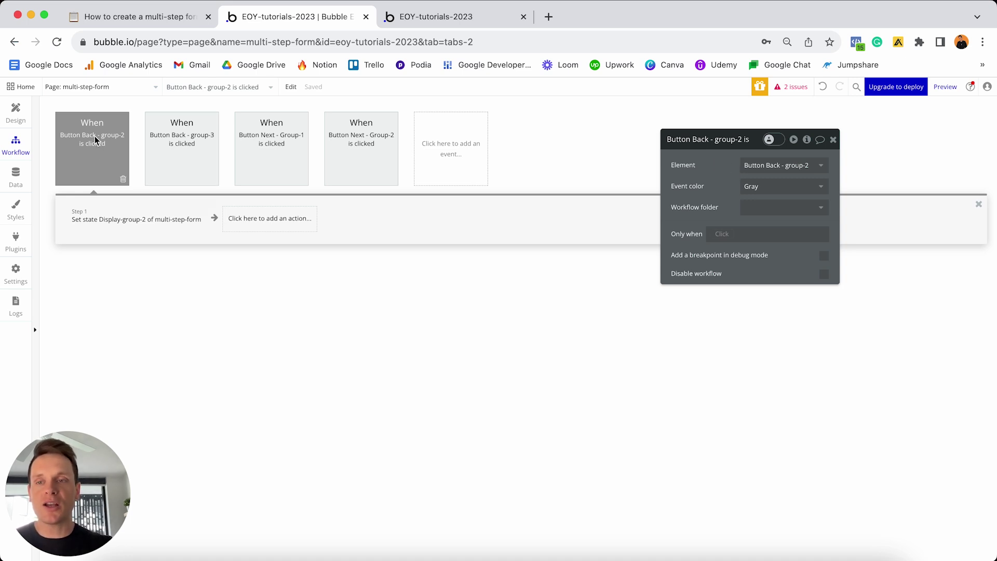
pyautogui.click(768, 185)
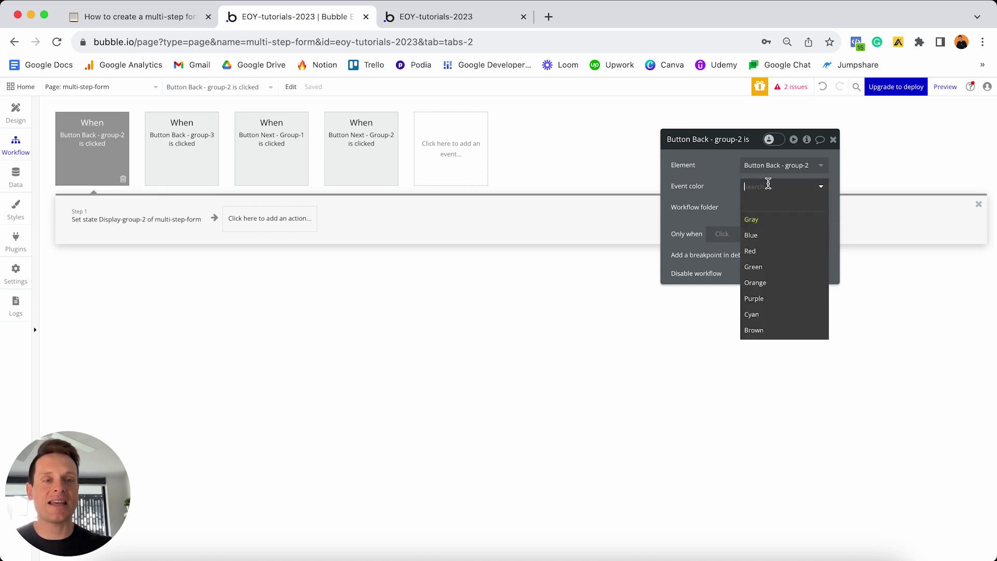
pyautogui.click(771, 254)
pyautogui.click(202, 148)
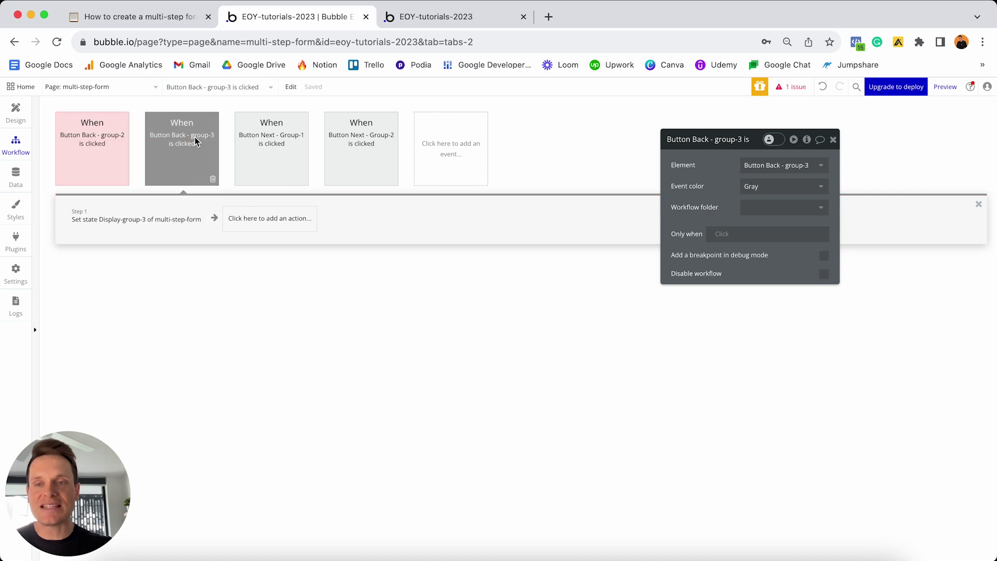
pyautogui.click(778, 188)
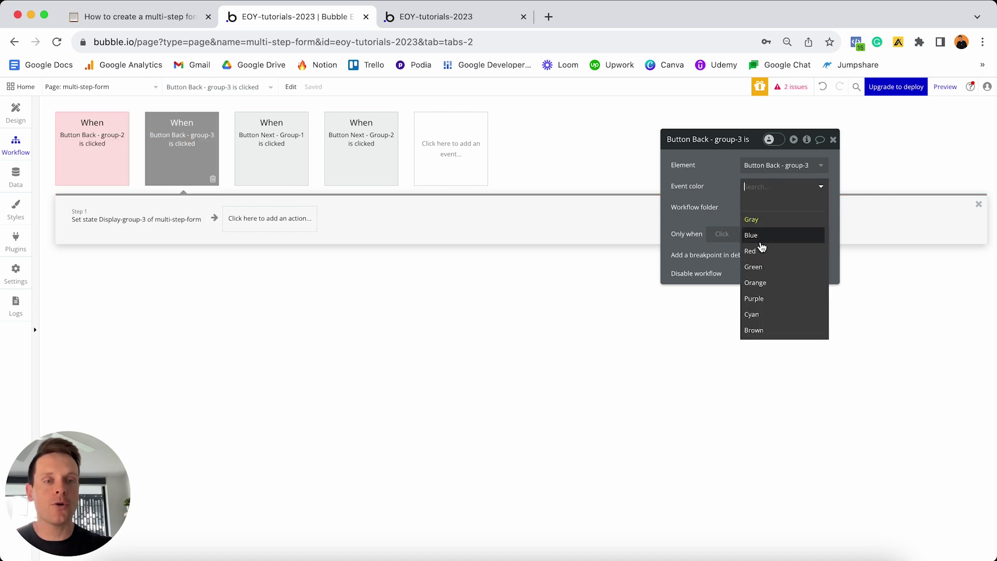
pyautogui.click(757, 251)
# Set the event color of the Group-1 and Group-2 Next button workflows to Green
pyautogui.click(306, 166)
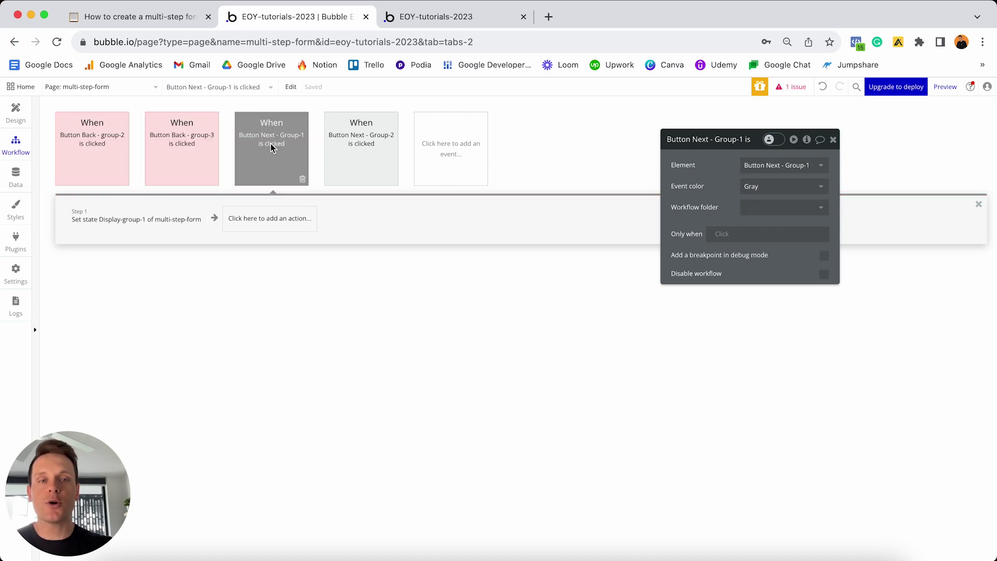
pyautogui.click(779, 192)
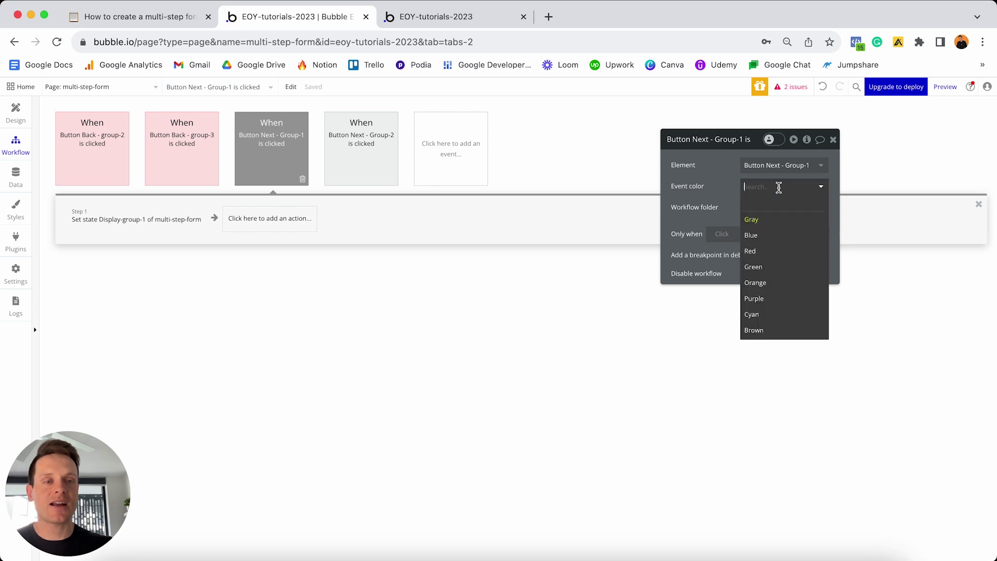
pyautogui.click(774, 267)
pyautogui.click(383, 155)
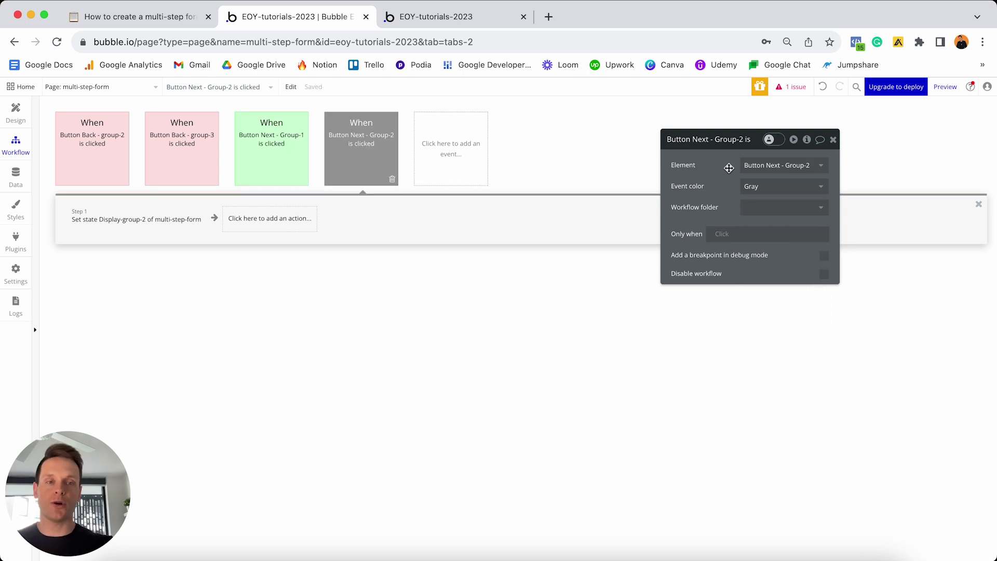
pyautogui.click(760, 185)
pyautogui.click(771, 266)
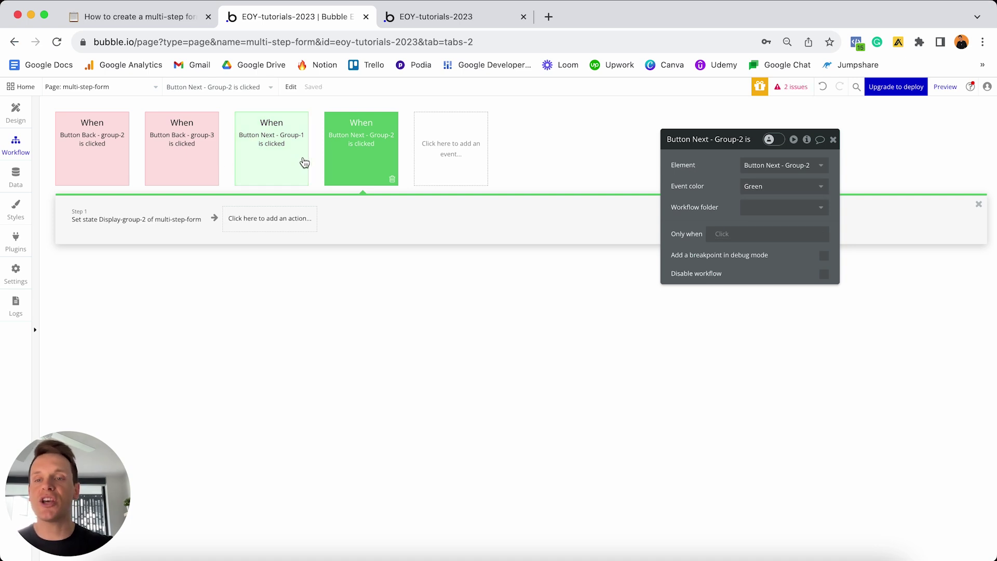
# Switch to the Notion checklist, tick off "Creating the custom states" with all its sub-tasks, and highlight the task about adding hide and display conditions
pyautogui.moveTo(305, 162)
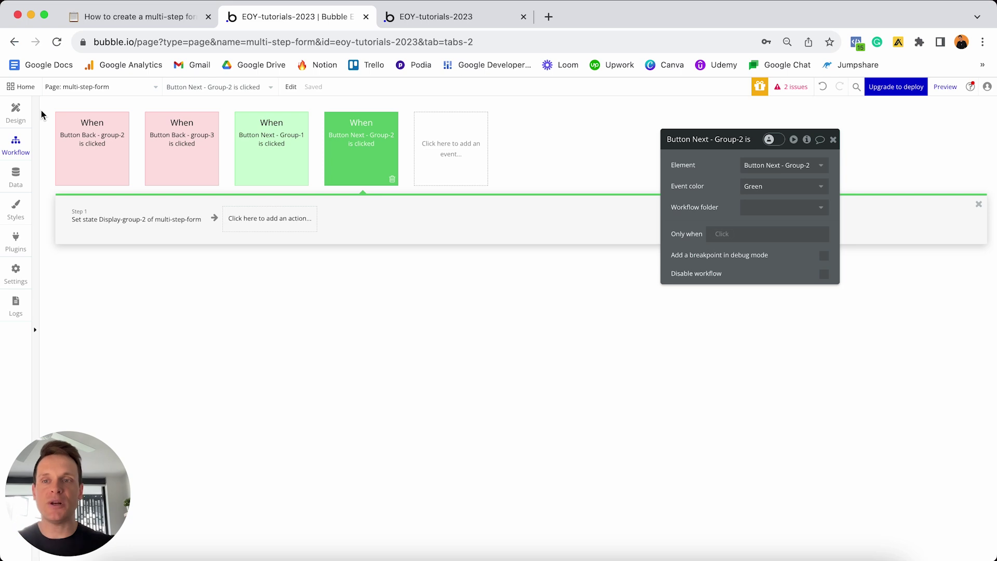
pyautogui.click(111, 17)
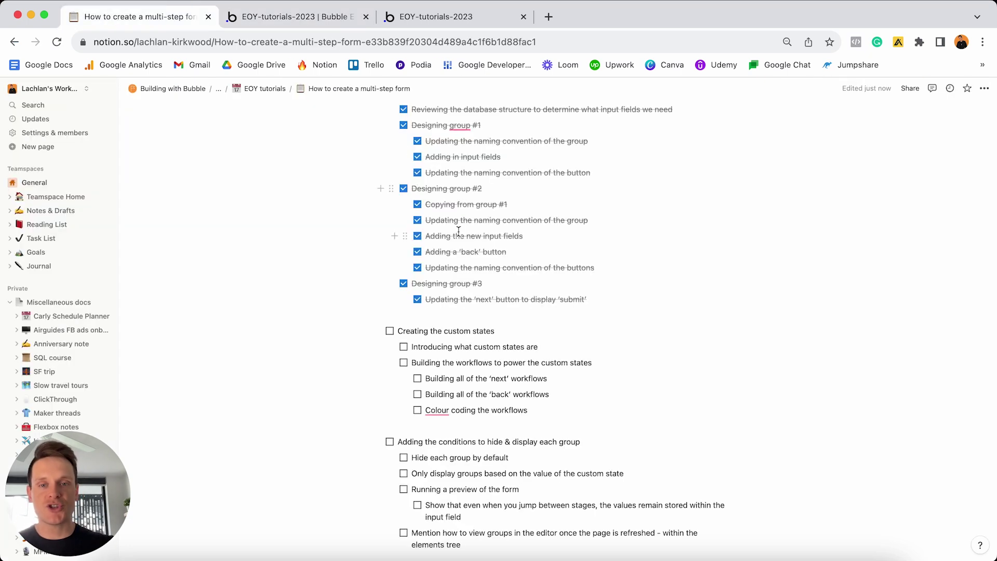
pyautogui.click(389, 330)
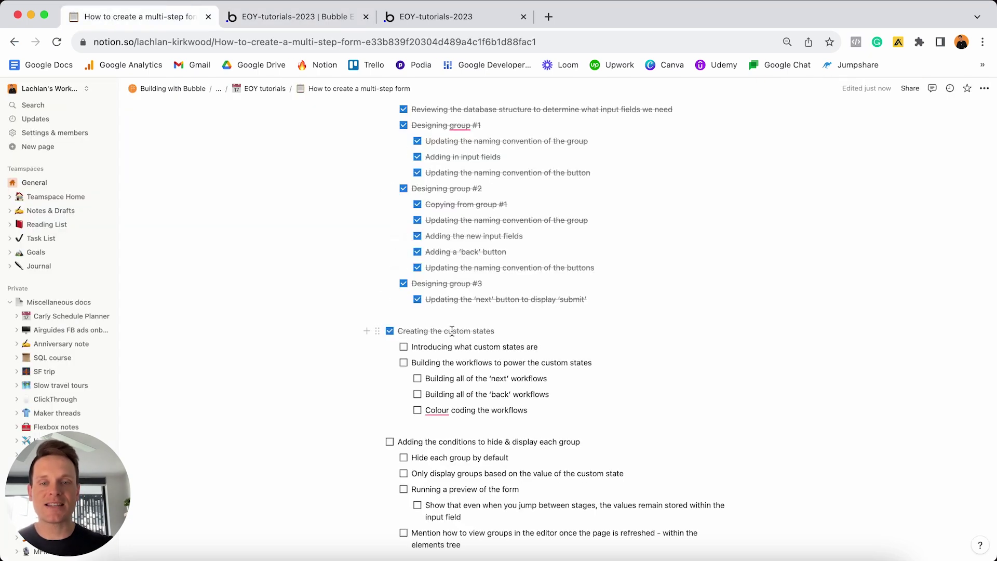
pyautogui.click(404, 348)
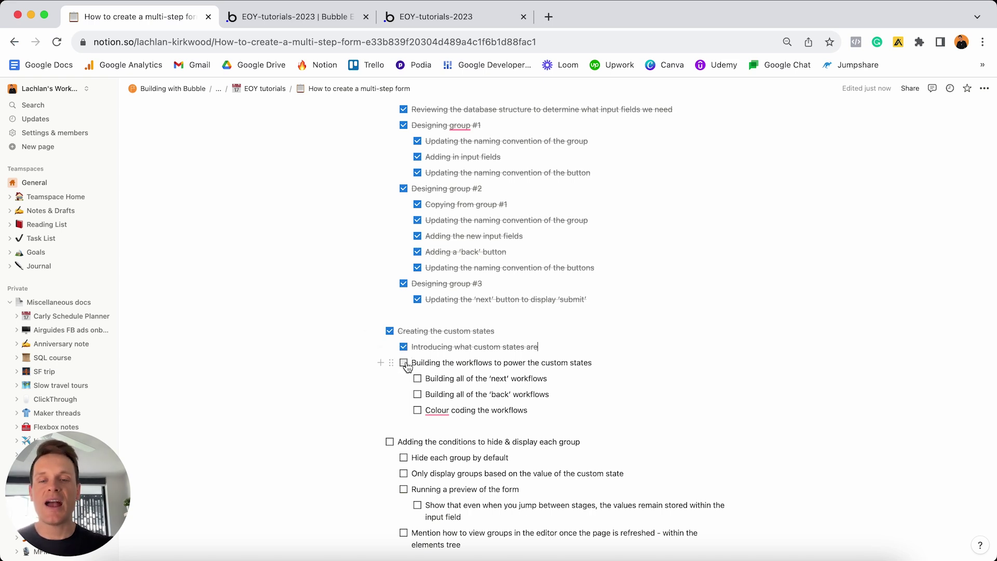
pyautogui.click(404, 363)
pyautogui.click(418, 378)
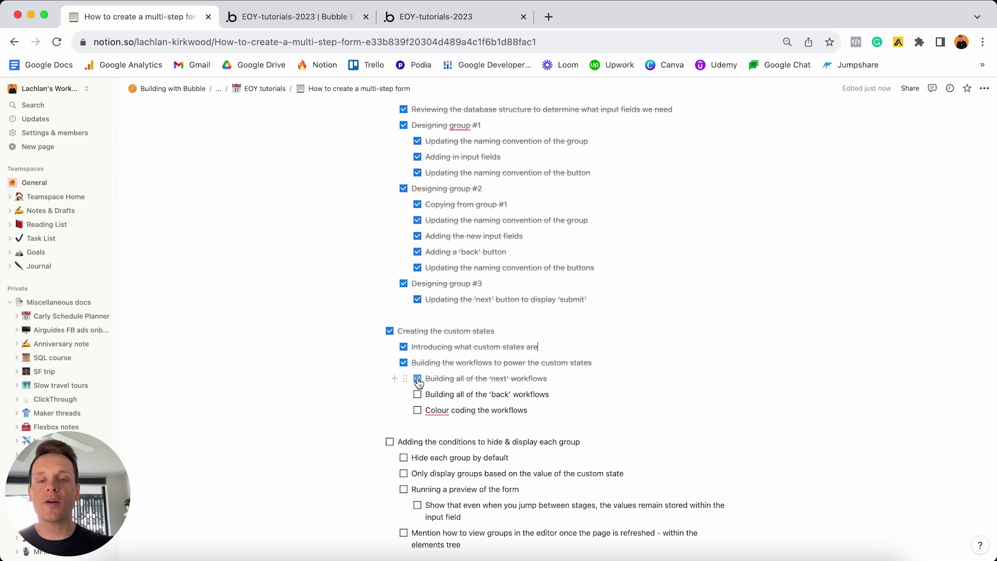
pyautogui.click(418, 394)
pyautogui.click(418, 411)
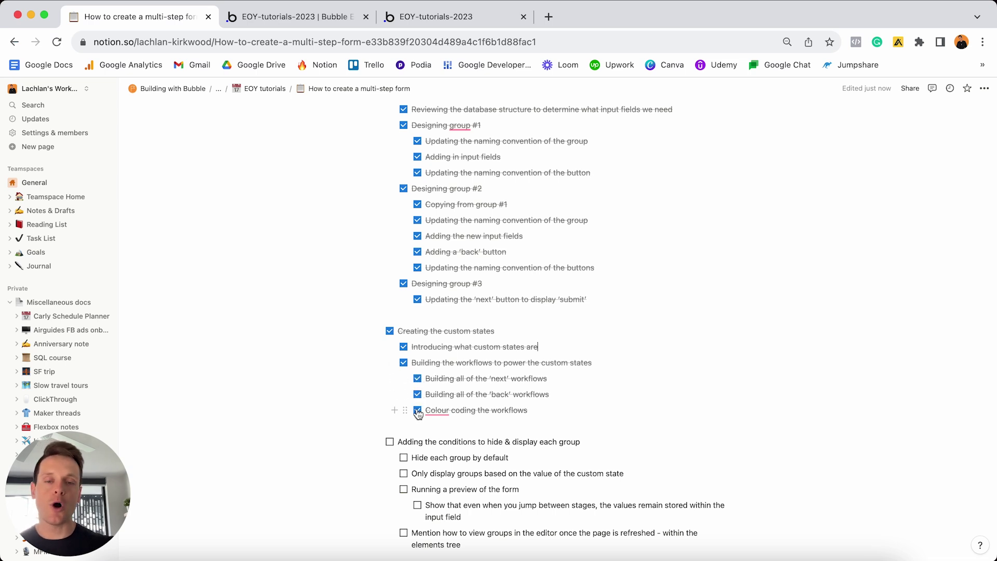
pyautogui.scroll(-5, 415, 410)
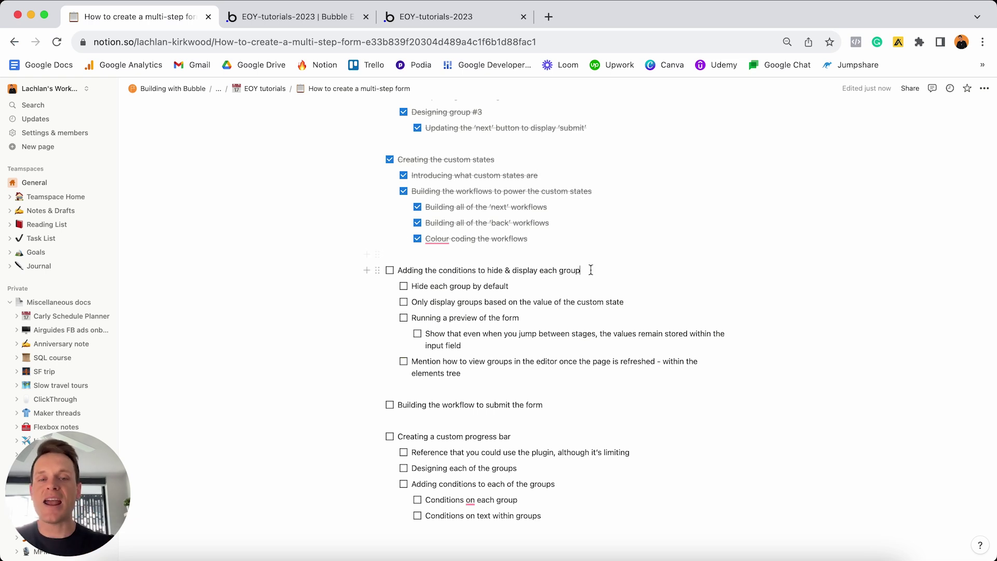
pyautogui.tripleClick(591, 269)
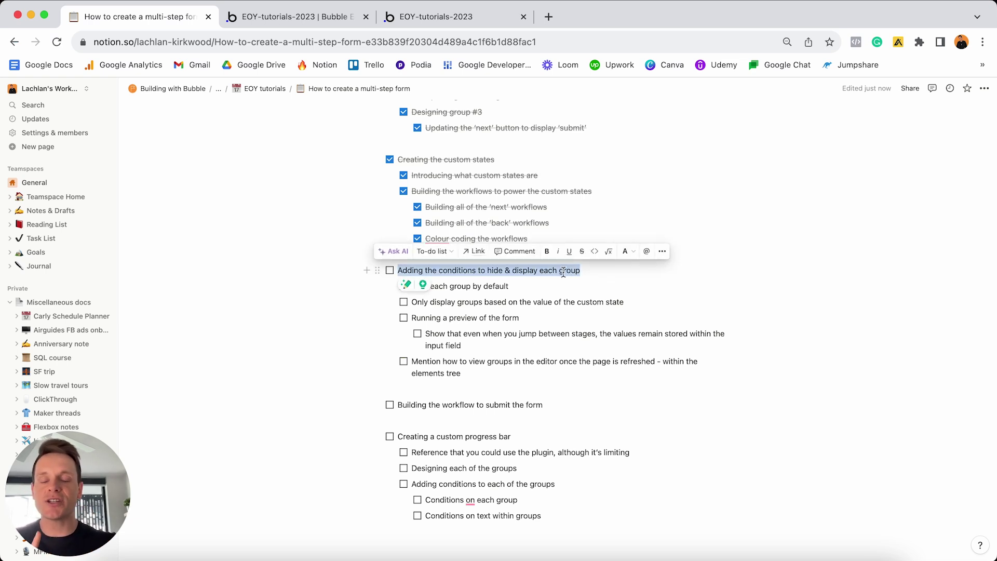
# Switch back to Bubble, preview the multi-step-form page to examine which form groups are displayed, and return to the Register Your Business group in the editor
pyautogui.click(307, 17)
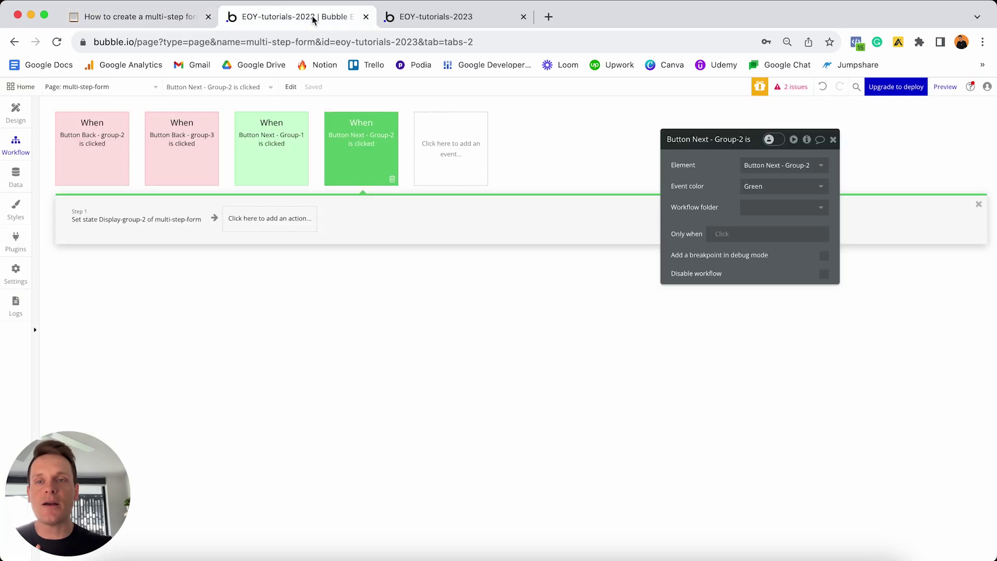
pyautogui.click(7, 121)
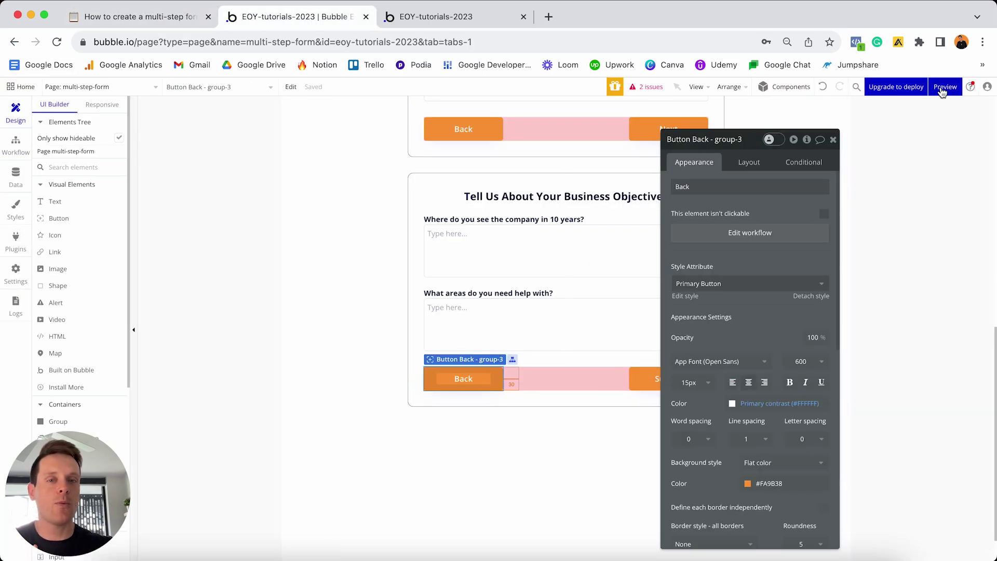
pyautogui.click(945, 87)
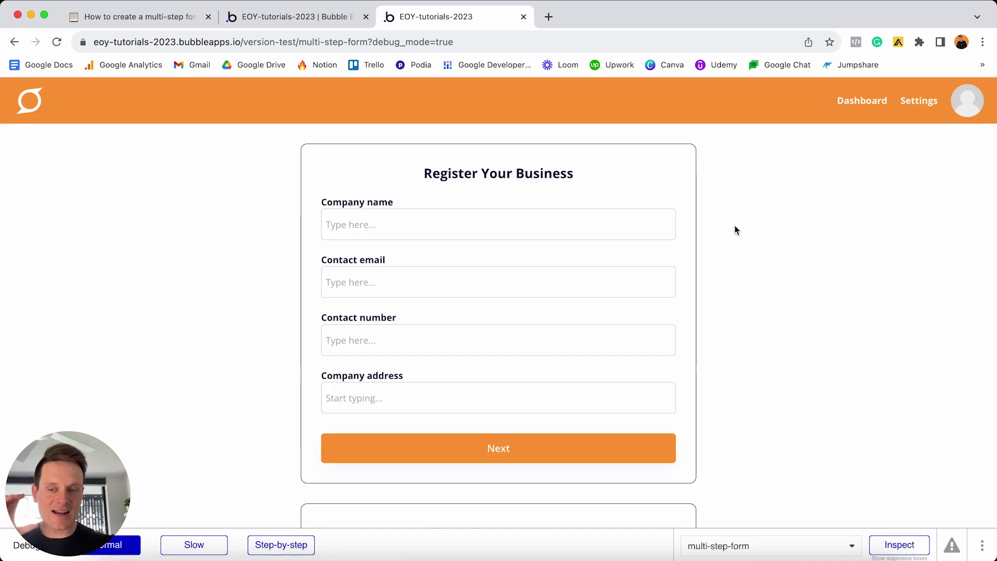
pyautogui.scroll(-10, 734, 229)
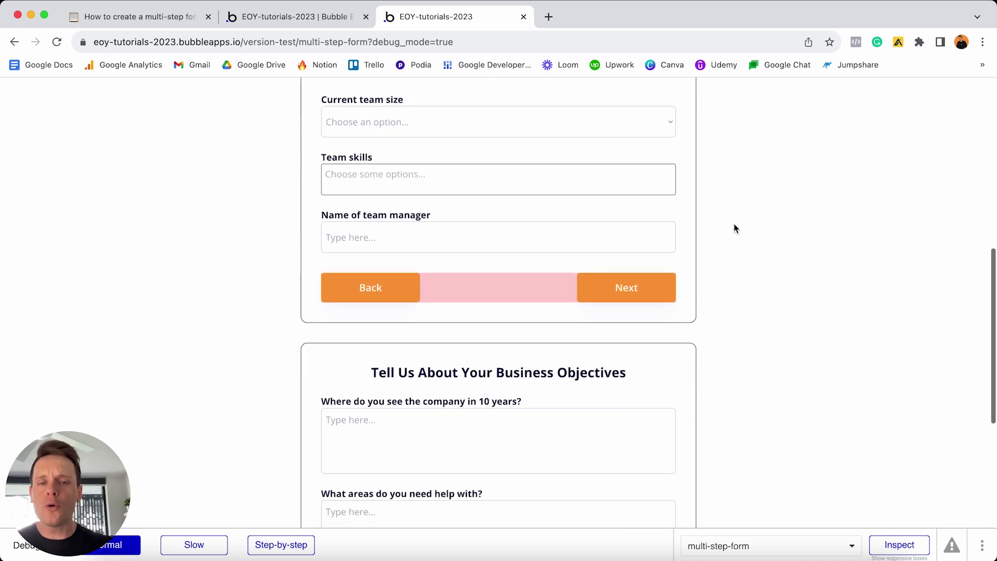
pyautogui.scroll(-1, 733, 229)
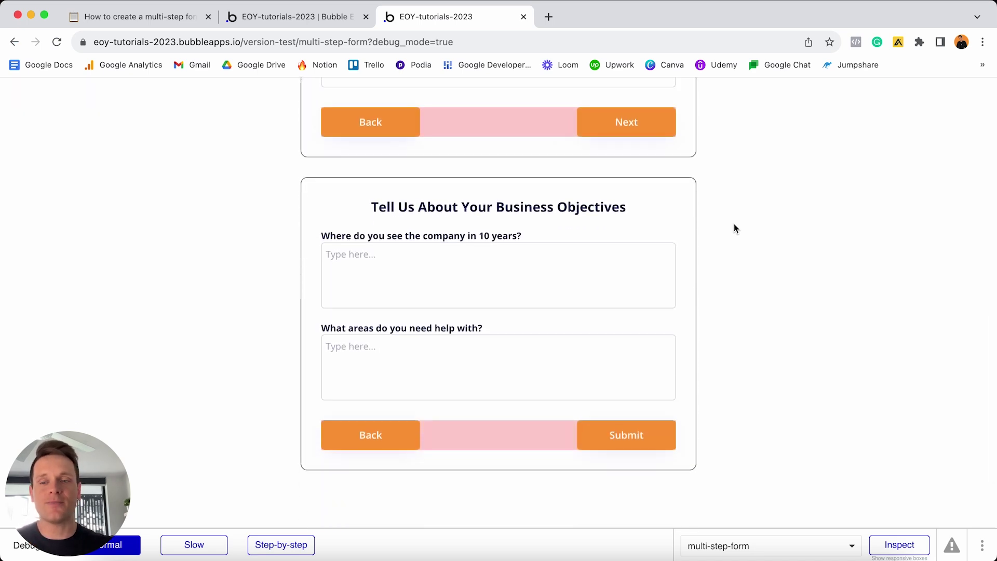
pyautogui.click(343, 17)
pyautogui.scroll(7, 392, 239)
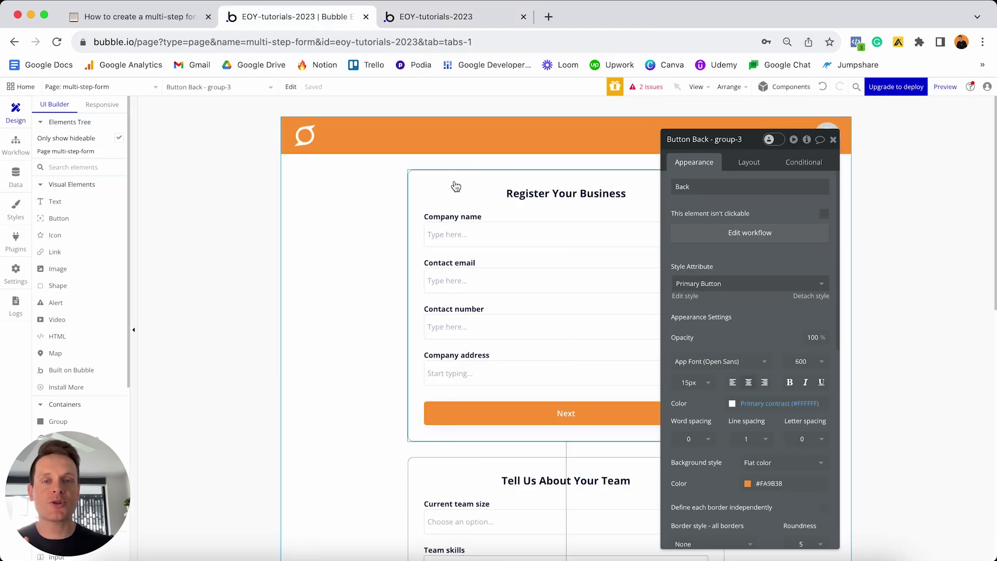
# Set Group-1 (Register Your Business) to be not visible on page load and to collapse when hidden
pyautogui.click(419, 180)
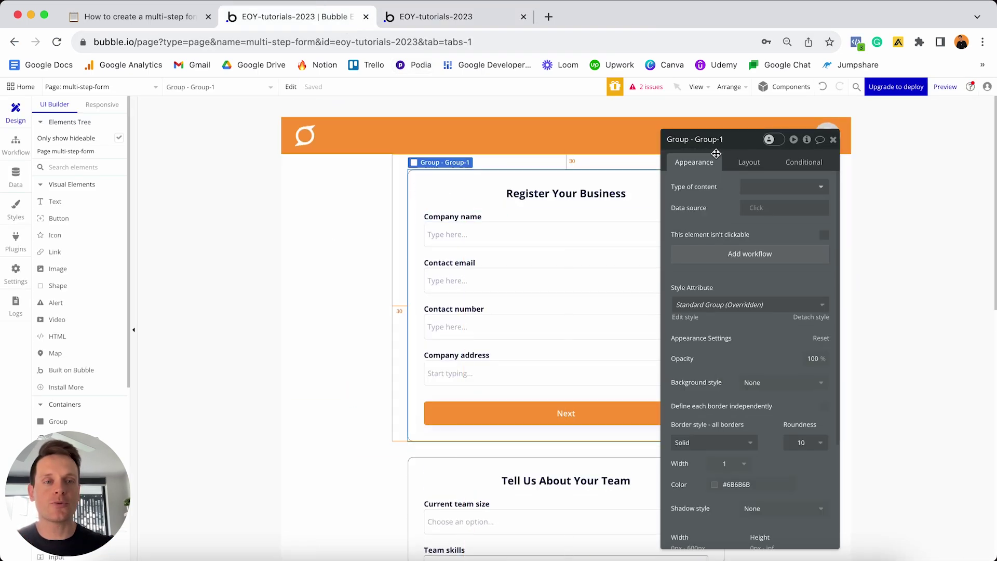
pyautogui.click(749, 163)
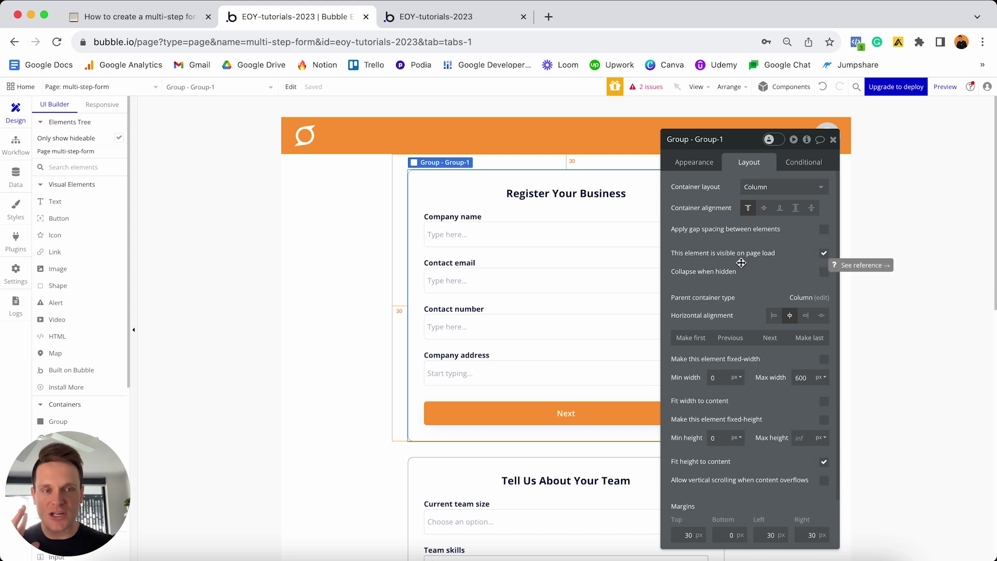
pyautogui.click(824, 254)
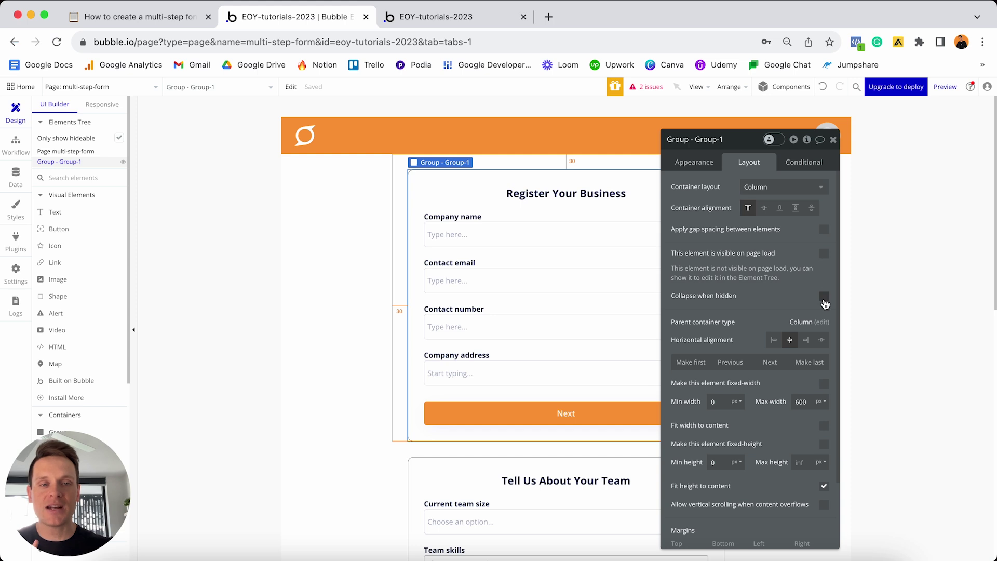
pyautogui.click(824, 297)
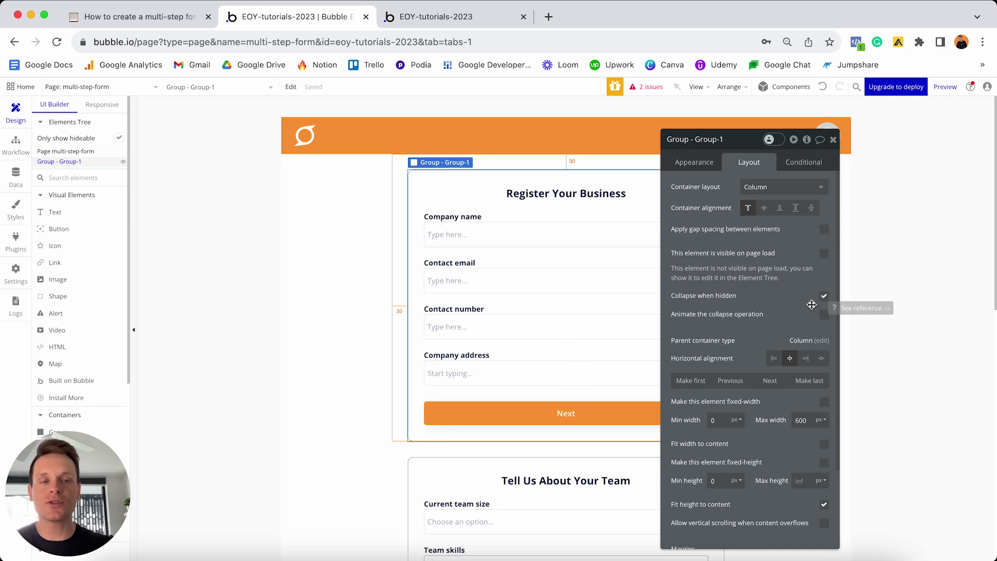
# Add a condition to Group-1 that applies when multi-step-form's Display-group-1 is yes
pyautogui.click(798, 162)
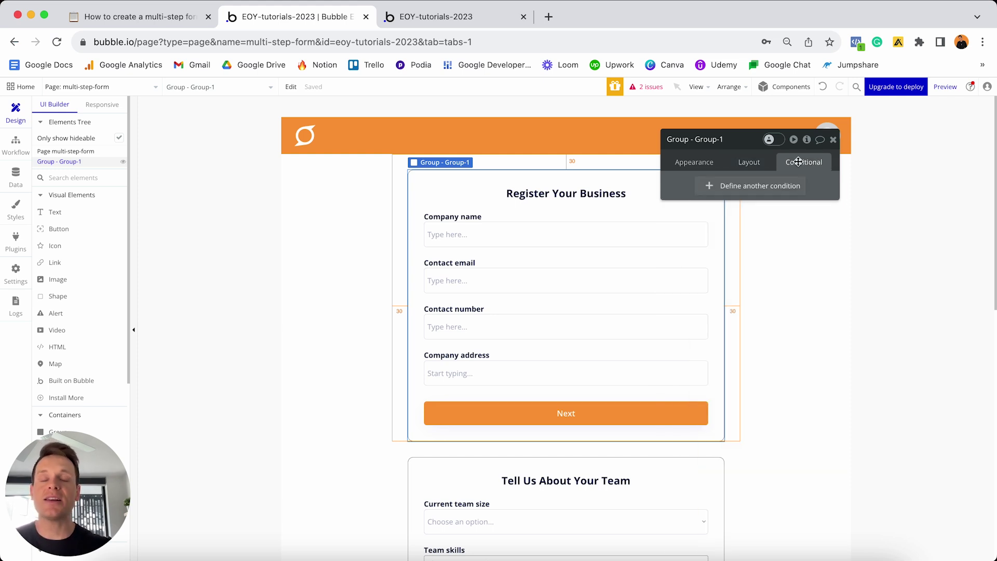
pyautogui.click(733, 191)
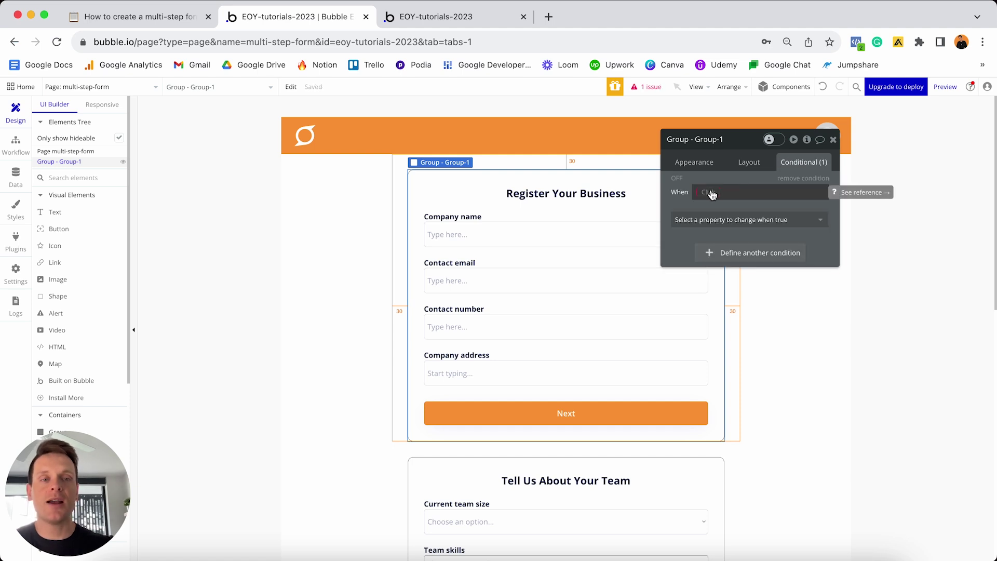
pyautogui.click(711, 192)
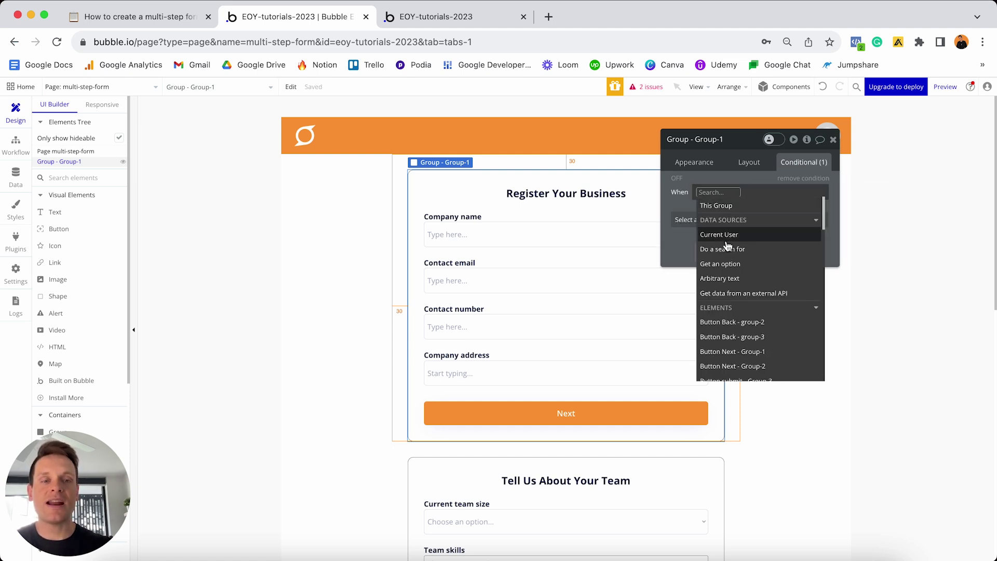
pyautogui.moveTo(727, 245)
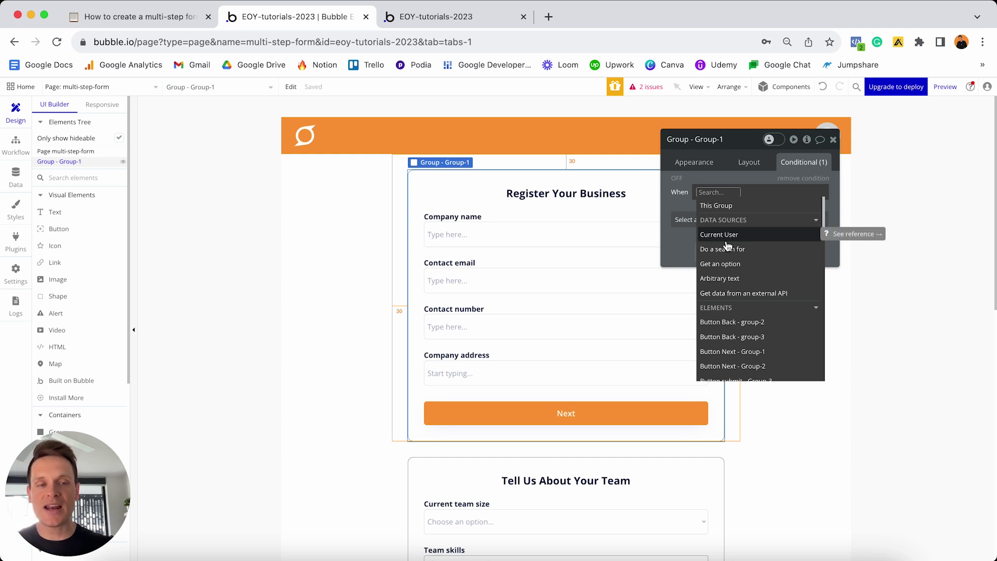
pyautogui.scroll(-10, 727, 245)
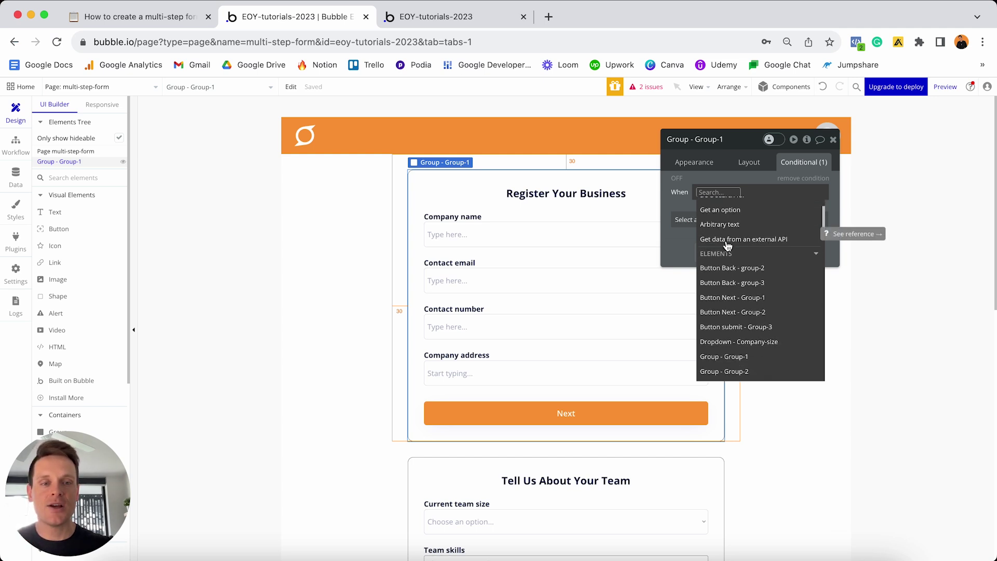
pyautogui.scroll(-10, 727, 245)
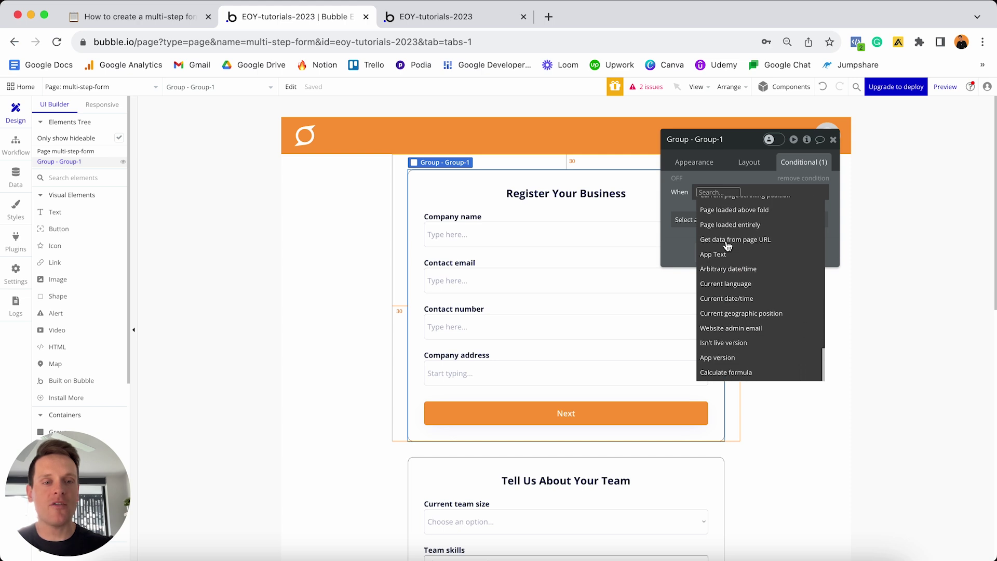
pyautogui.scroll(3, 727, 245)
pyautogui.scroll(3, 727, 245)
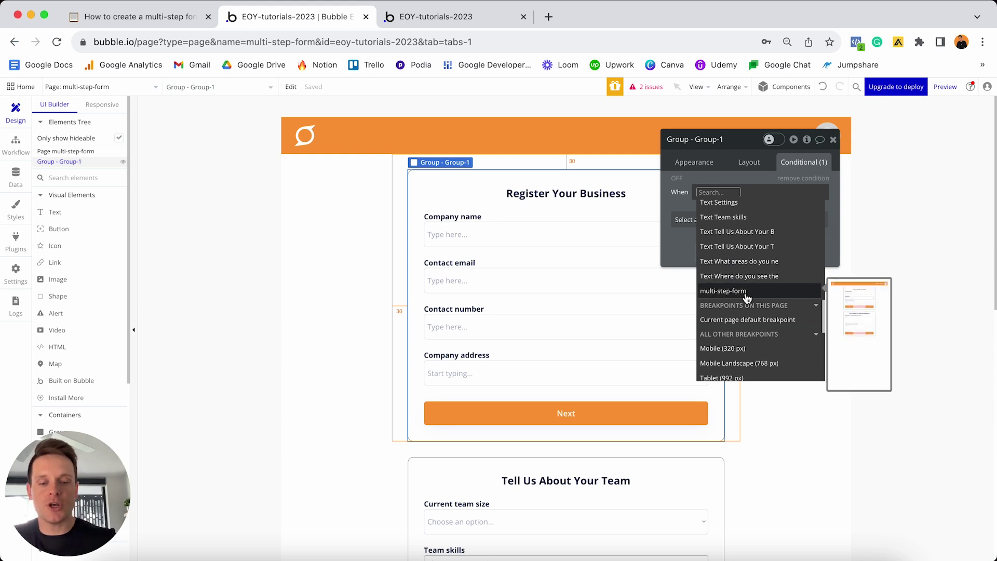
pyautogui.write('mult')
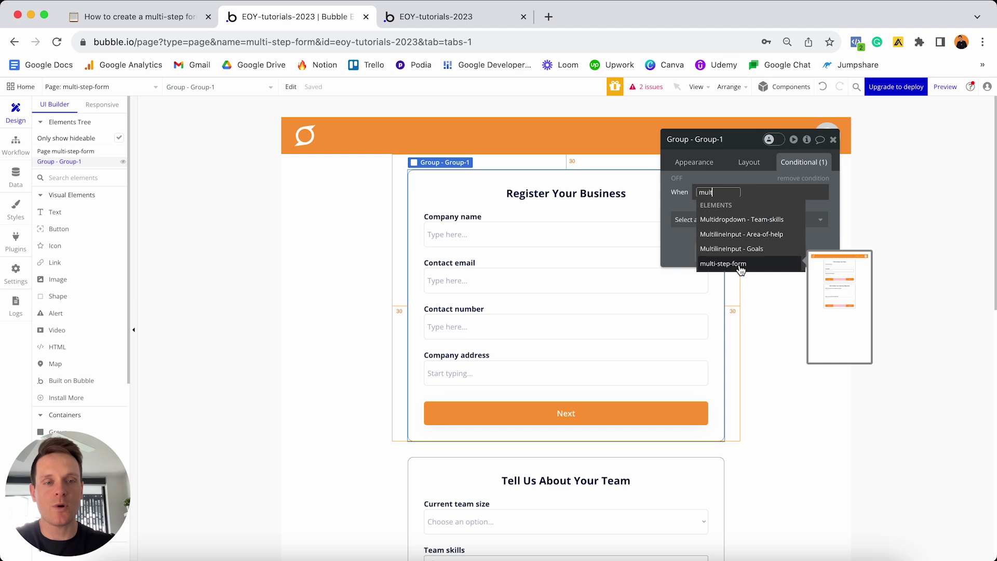
pyautogui.click(742, 268)
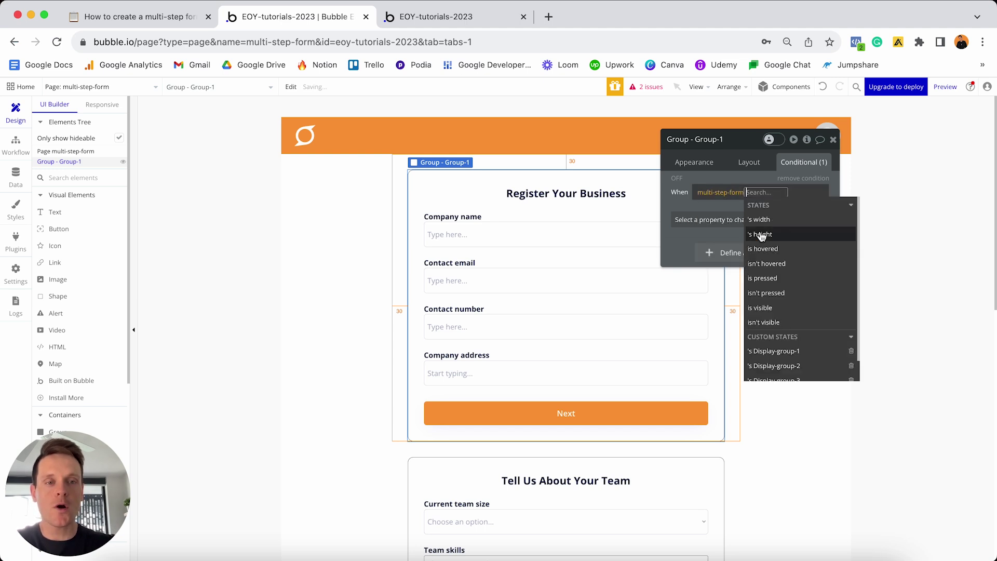
pyautogui.scroll(-1, 776, 280)
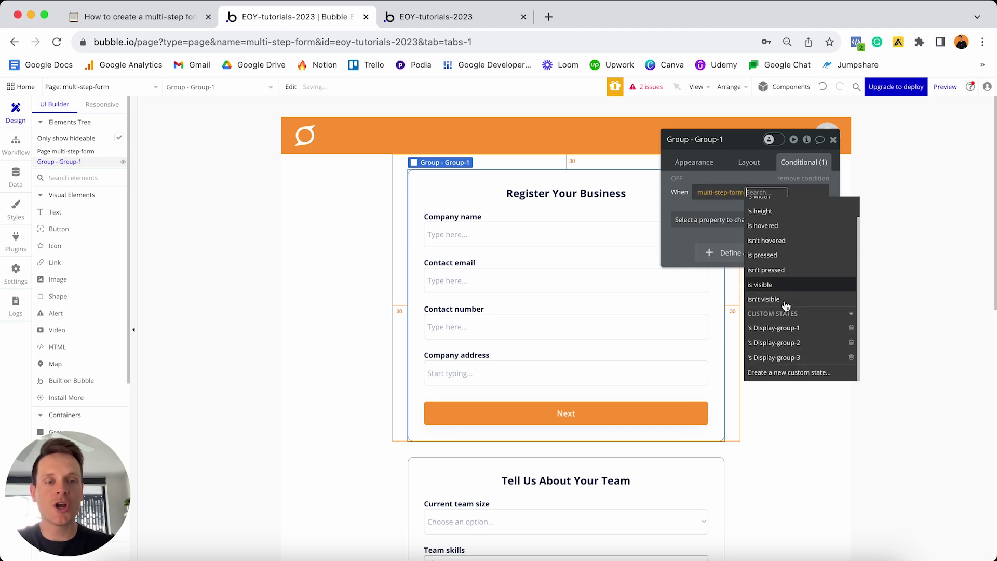
pyautogui.click(787, 328)
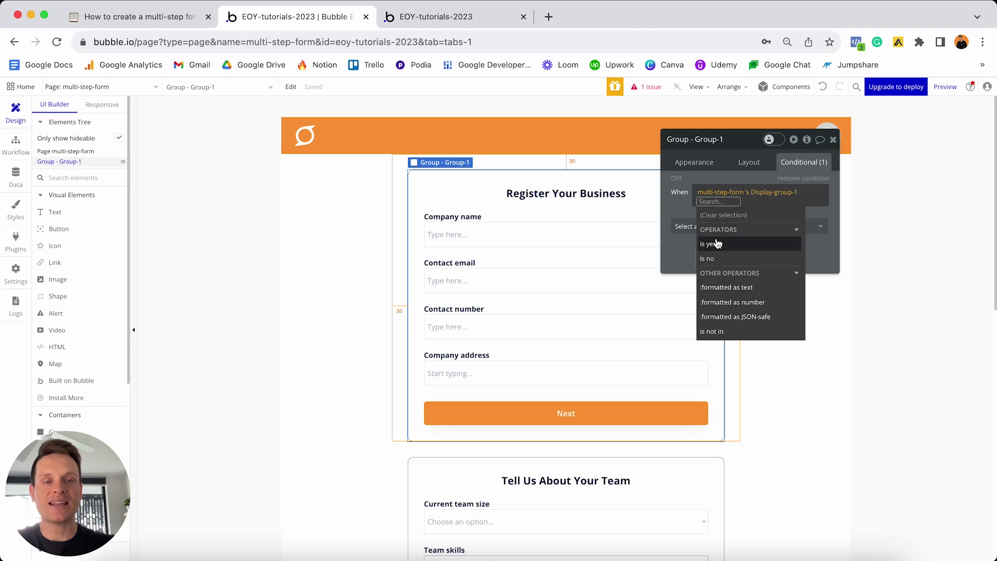
pyautogui.click(717, 244)
pyautogui.click(679, 208)
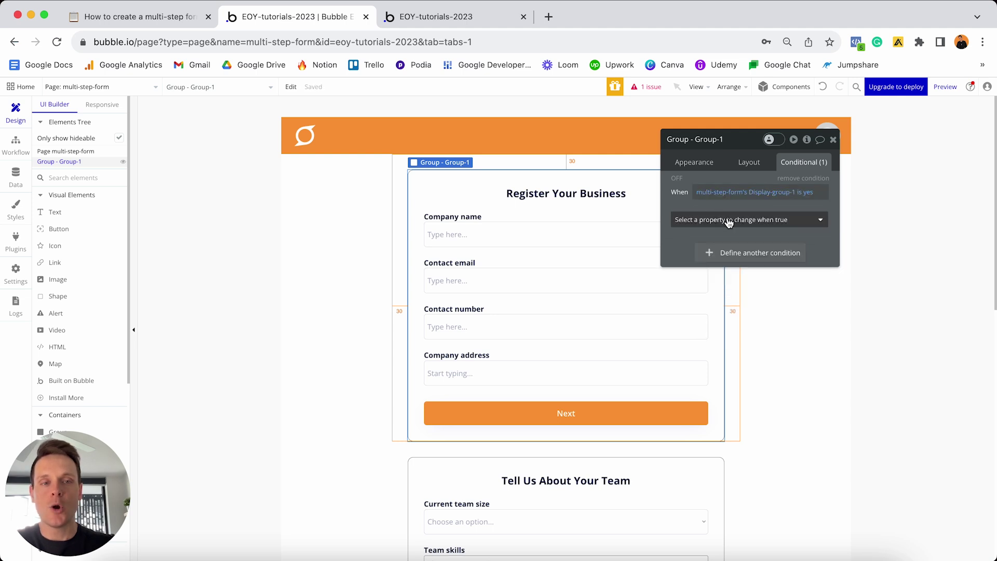
# Make the Group-1 condition turn on "This element is visible" when true
pyautogui.click(727, 224)
pyautogui.click(735, 253)
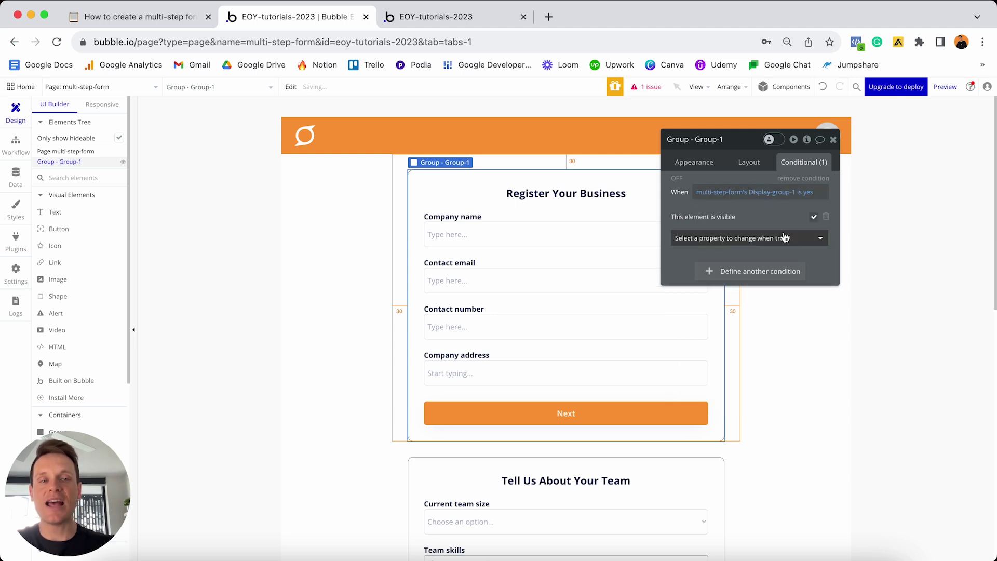
pyautogui.click(813, 217)
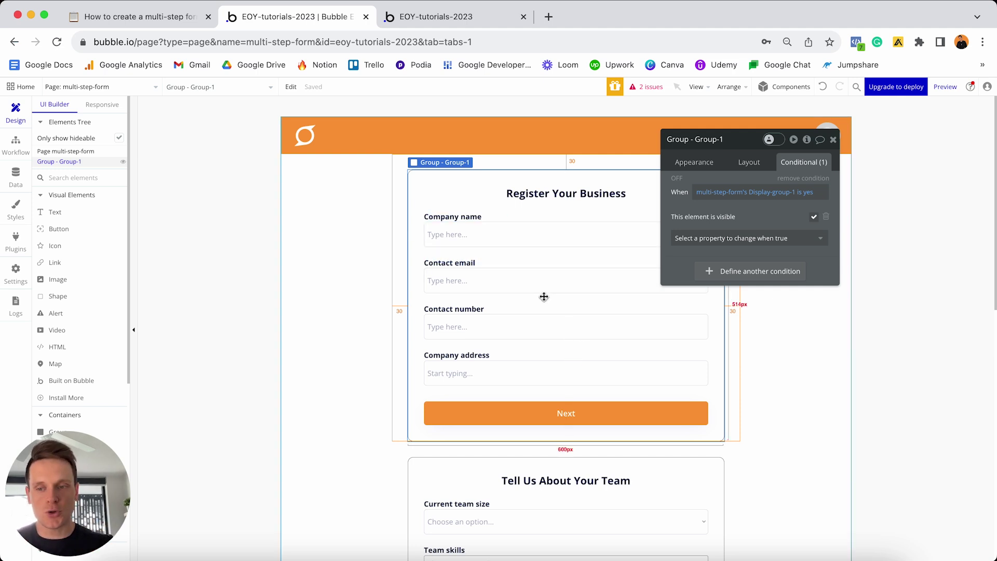
# Set Group-2 (Tell Us About Your Team) to be not visible on page load and to collapse when hidden
pyautogui.scroll(-5, 543, 296)
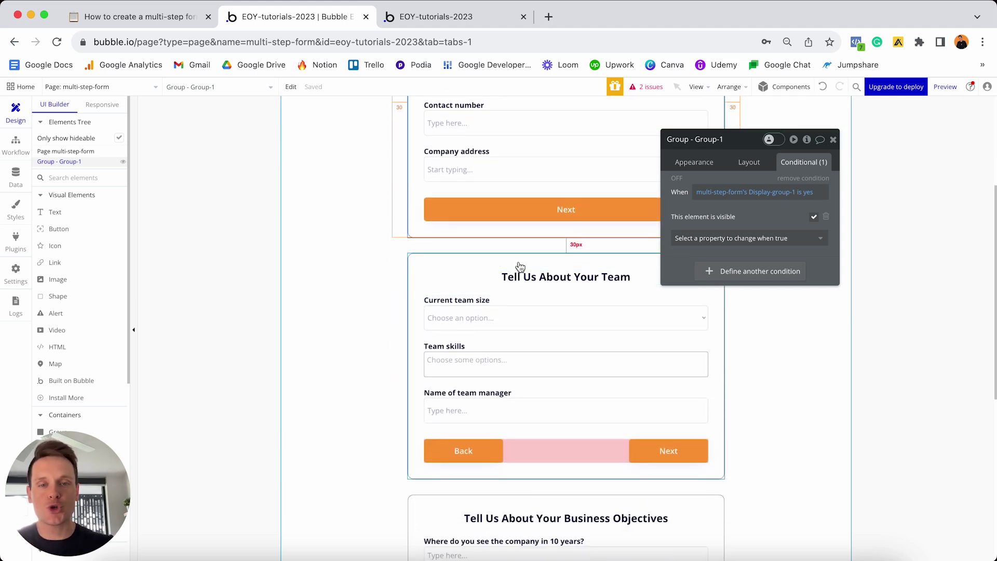
pyautogui.click(522, 265)
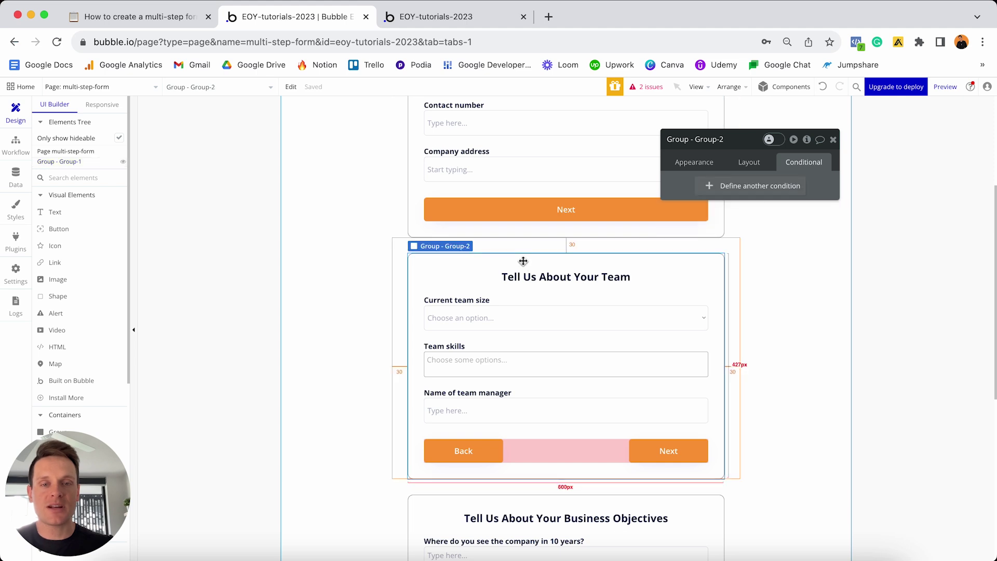
pyautogui.click(748, 162)
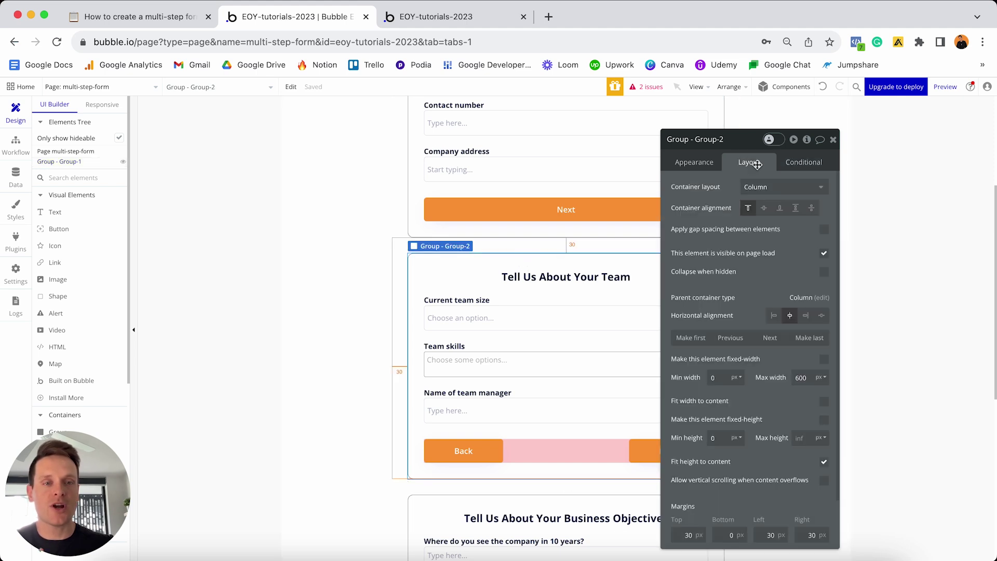
pyautogui.click(825, 255)
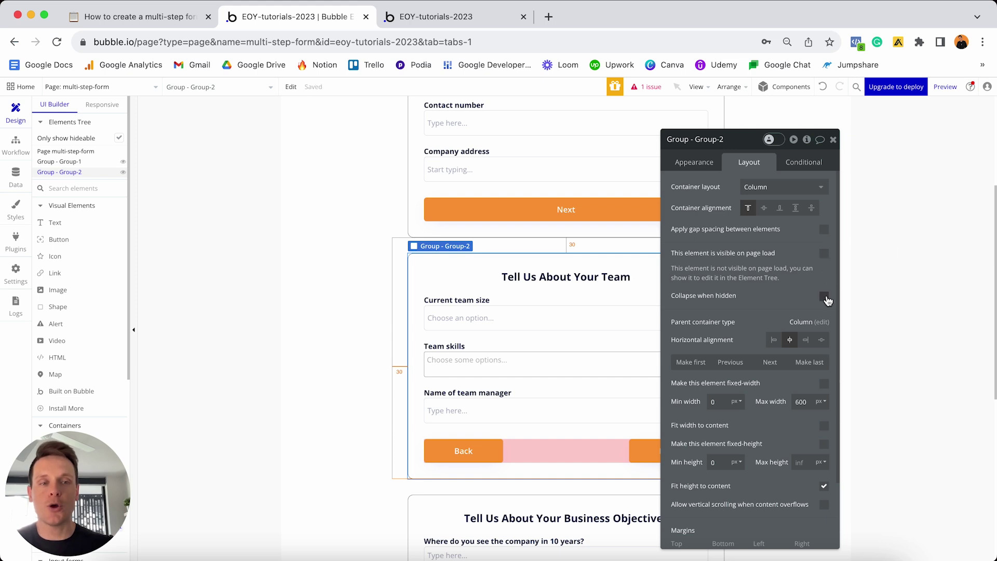
pyautogui.click(824, 297)
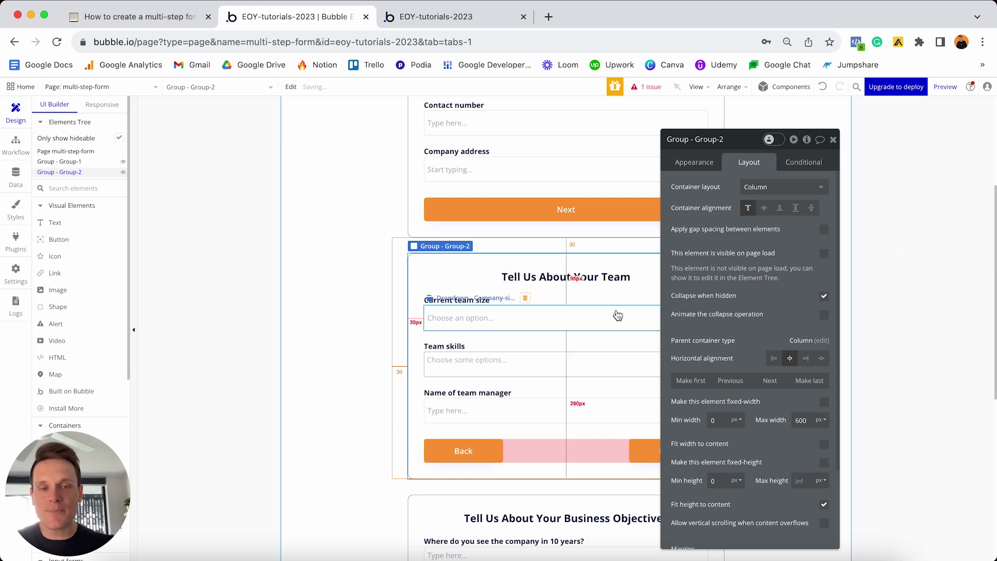
# Add a condition to Group-2 that makes the element visible when multi-step-form's Display-group-2 is yes
pyautogui.click(804, 162)
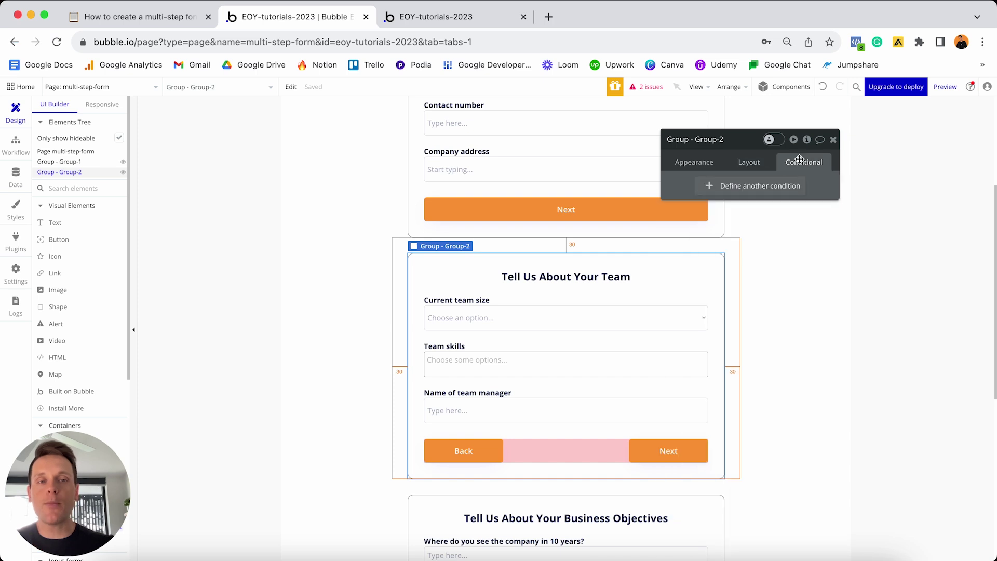
pyautogui.click(747, 185)
pyautogui.click(715, 192)
pyautogui.write('mult')
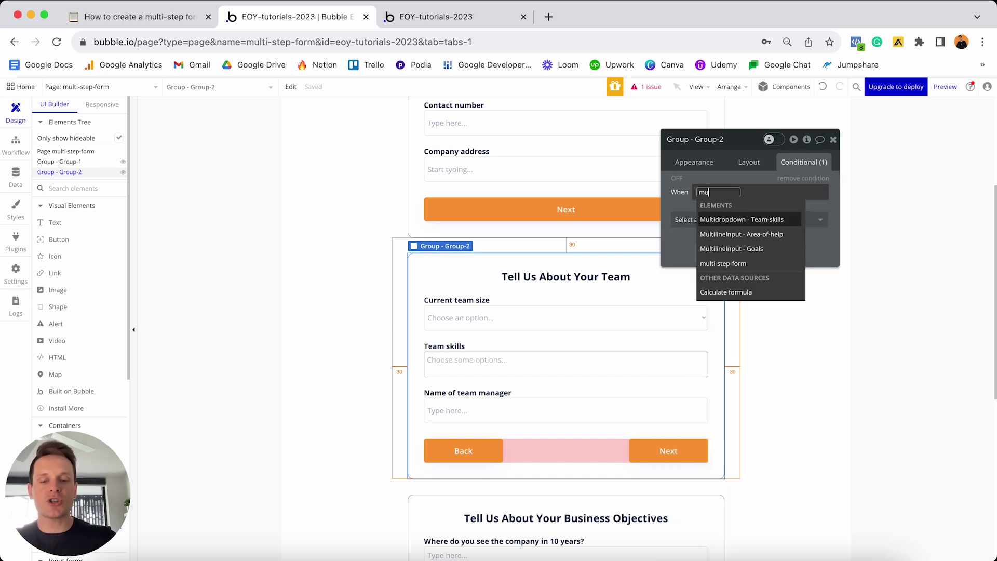
pyautogui.click(727, 264)
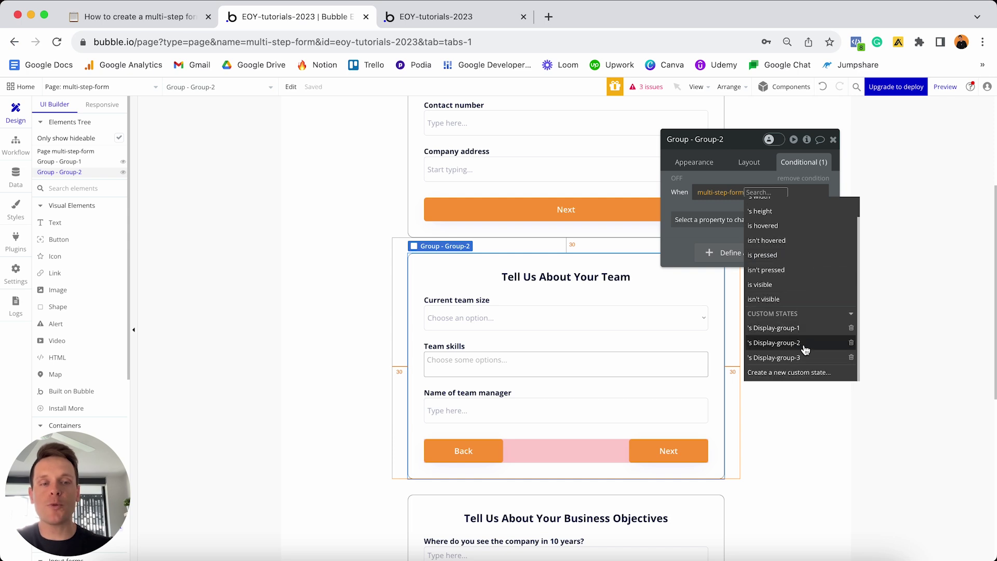
pyautogui.click(803, 345)
pyautogui.click(758, 244)
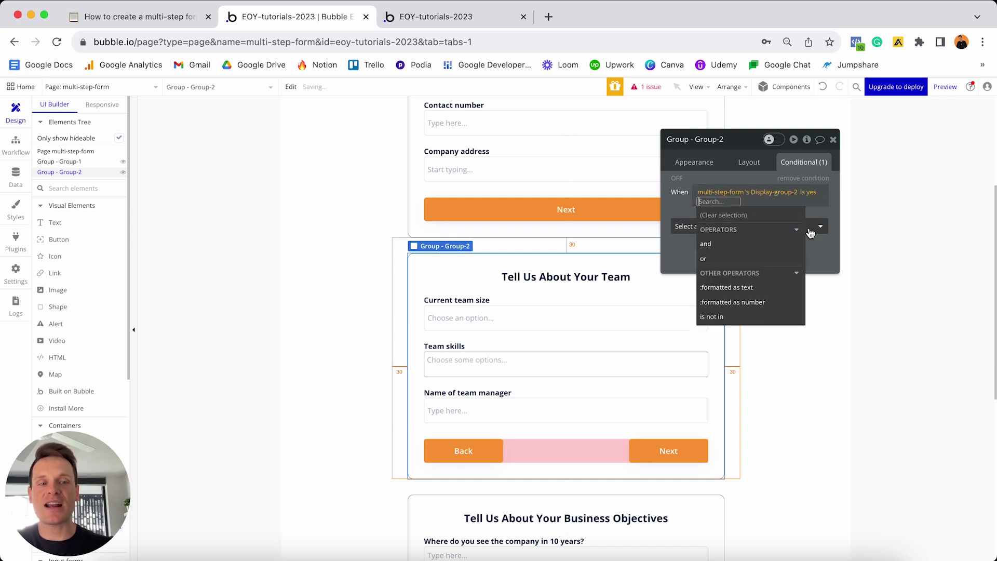
pyautogui.click(818, 226)
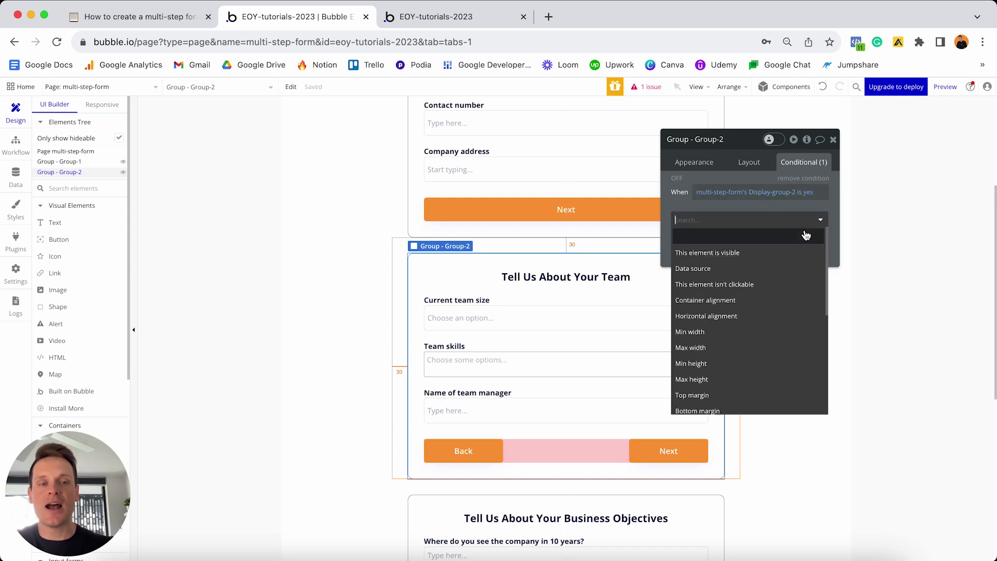
pyautogui.click(735, 255)
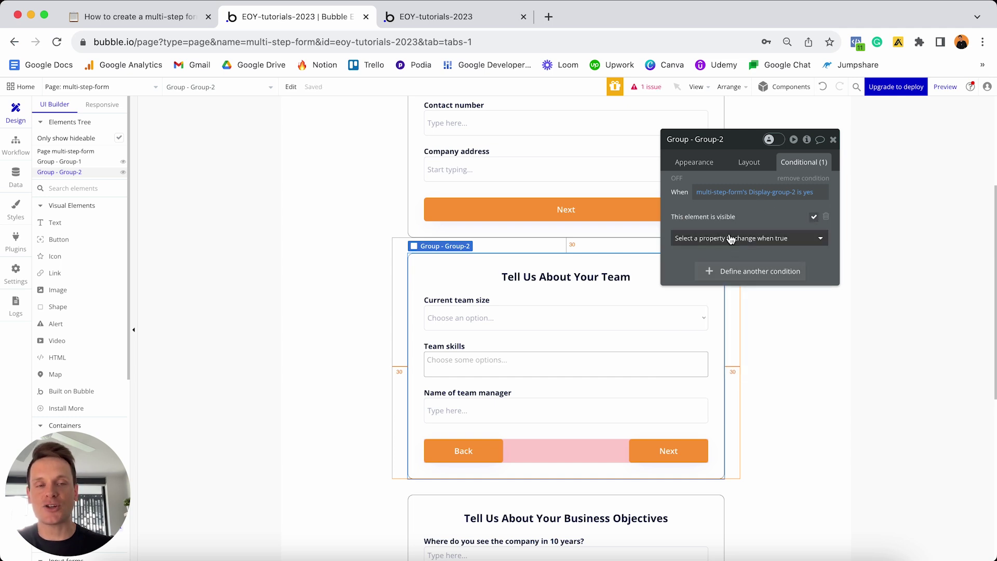
# Set Group-3 (Tell Us About Your Business Objectives) to be not visible on page load and to collapse when hidden
pyautogui.scroll(-5, 581, 260)
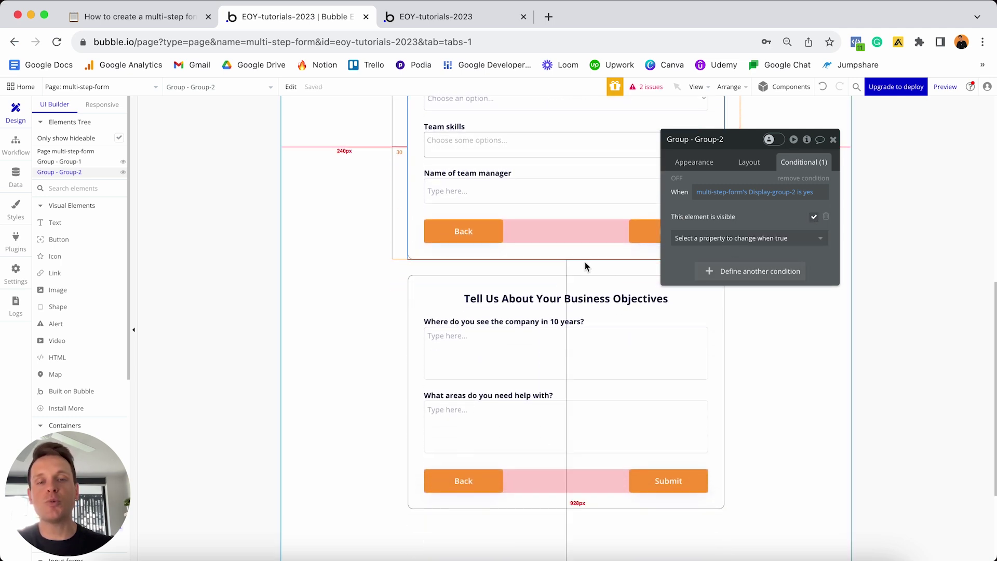
pyautogui.click(598, 285)
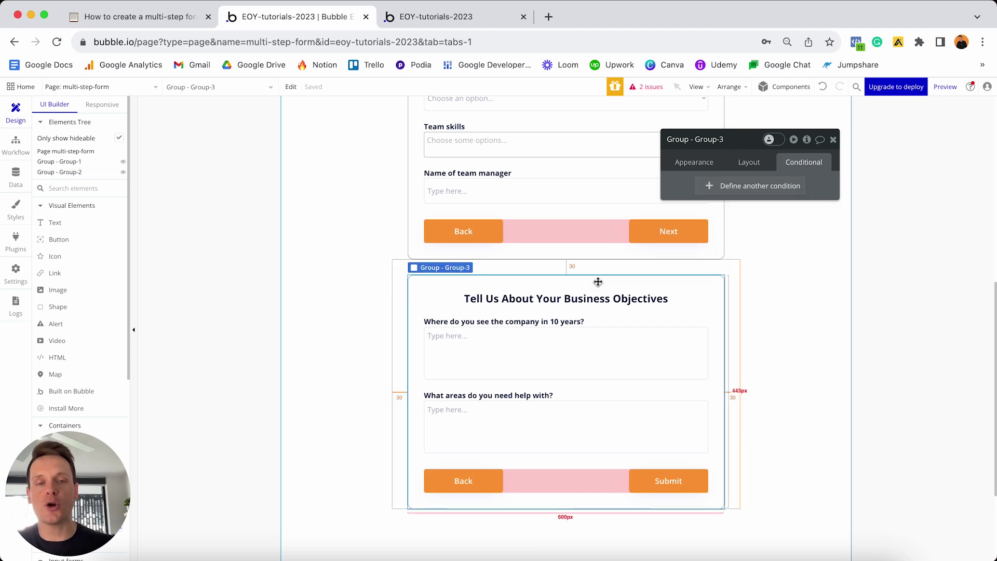
pyautogui.click(747, 163)
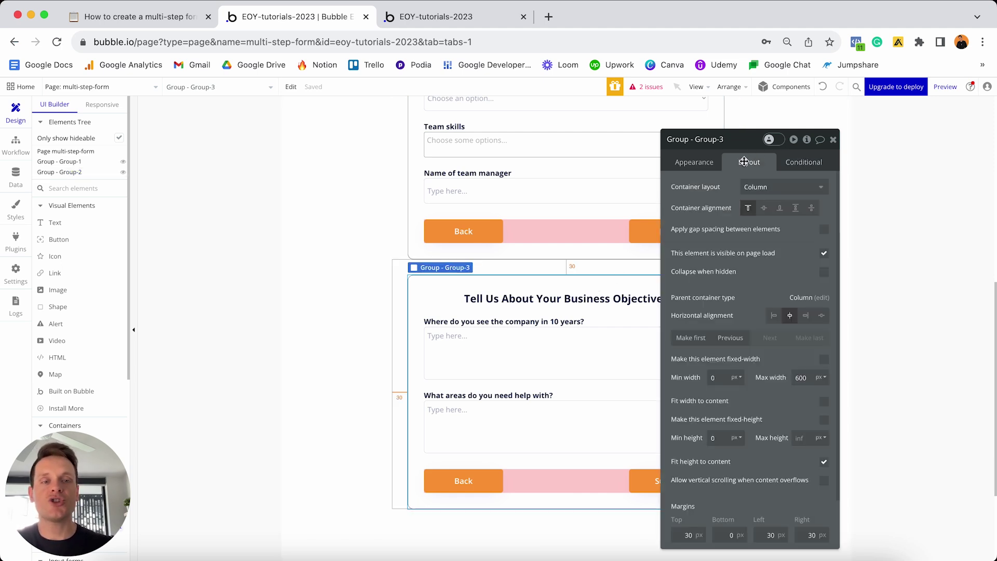
pyautogui.click(824, 254)
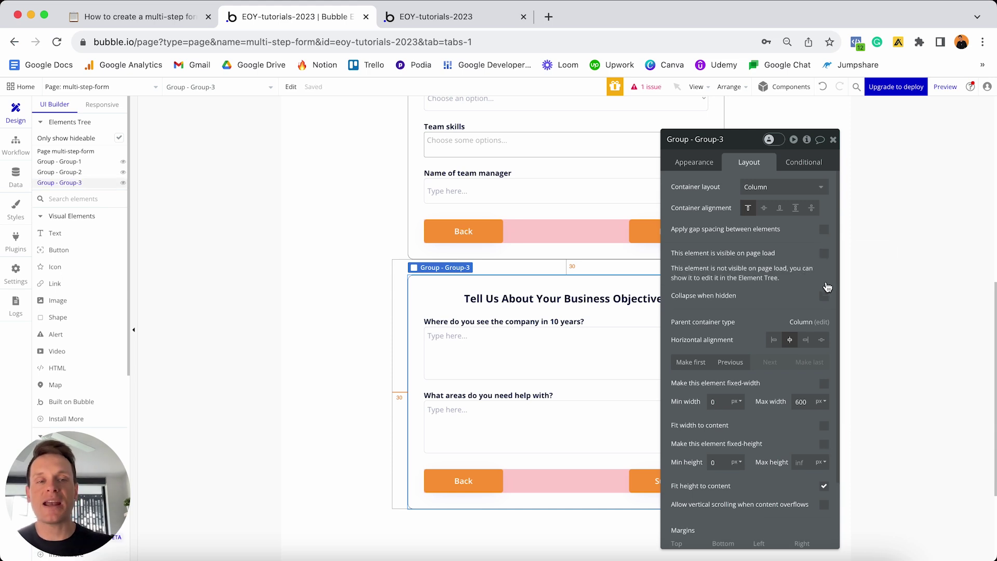
pyautogui.click(823, 296)
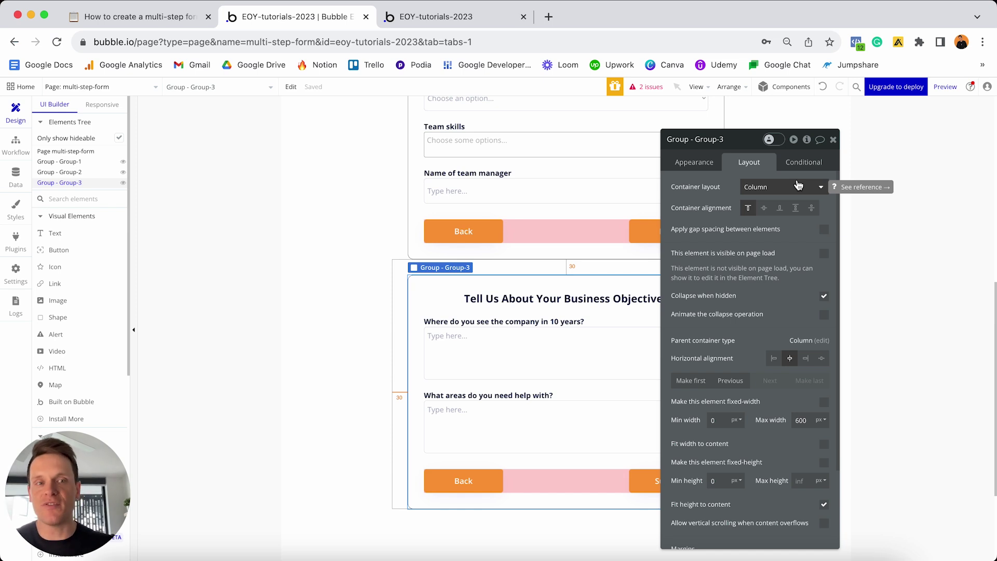
# Add a condition to Group-3 that makes the element visible when multi-step-form's Display-group-3 is yes
pyautogui.click(803, 162)
pyautogui.click(748, 185)
pyautogui.click(748, 192)
pyautogui.write('mult')
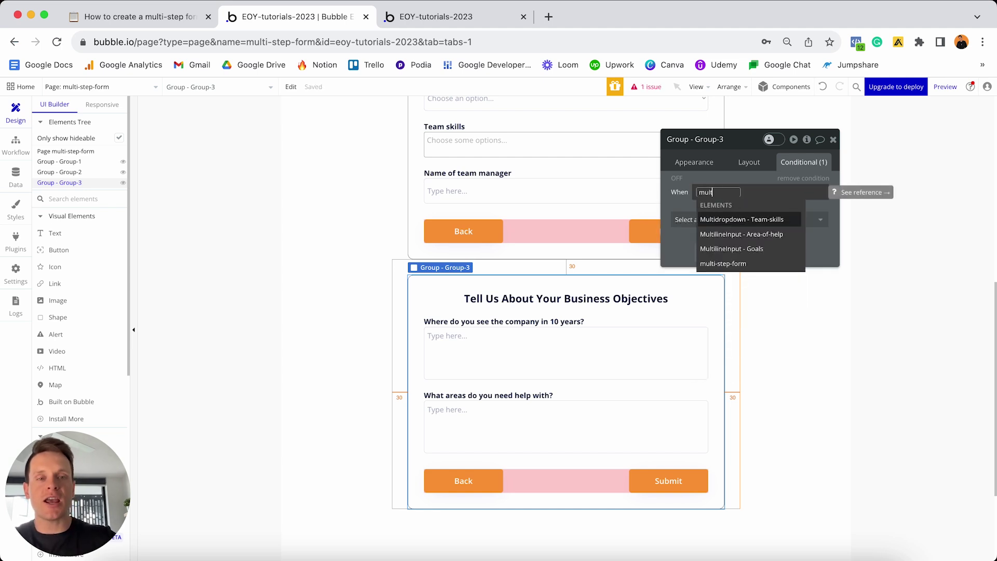
pyautogui.click(723, 264)
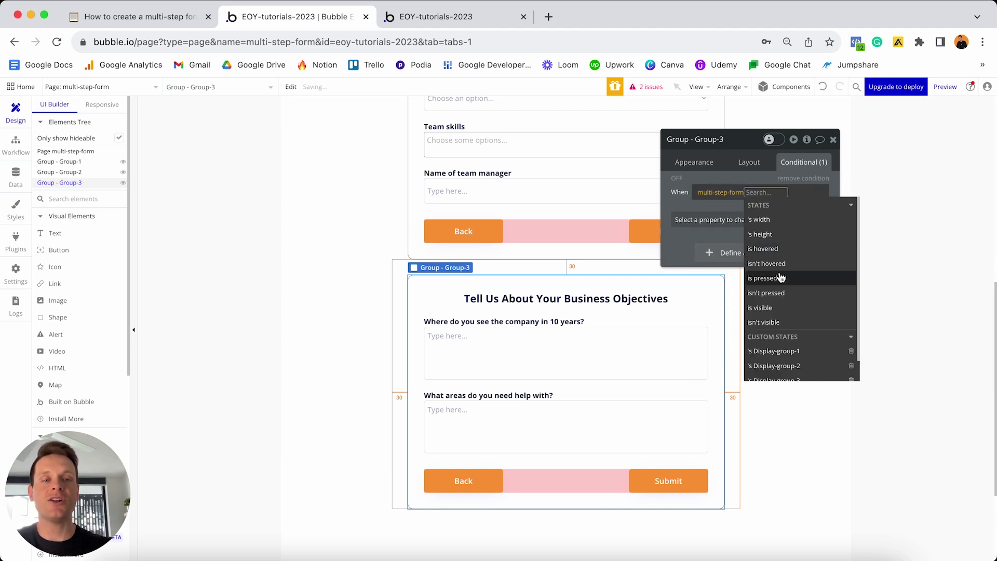
pyautogui.click(789, 363)
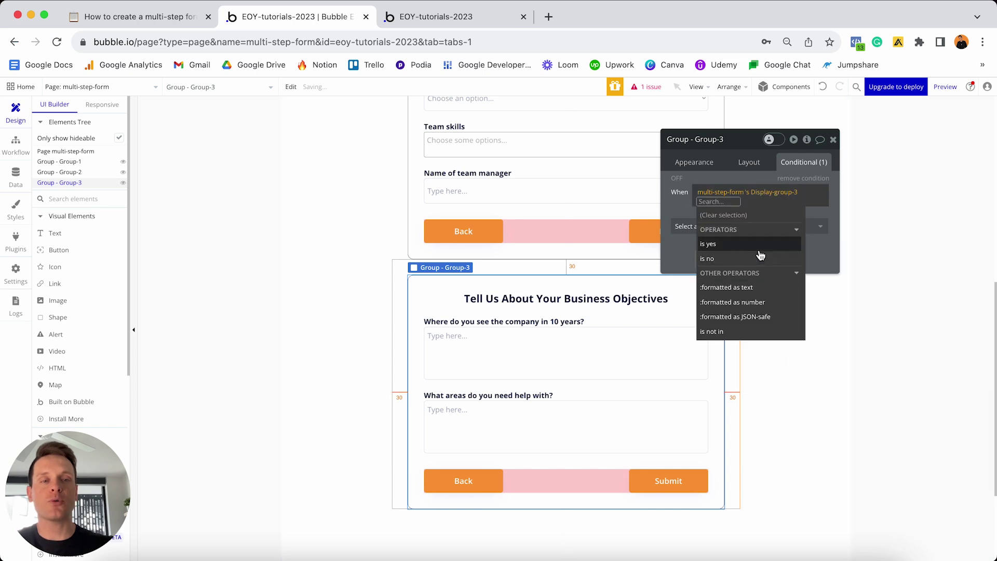
pyautogui.click(752, 245)
pyautogui.click(732, 222)
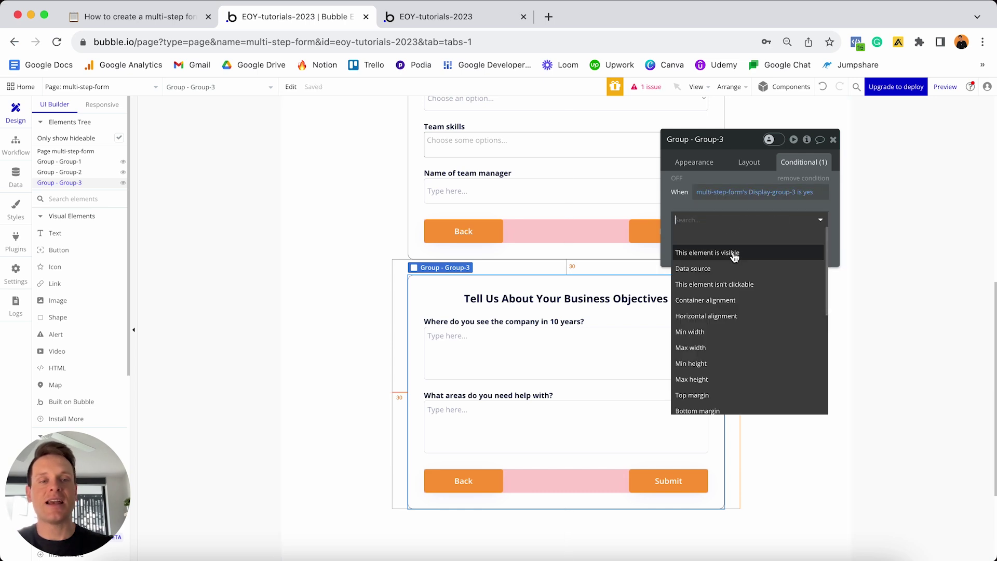
pyautogui.click(733, 255)
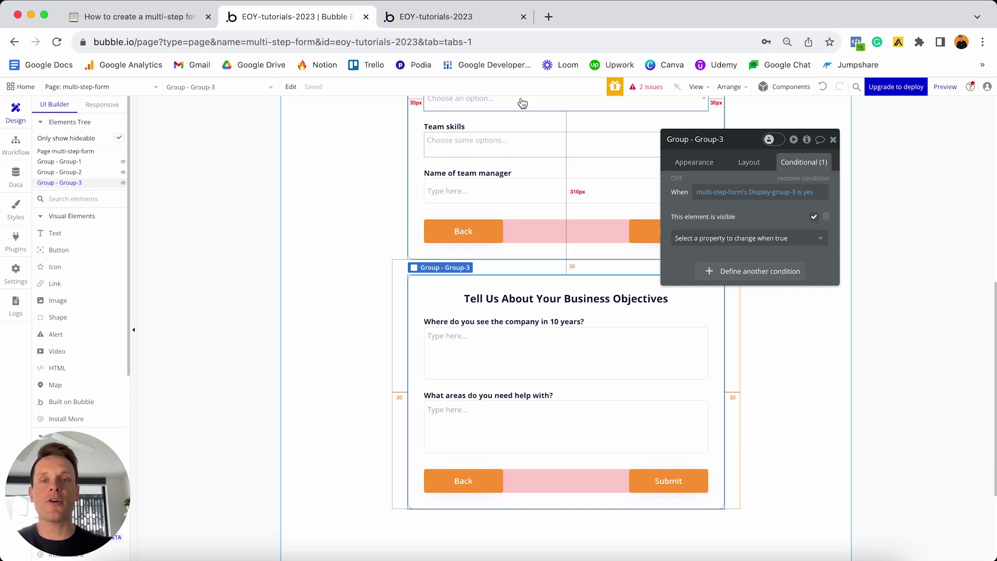
# Reload the form's preview page and test the Next and Back navigation between its stages
pyautogui.click(478, 21)
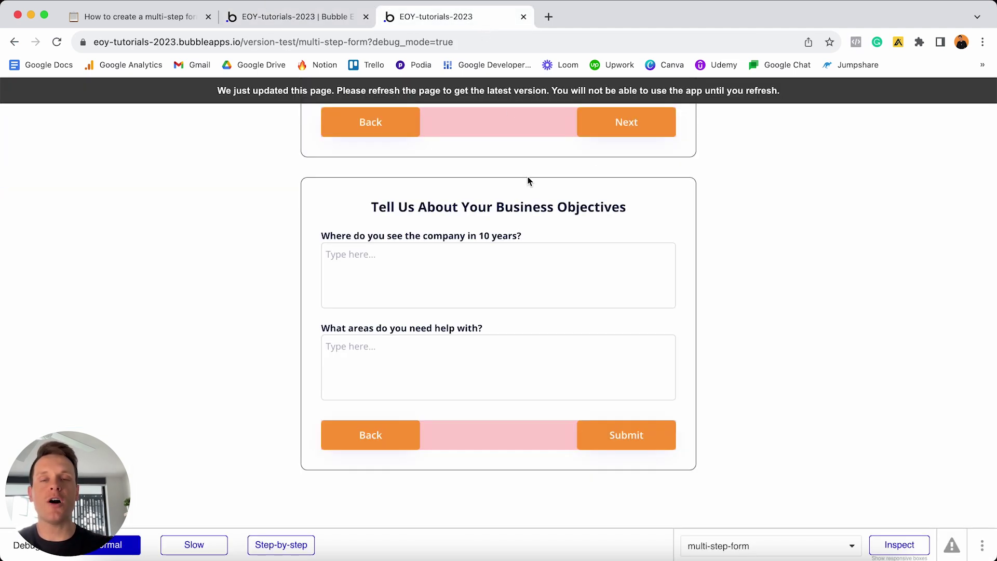
pyautogui.press('super+r')
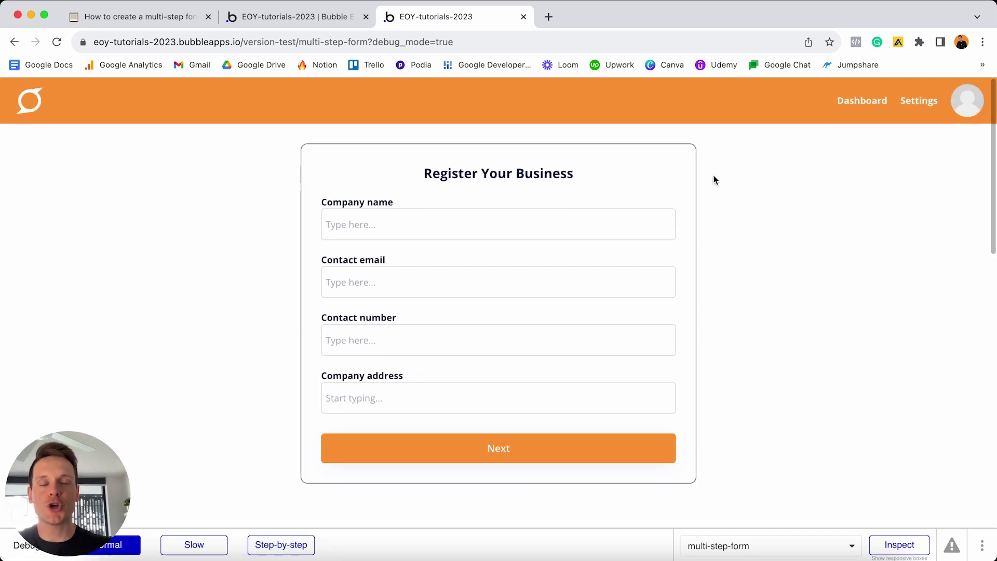
pyautogui.click(553, 452)
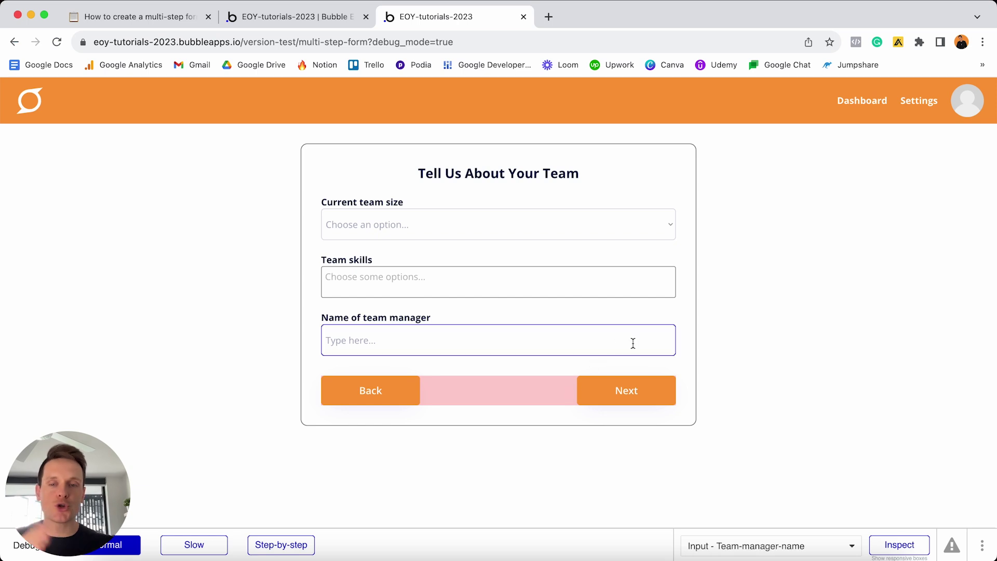
pyautogui.click(617, 393)
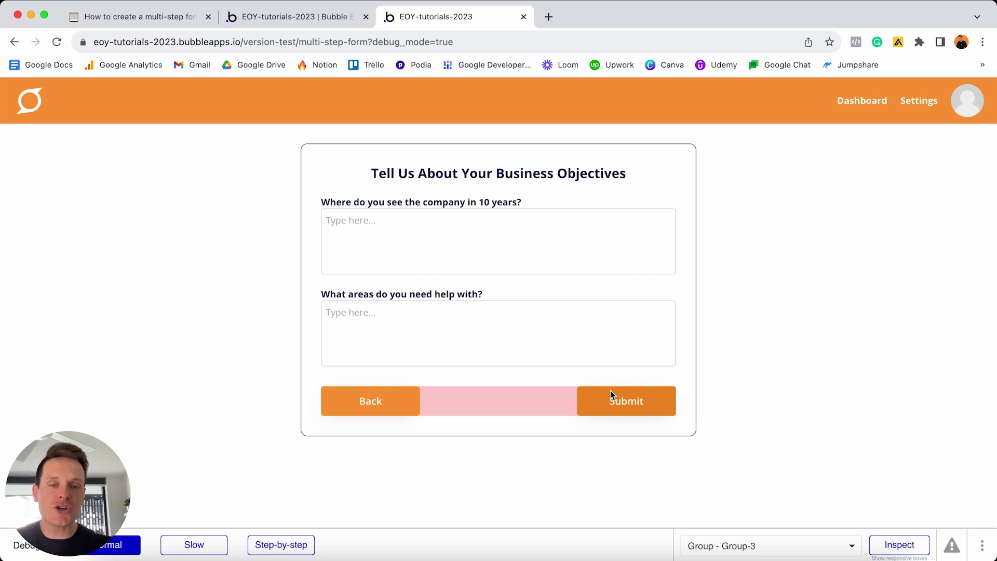
pyautogui.click(396, 403)
pyautogui.click(392, 388)
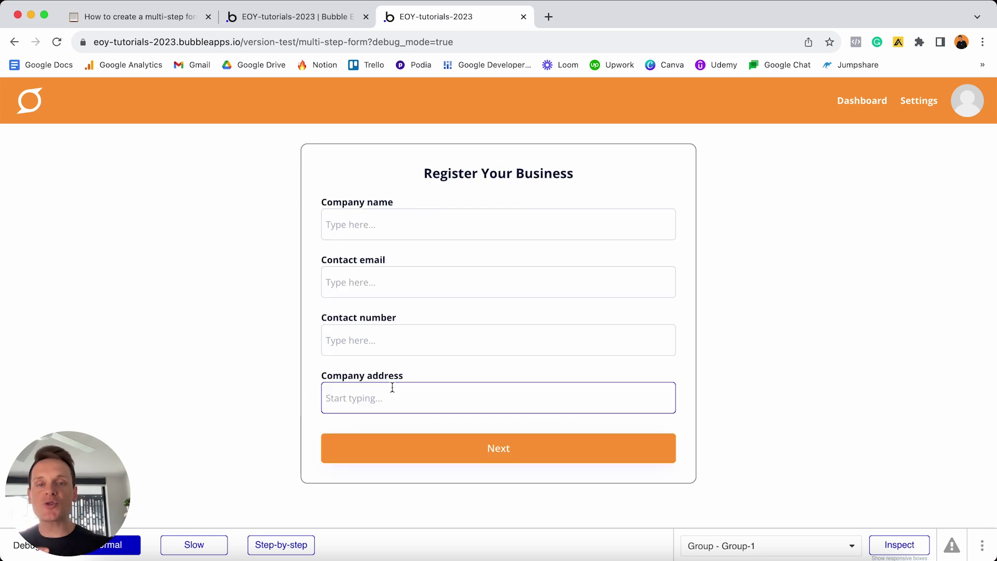
pyautogui.click(728, 299)
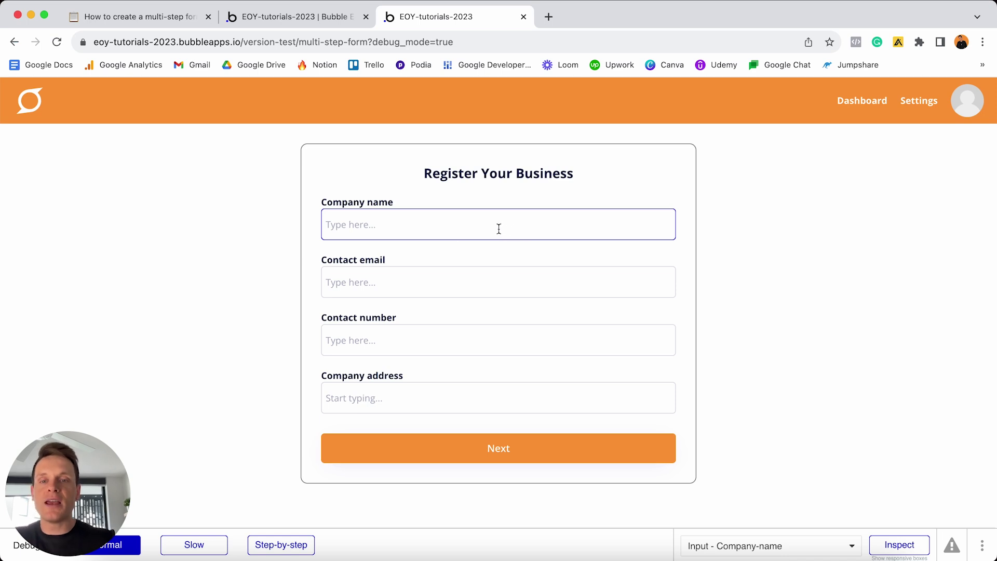
pyautogui.click(485, 455)
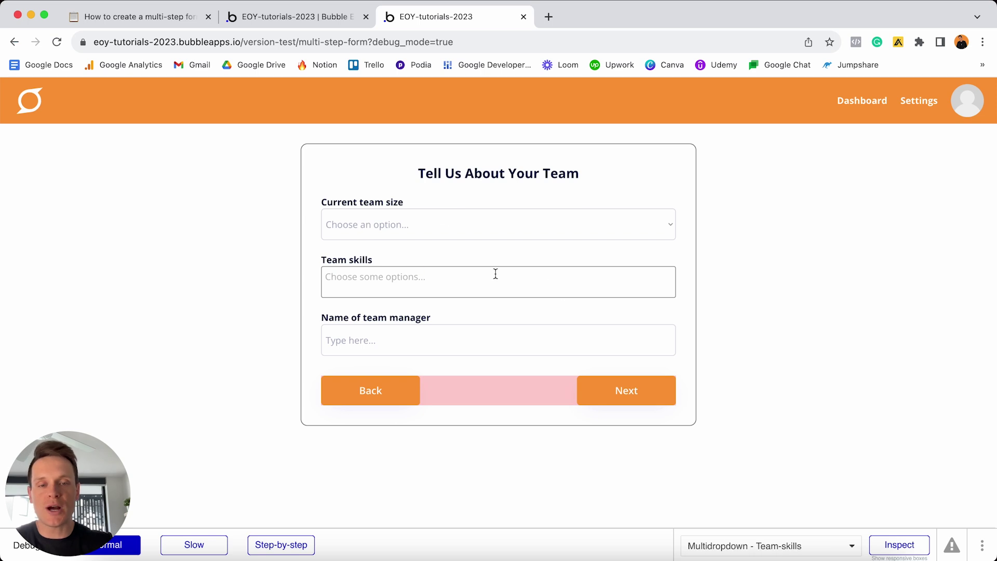
pyautogui.click(389, 390)
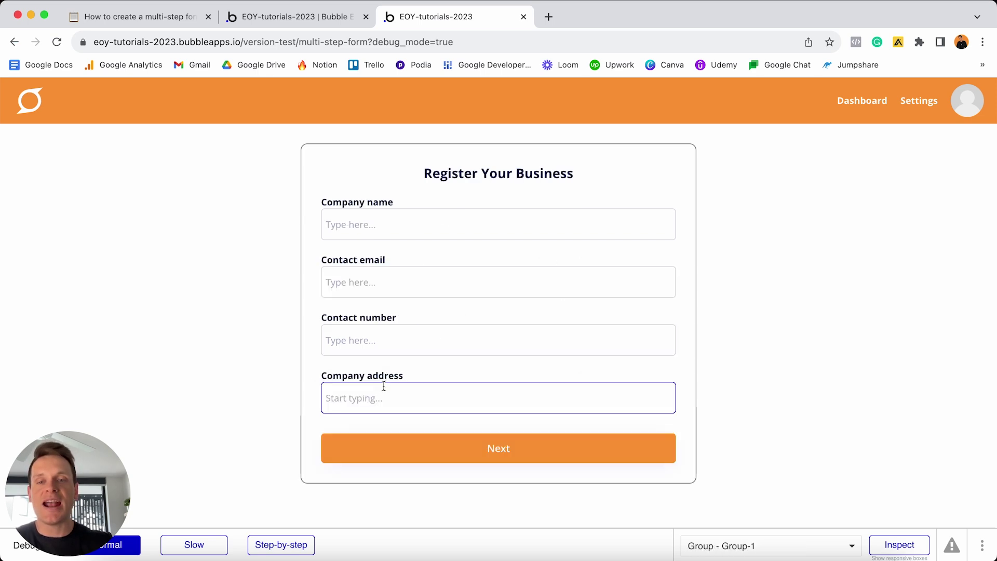
# Enter "Test company" as the company name, advance to the team stage and return to check whether the entry is kept
pyautogui.click(443, 220)
pyautogui.write('Test company')
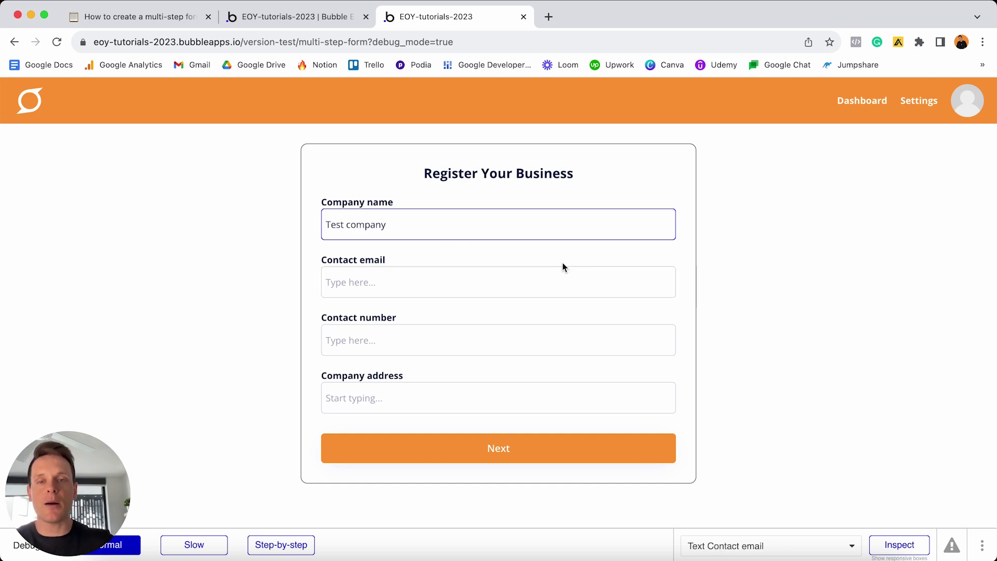
pyautogui.click(535, 452)
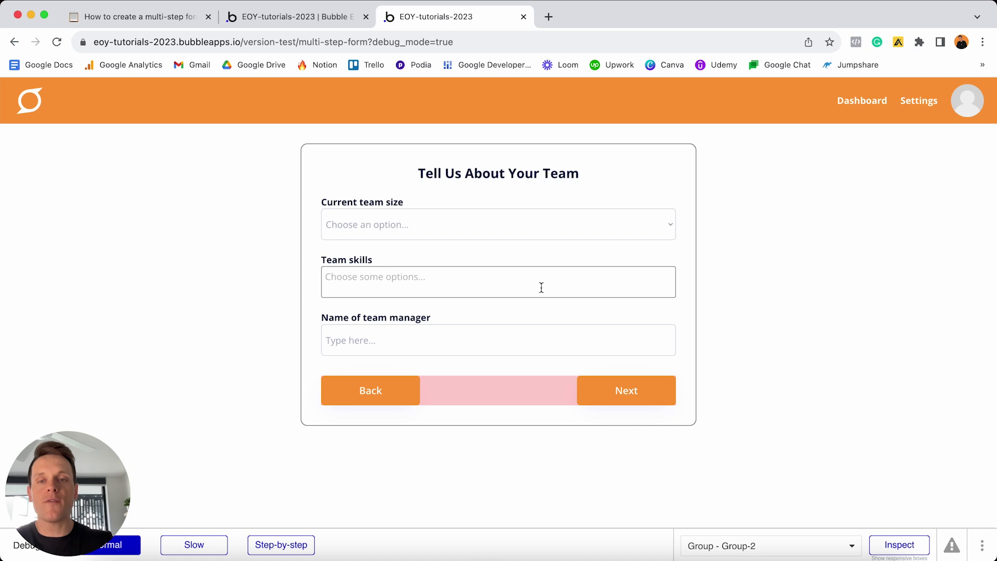
pyautogui.click(385, 392)
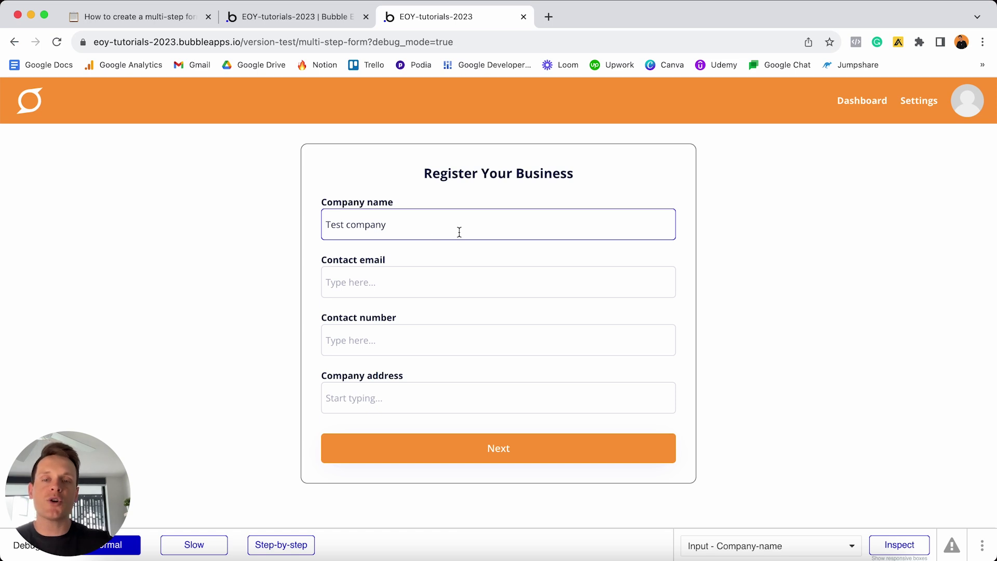
# Reload the preview, test advancing from the blank Register Your Business stage, and reload the page again
pyautogui.press('super+r')
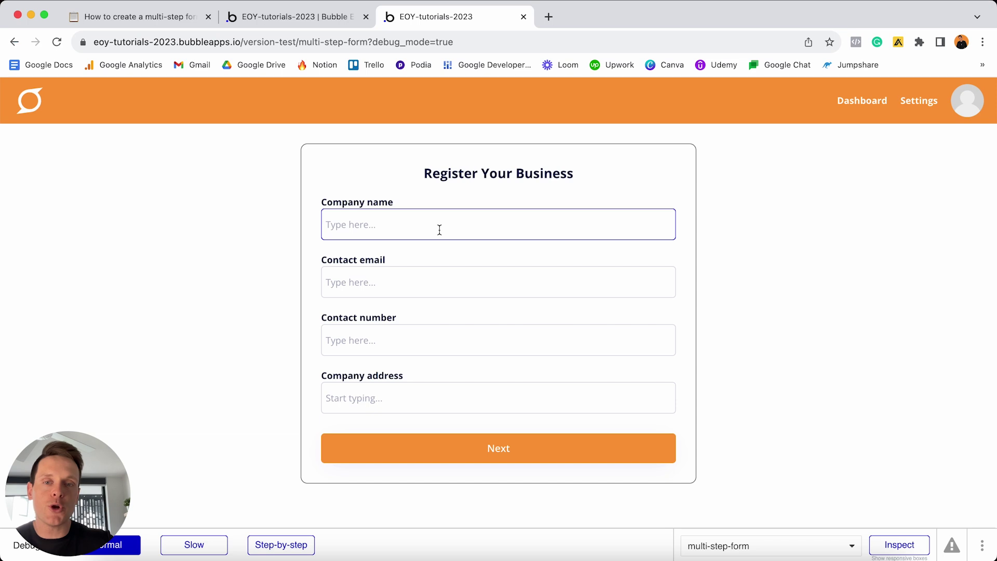
pyautogui.click(523, 283)
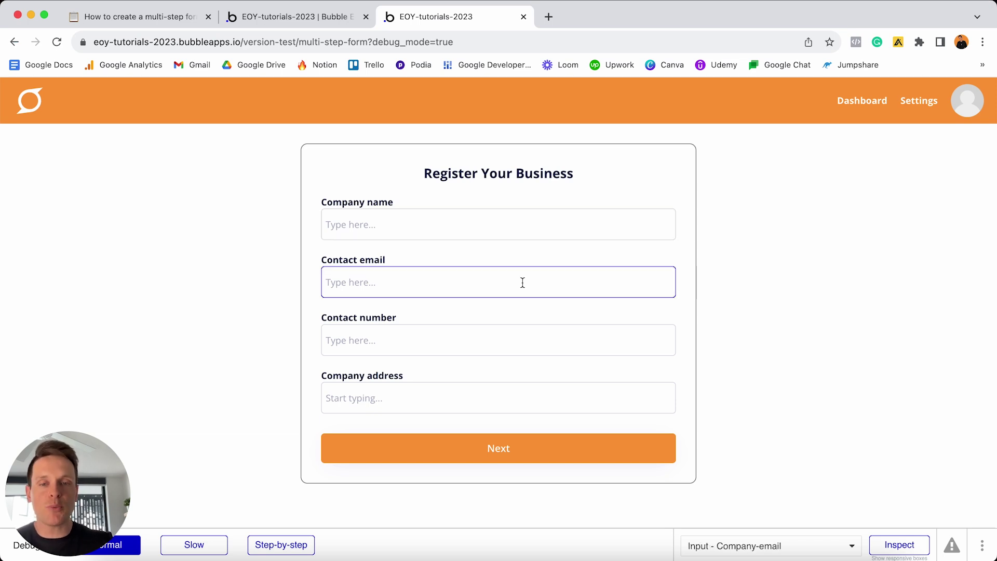
pyautogui.click(555, 426)
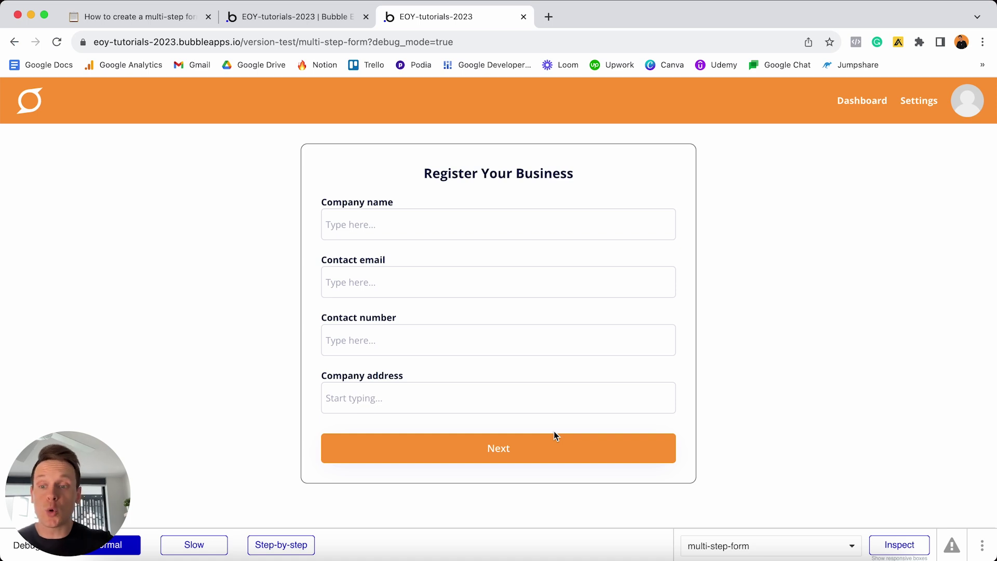
pyautogui.click(548, 445)
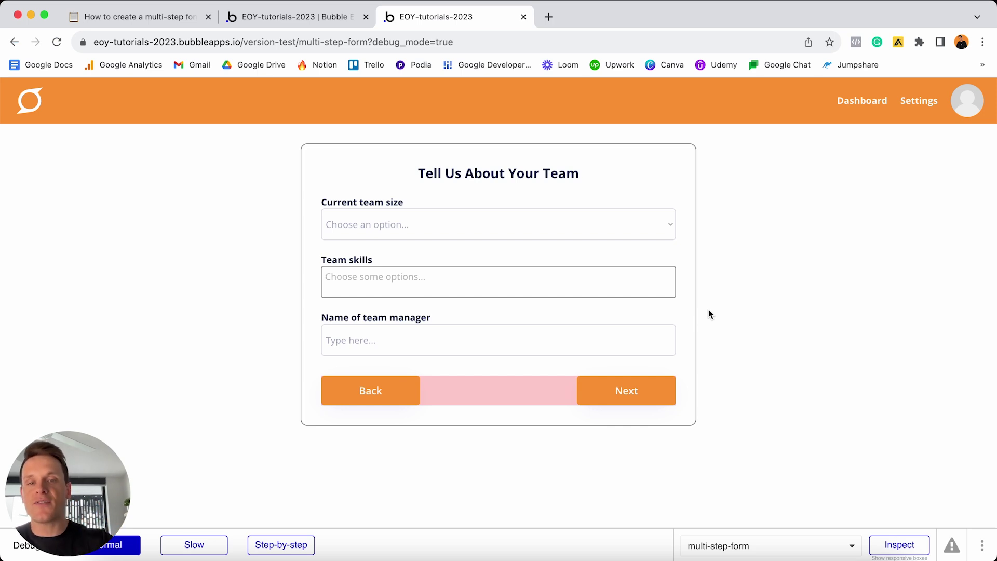
pyautogui.press('super+r')
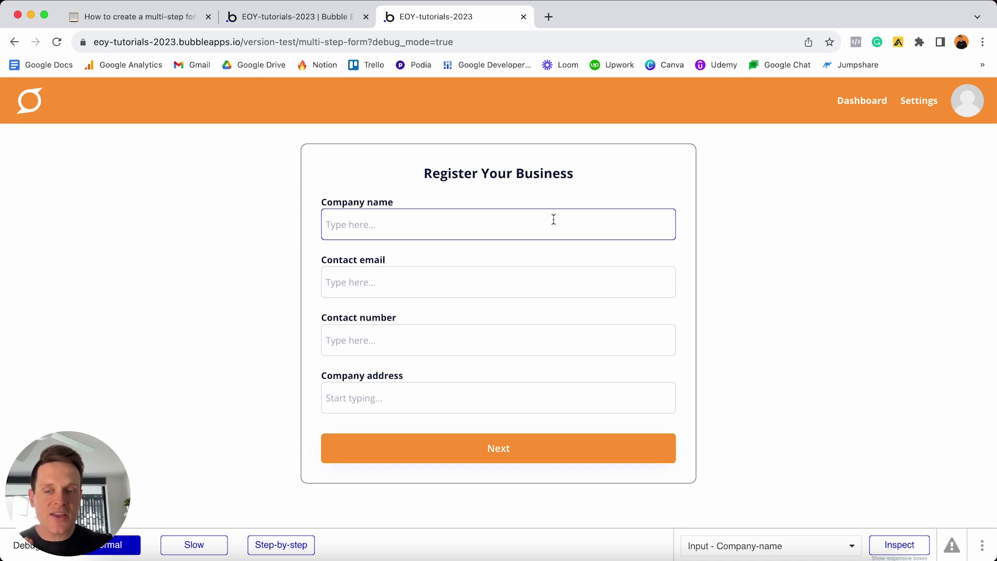
# Return to the Bubble editor and show Group-1, Group-2 and Group-3 on the multi-step-form page canvas
pyautogui.click(323, 16)
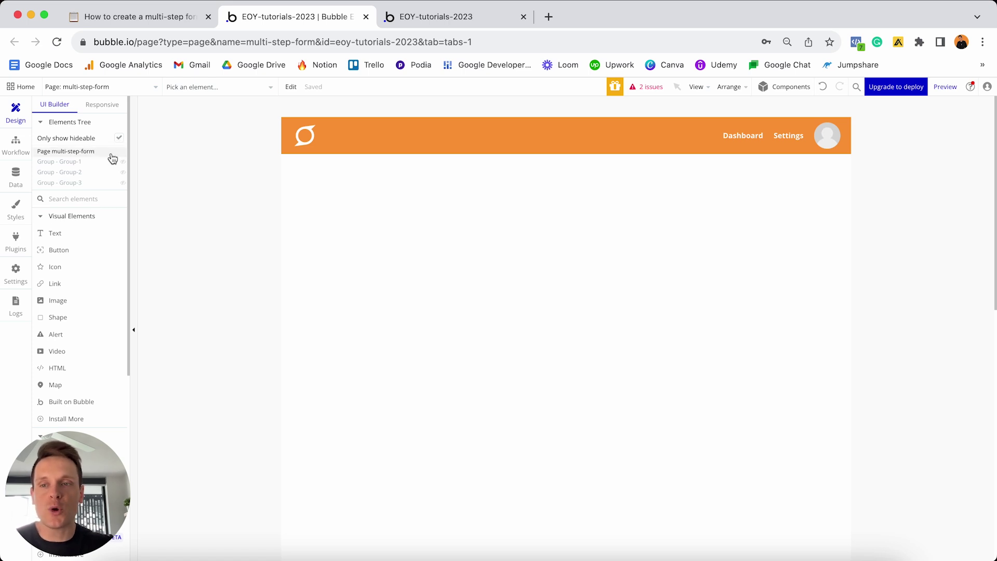
pyautogui.moveTo(93, 185)
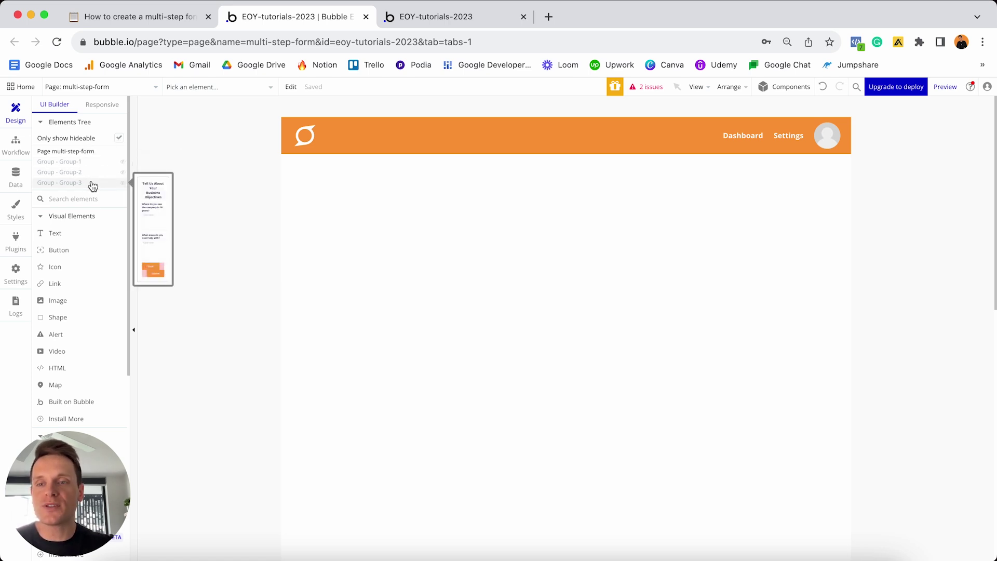
pyautogui.click(123, 162)
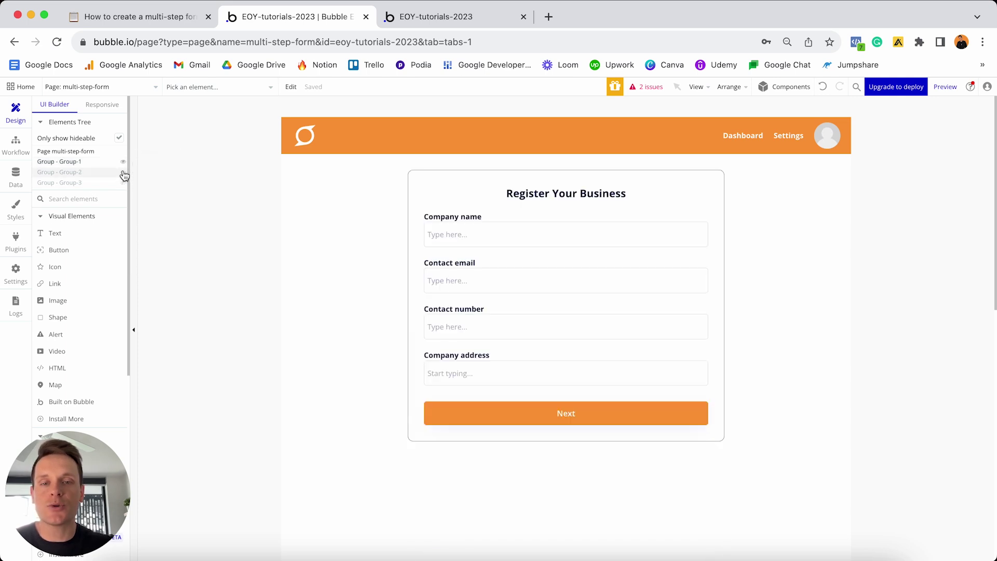
pyautogui.click(123, 172)
pyautogui.click(123, 182)
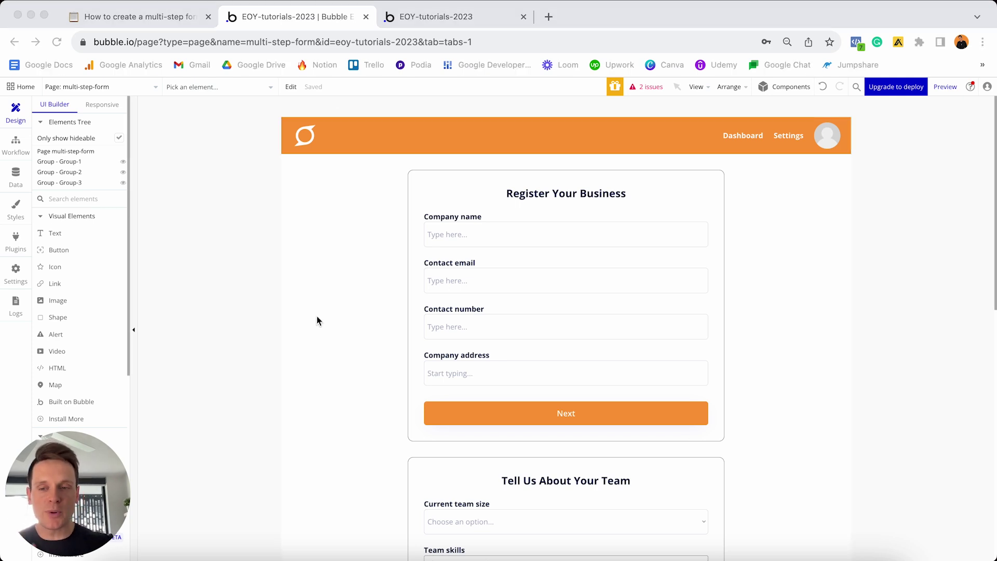
# Create a workflow that runs when the Submit button in Group-3 (Tell Us About Your Business Objectives) is clicked
pyautogui.scroll(-10, 317, 320)
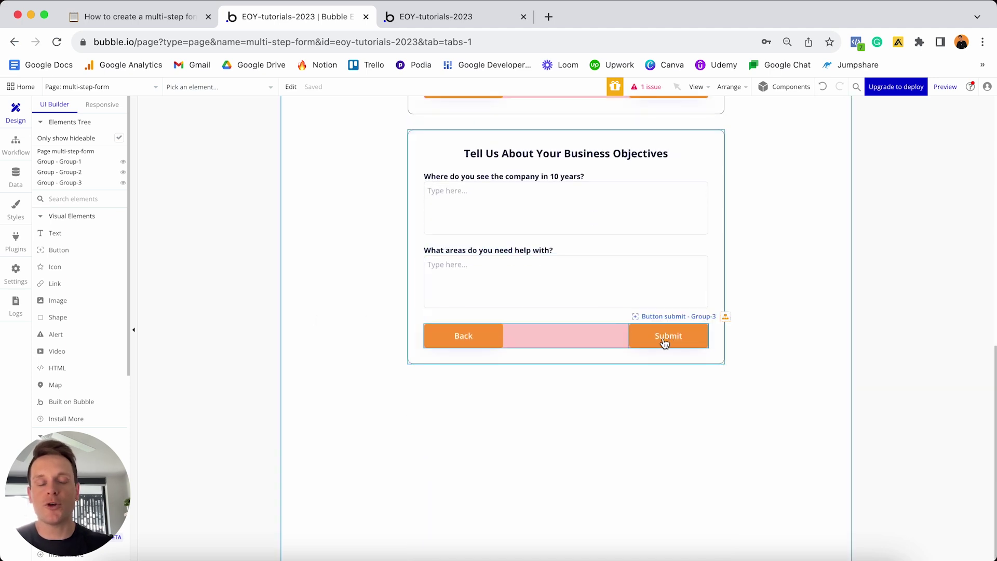
pyautogui.doubleClick(658, 340)
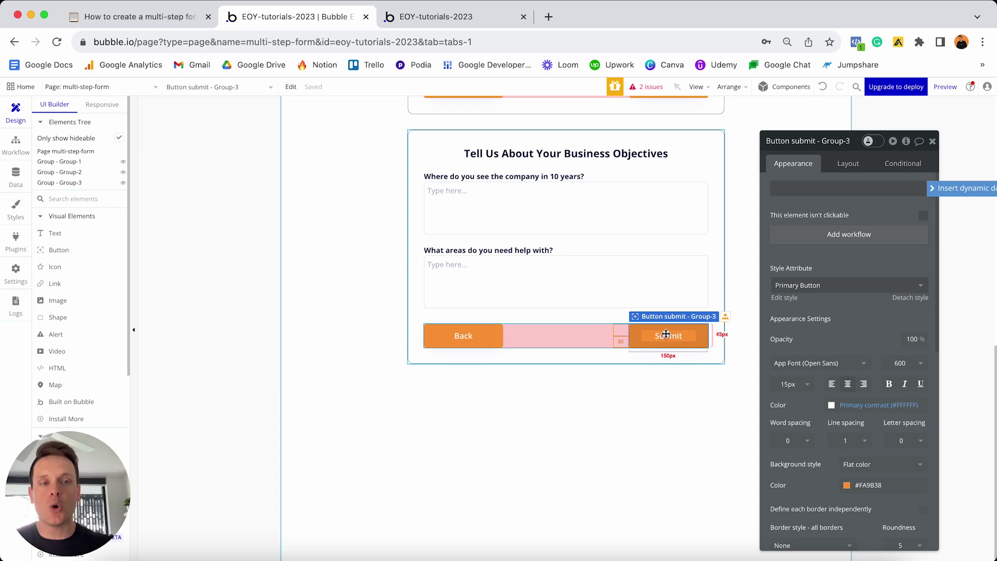
pyautogui.click(856, 233)
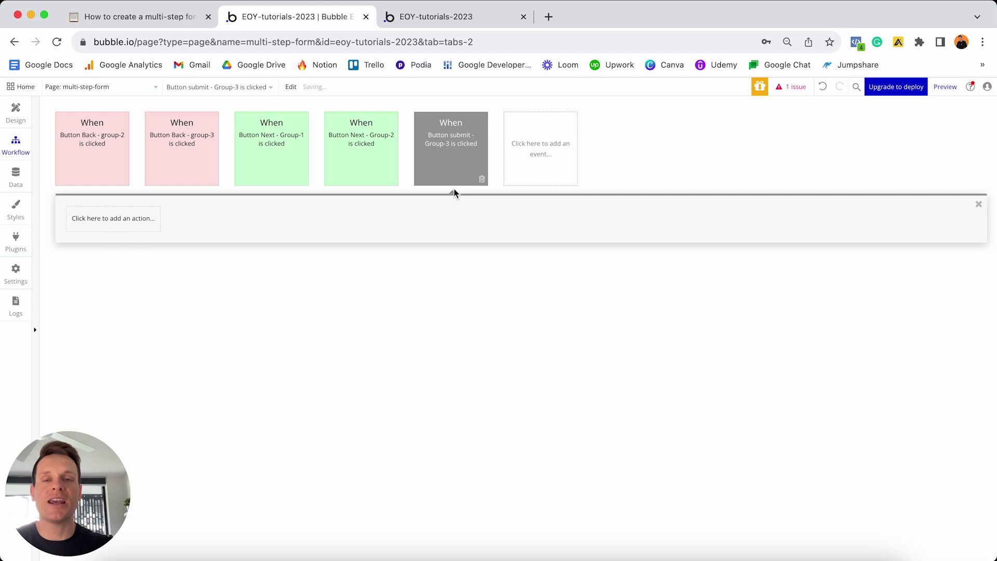
# Start adding a Data (Things) action to the Group-3 Submit button's workflow
pyautogui.click(122, 223)
pyautogui.moveTo(109, 293)
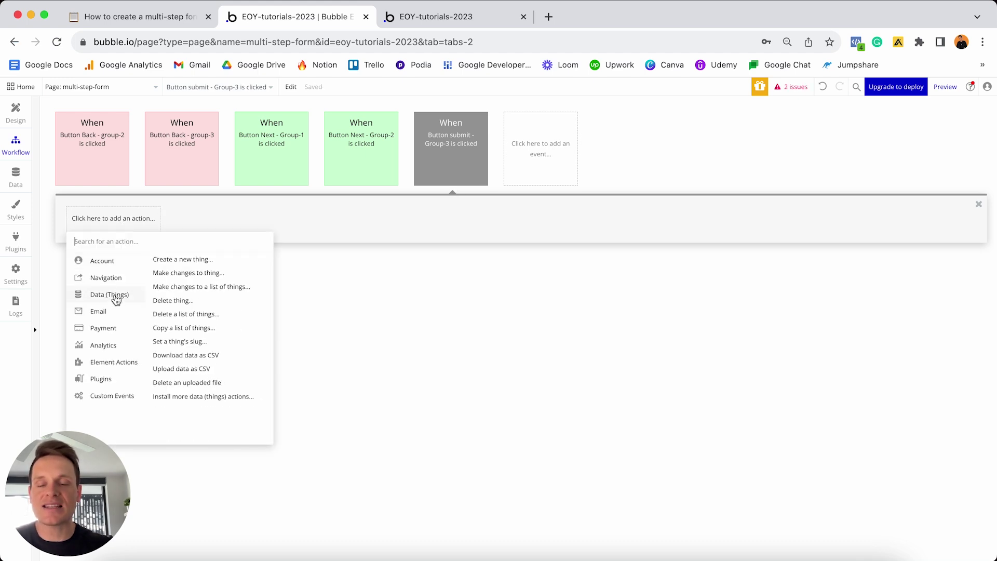
# Add a Create a new thing action for the Lead data type to the submit button's workflow, including all of its fields
pyautogui.click(195, 259)
pyautogui.click(862, 175)
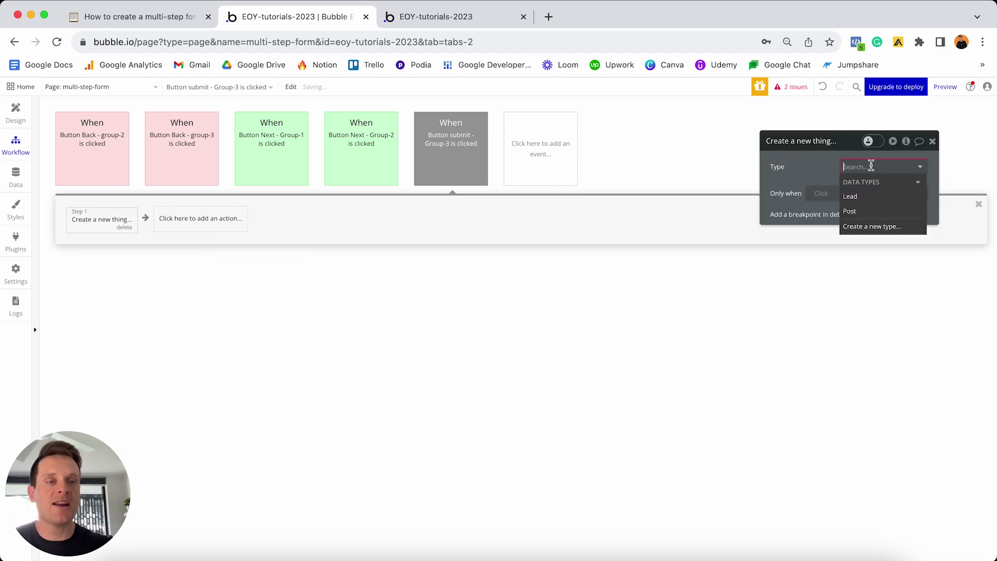
pyautogui.click(863, 202)
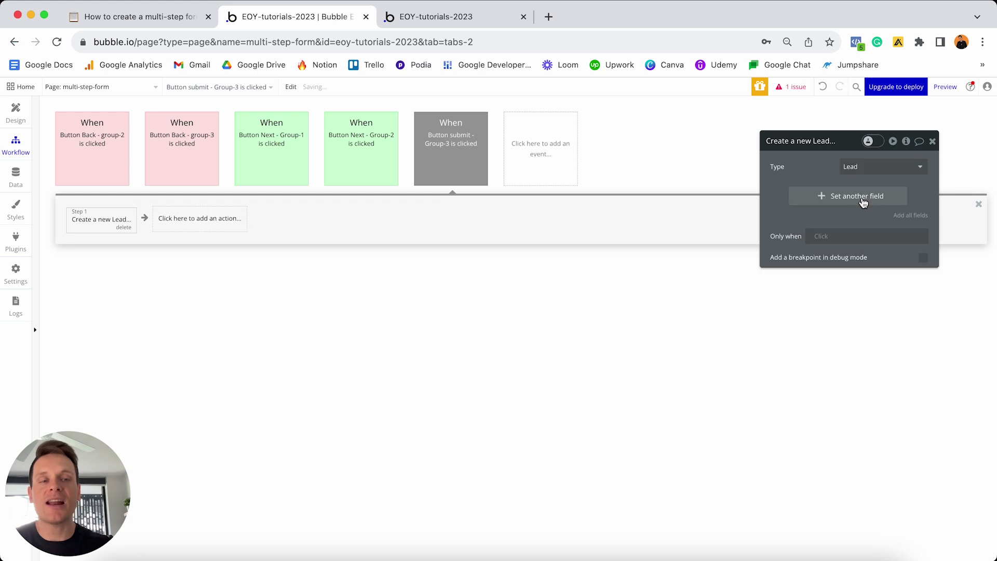
pyautogui.click(907, 216)
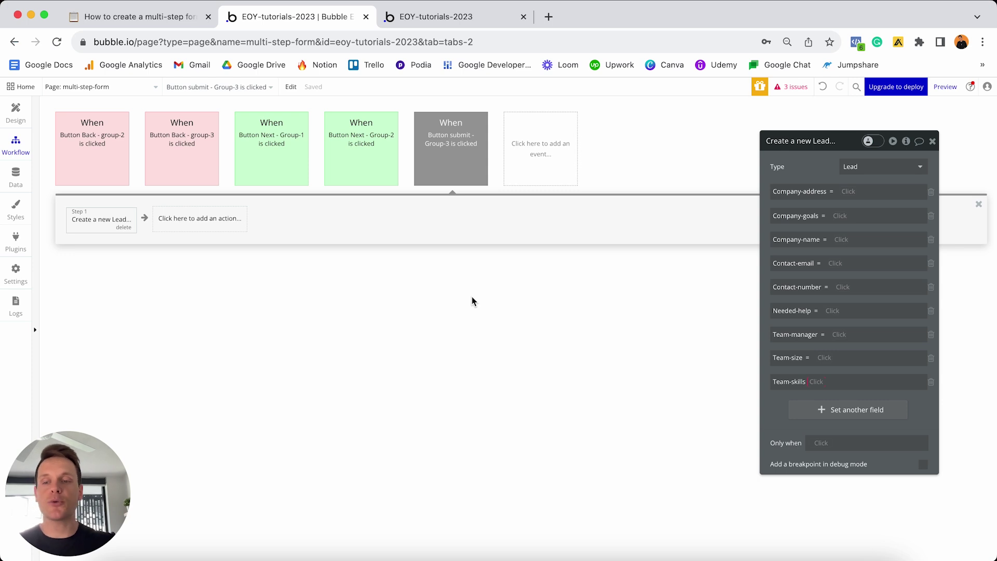
pyautogui.click(16, 113)
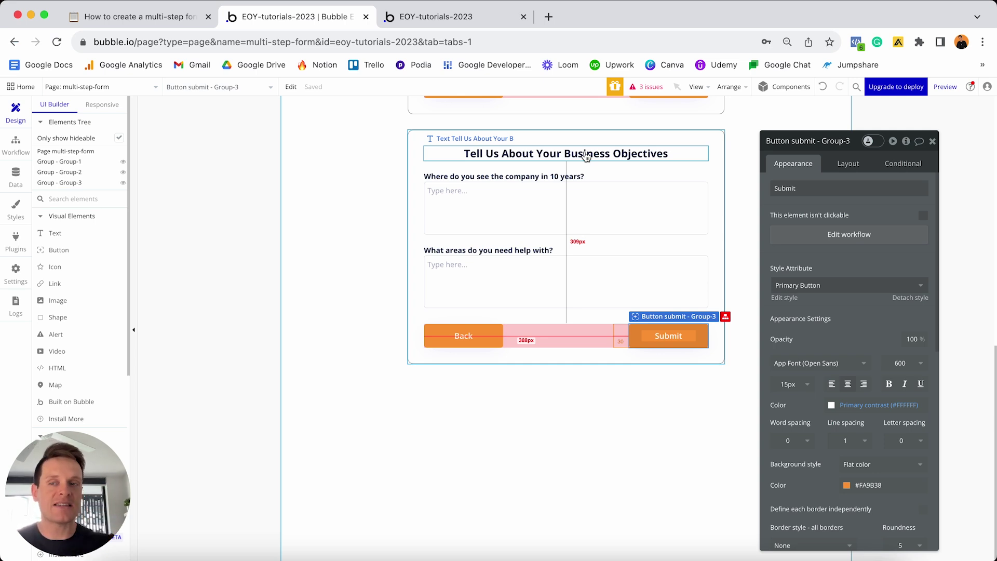
pyautogui.click(15, 145)
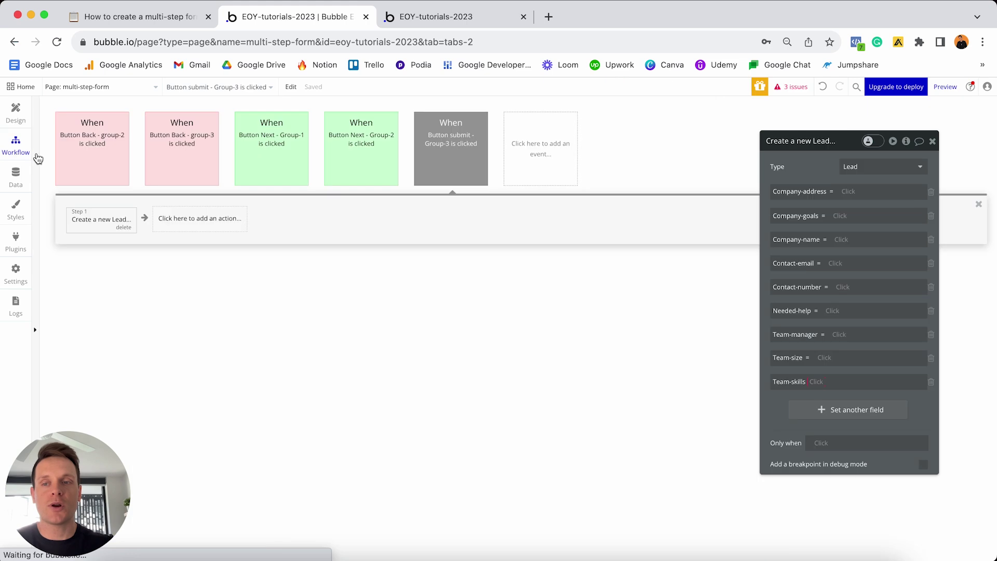
# Add a Go to page action after the Lead creation step, with index as the destination
pyautogui.click(164, 223)
pyautogui.moveTo(185, 280)
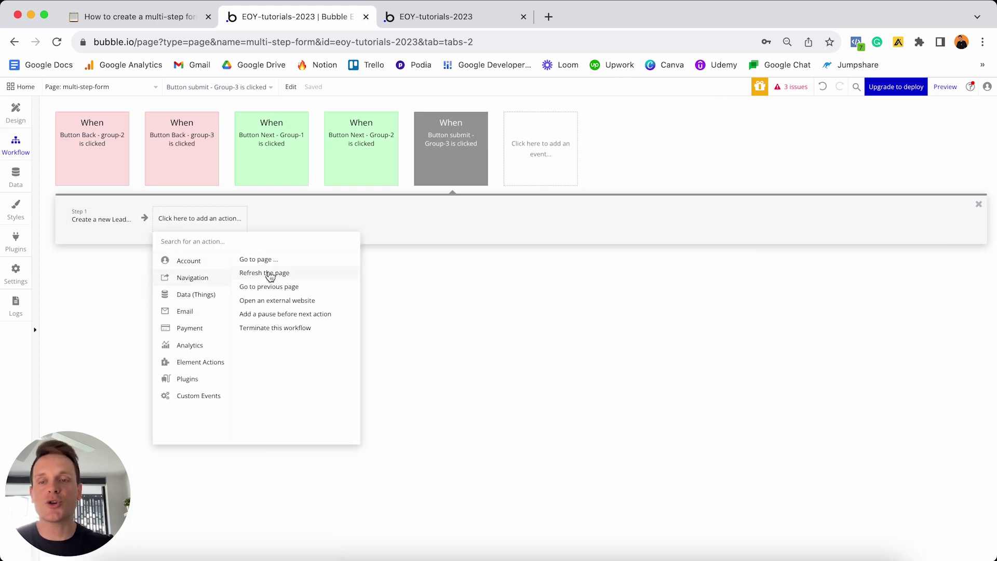
pyautogui.click(259, 259)
pyautogui.click(882, 165)
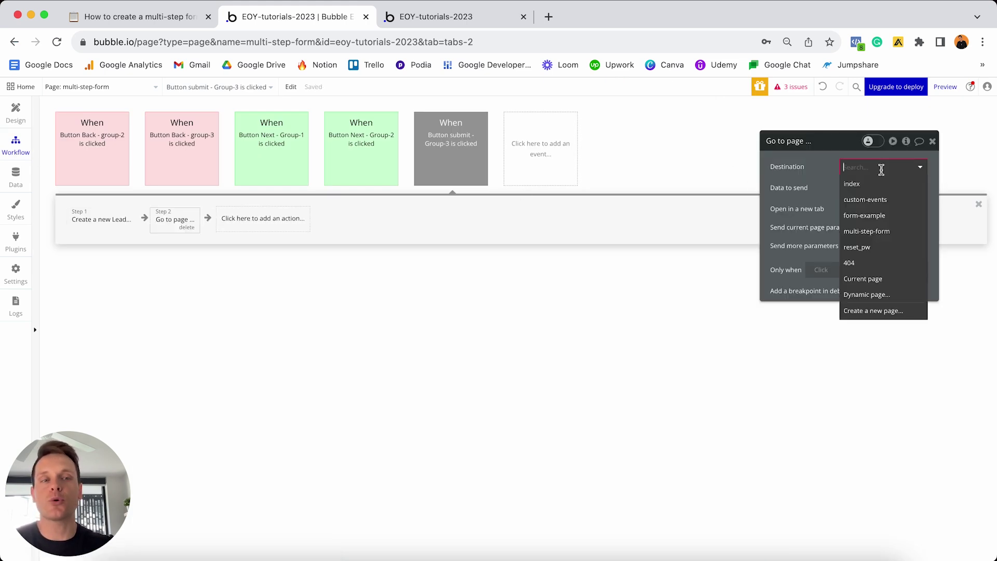
pyautogui.click(876, 183)
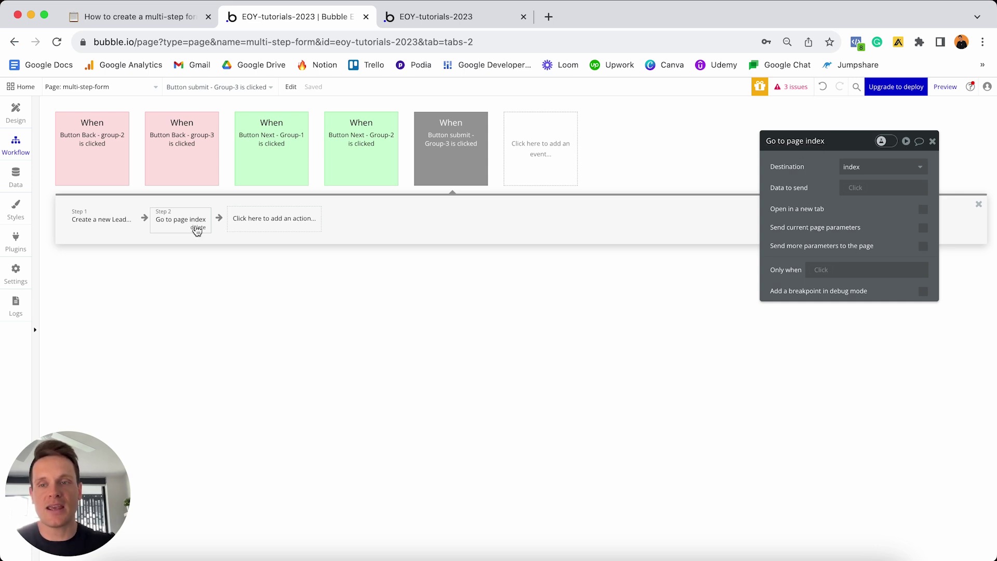
# In the Notion outline, tick off the hide and display conditions section and the submit workflow item, then highlight "Creating a custom progress bar"
pyautogui.click(138, 17)
pyautogui.click(390, 269)
pyautogui.click(403, 286)
pyautogui.click(403, 302)
pyautogui.click(404, 317)
pyautogui.click(416, 334)
pyautogui.click(403, 361)
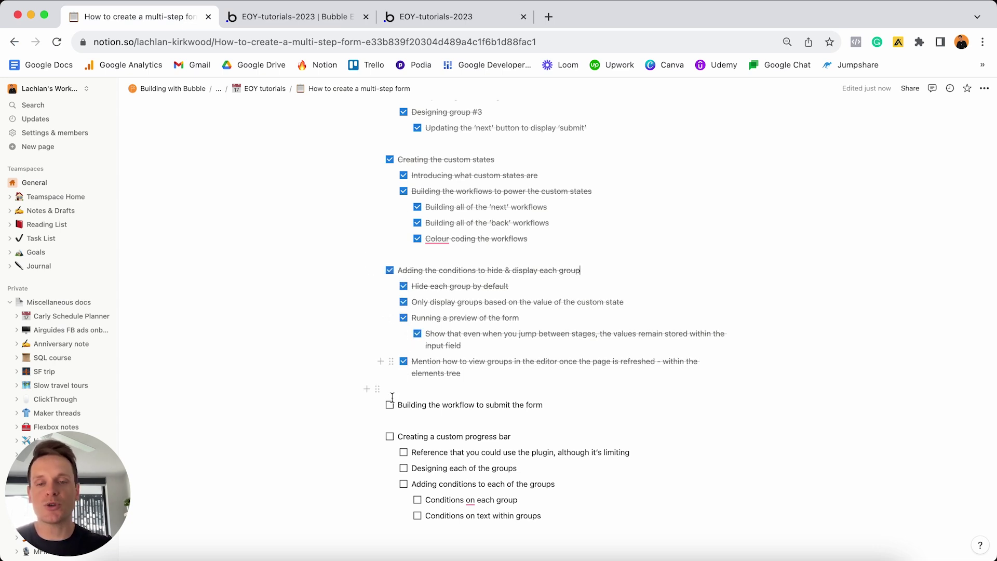
pyautogui.click(390, 405)
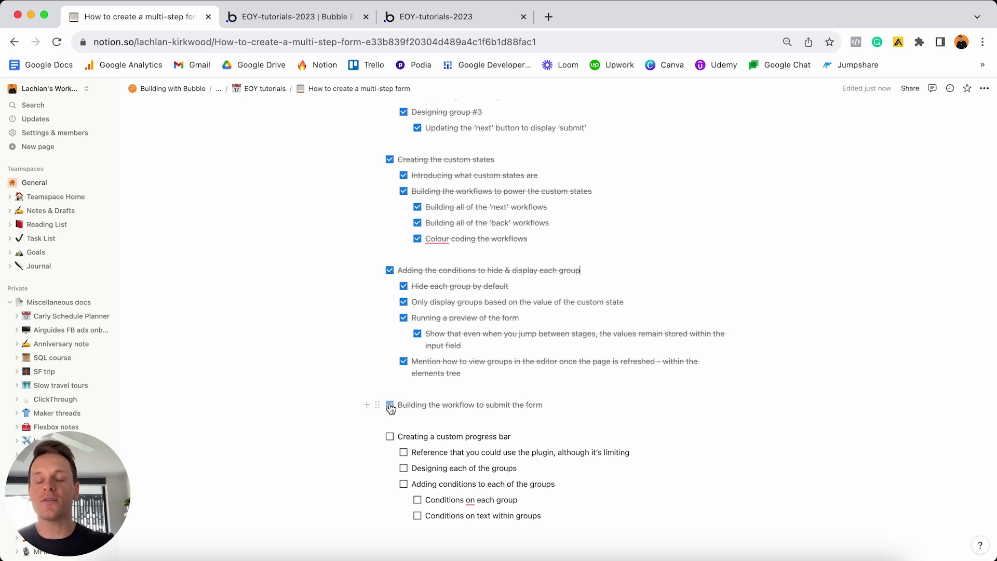
pyautogui.scroll(-2, 390, 407)
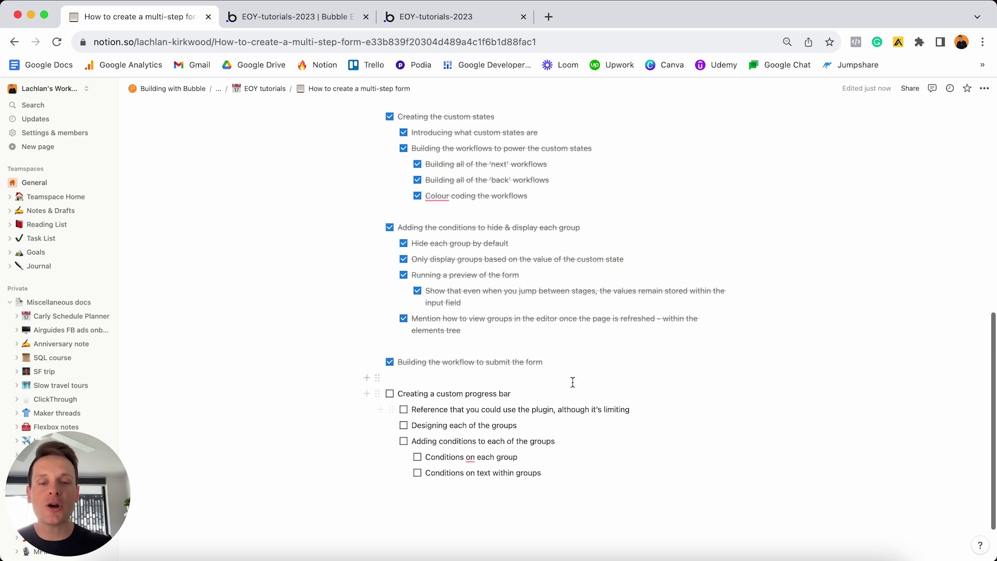
pyautogui.tripleClick(573, 392)
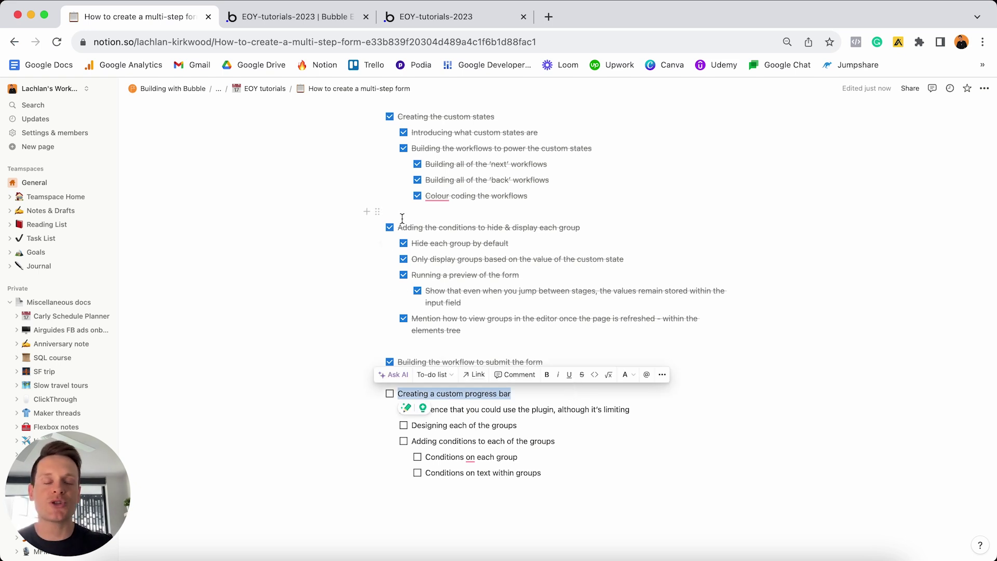
# Back in Bubble, open the form-example page, preview it and advance the form to its third stage to examine the progress bar
pyautogui.click(316, 17)
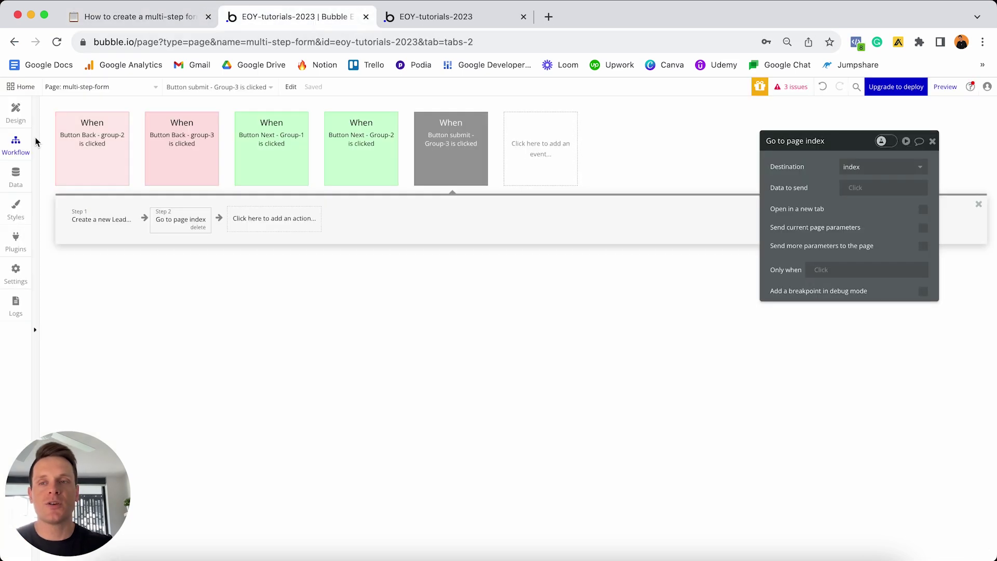
pyautogui.click(16, 112)
pyautogui.click(123, 87)
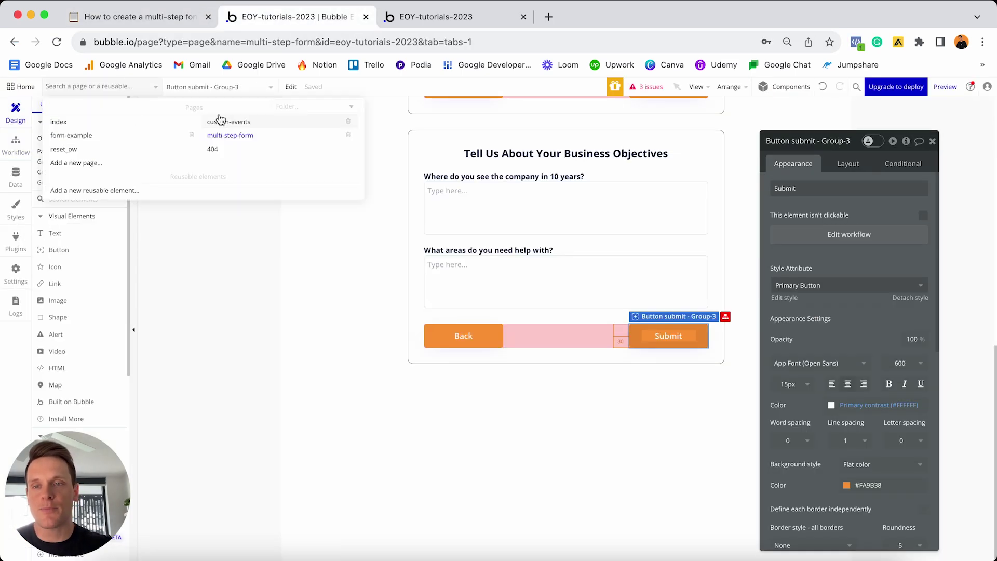
pyautogui.click(152, 139)
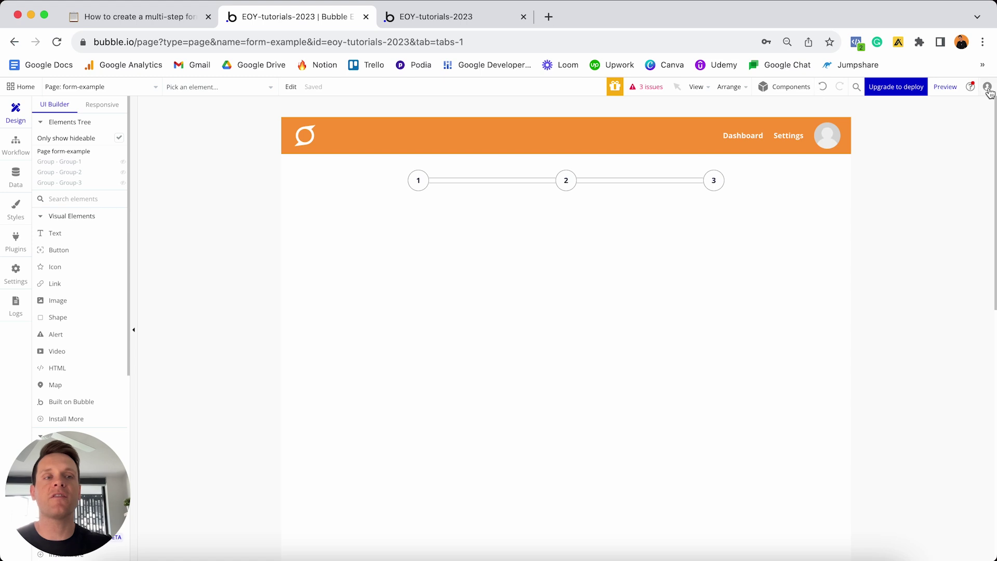
pyautogui.click(946, 88)
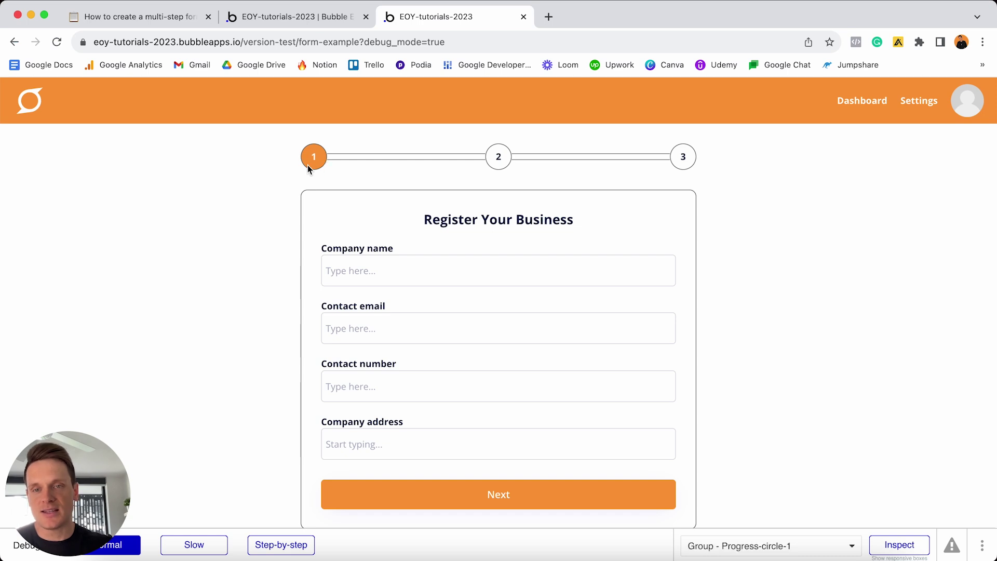
pyautogui.click(511, 499)
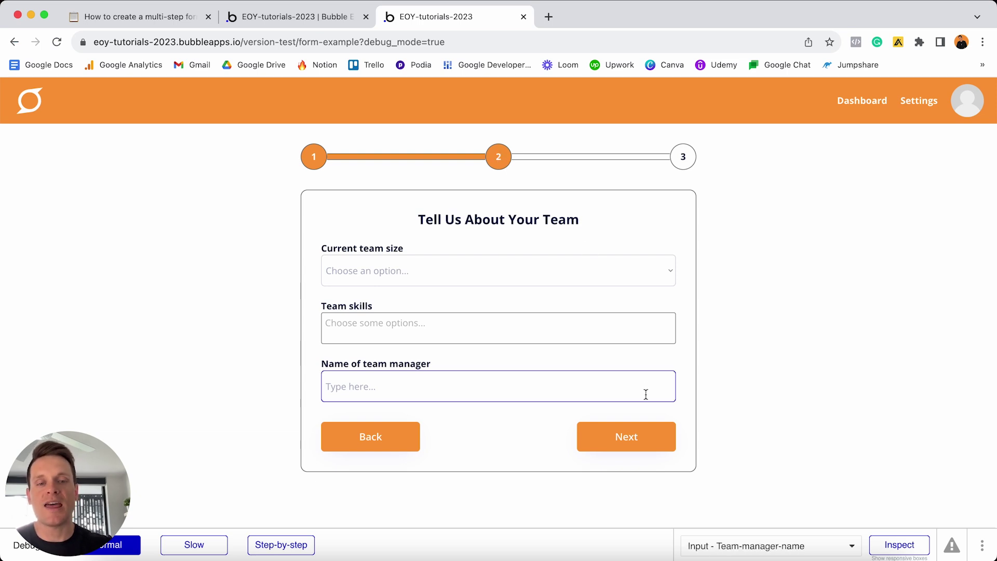
pyautogui.click(639, 439)
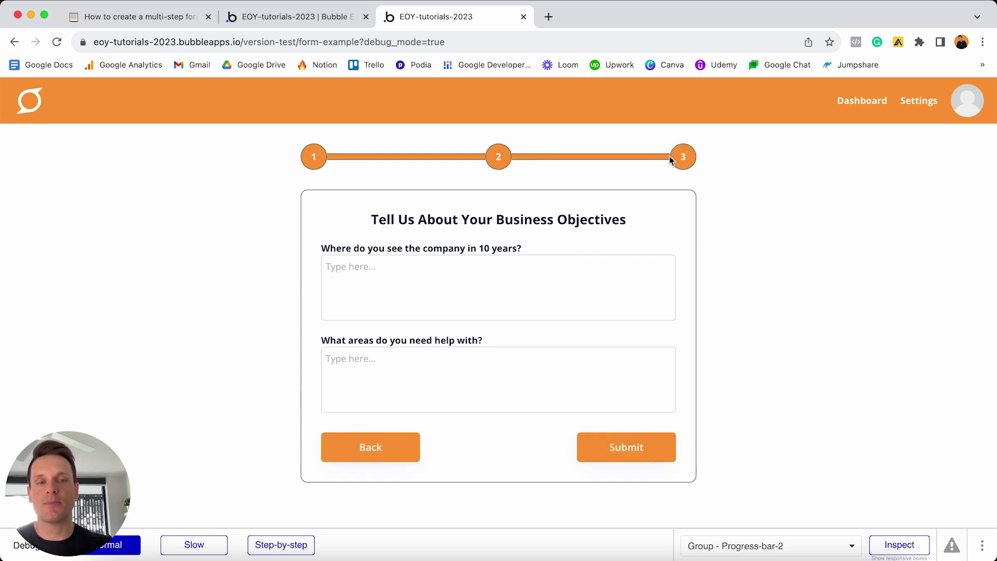
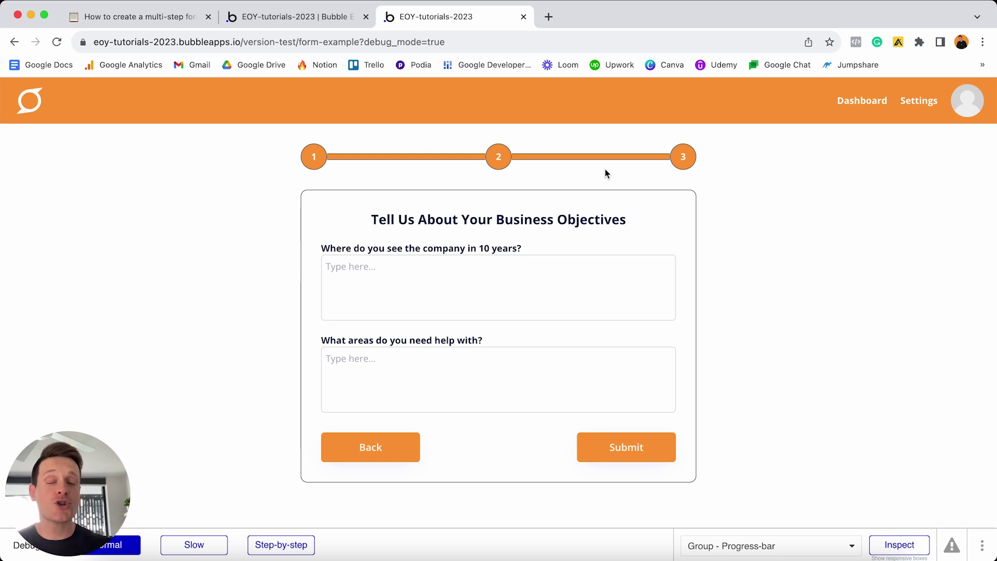
# Open the multi-step-form page in the Bubble editor and make Group-1, Group-2 and Group-3 visible on the canvas
pyautogui.click(346, 23)
pyautogui.click(128, 87)
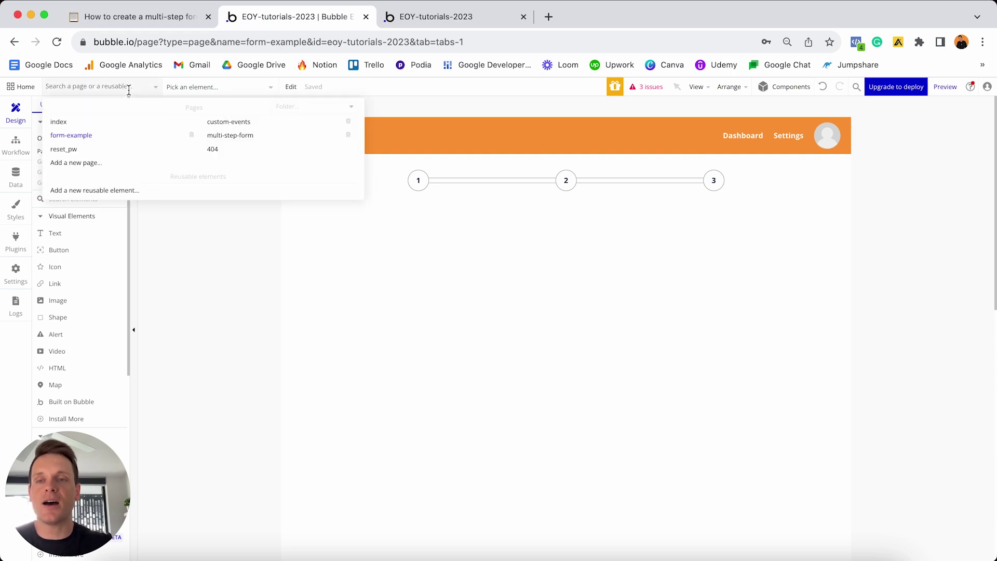
pyautogui.click(234, 137)
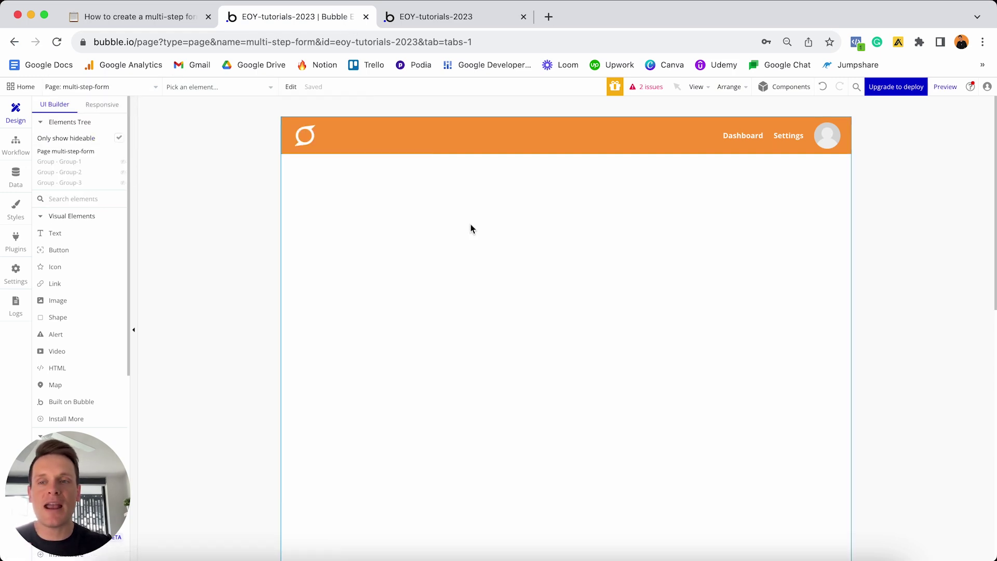
pyautogui.click(123, 162)
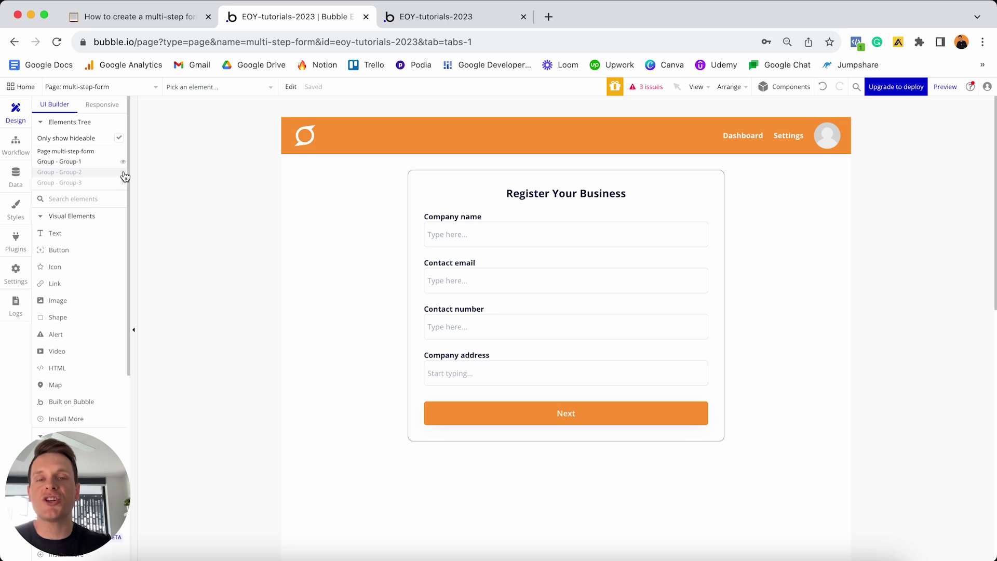
pyautogui.click(123, 182)
pyautogui.click(123, 172)
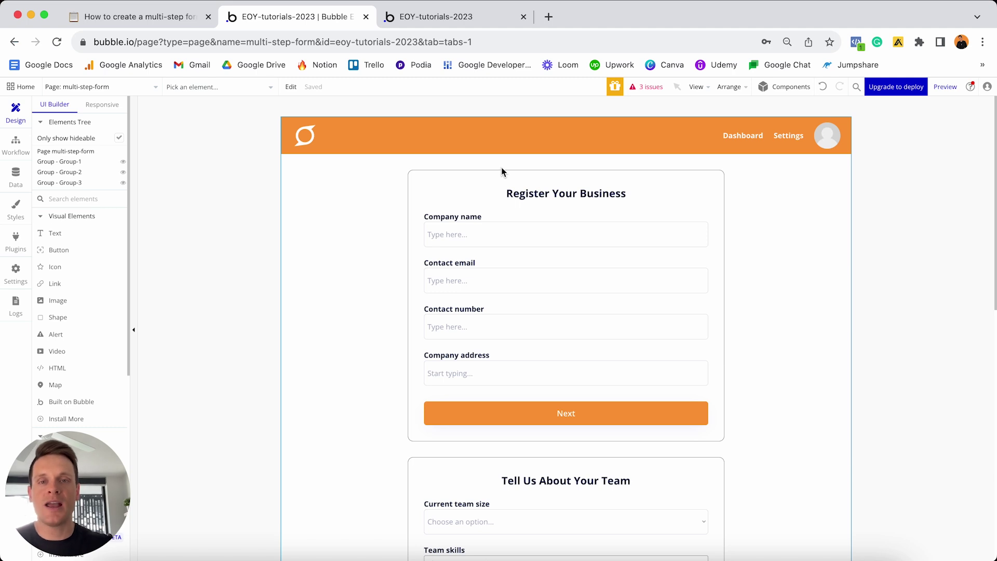
# In the form-example preview, go back to the first stage and forward to the second to examine how the progress bar changes
pyautogui.click(467, 19)
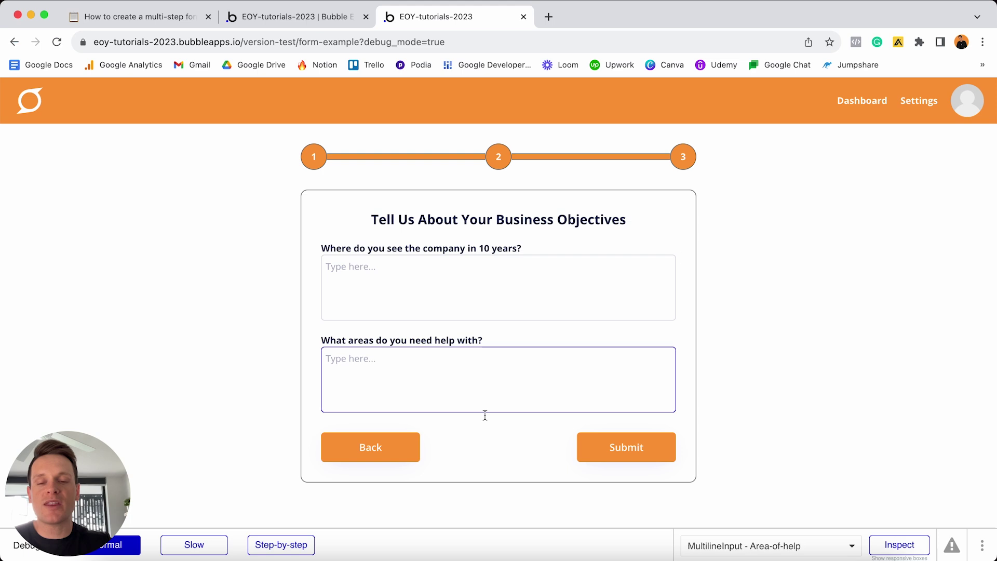
pyautogui.click(385, 455)
pyautogui.click(375, 439)
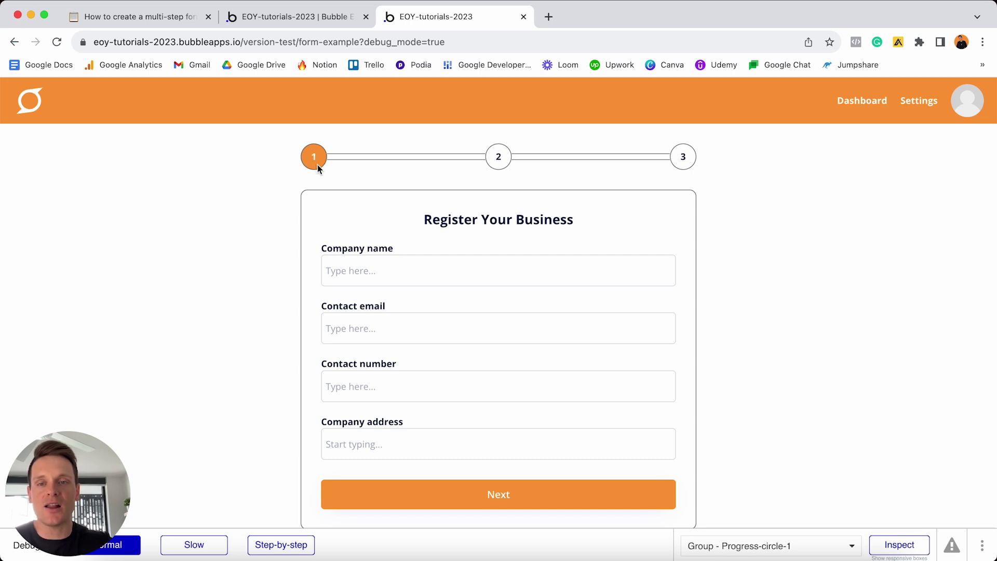
pyautogui.click(494, 501)
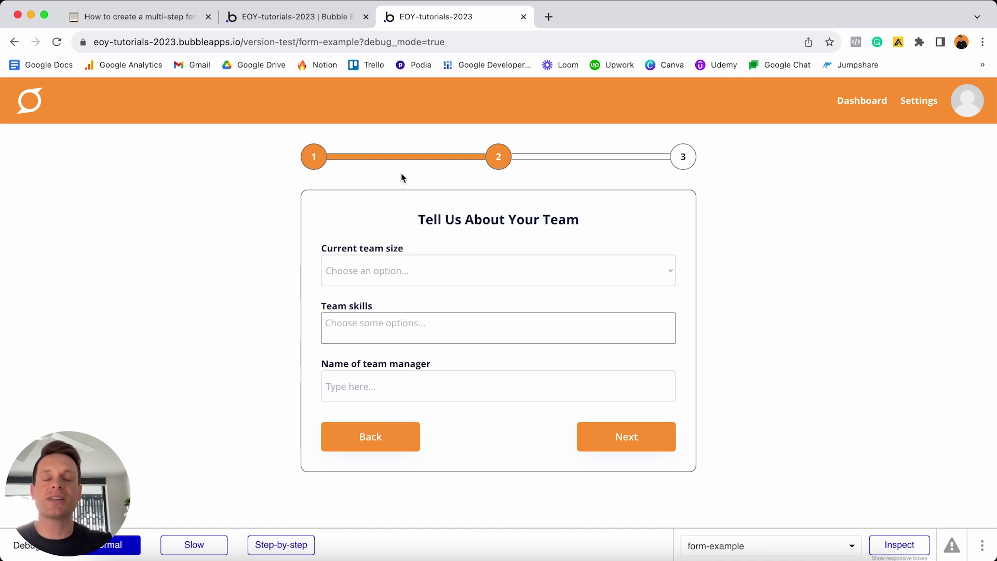
# Add a group beneath the header of the multi-step-form page and name it "Group - Progress-bar"
pyautogui.click(329, 19)
pyautogui.scroll(-3, 108, 323)
pyautogui.click(88, 362)
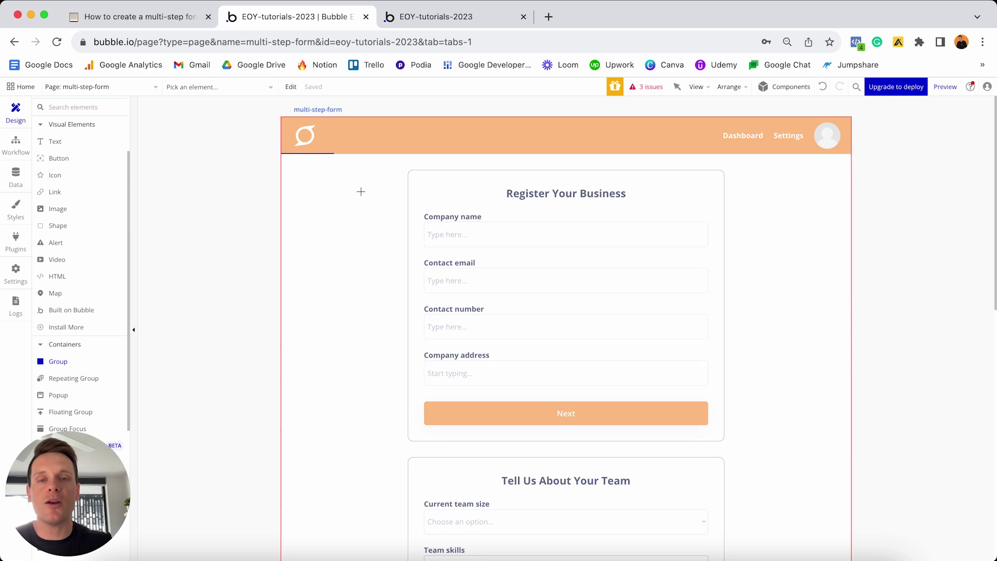
pyautogui.click(388, 170)
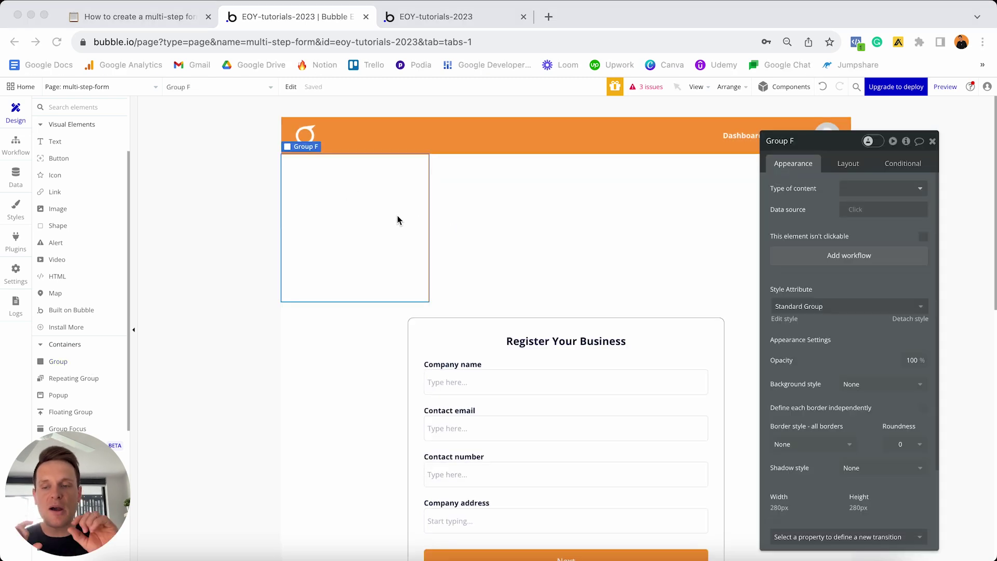
pyautogui.click(797, 151)
pyautogui.click(798, 140)
pyautogui.press('BackSpace')
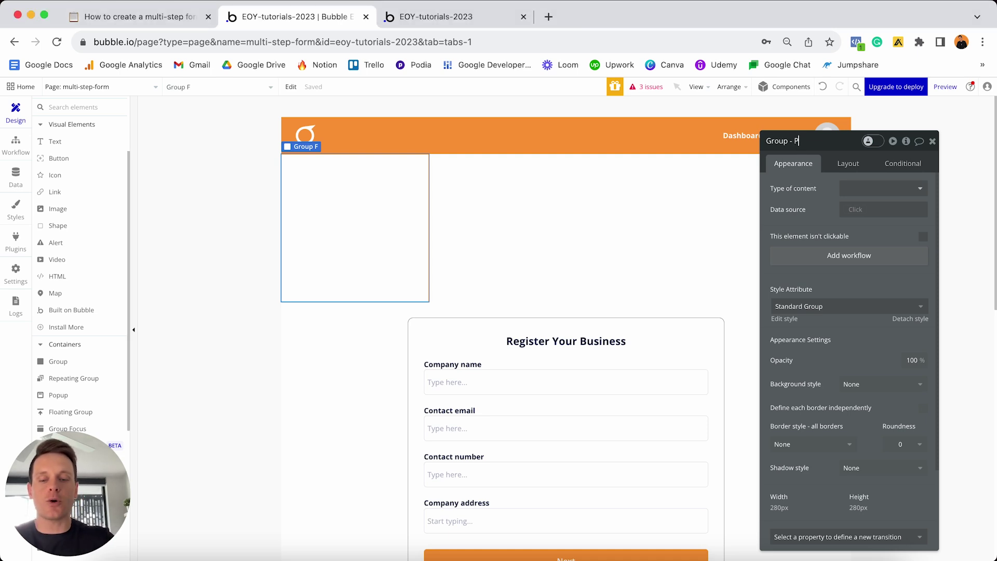
pyautogui.write('- Progress-bar')
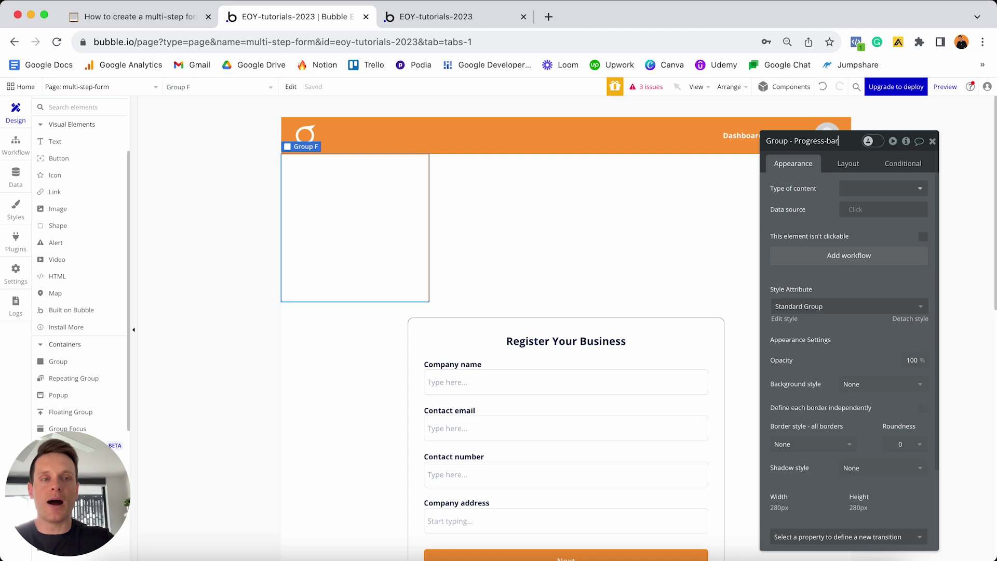
# Detach the progress bar group's style and give it a flat light pink background, #FFDFDF
pyautogui.click(912, 320)
pyautogui.scroll(-2, 874, 331)
pyautogui.click(880, 317)
pyautogui.click(857, 349)
pyautogui.click(868, 339)
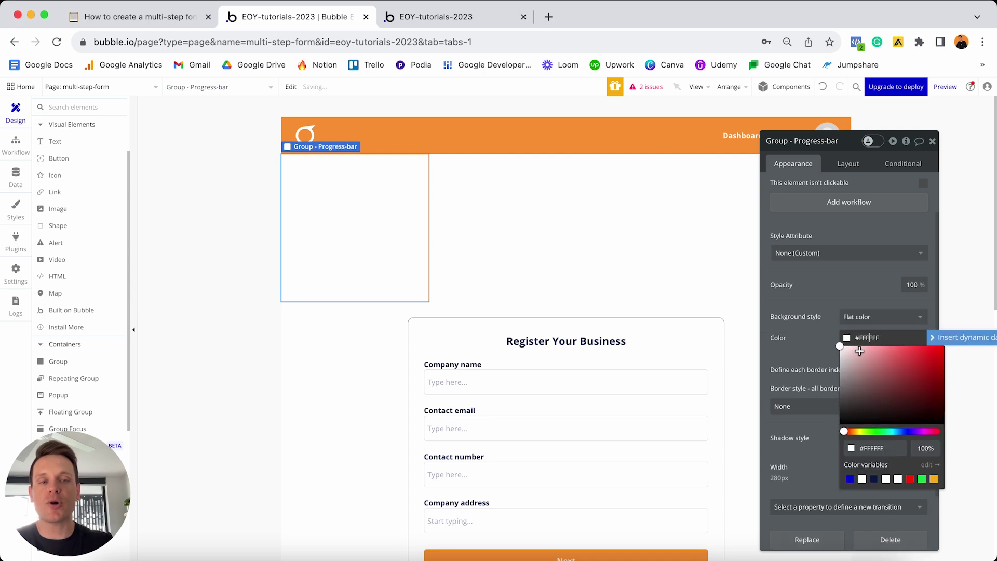
pyautogui.click(853, 346)
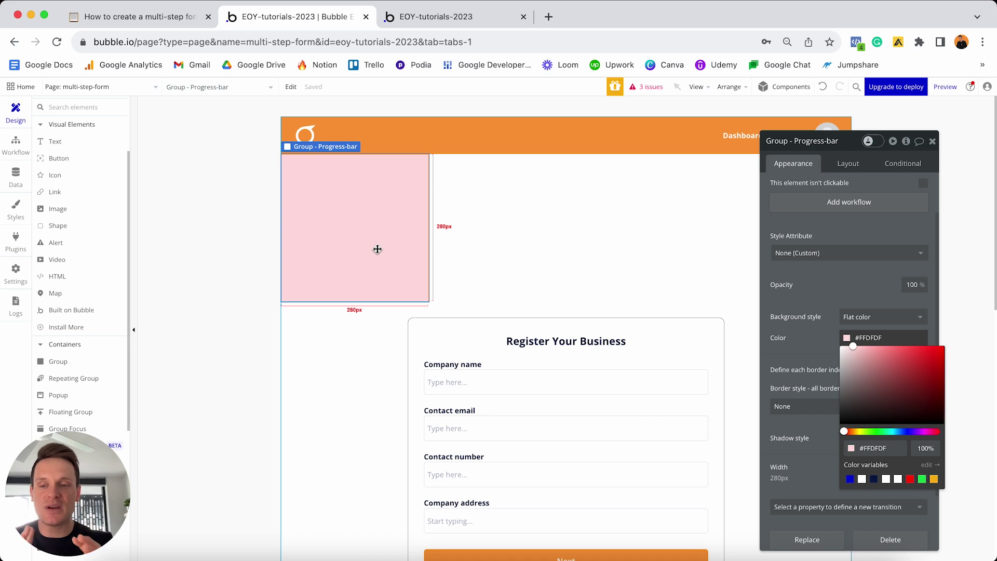
pyautogui.click(378, 249)
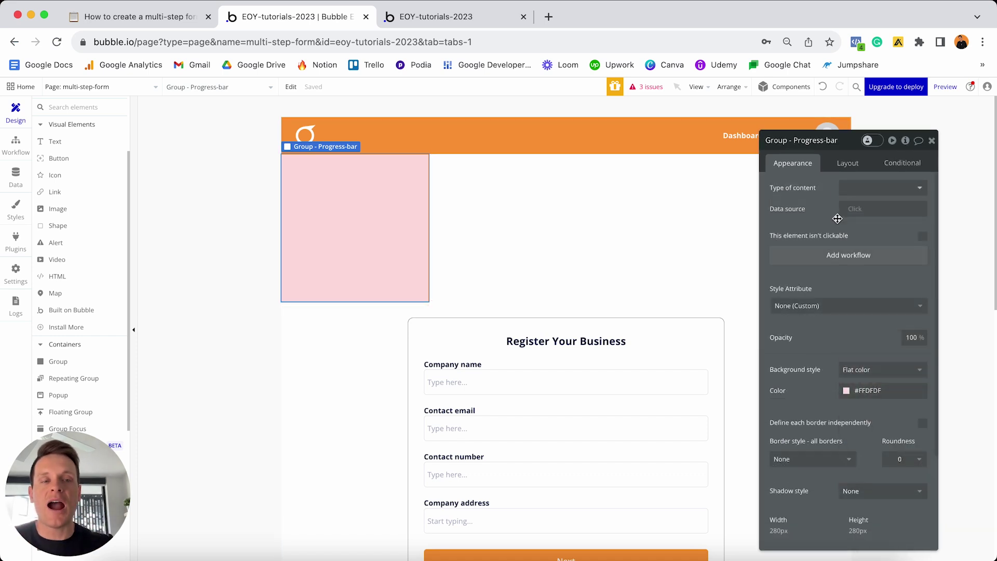
# Set the progress bar group's container layout to Row
pyautogui.click(847, 163)
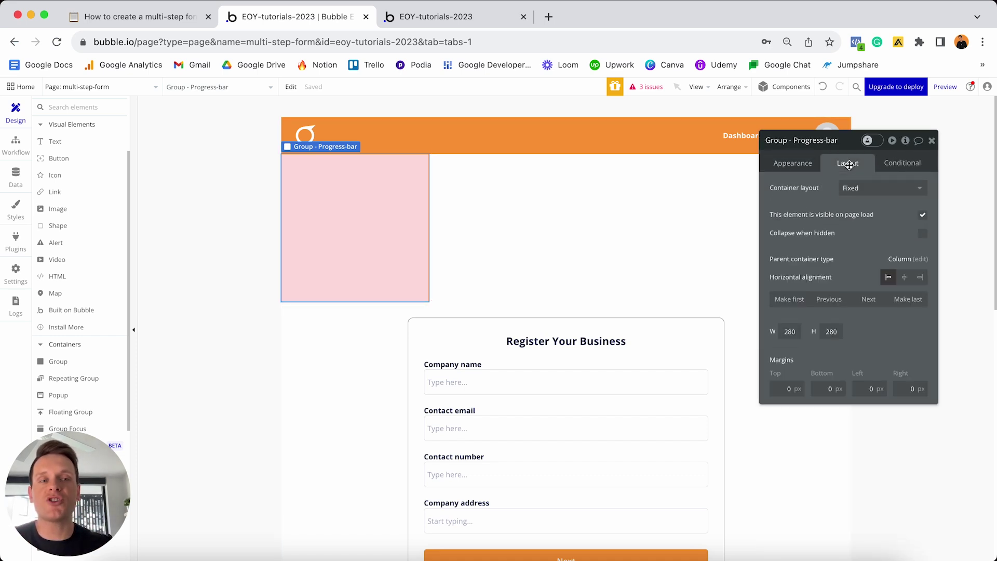
pyautogui.click(854, 191)
pyautogui.click(854, 237)
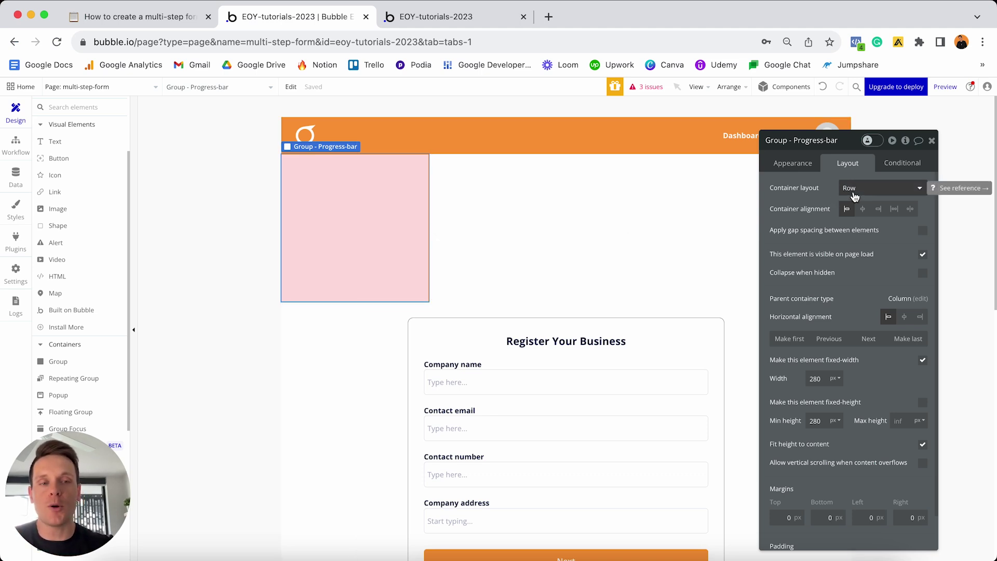
# Remove the fixed width from the progress bar group and set its minimum width to 0 px
pyautogui.click(923, 360)
pyautogui.click(824, 379)
pyautogui.press('BackSpace')
pyautogui.press('BackSpace')
pyautogui.press('BackSpace')
pyautogui.write('0')
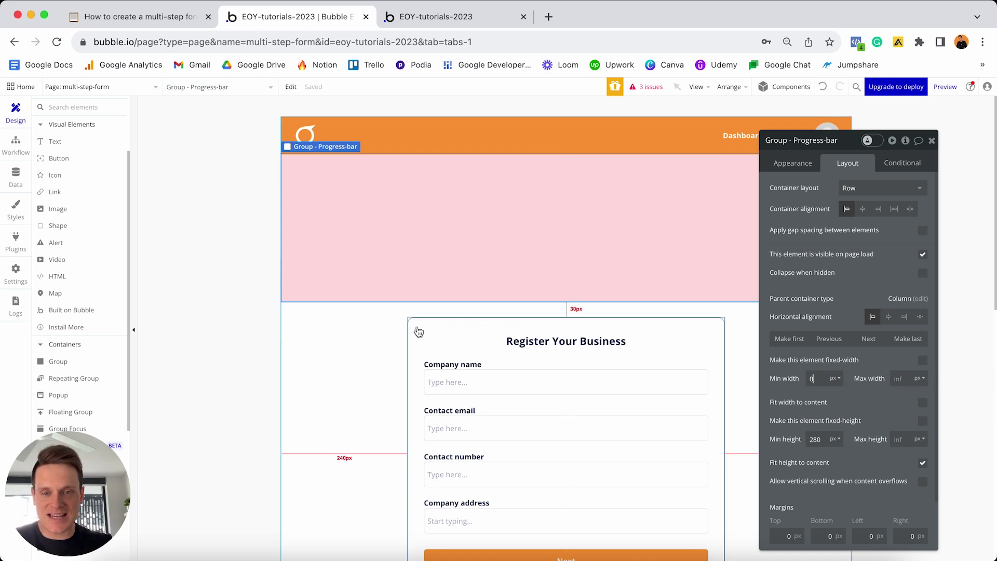
# Match the progress bar group to the form group's 600 px maximum width, and center it horizontally with a 30 px top margin
pyautogui.click(708, 333)
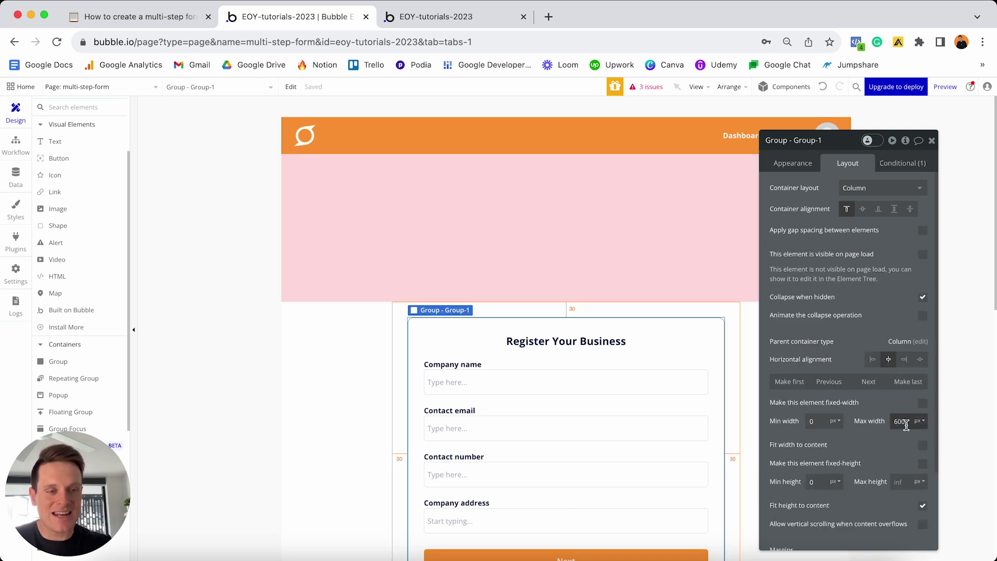
pyautogui.click(641, 241)
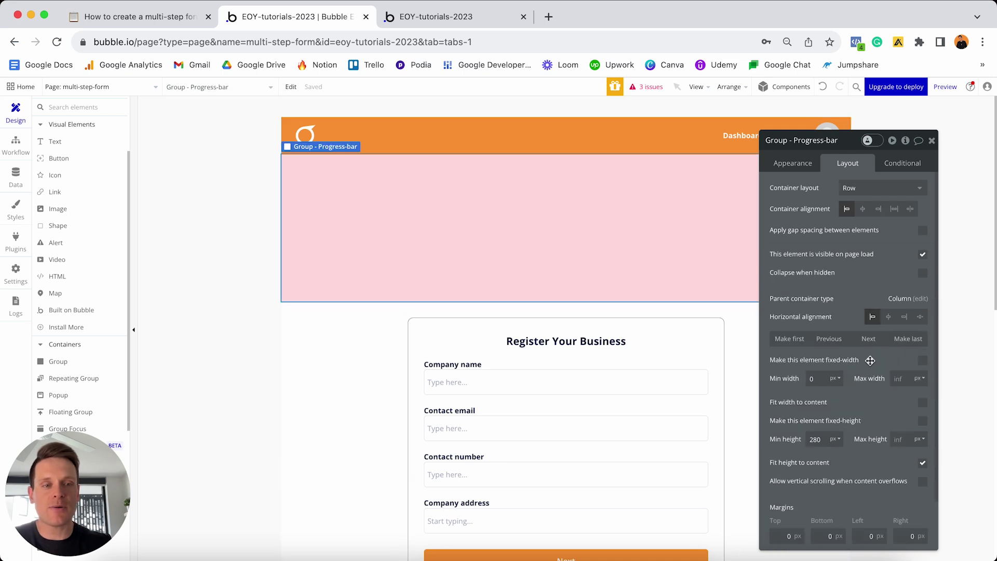
pyautogui.write('600')
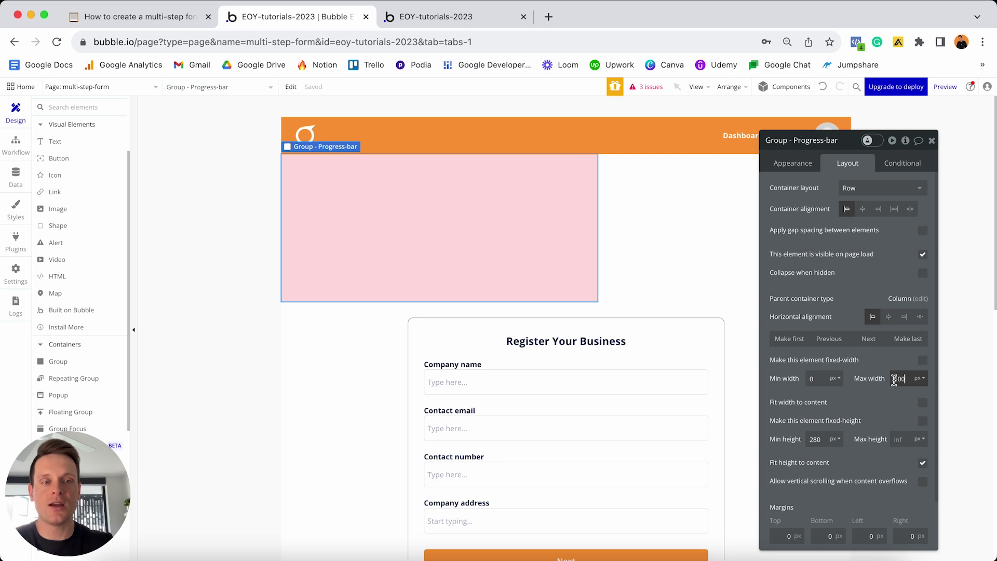
pyautogui.click(887, 318)
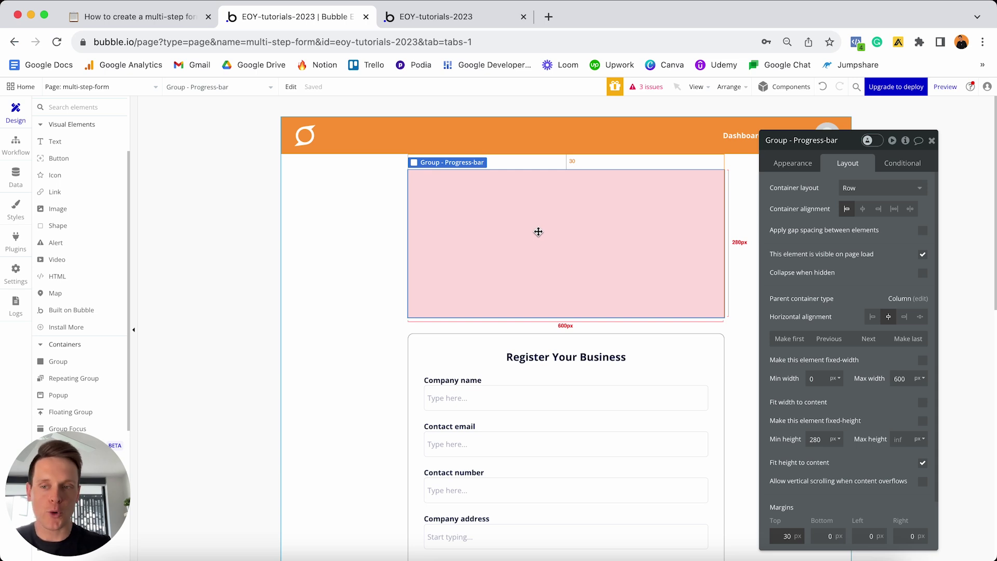
# Add a group inside the progress bar group and name it "Group - Progress-circle-1"
pyautogui.click(85, 362)
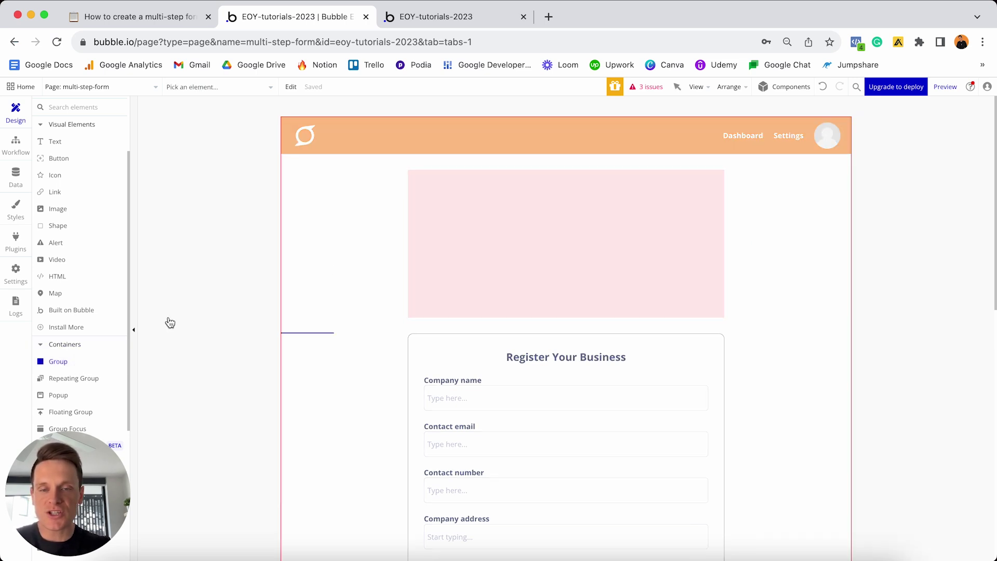
pyautogui.click(470, 241)
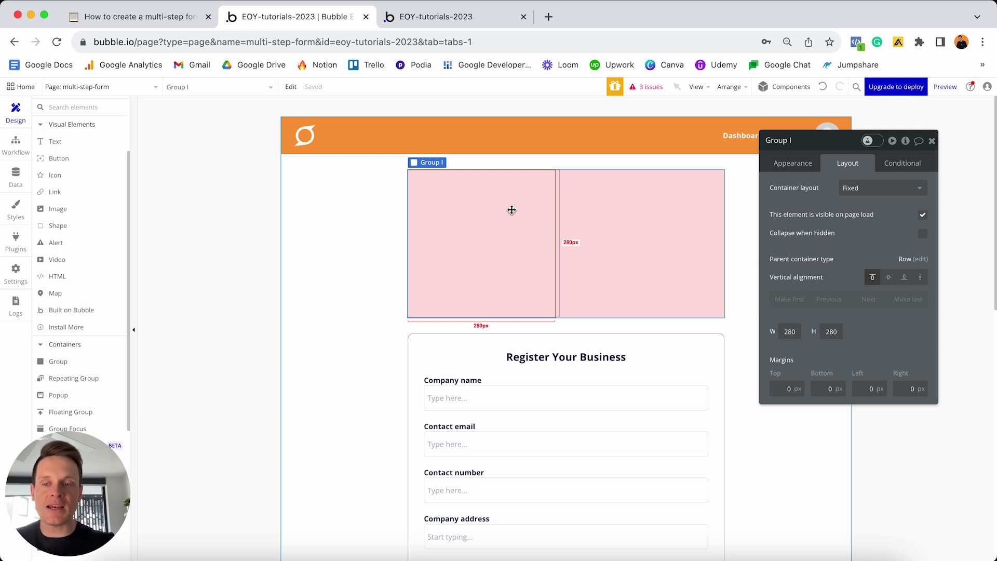
pyautogui.click(793, 141)
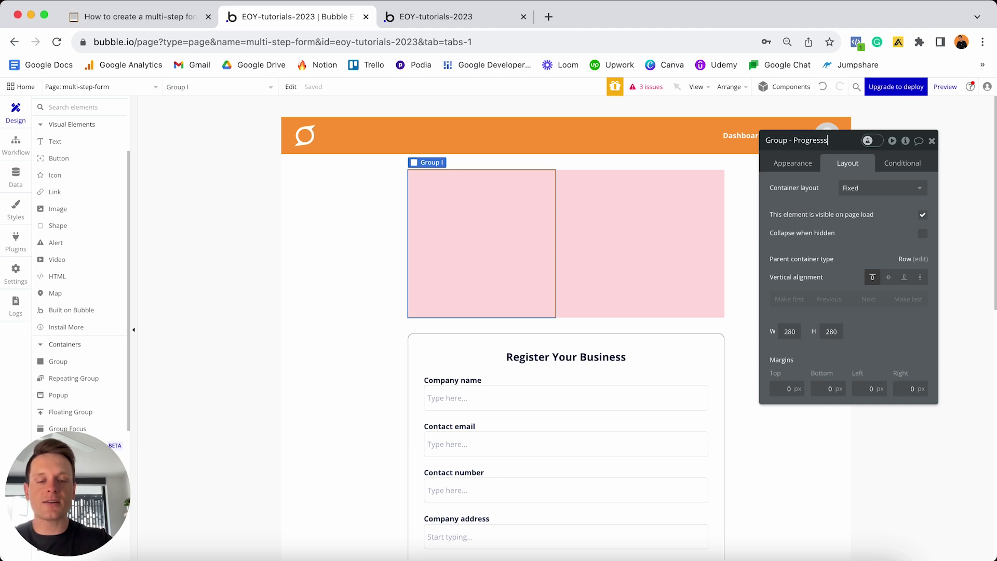
pyautogui.write('- Progresss-circle-1')
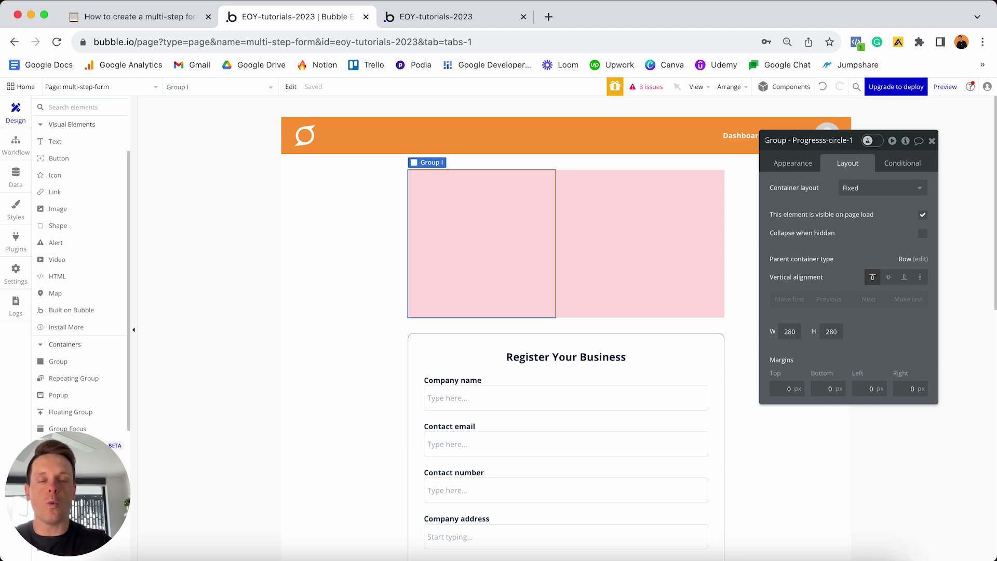
pyautogui.click(823, 140)
pyautogui.press('BackSpace')
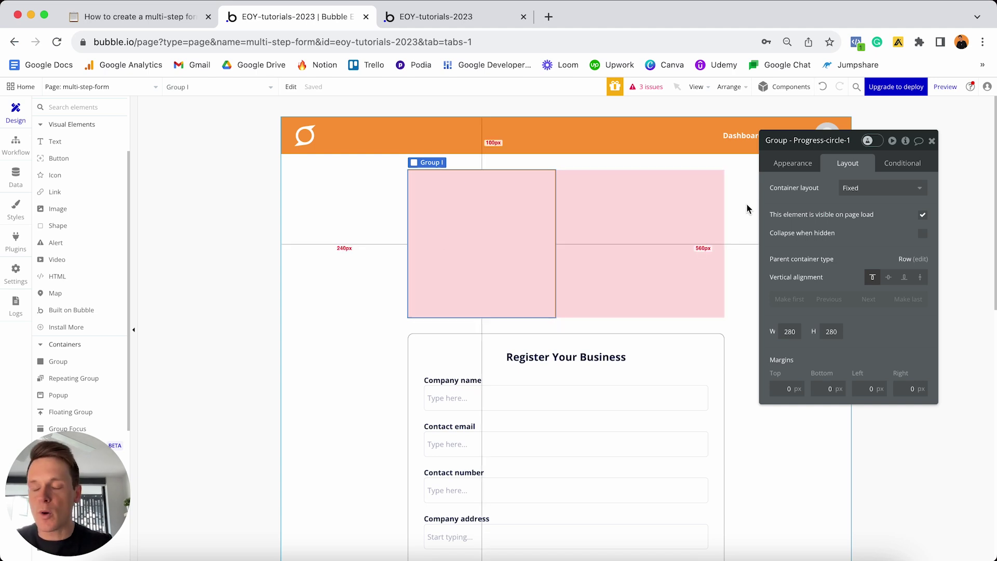
# Detach the Progress-circle-1 group's style and give it a solid border with a roundness of 100
pyautogui.click(805, 165)
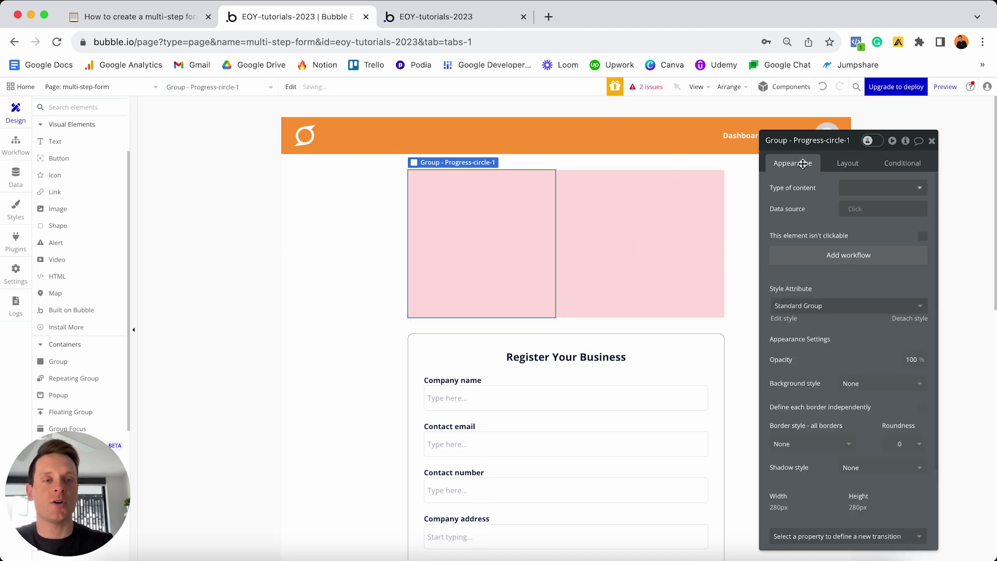
pyautogui.click(909, 319)
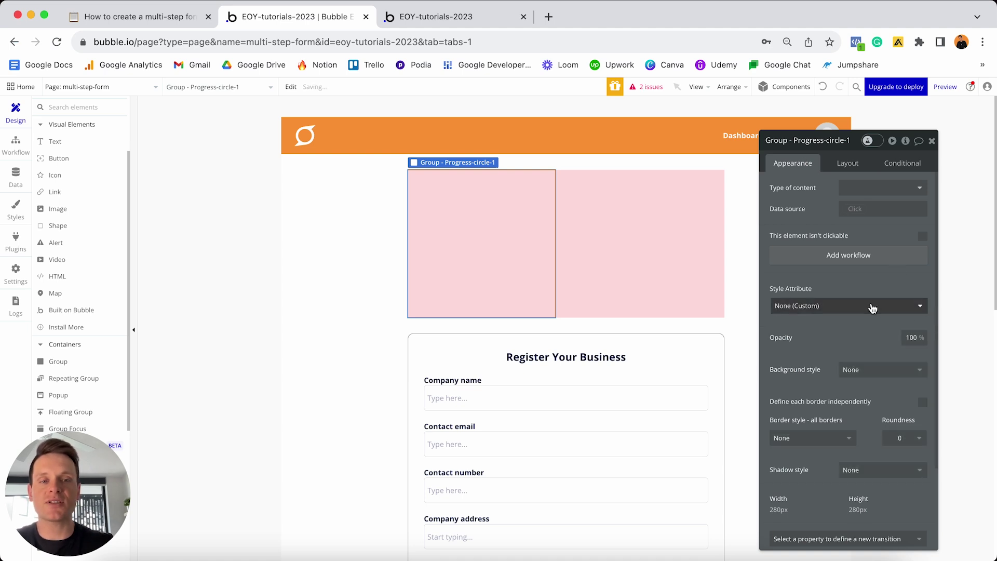
pyautogui.scroll(-3, 841, 327)
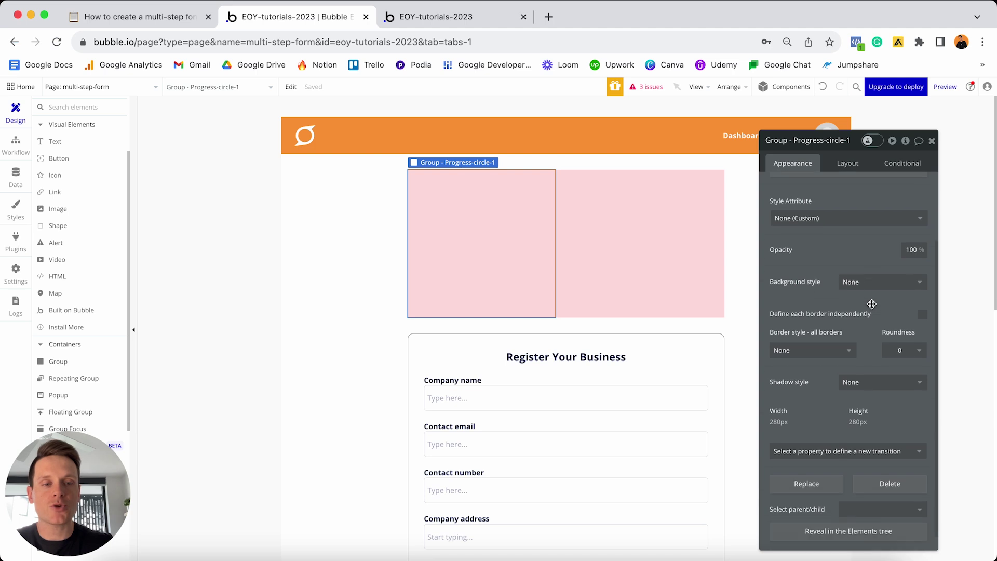
pyautogui.click(824, 340)
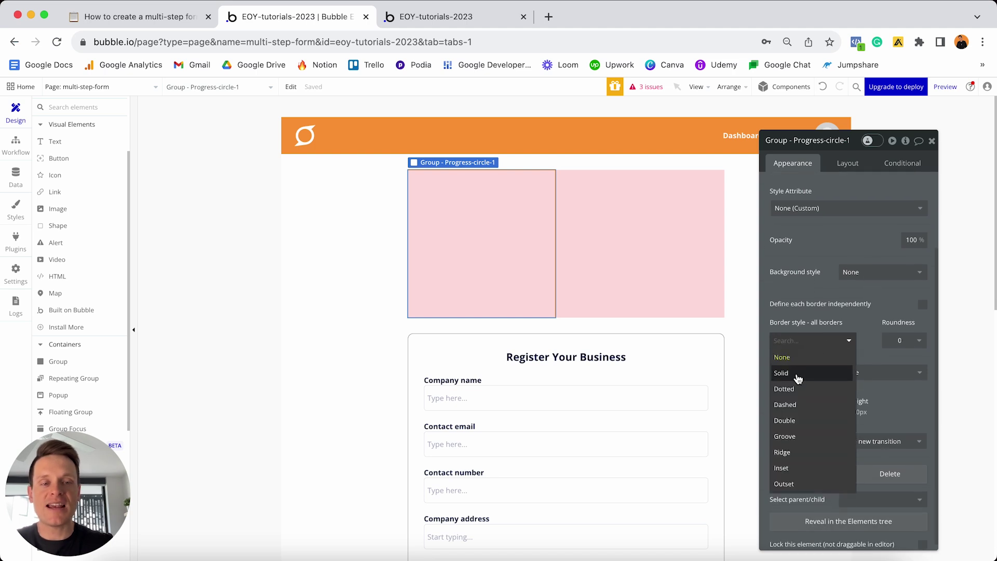
pyautogui.click(797, 374)
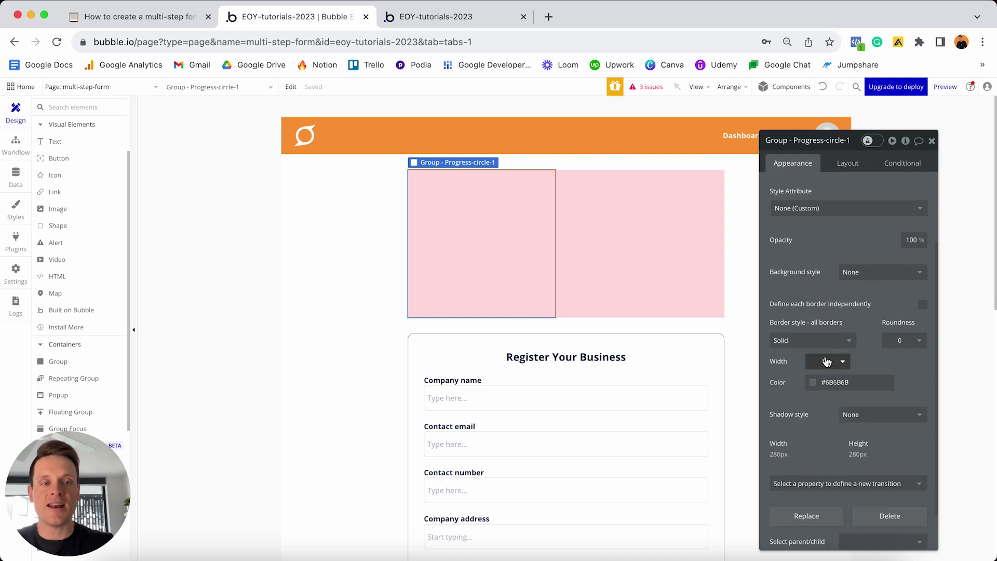
pyautogui.click(911, 341)
pyautogui.write('1')
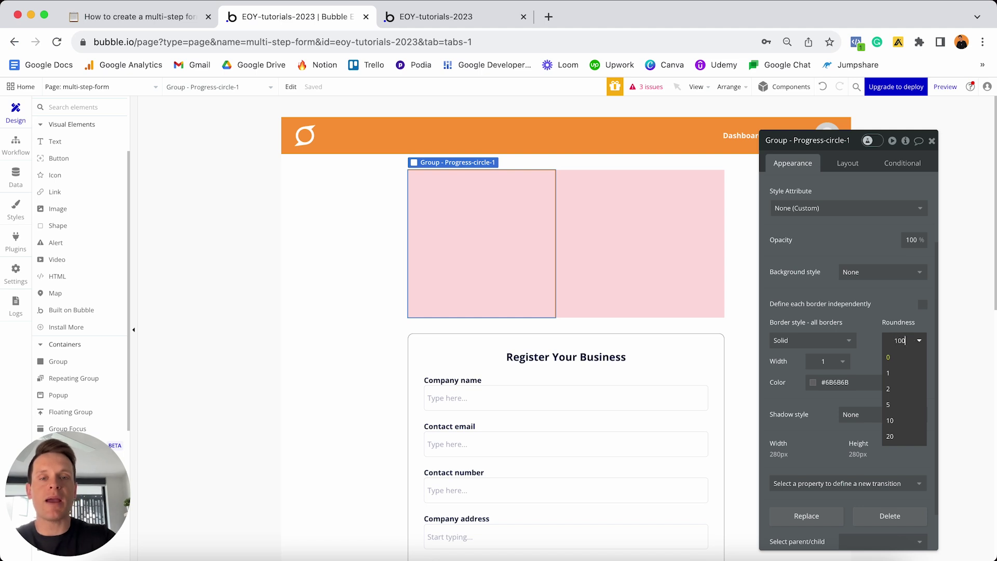
pyautogui.write('00')
pyautogui.press('Return')
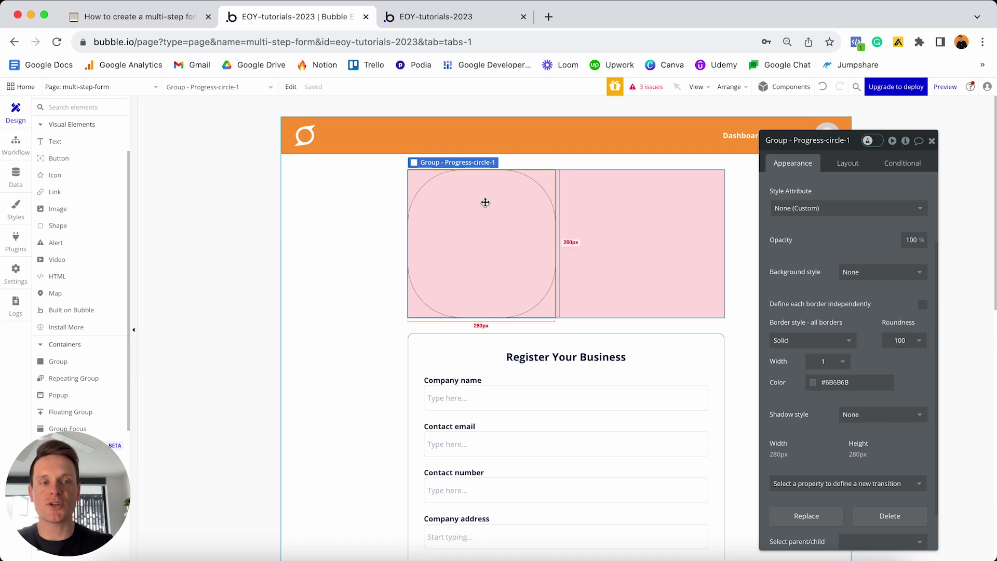
# Set the Progress-circle-1 group's container layout to Row
pyautogui.click(847, 164)
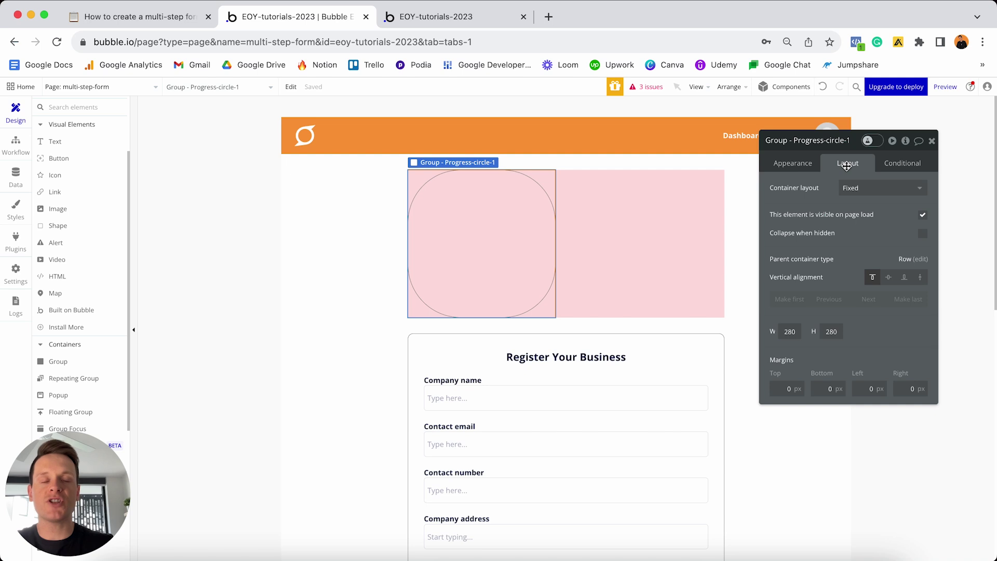
pyautogui.click(855, 191)
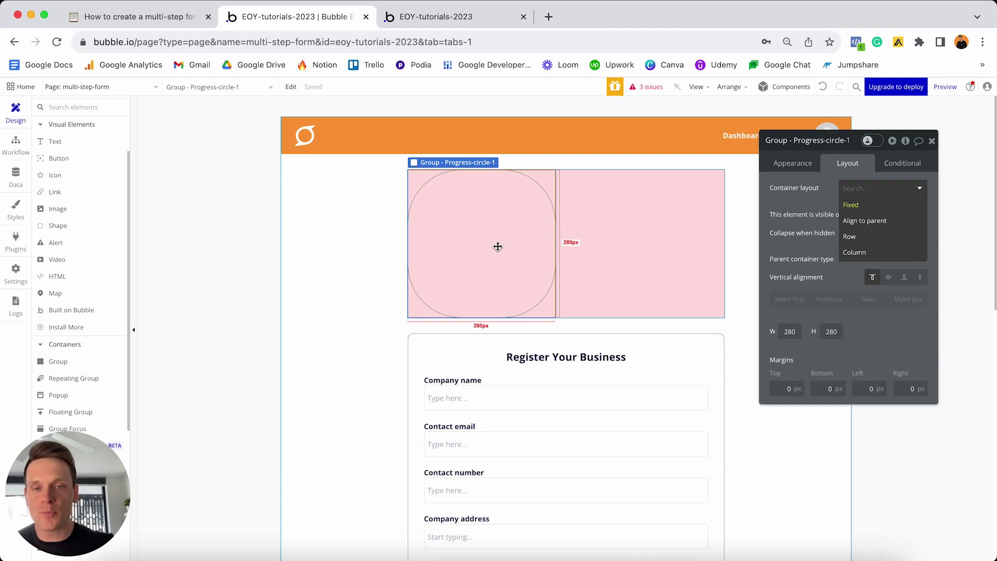
pyautogui.click(866, 237)
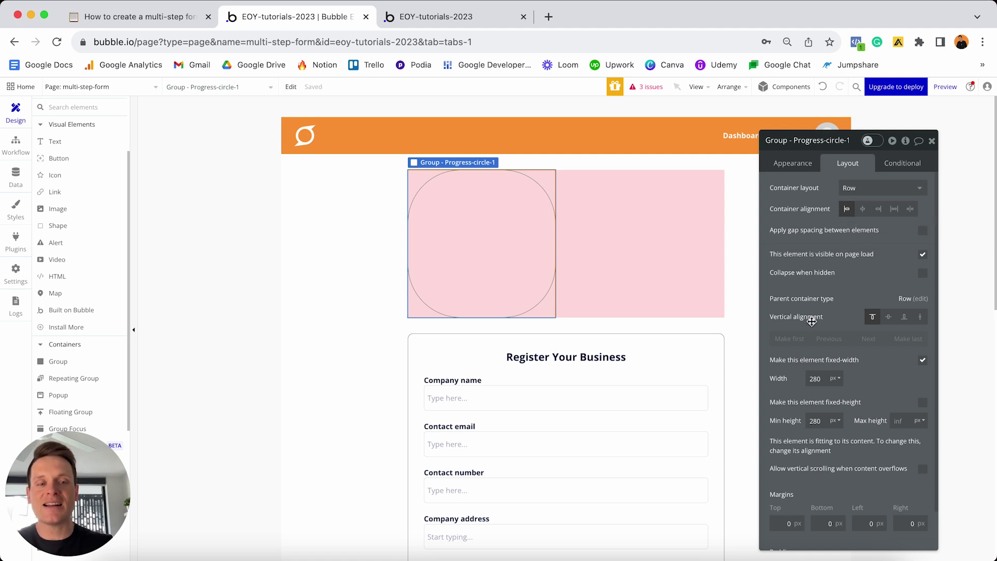
# Fix the Progress-circle-1 group's width and height at 40 px and center it vertically in the progress bar
pyautogui.doubleClick(815, 379)
pyautogui.write('40')
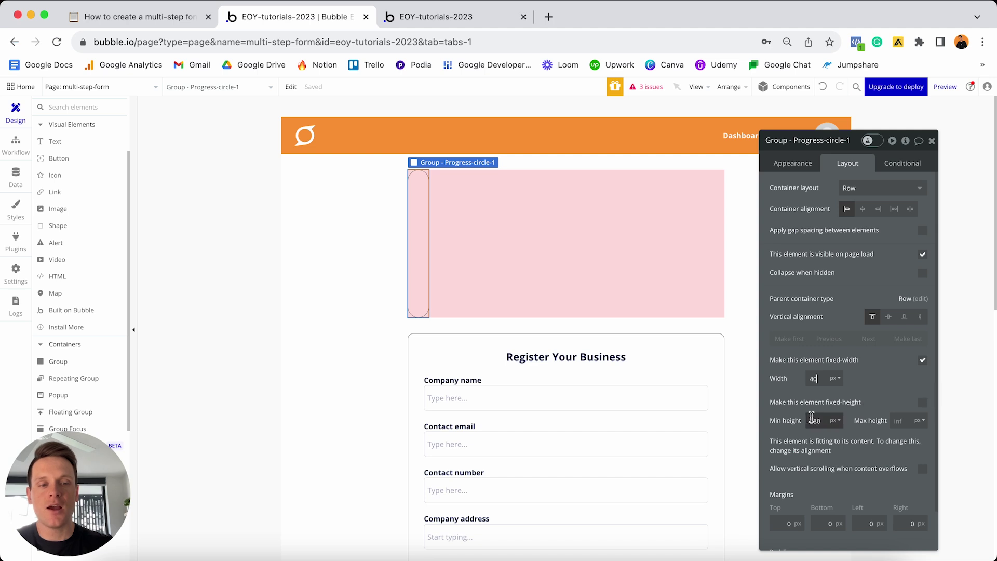
pyautogui.write('40')
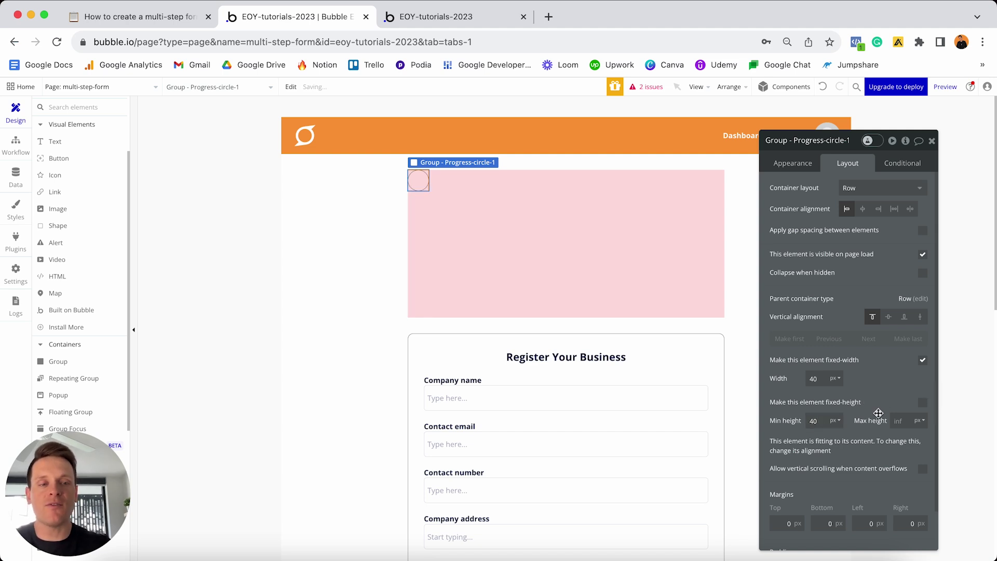
pyautogui.click(925, 405)
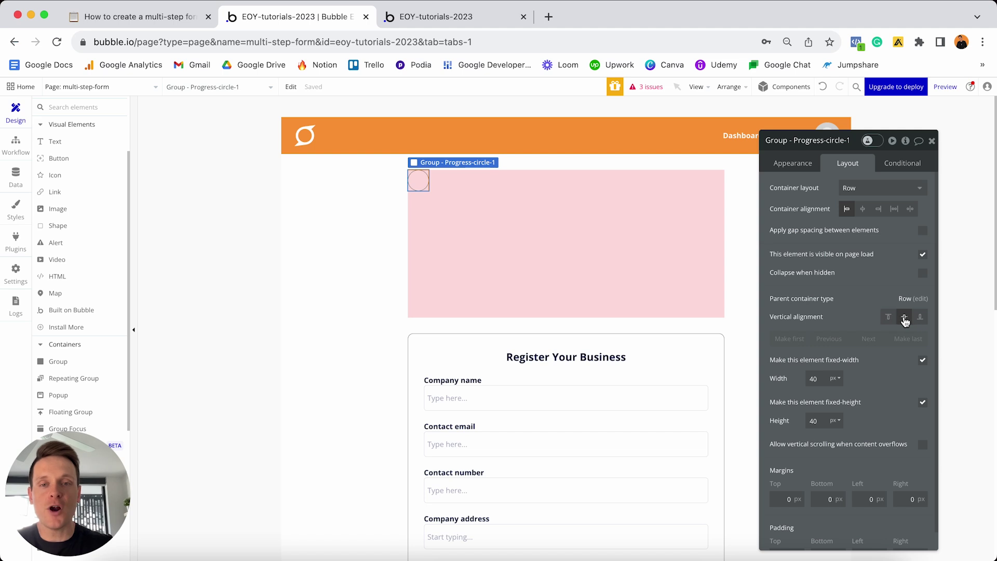
pyautogui.click(903, 318)
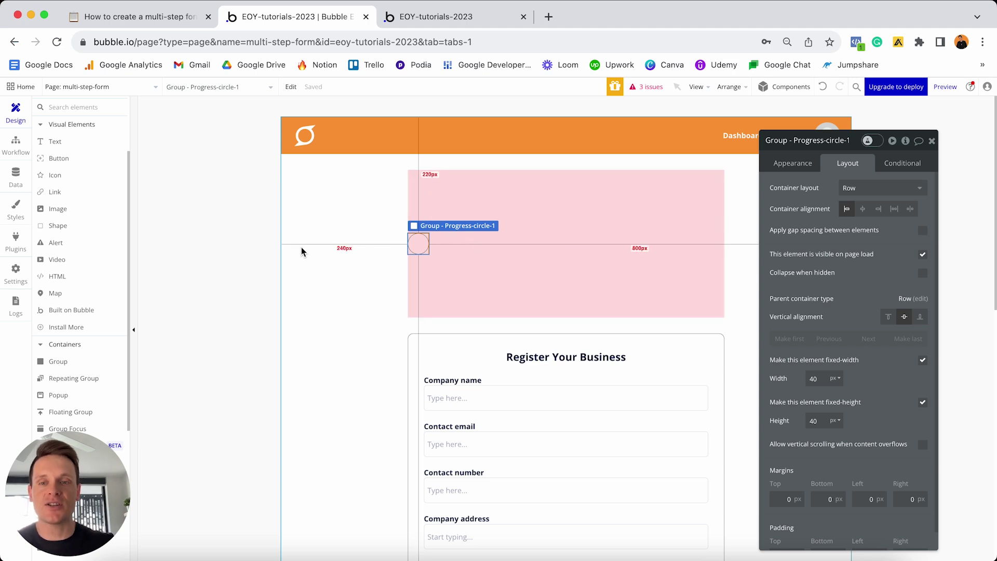
# Add a text element inside the progress circle with the content "1"
pyautogui.scroll(4, 82, 251)
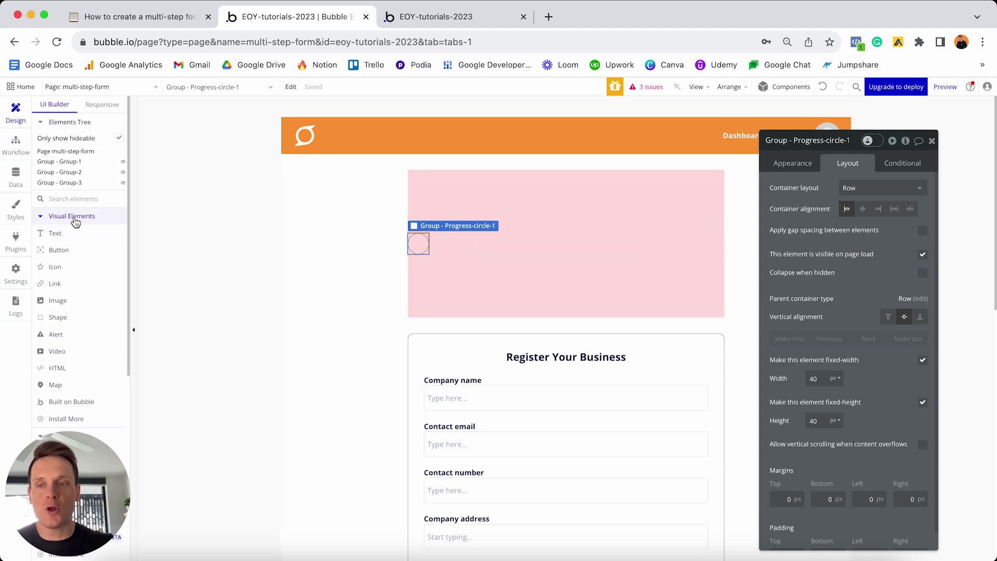
pyautogui.click(74, 237)
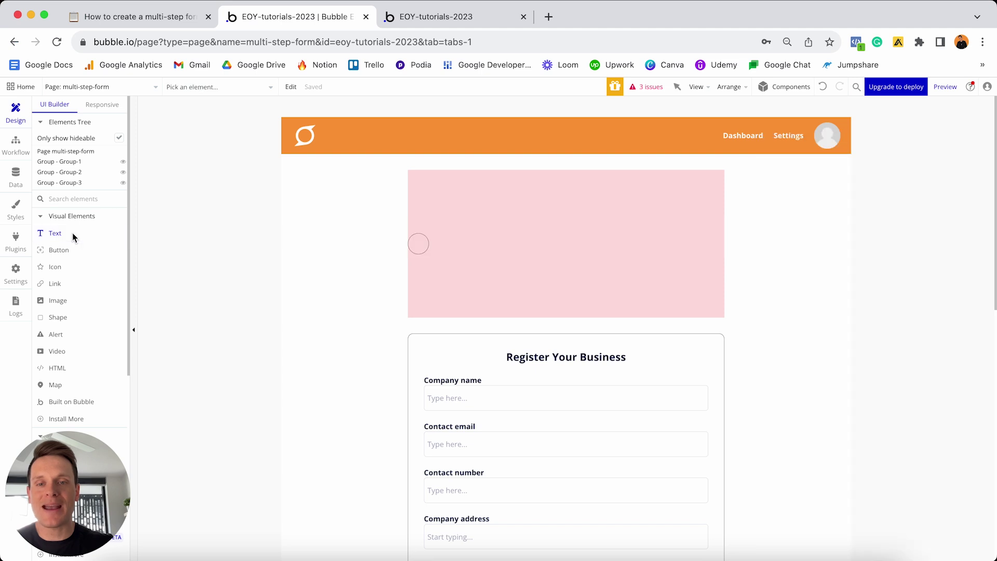
pyautogui.click(416, 244)
pyautogui.write('1')
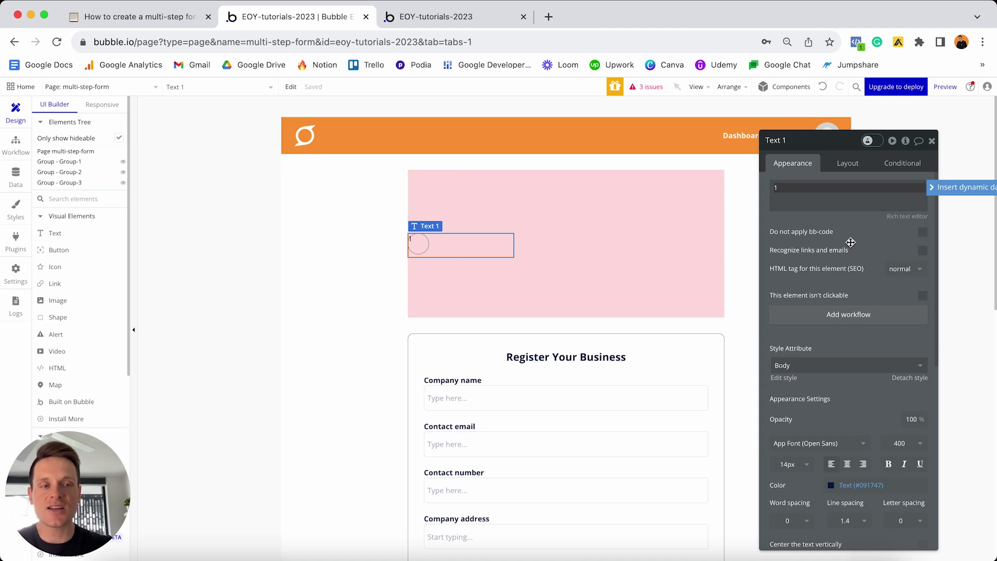
# Detach the style of the circle's number text, then make it bold and center-aligned
pyautogui.scroll(-3, 846, 240)
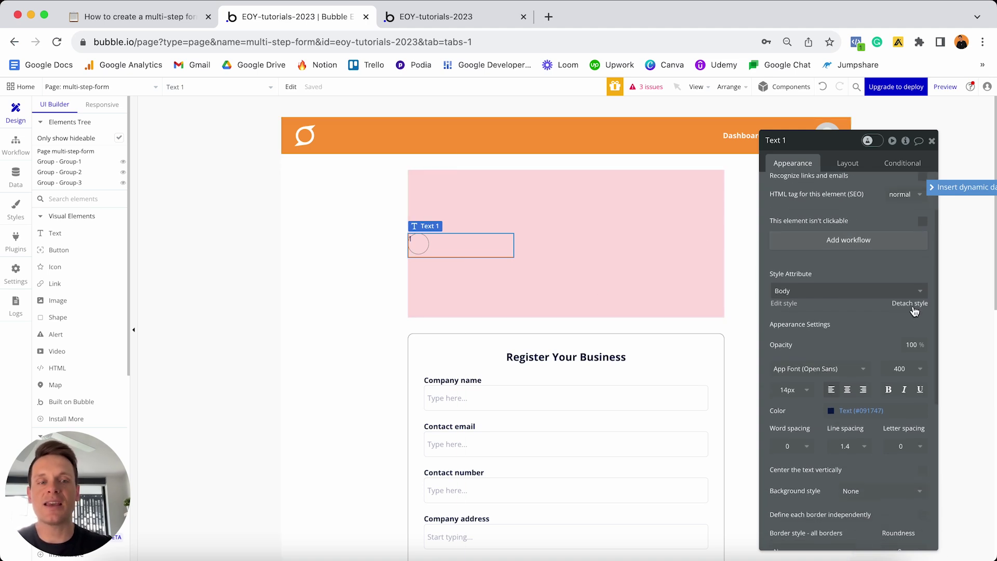
pyautogui.click(912, 305)
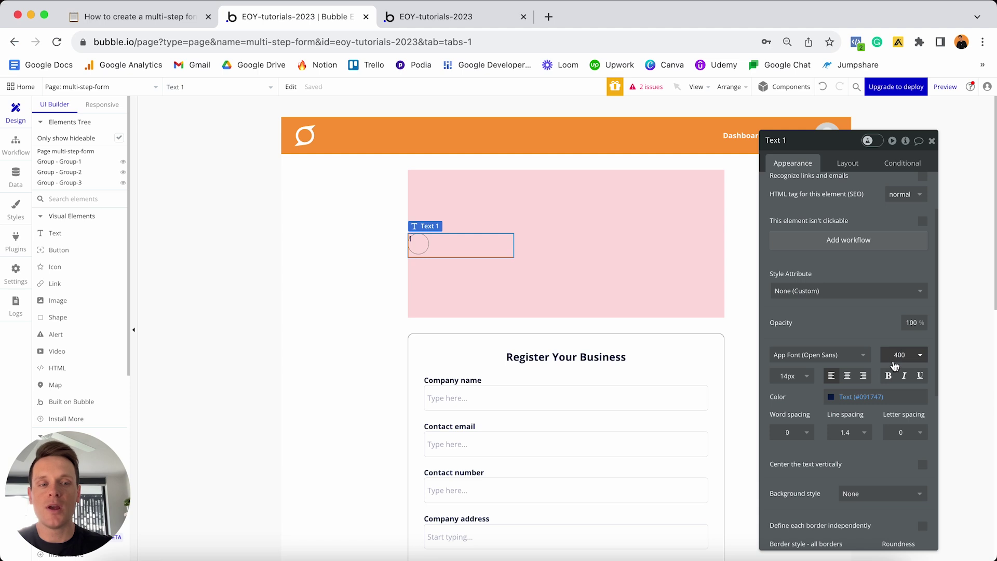
pyautogui.click(888, 376)
pyautogui.click(846, 376)
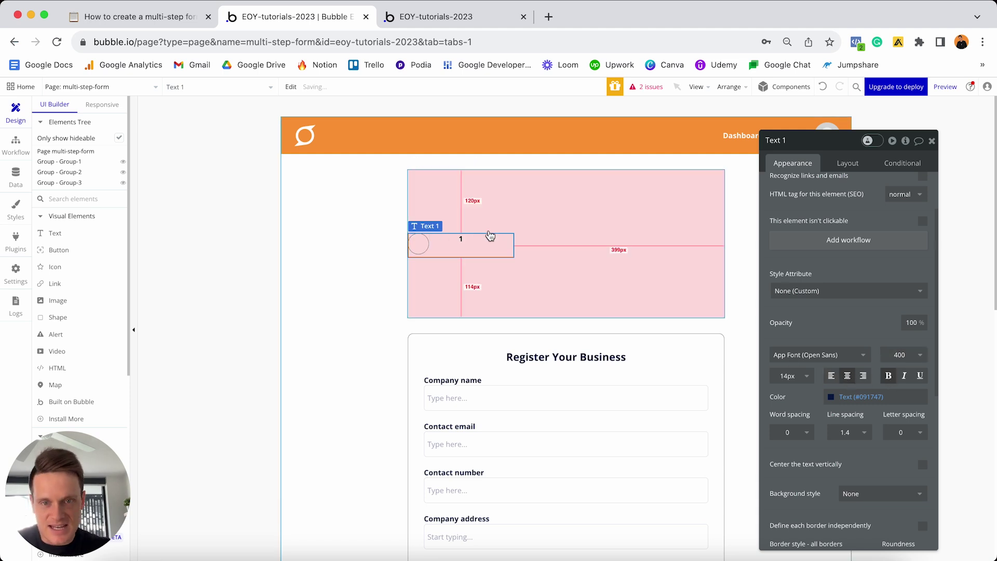
pyautogui.doubleClick(457, 241)
pyautogui.write('1')
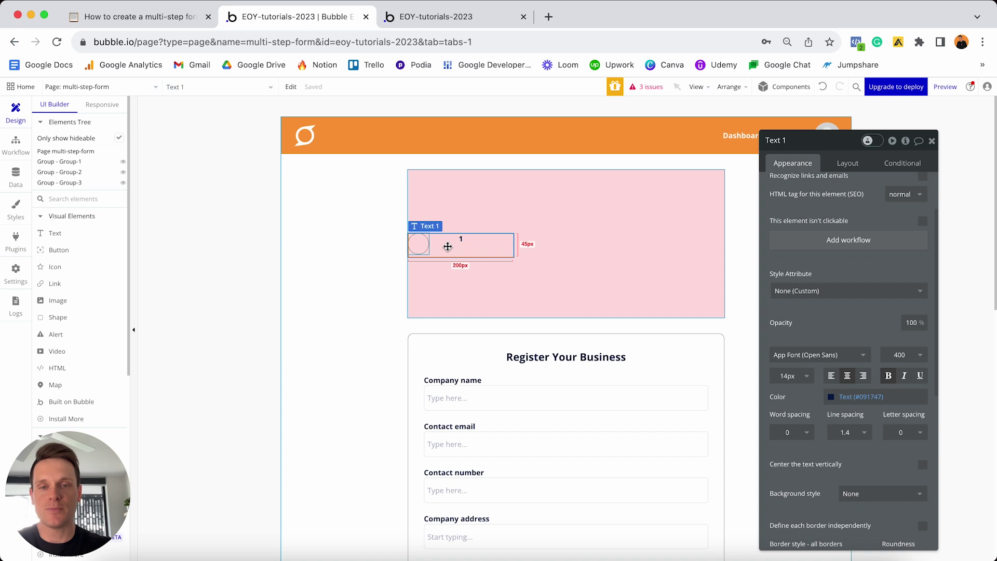
# Remove the number text's fixed width, set its minimum width and height to 0 px, and center it vertically in the circle
pyautogui.click(836, 164)
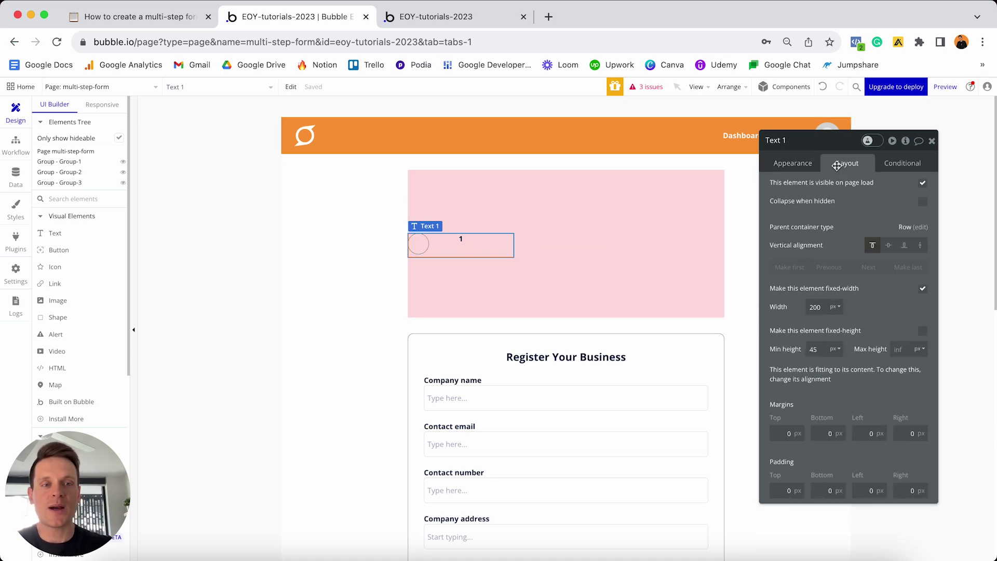
pyautogui.click(921, 289)
pyautogui.click(824, 307)
pyautogui.doubleClick(824, 307)
pyautogui.write('0')
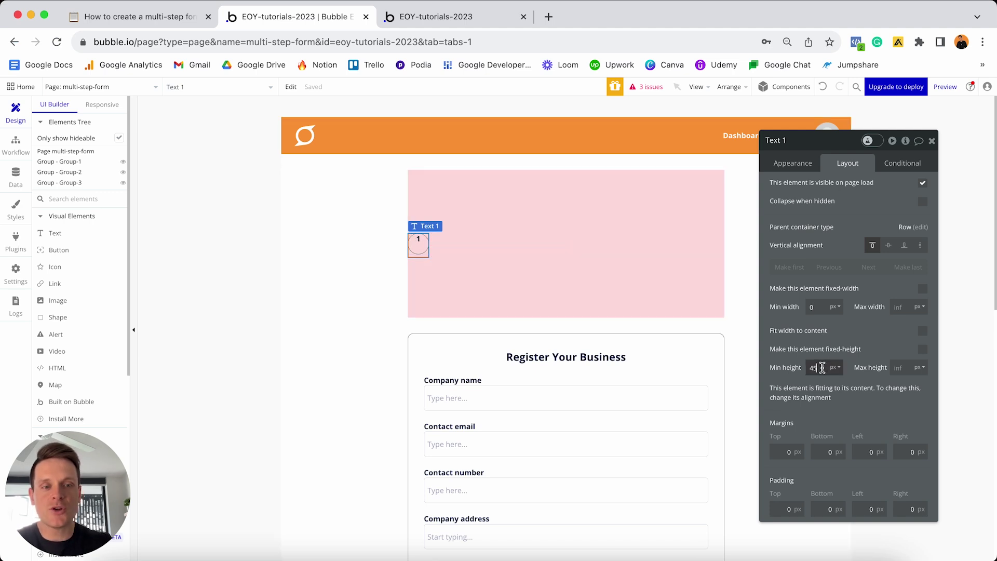
pyautogui.write('0')
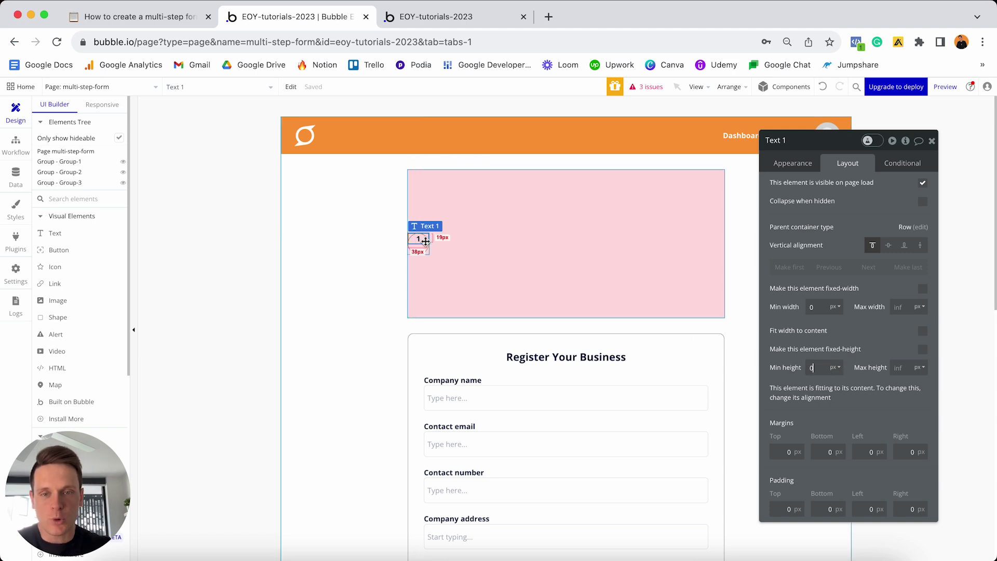
pyautogui.click(889, 245)
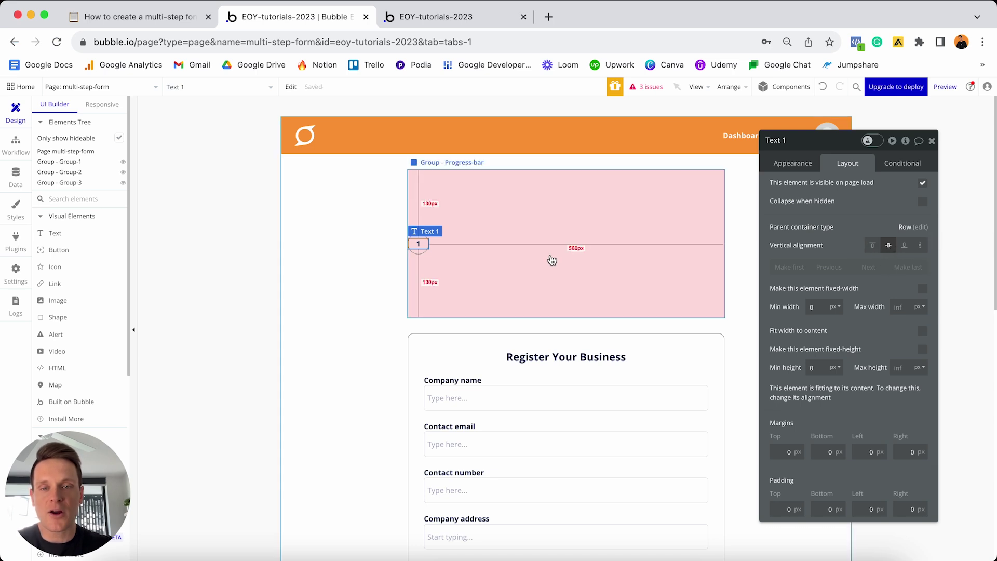
# Center the contents of the Progress-circle-1 group horizontally and paste two copies of the circle beside it in the progress bar
pyautogui.click(420, 258)
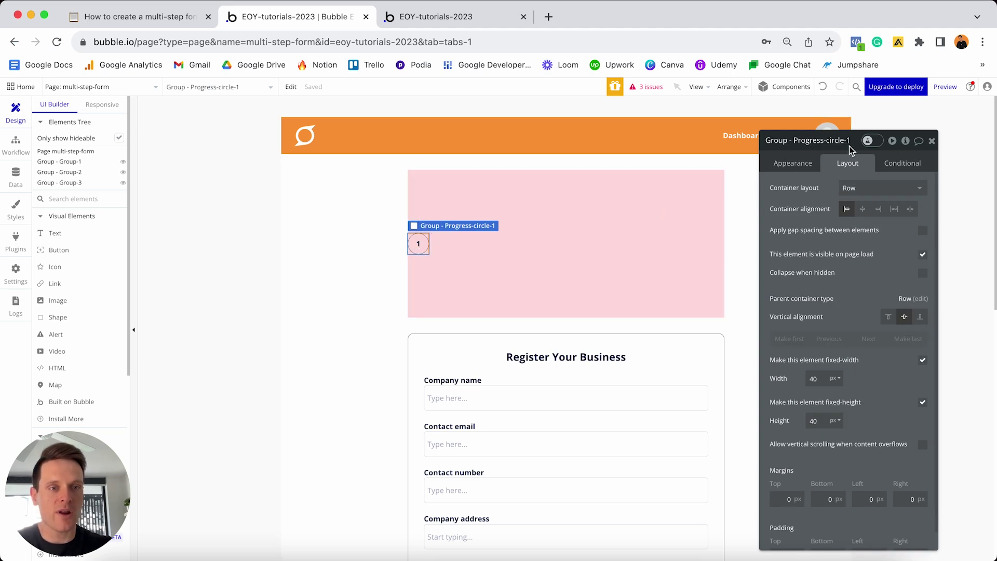
pyautogui.click(863, 211)
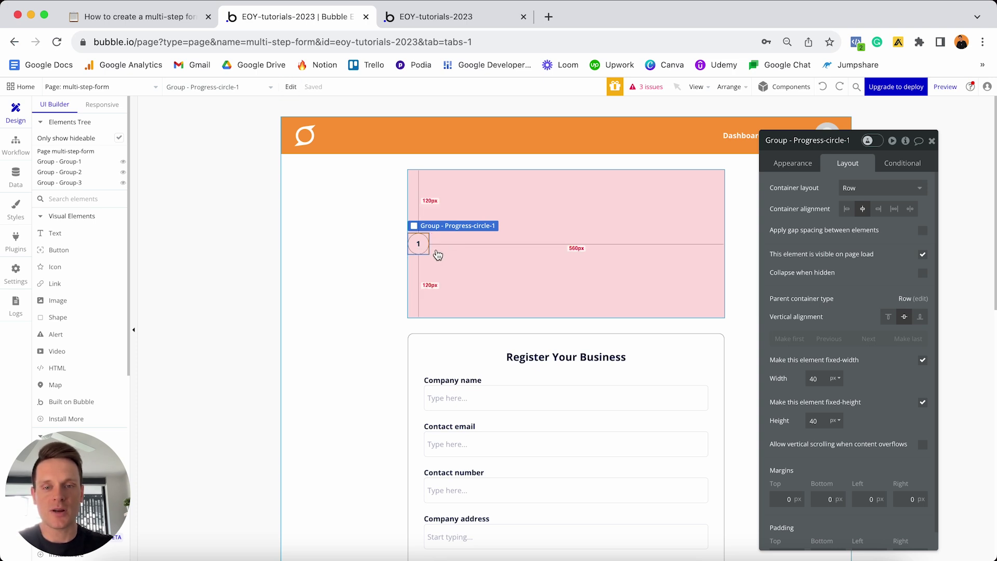
pyautogui.click(451, 247)
pyautogui.hotkey('ctrl', 'v')
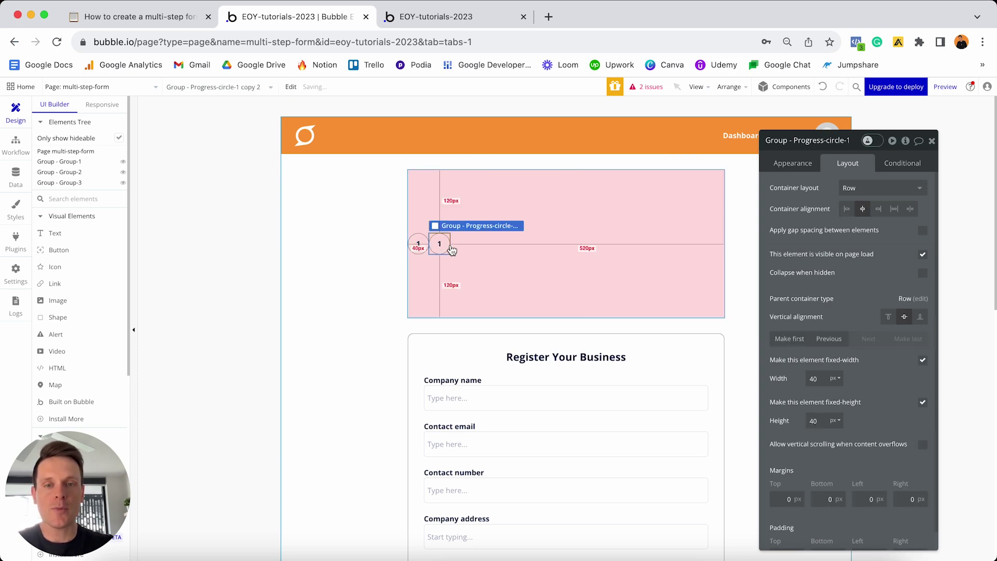
pyautogui.click(491, 252)
pyautogui.hotkey('ctrl', 'v')
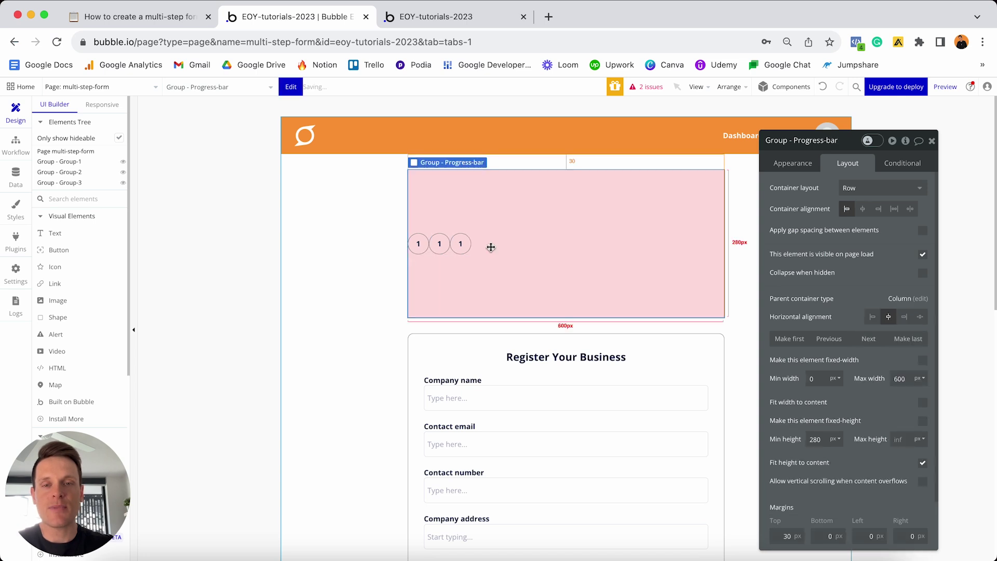
# Rename the second circle's group as Group - Progress-circle-2 and change its number text to "2"
pyautogui.click(439, 240)
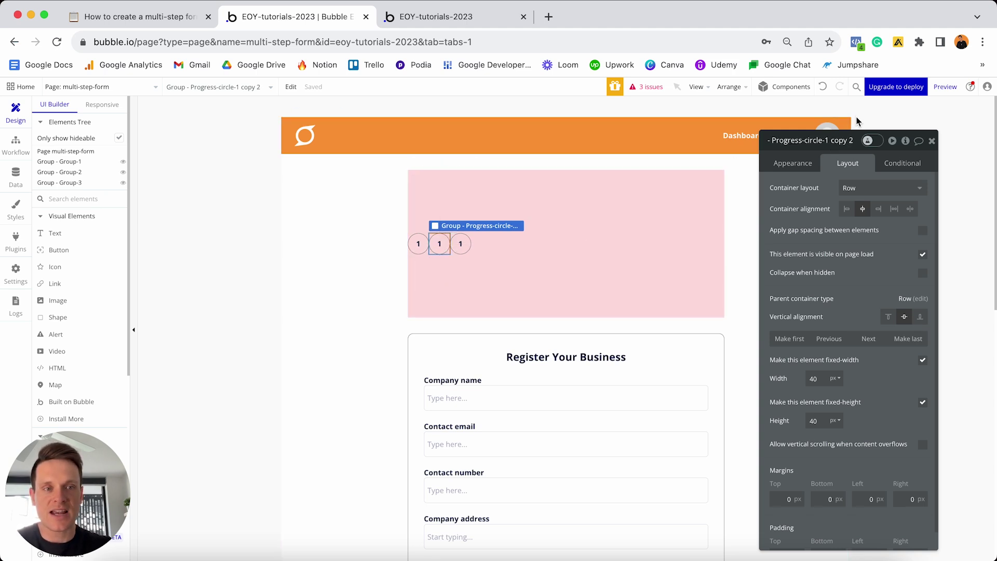
pyautogui.press('shift+super+Right')
pyautogui.write('2')
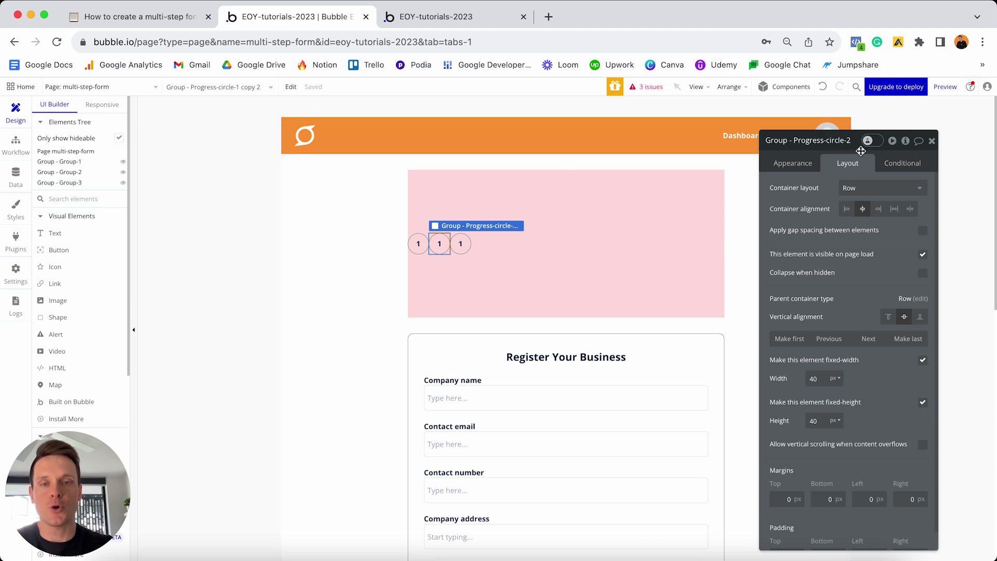
pyautogui.click(442, 243)
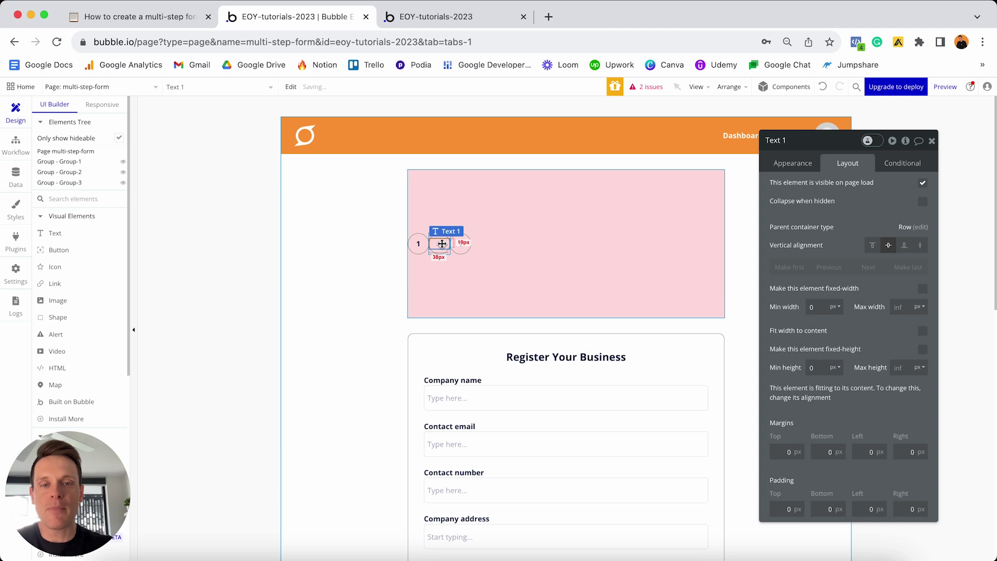
pyautogui.click(800, 165)
pyautogui.click(798, 181)
pyautogui.press('BackSpace')
pyautogui.write('2')
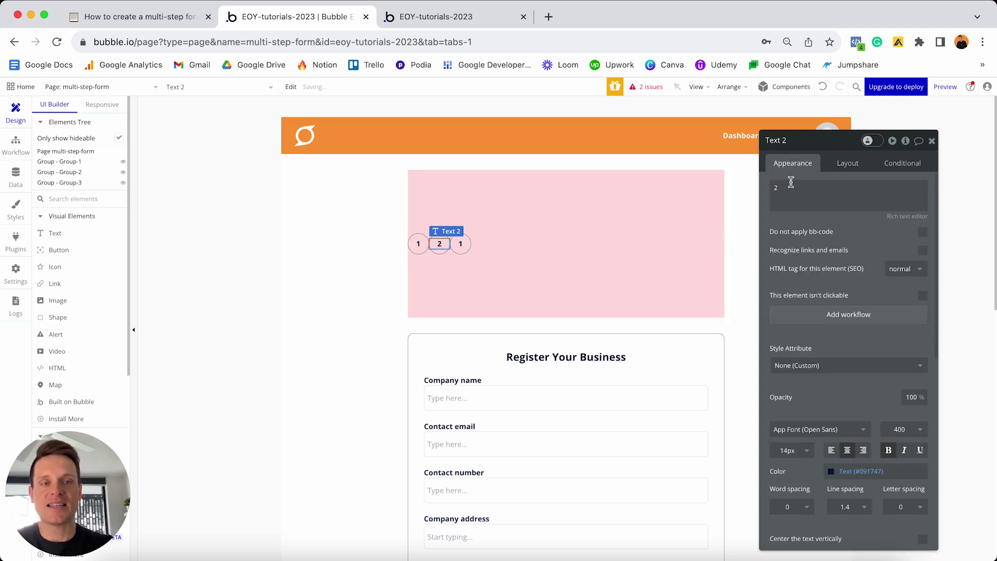
# Rename the third circle's group as Group - Progress-circle-3 and change its number text to "3"
pyautogui.click(463, 252)
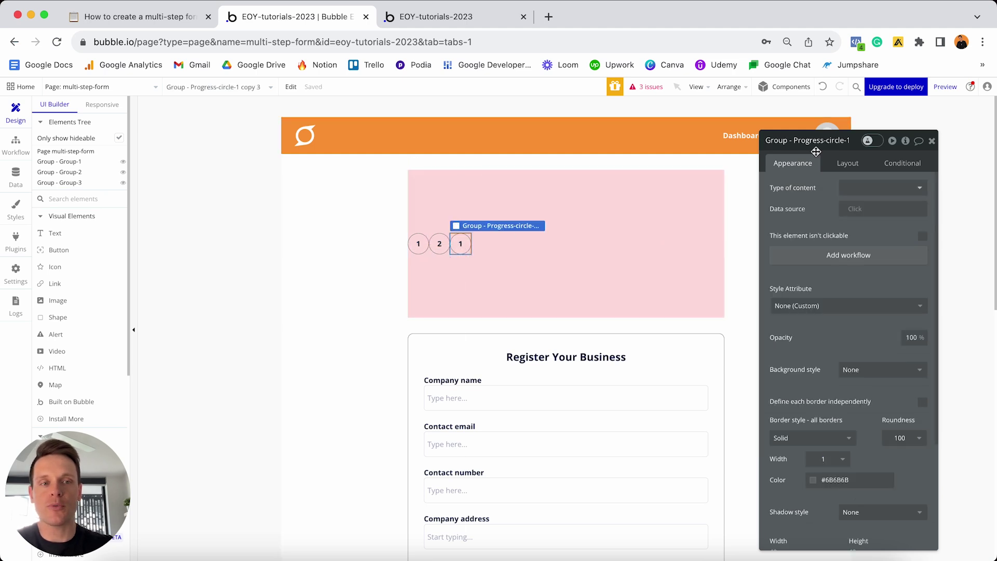
pyautogui.click(829, 139)
pyautogui.moveTo(828, 139); pyautogui.dragTo(846, 127)
pyautogui.write('3')
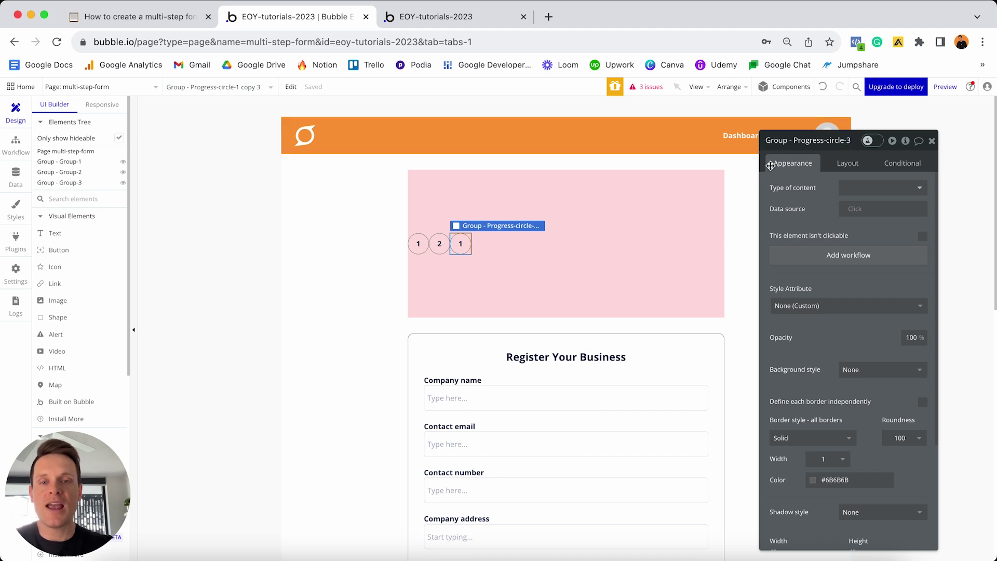
pyautogui.click(461, 244)
pyautogui.doubleClick(801, 196)
pyautogui.write('3')
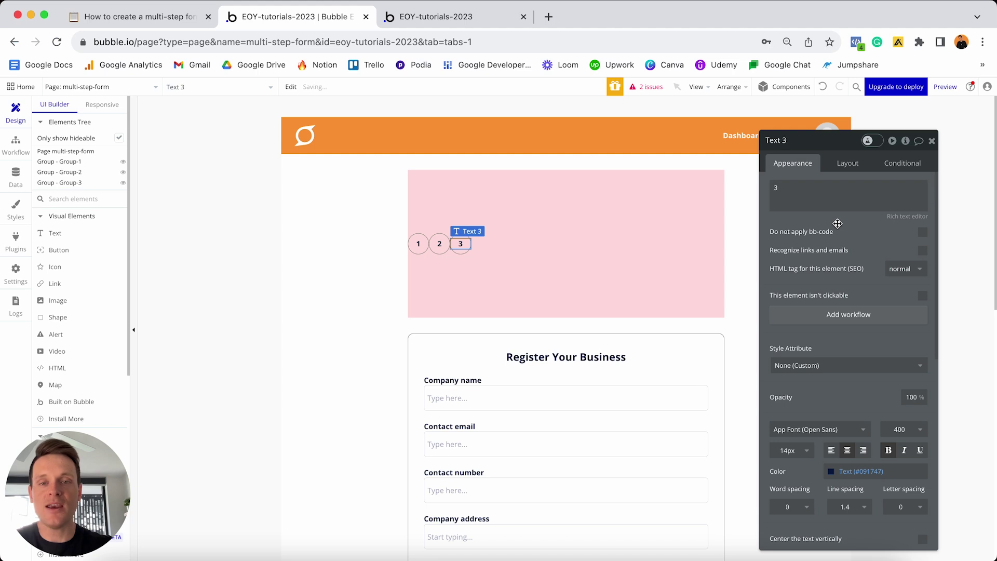
# Add a group between circles 1 and 2 in the progress bar and name it Group - Progress-bar-1
pyautogui.click(486, 272)
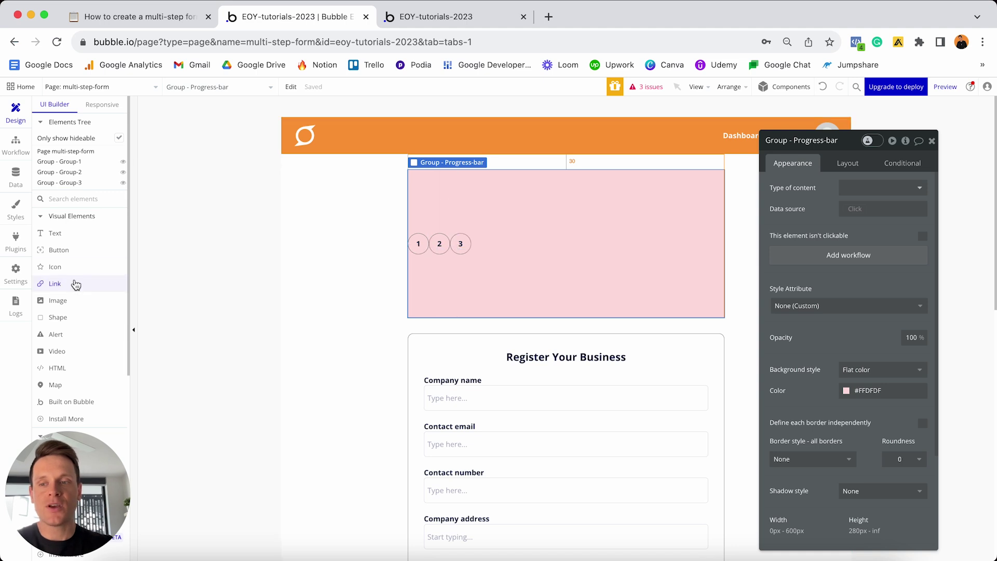
pyautogui.scroll(-3, 75, 283)
pyautogui.click(55, 344)
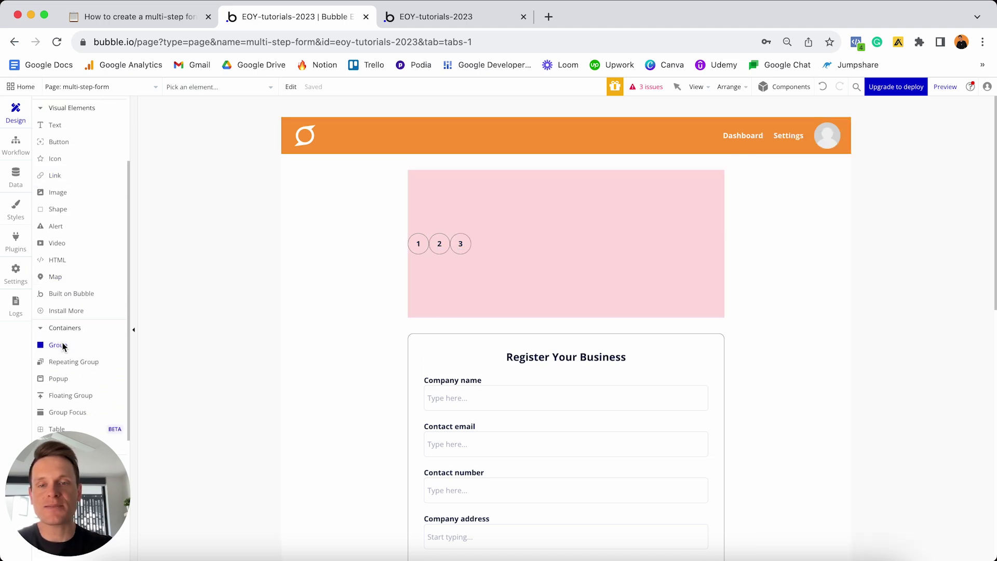
pyautogui.click(428, 260)
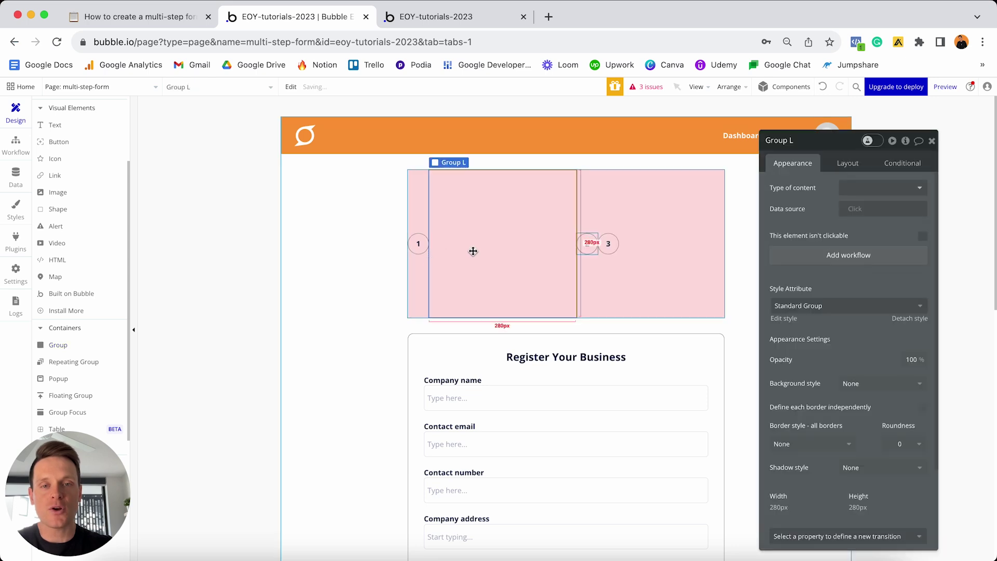
pyautogui.click(831, 138)
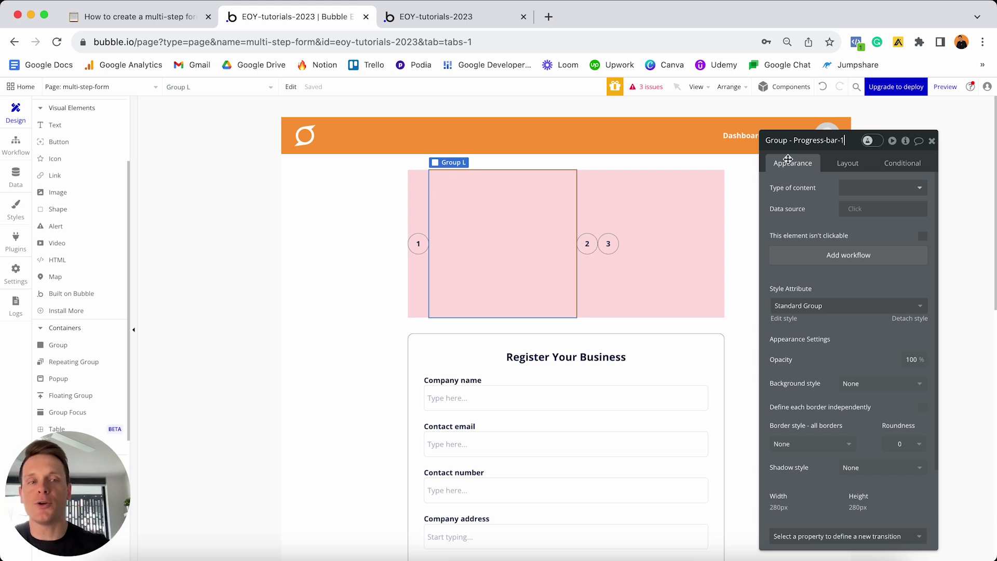
# Detach the style of the Progress-bar-1 group and define its borders independently, with solid top and bottom borders
pyautogui.scroll(-2, 823, 224)
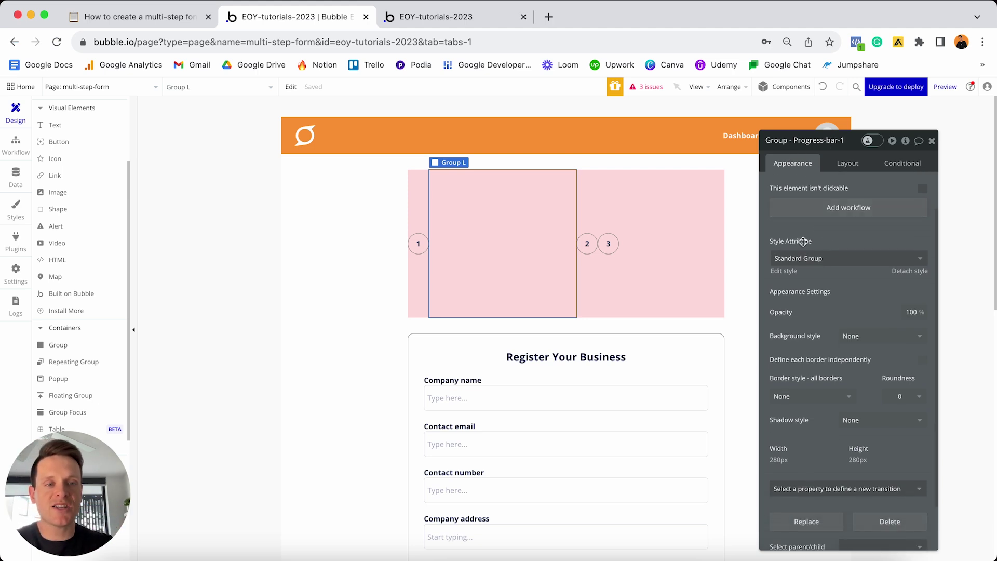
pyautogui.click(910, 271)
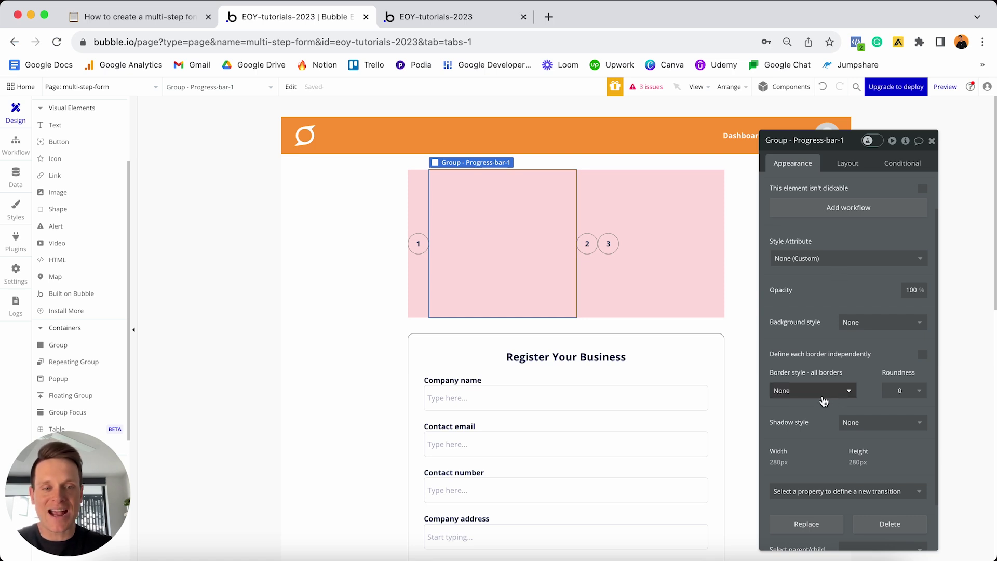
pyautogui.click(823, 397)
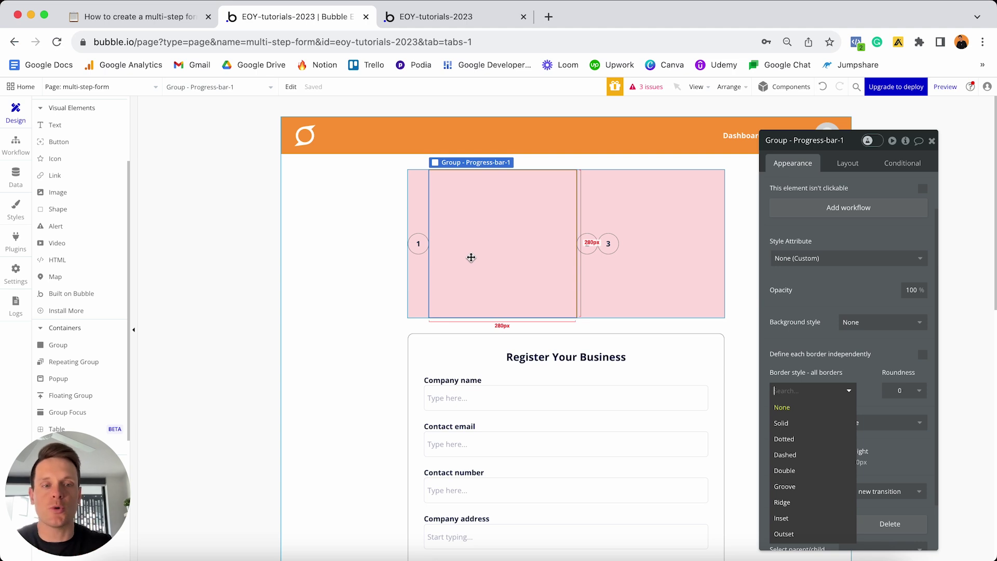
pyautogui.click(863, 353)
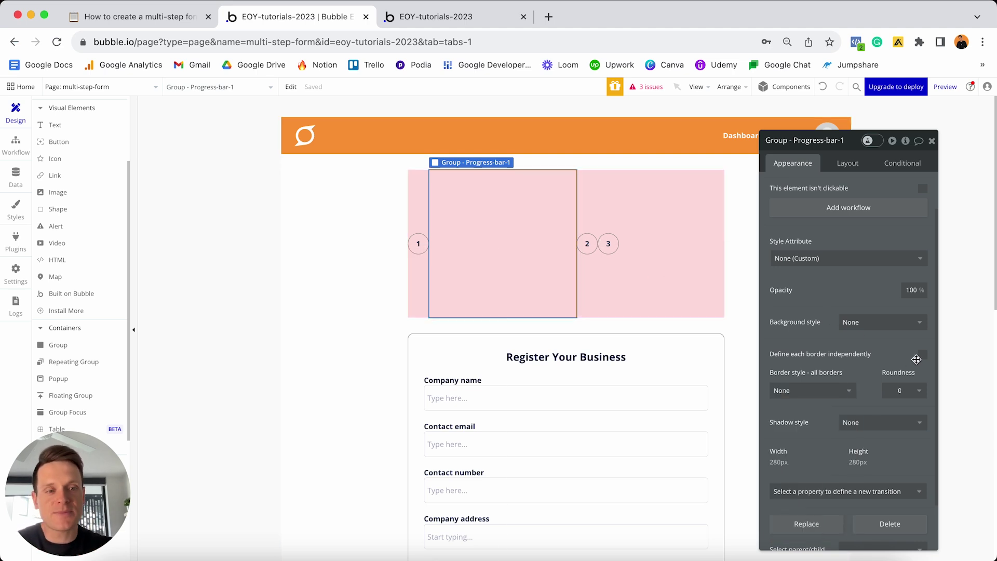
pyautogui.click(924, 357)
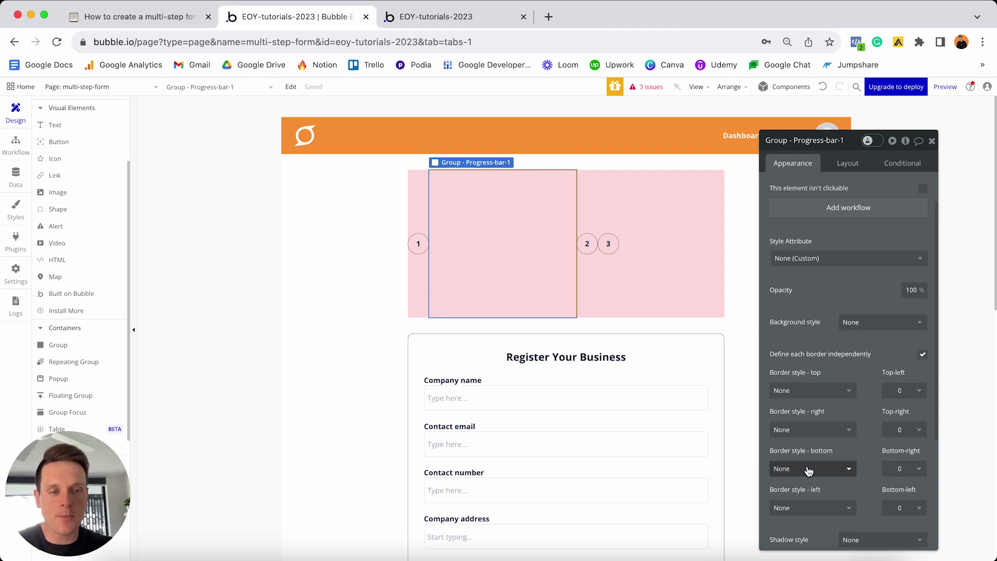
pyautogui.click(805, 391)
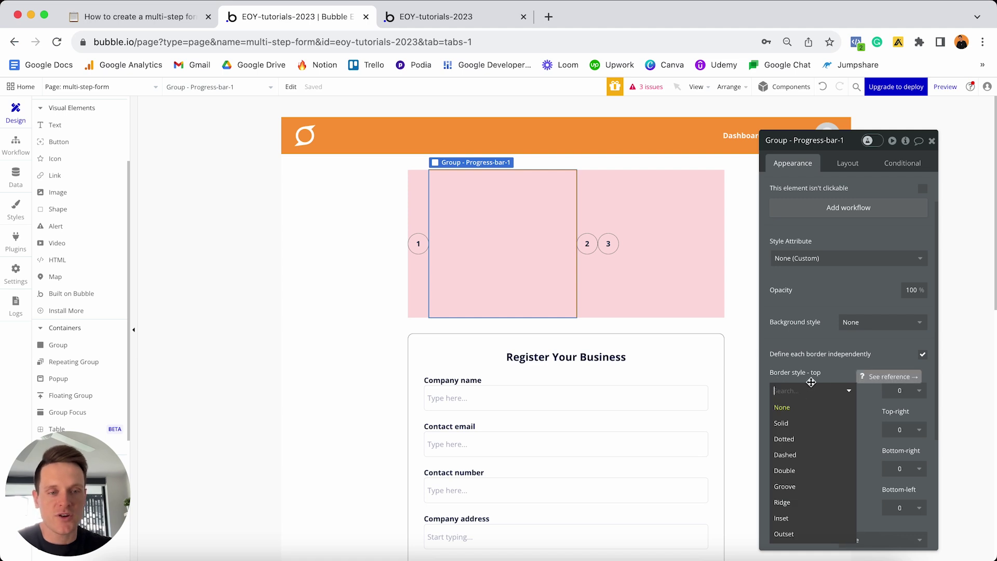
pyautogui.click(787, 423)
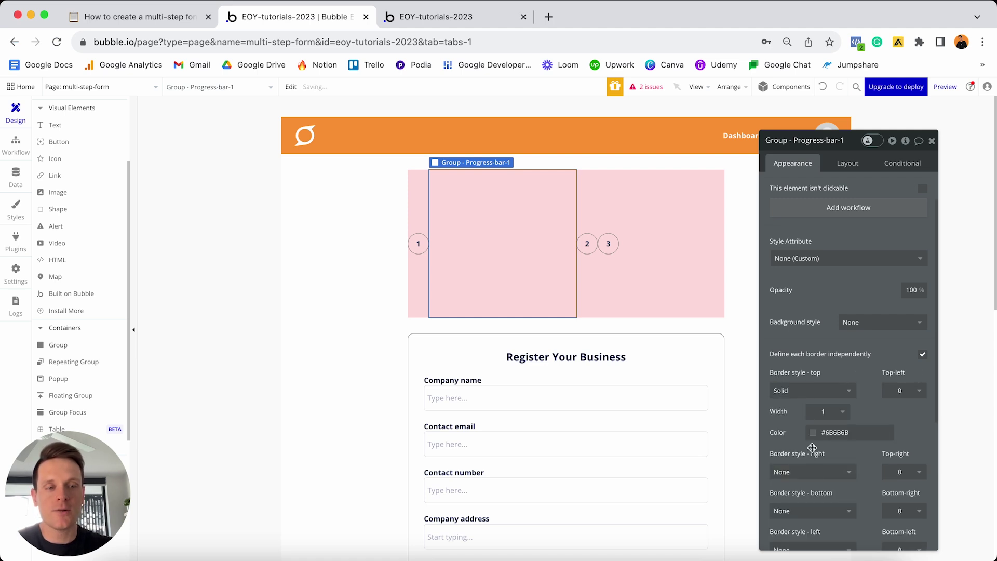
pyautogui.click(819, 511)
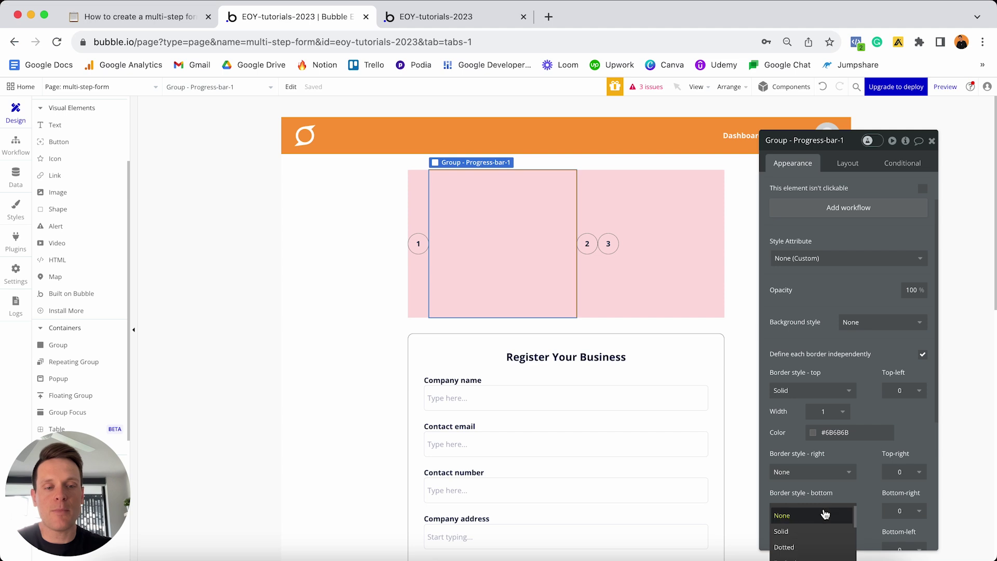
pyautogui.click(802, 531)
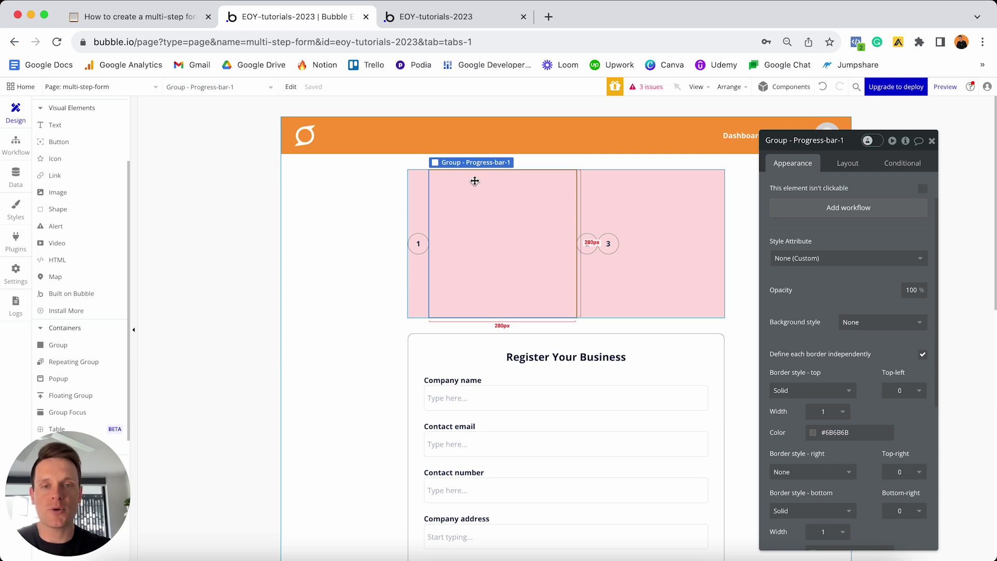
# Set the Progress-bar-1 group's container layout to Row, remove its fixed width, and set its minimum width to 0 px
pyautogui.click(848, 163)
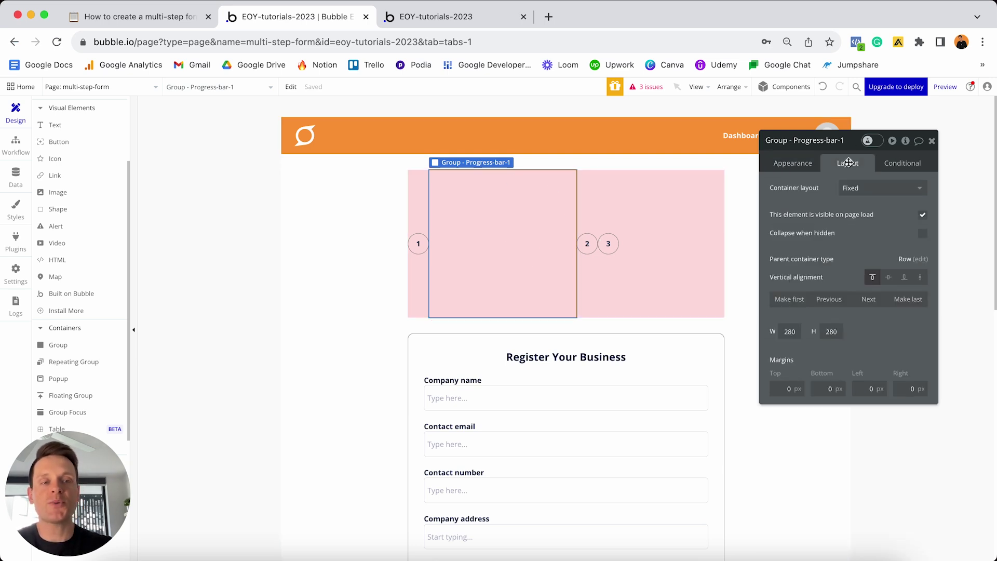
pyautogui.click(856, 193)
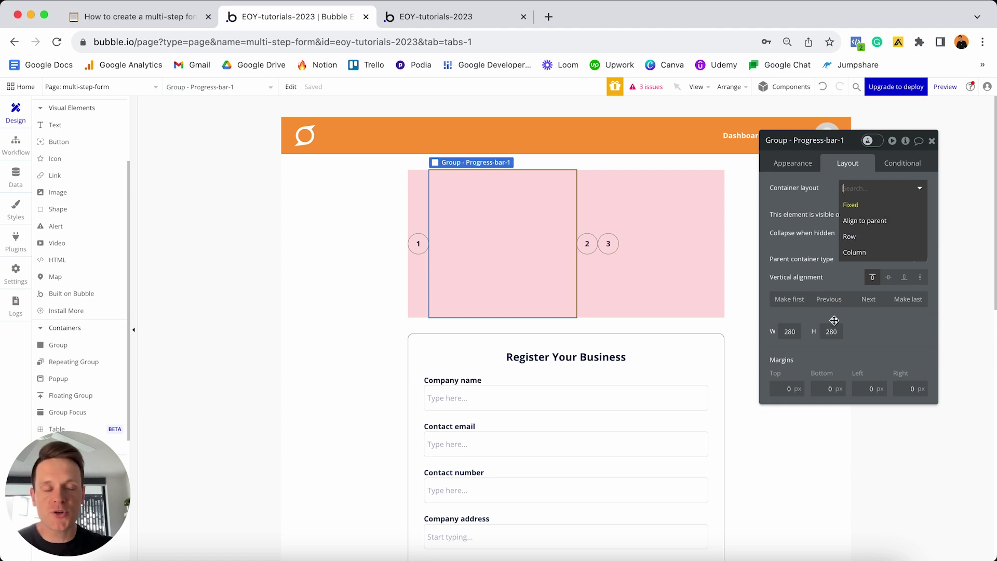
pyautogui.click(868, 240)
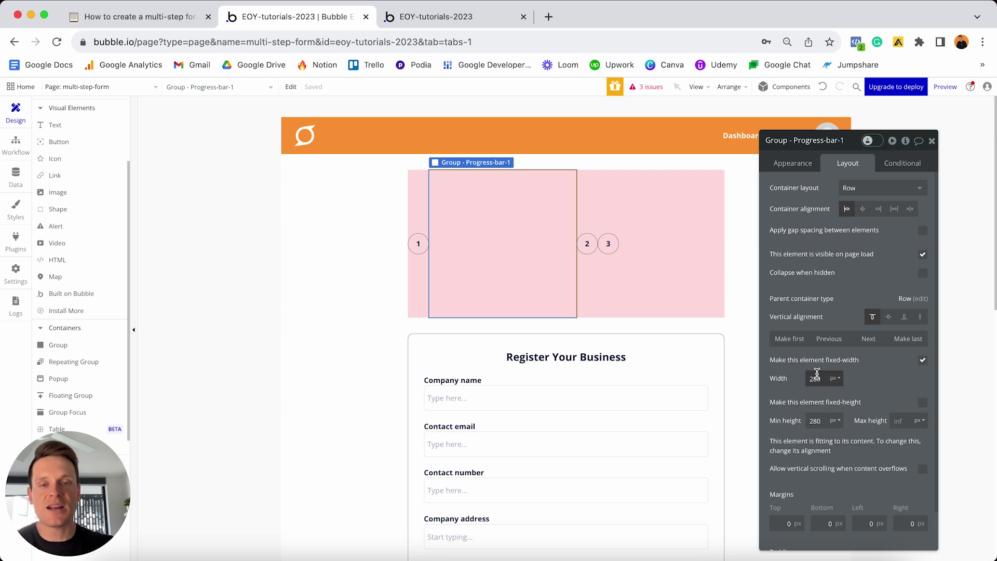
pyautogui.click(922, 360)
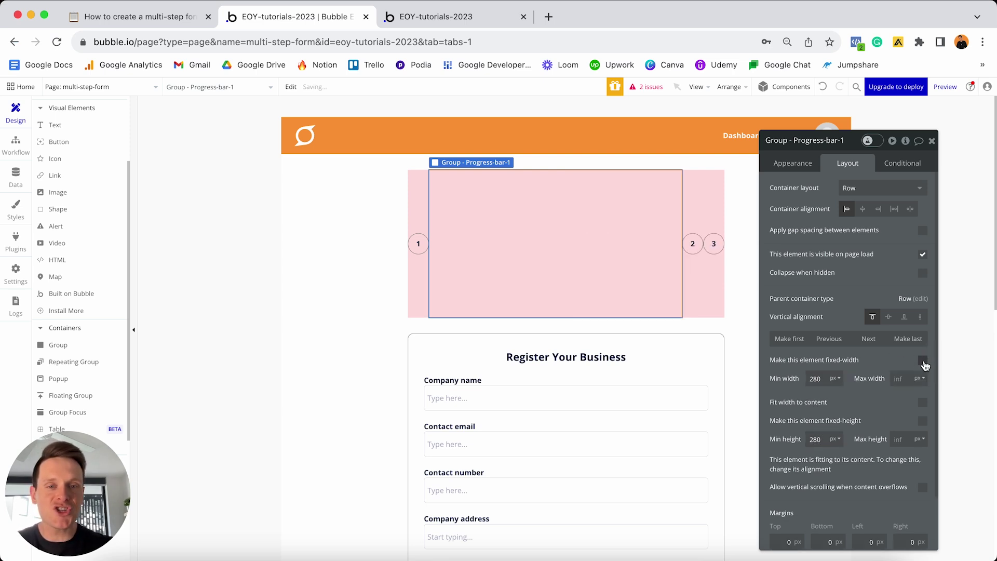
pyautogui.click(828, 374)
pyautogui.write('0')
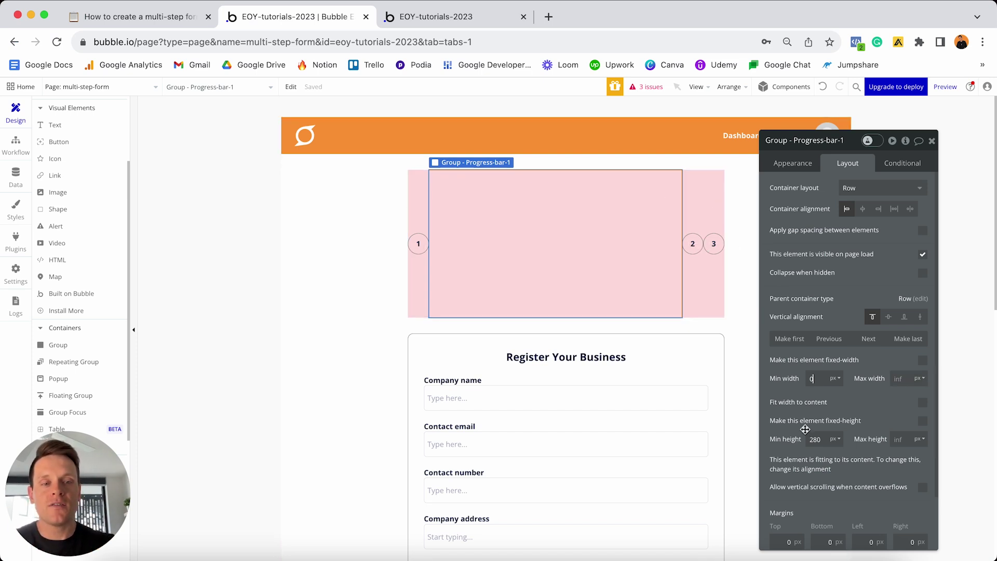
# Fix the Progress-bar-1 group's height at 10 px and center it vertically in the progress bar
pyautogui.doubleClick(816, 439)
pyautogui.write('10')
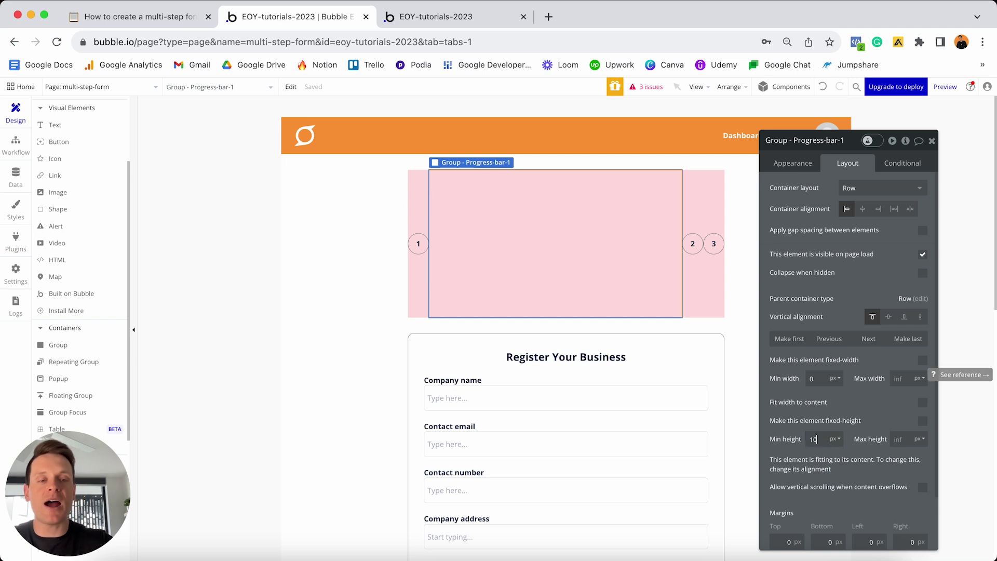
pyautogui.click(922, 421)
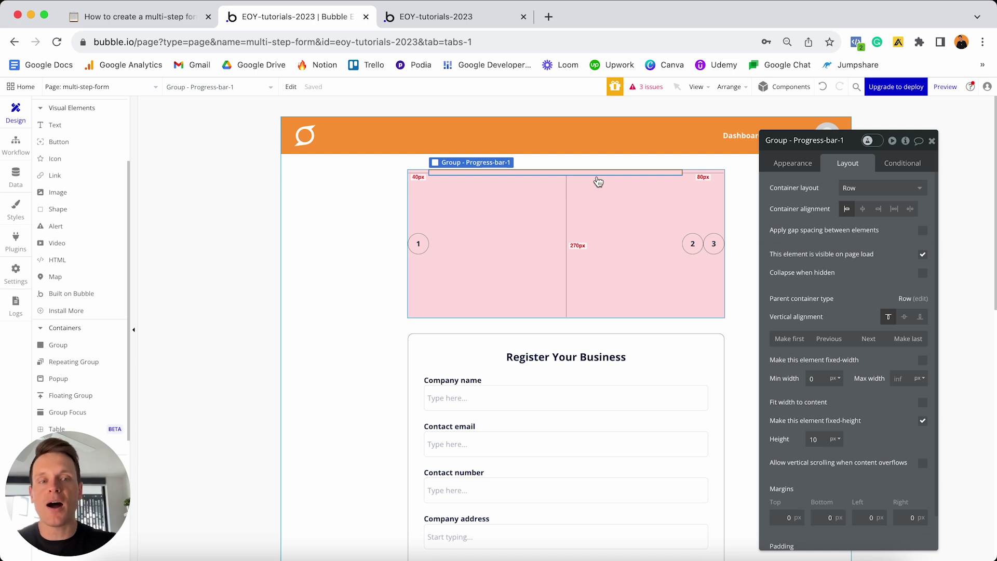
pyautogui.click(903, 317)
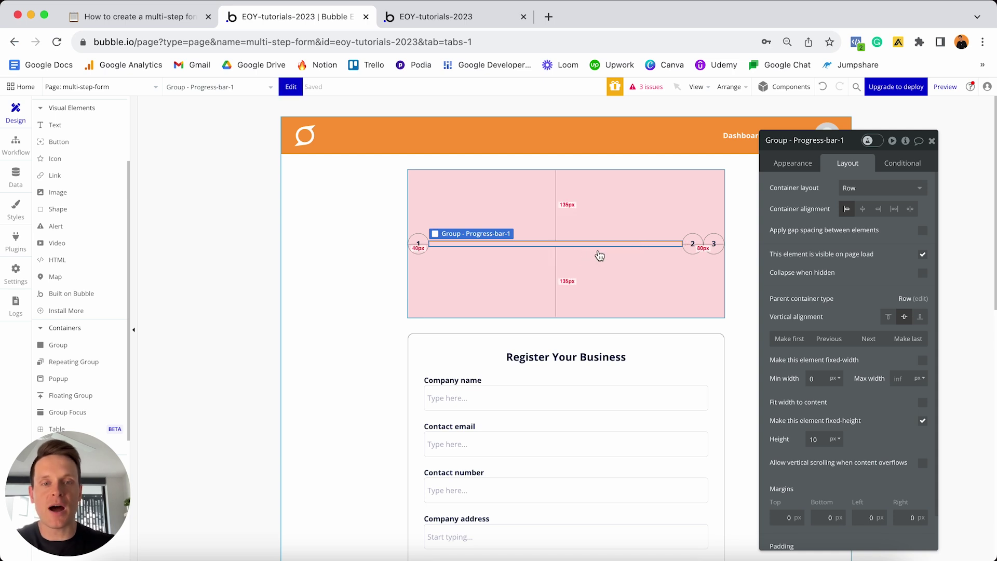
# Paste a copy of the Progress-bar-1 group, rename it Group - Progress-bar-2, and move it between circles 2 and 3
pyautogui.hotkey('ctrl', 'v')
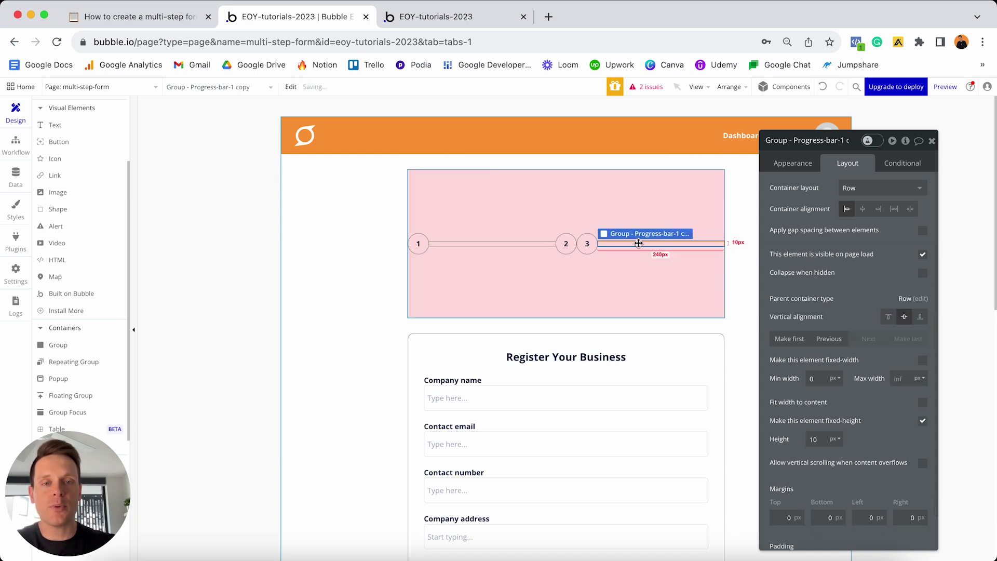
pyautogui.moveTo(639, 244); pyautogui.dragTo(593, 248)
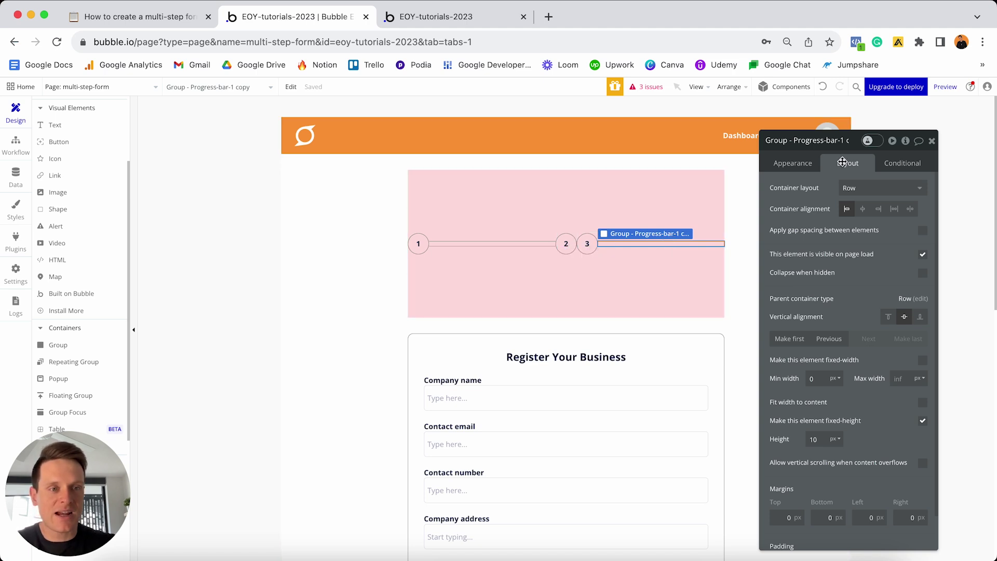
pyautogui.click(842, 143)
pyautogui.moveTo(852, 140); pyautogui.dragTo(831, 141)
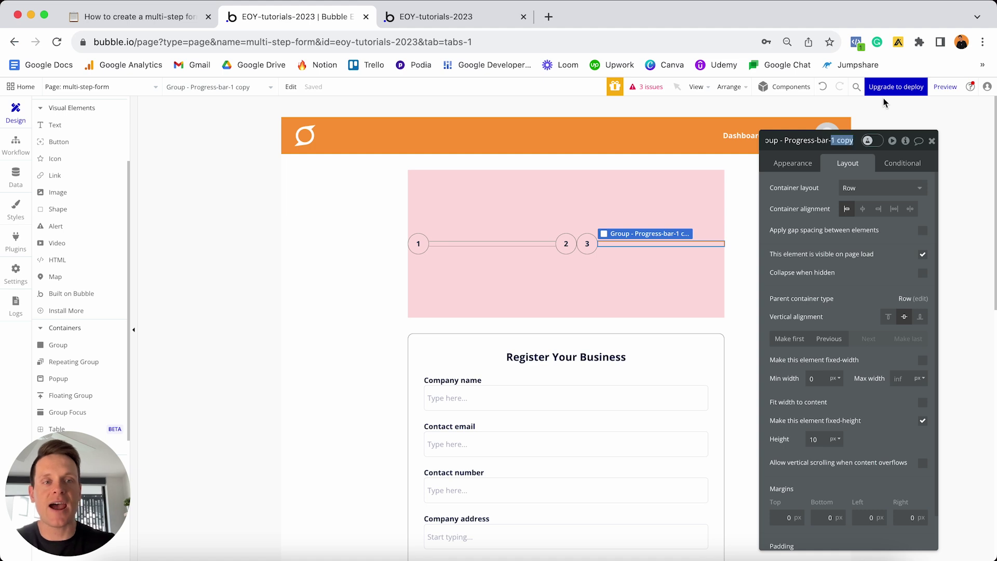
pyautogui.write('2')
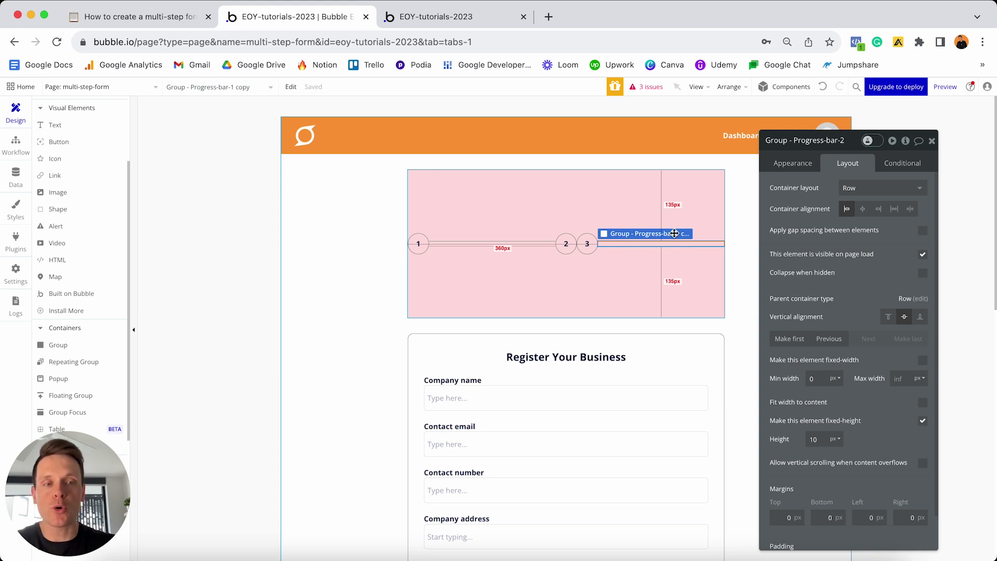
pyautogui.click(828, 342)
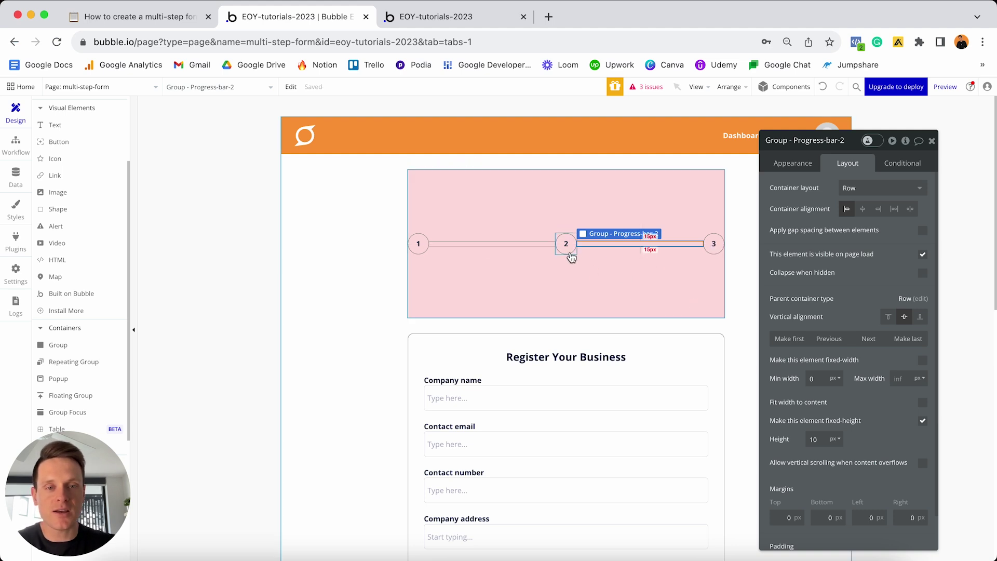
# Set the minimum height of the parent Group - Progress-bar to 0 px
pyautogui.click(693, 280)
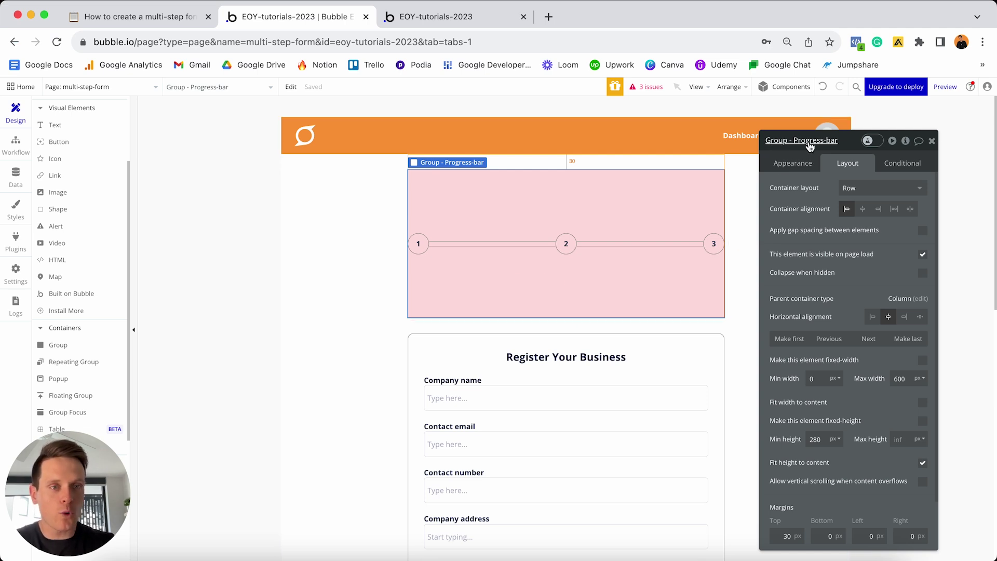
pyautogui.click(823, 438)
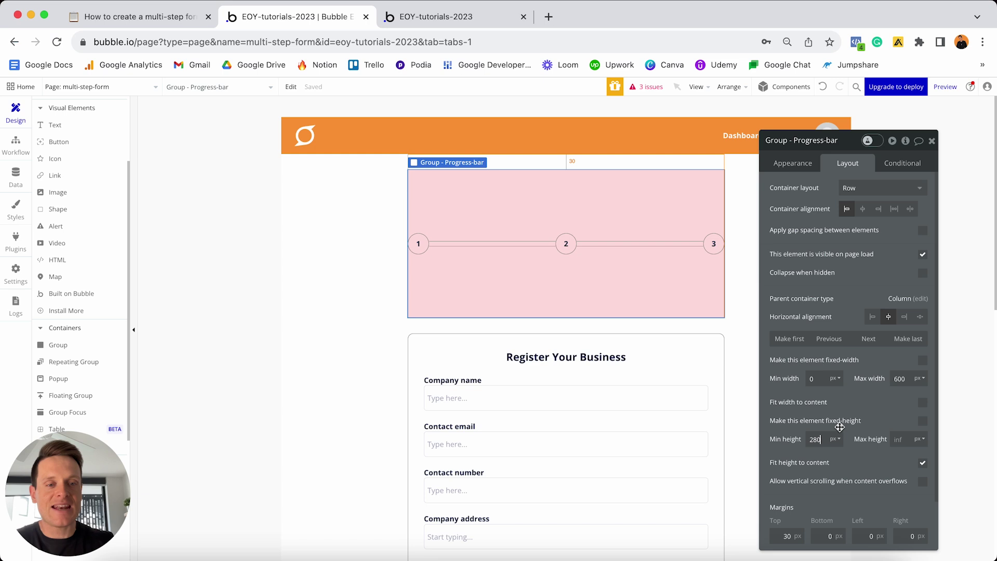
pyautogui.write('0')
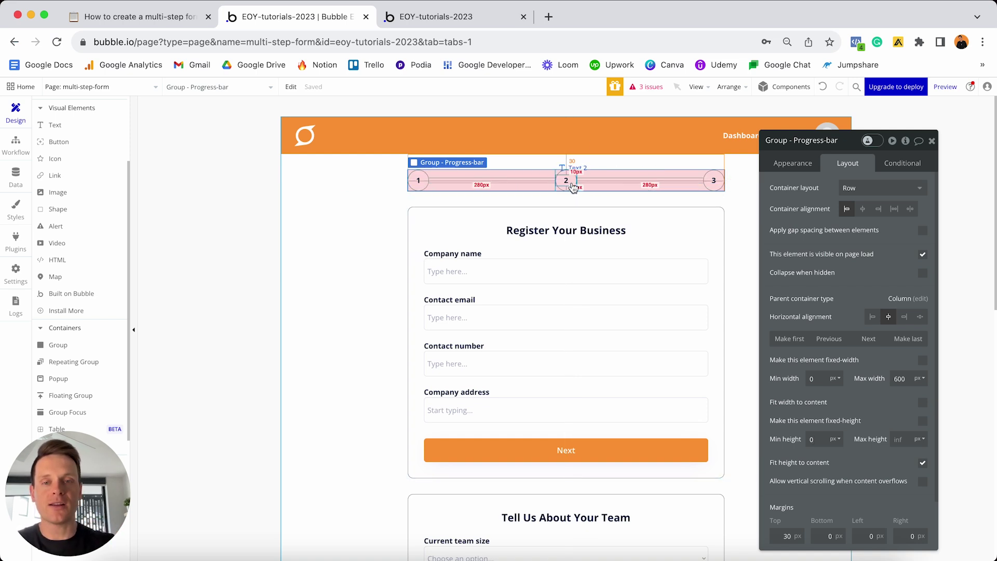
# Add a condition to Group - Progress-circle-1 for when multi-step-form's Display-group-1 is yes
pyautogui.click(422, 174)
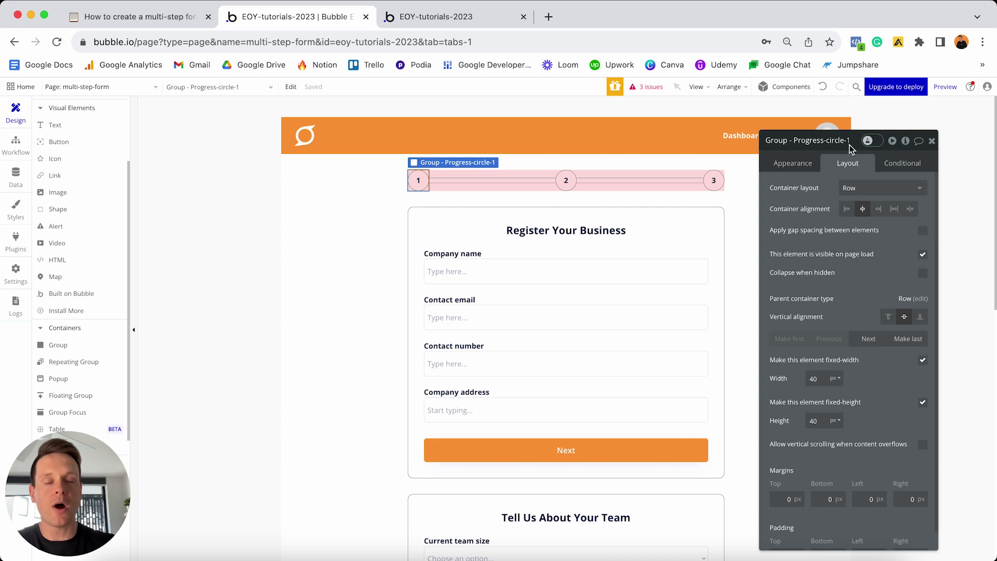
pyautogui.click(909, 164)
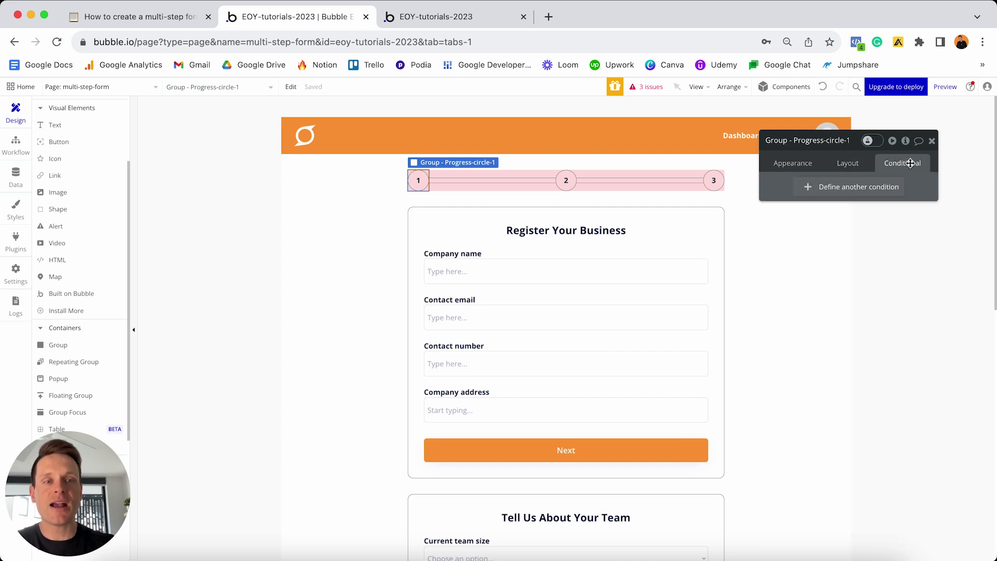
pyautogui.click(828, 188)
pyautogui.click(807, 192)
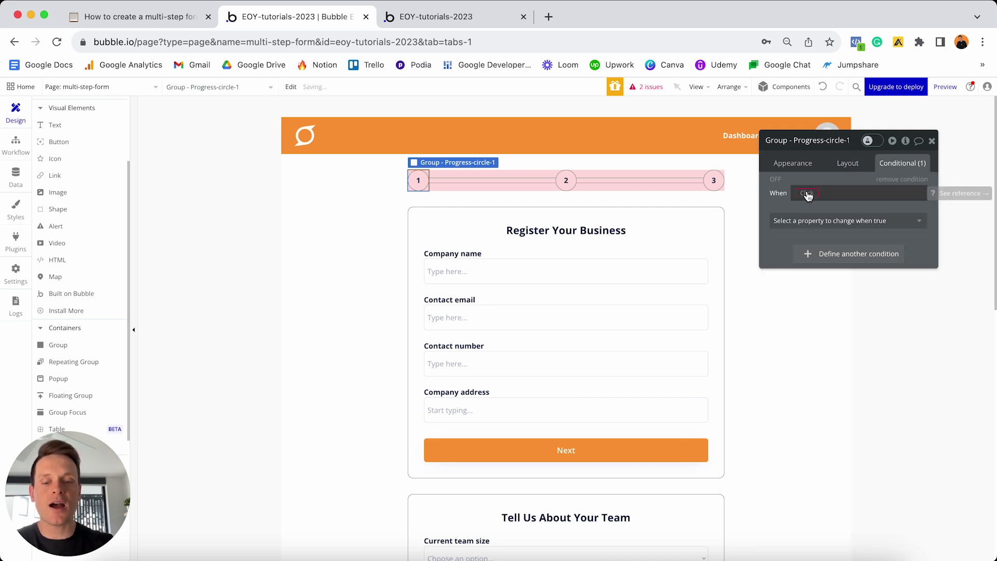
pyautogui.write('multi-step-form')
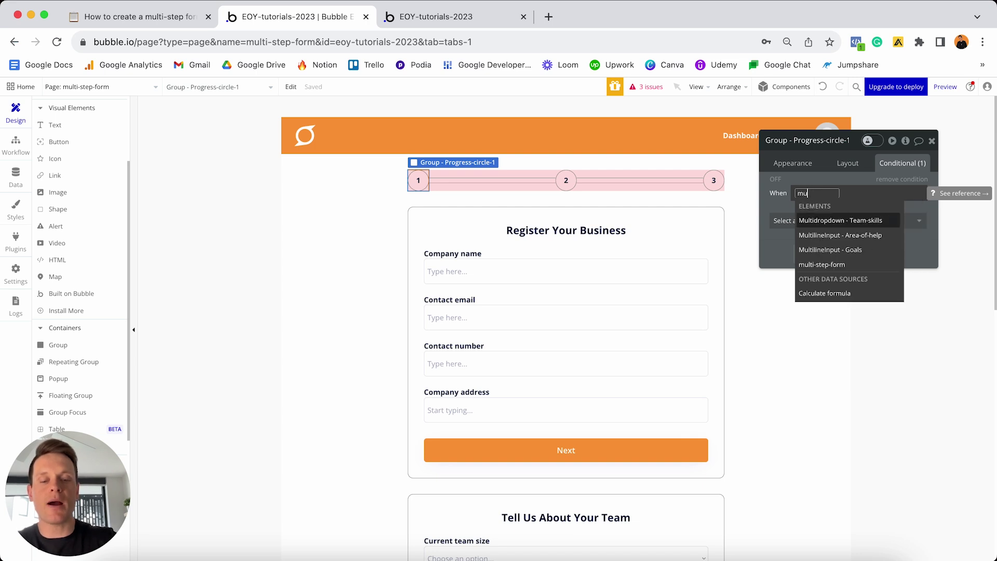
pyautogui.click(829, 266)
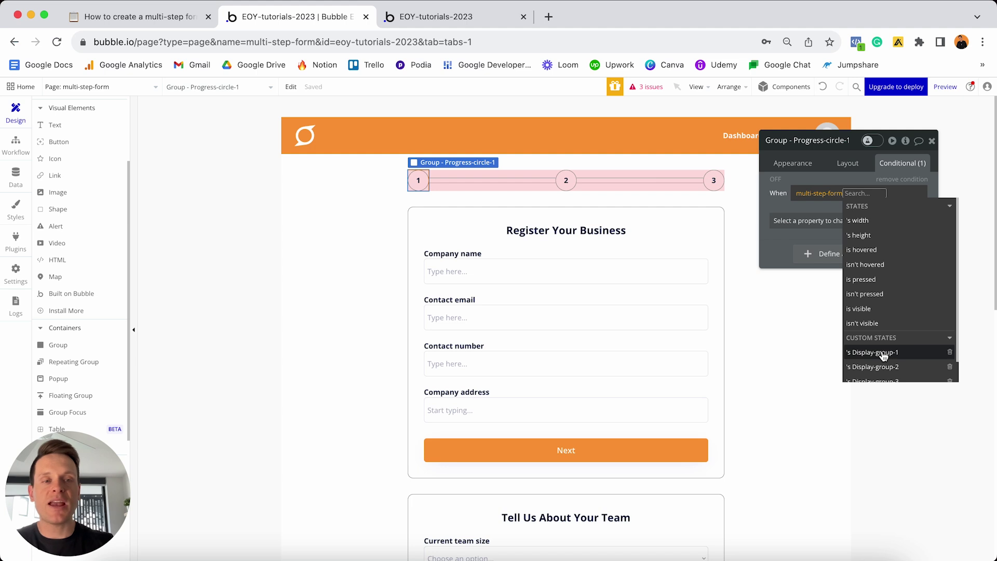
pyautogui.click(882, 353)
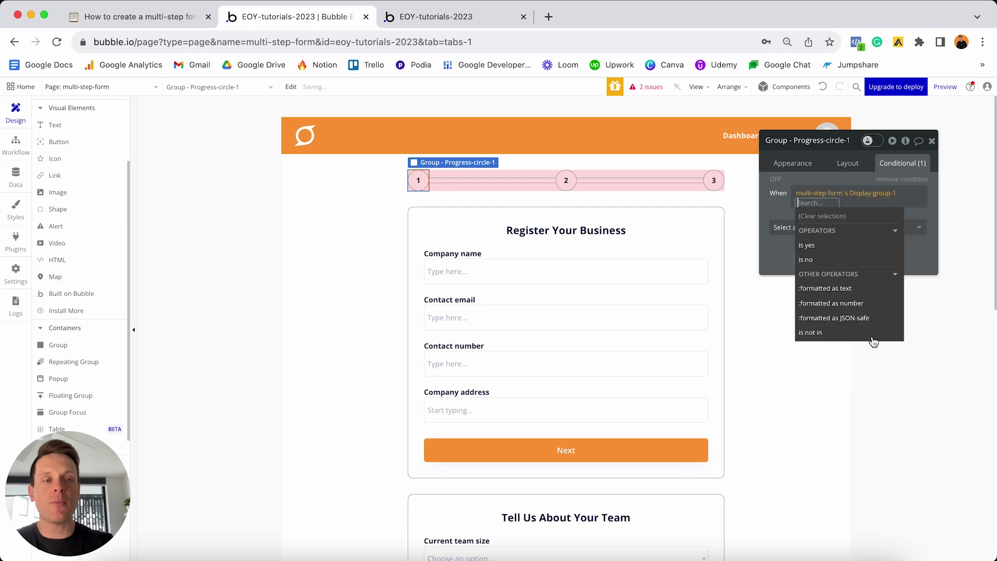
pyautogui.click(813, 246)
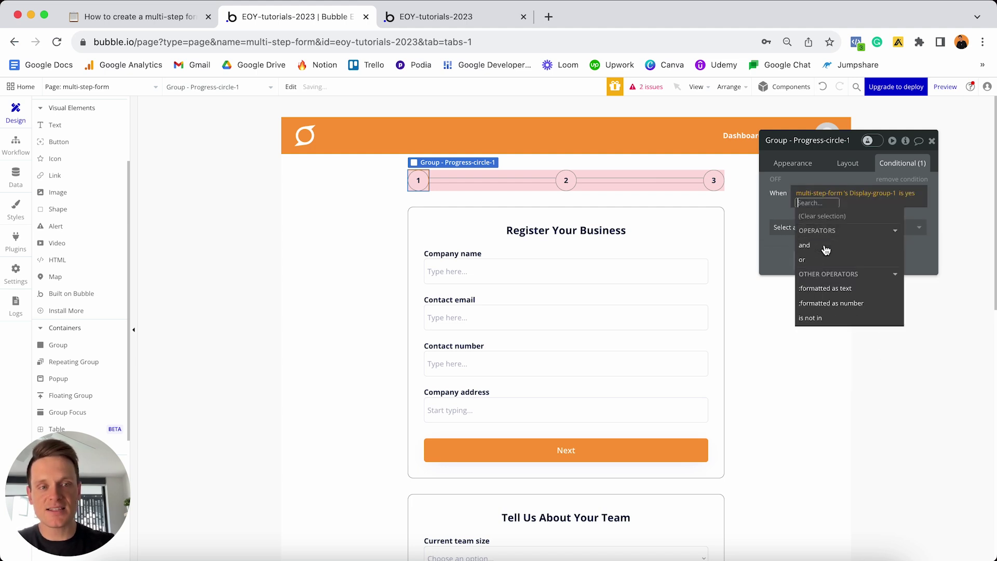
pyautogui.click(775, 212)
# Make the Progress-circle-1 condition change the background style to Flat color
pyautogui.click(789, 219)
pyautogui.write('back')
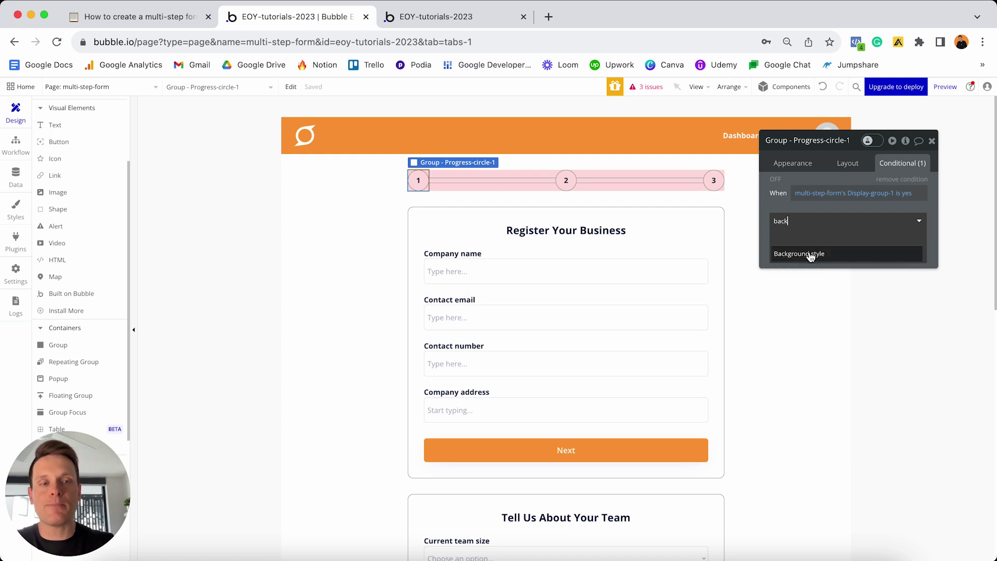
pyautogui.click(811, 255)
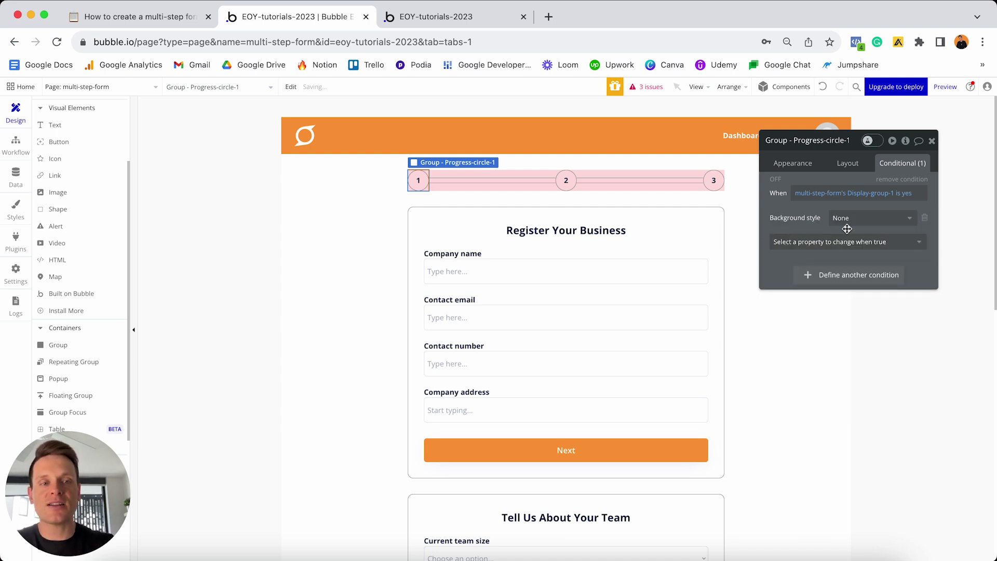
pyautogui.click(859, 218)
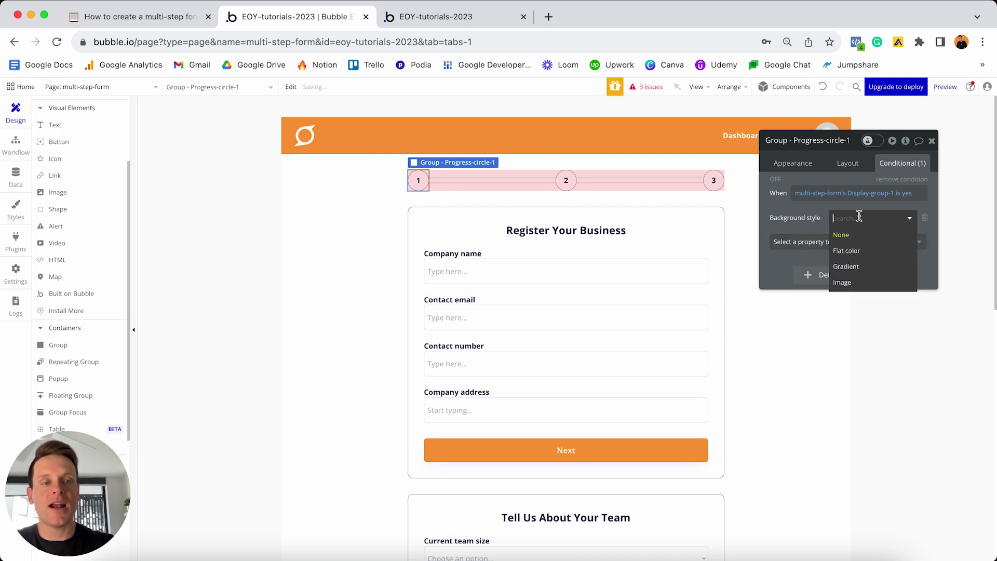
pyautogui.click(852, 252)
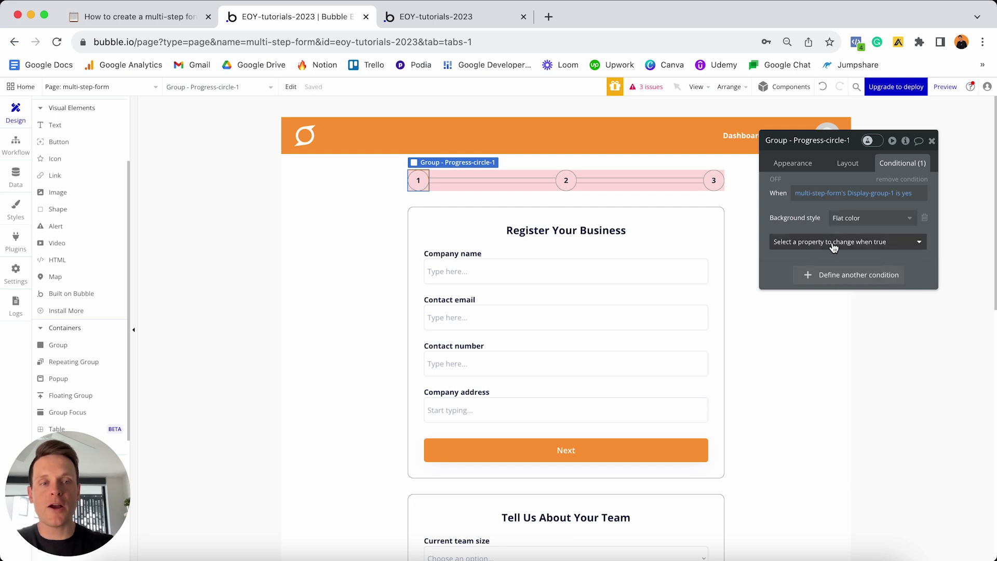
# Add the background color #FA9B38 to the Progress-circle-1 condition and switch the condition's preview on
pyautogui.click(832, 242)
pyautogui.write('col')
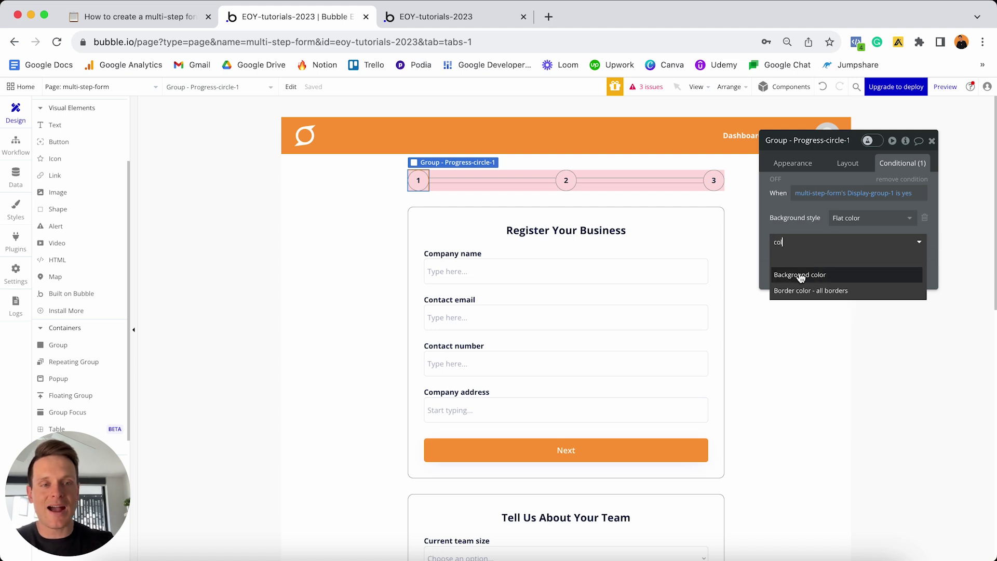
pyautogui.click(812, 274)
pyautogui.click(872, 238)
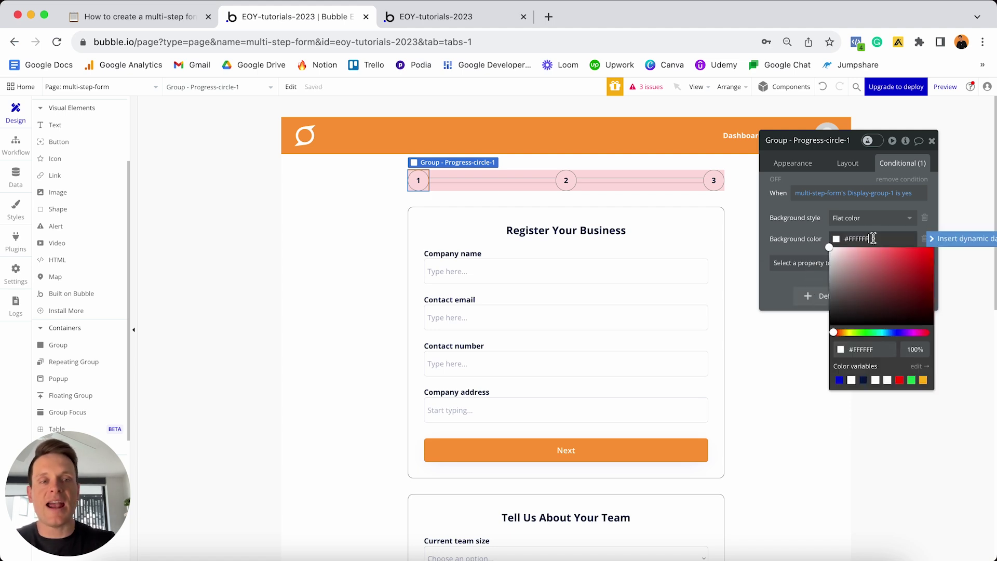
pyautogui.write('#FA9B38')
pyautogui.click(806, 231)
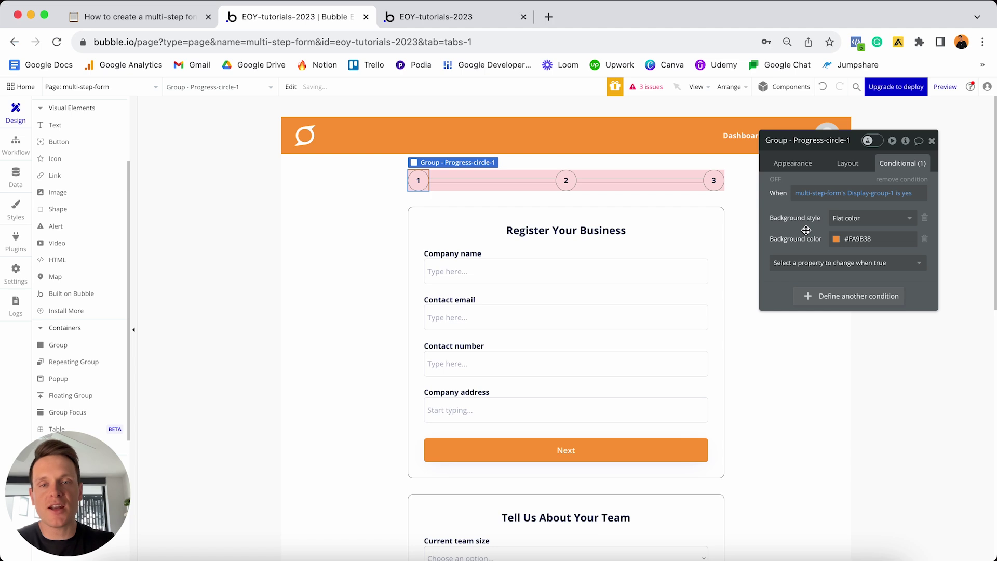
pyautogui.click(775, 181)
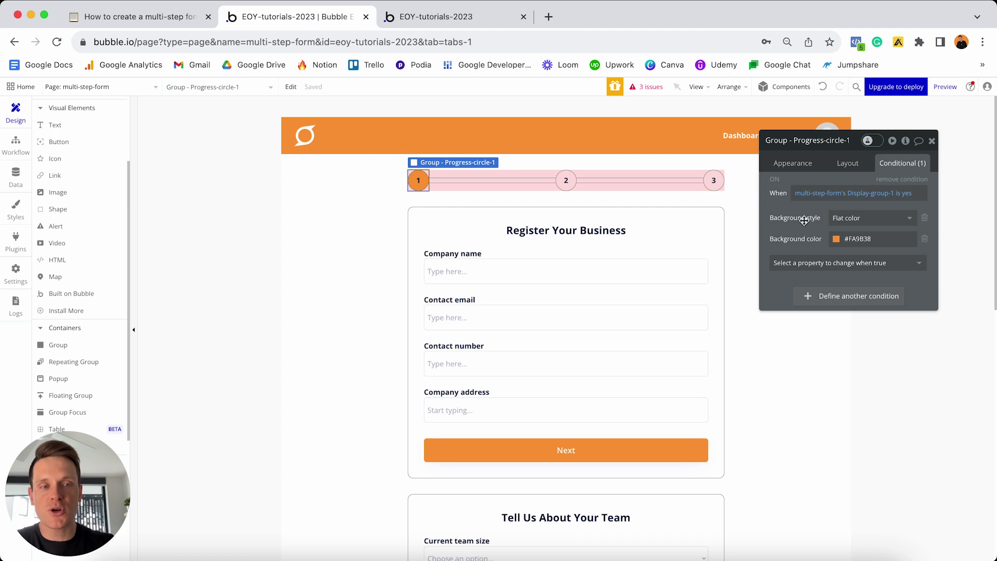
# Add a condition to the number text inside circle 1 for when multi-step-form's Display-group-1 is yes
pyautogui.click(423, 186)
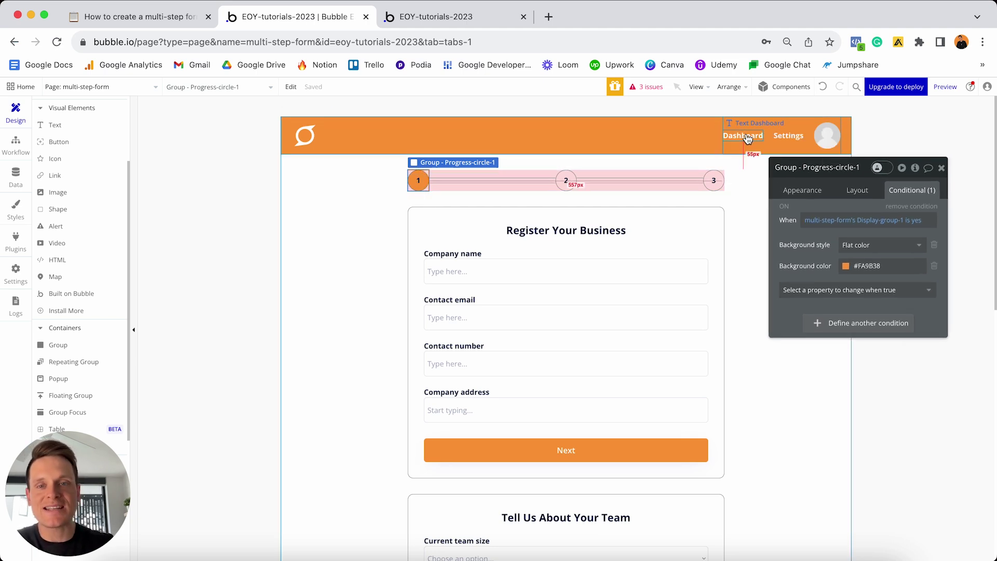
pyautogui.click(419, 181)
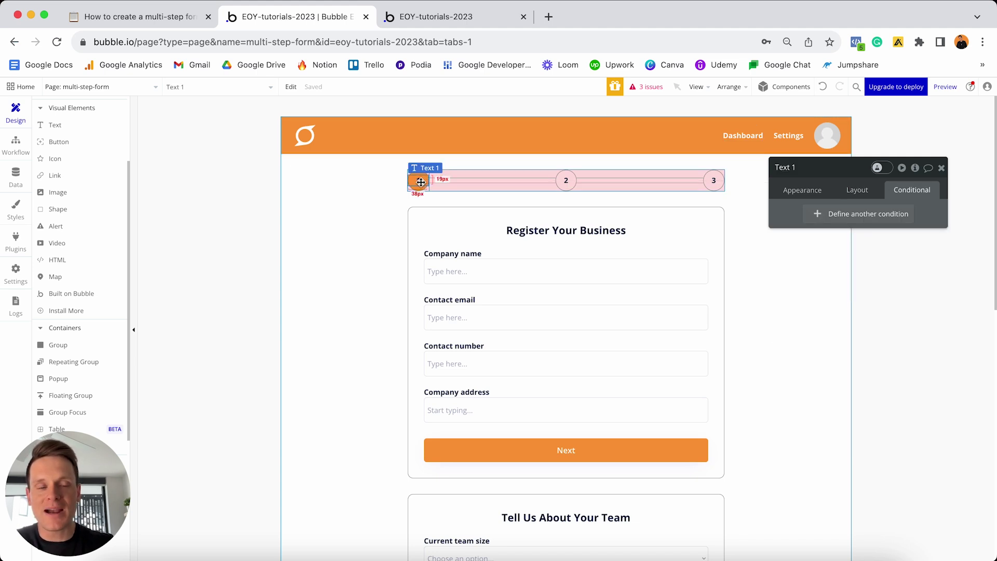
pyautogui.click(840, 220)
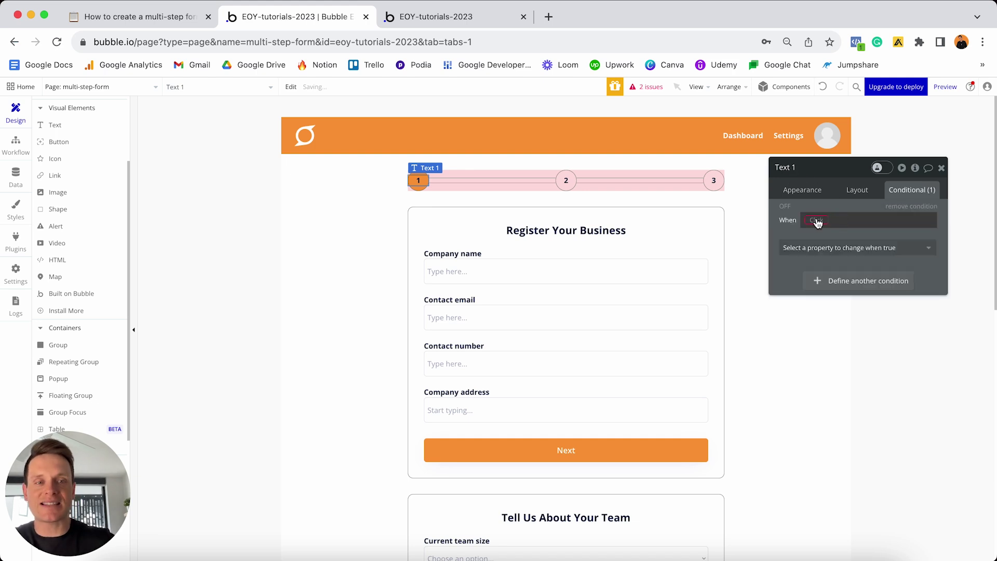
pyautogui.click(818, 220)
pyautogui.write('mult')
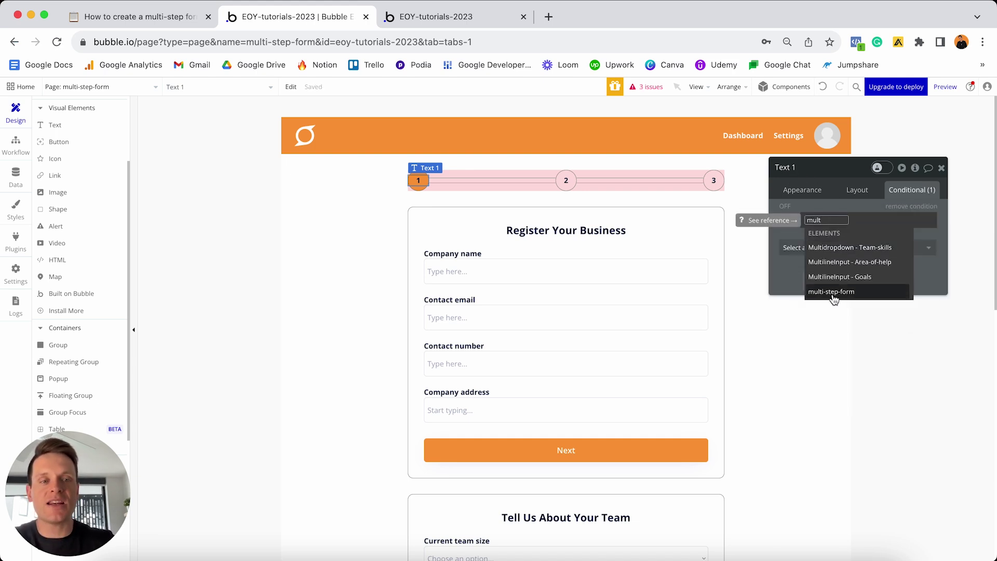
pyautogui.click(834, 294)
pyautogui.scroll(-2, 890, 342)
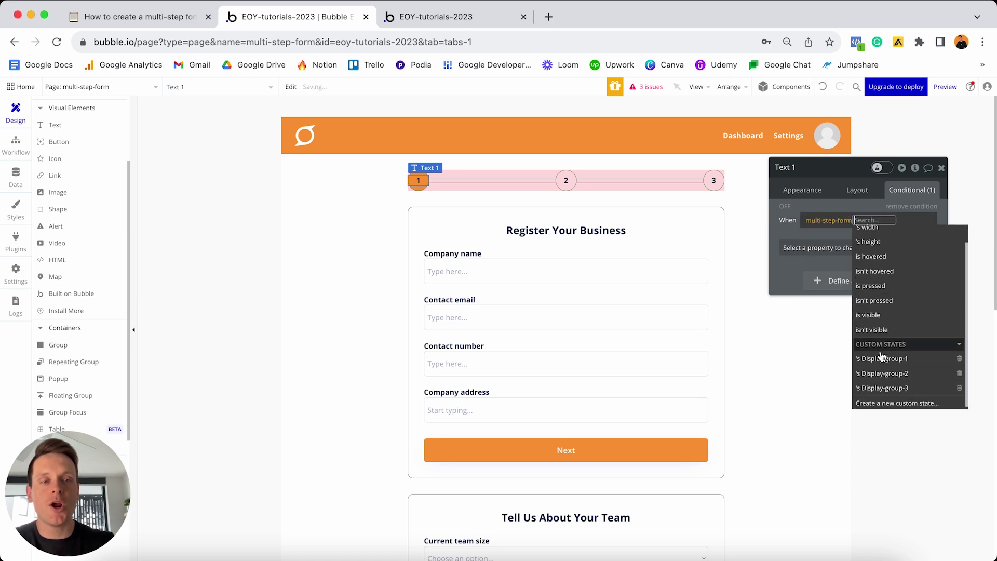
pyautogui.click(892, 356)
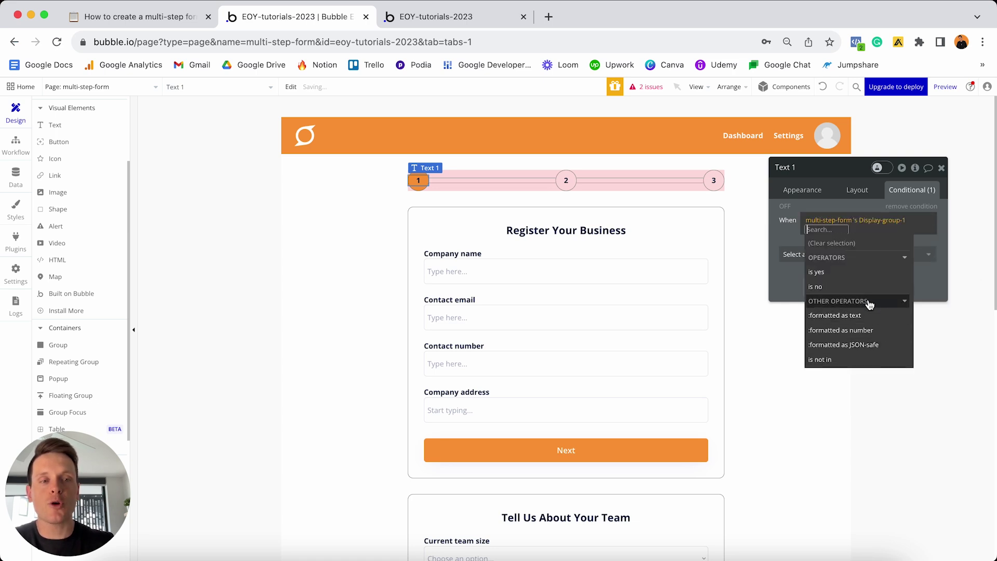
pyautogui.click(841, 272)
# Make the circle 1 text condition change the font color to #FFFFFF and switch the condition's preview on
pyautogui.click(925, 257)
pyautogui.write('col')
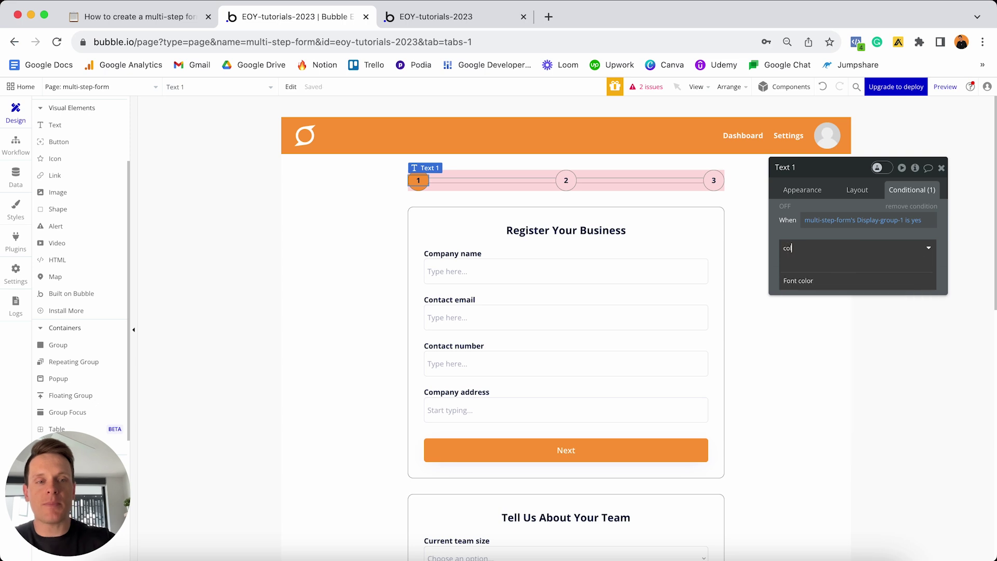
pyautogui.click(839, 281)
pyautogui.click(851, 245)
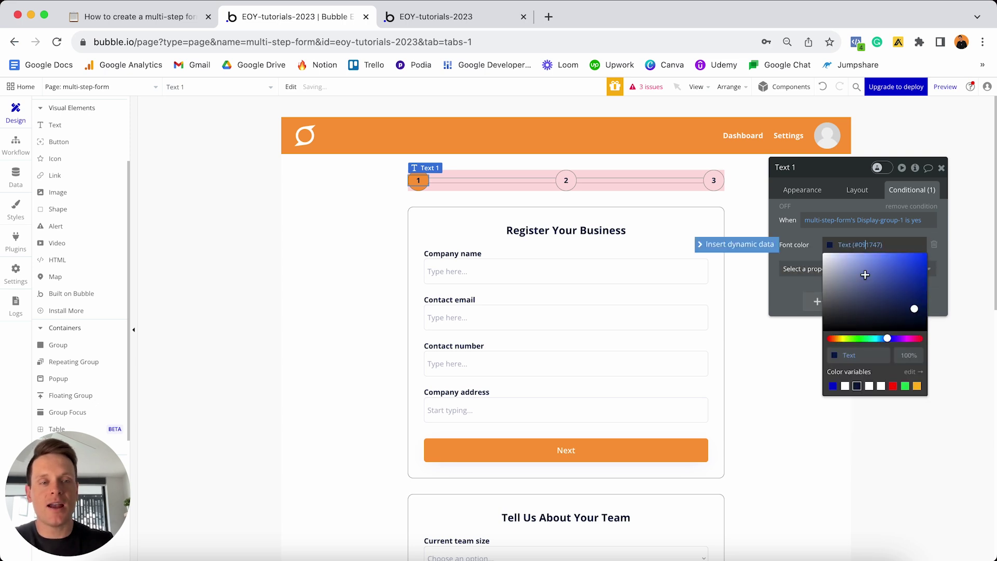
pyautogui.click(786, 213)
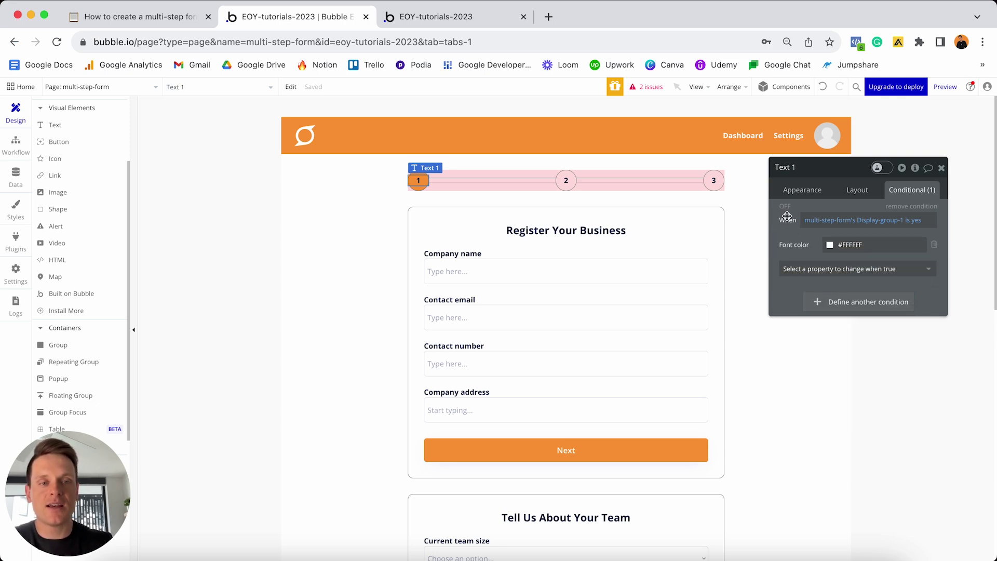
pyautogui.click(784, 207)
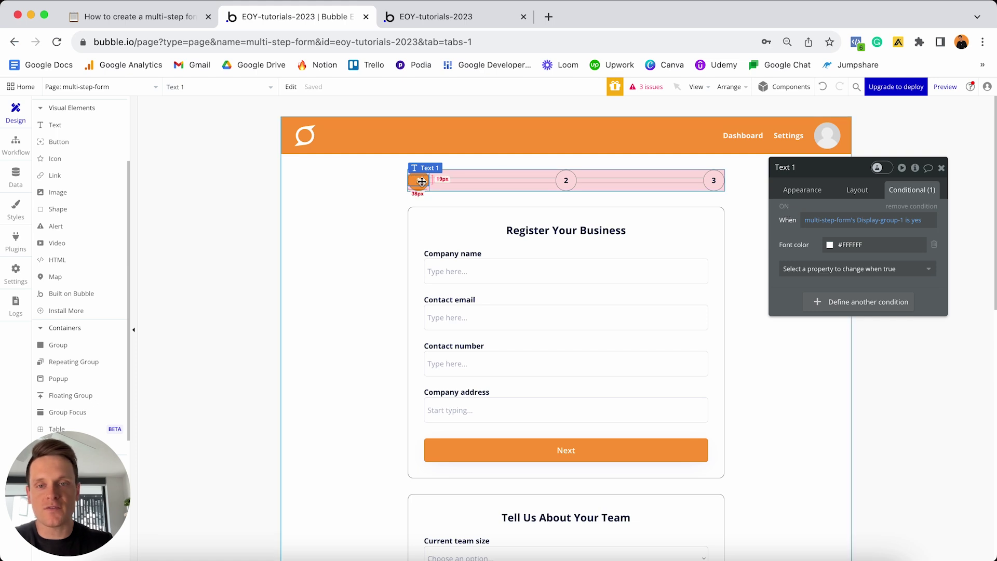
# Add a condition to Progress-bar-1 for when multi-step-form's Display-group-2 is yes
pyautogui.click(484, 183)
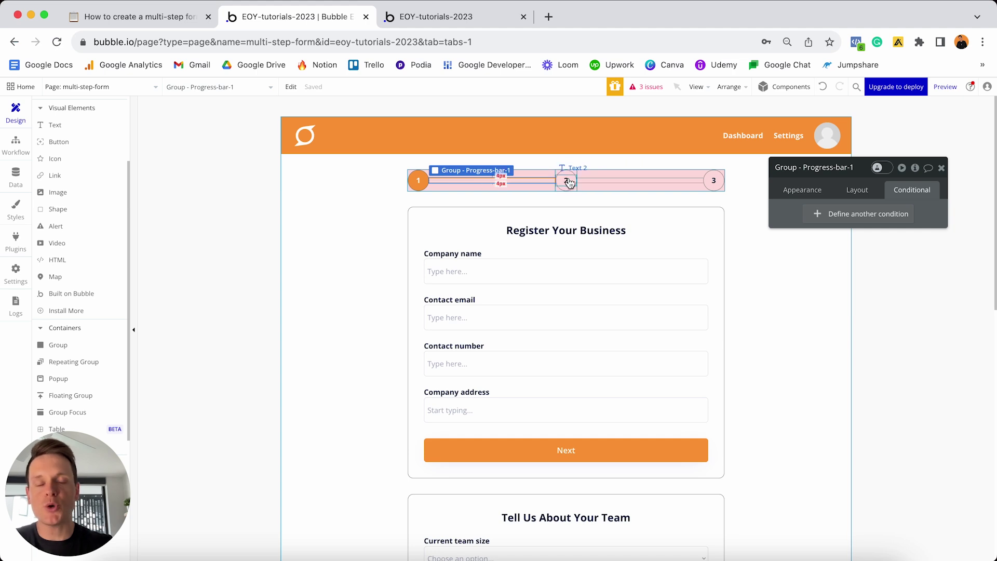
pyautogui.click(858, 216)
pyautogui.click(815, 219)
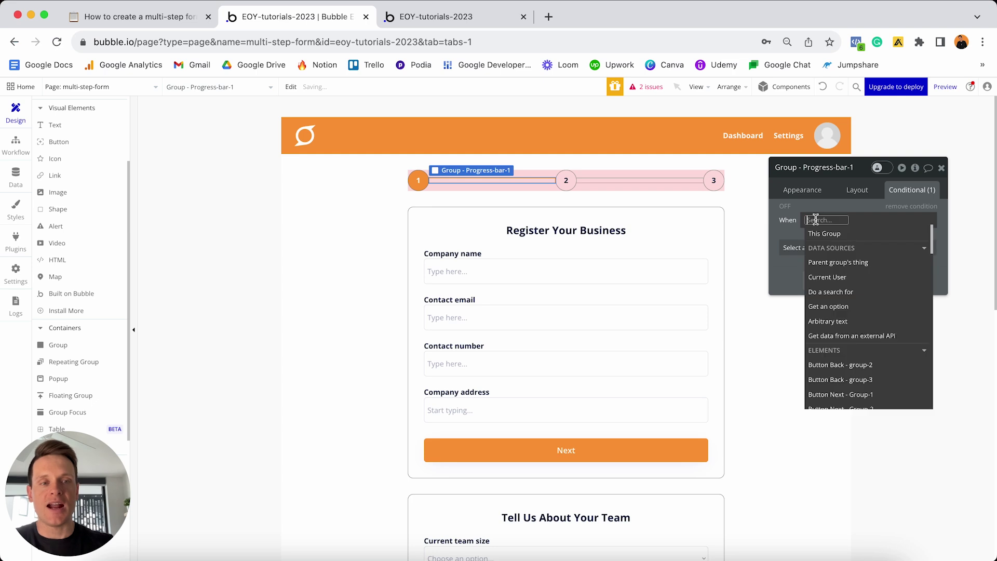
pyautogui.scroll(-3, 862, 291)
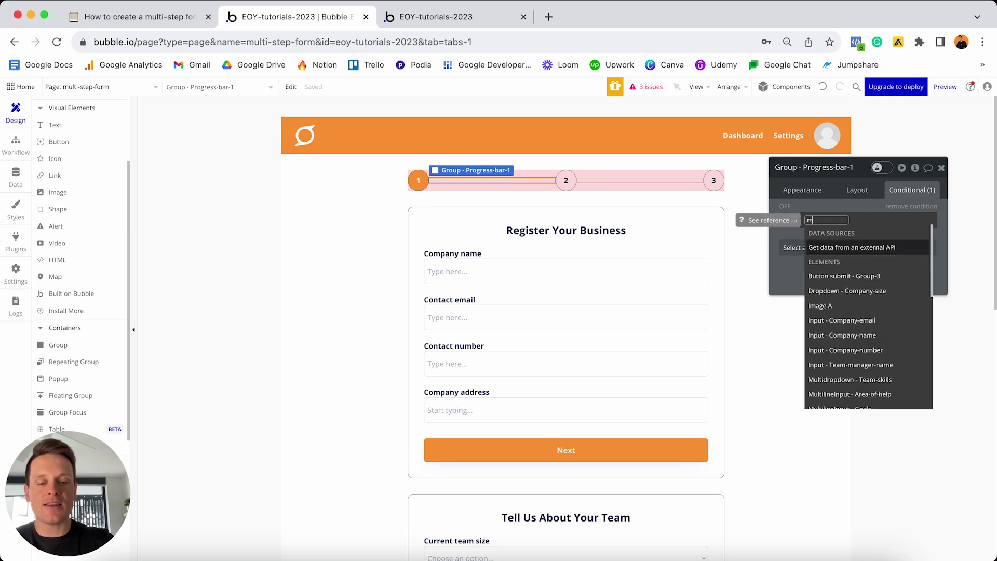
pyautogui.write('multi')
pyautogui.click(850, 294)
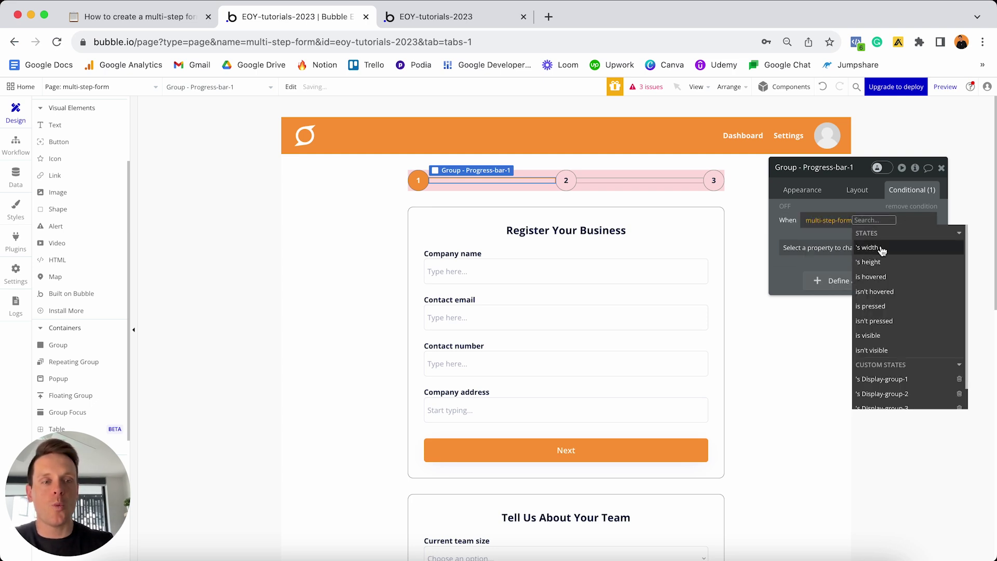
pyautogui.click(891, 396)
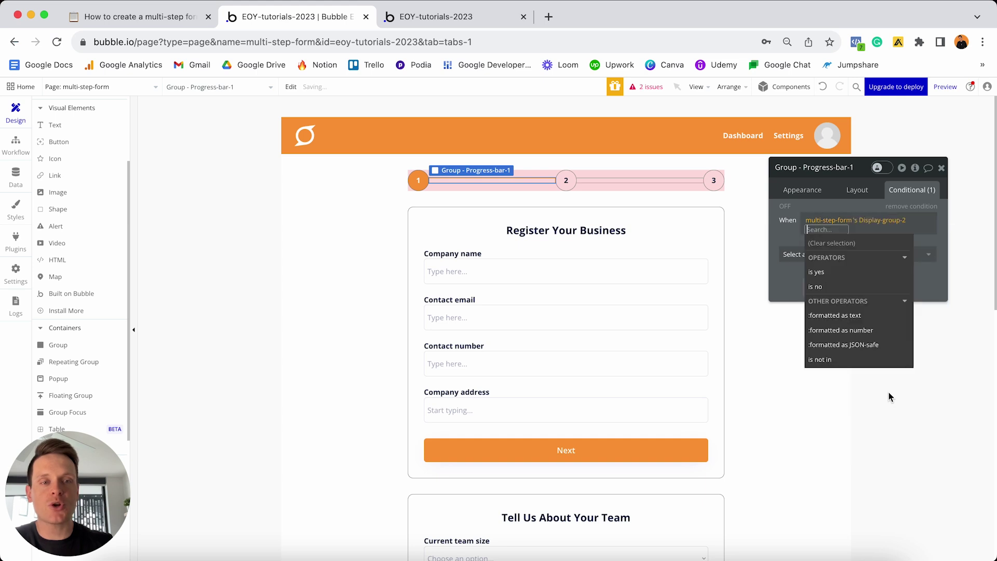
pyautogui.click(833, 272)
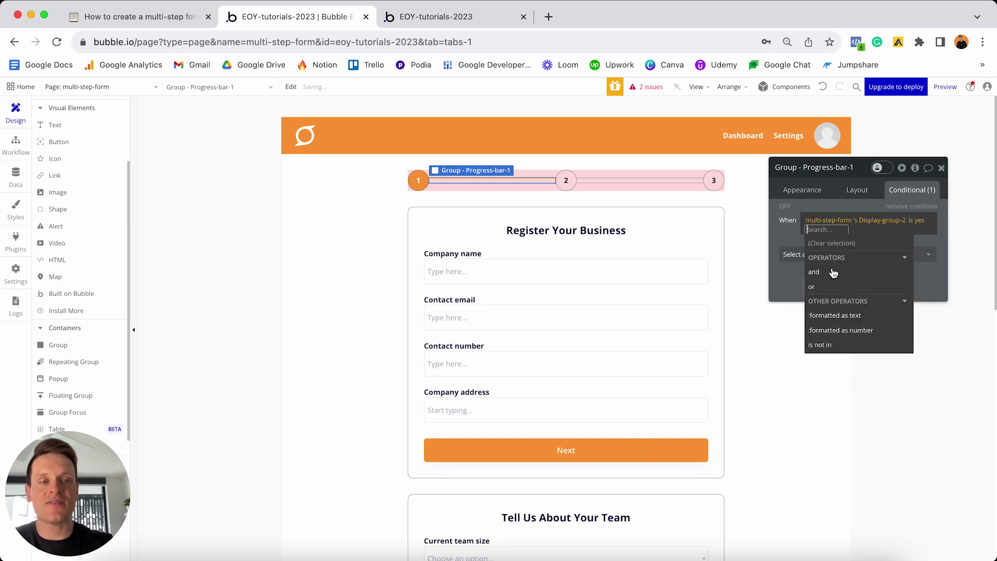
# Make the Progress-bar-1 condition change the background style to Flat color
pyautogui.click(932, 259)
pyautogui.write('back')
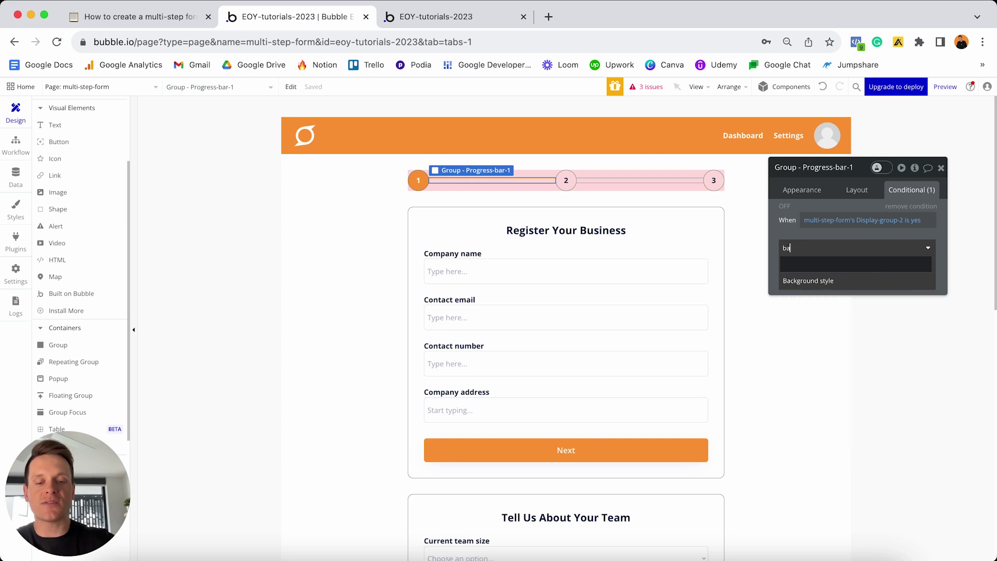
pyautogui.click(815, 283)
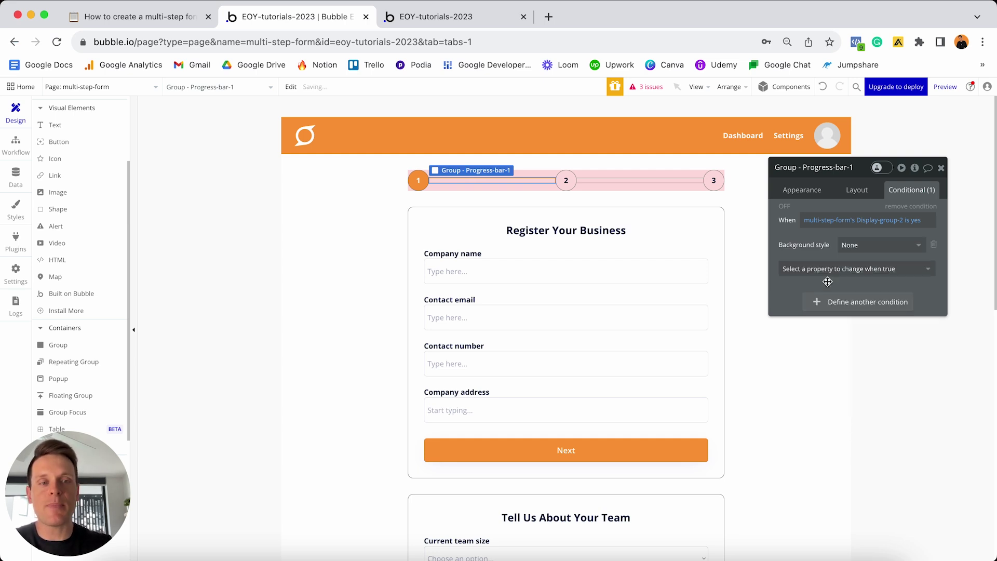
pyautogui.click(872, 251)
pyautogui.click(866, 279)
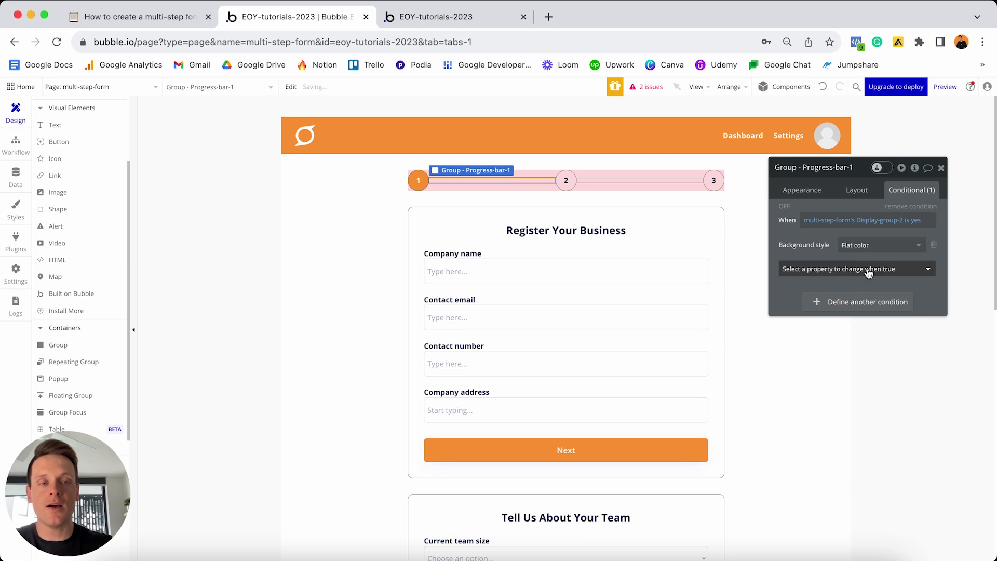
# Add the background color #FA9B38 to the Progress-bar-1 condition
pyautogui.click(868, 270)
pyautogui.write('colo')
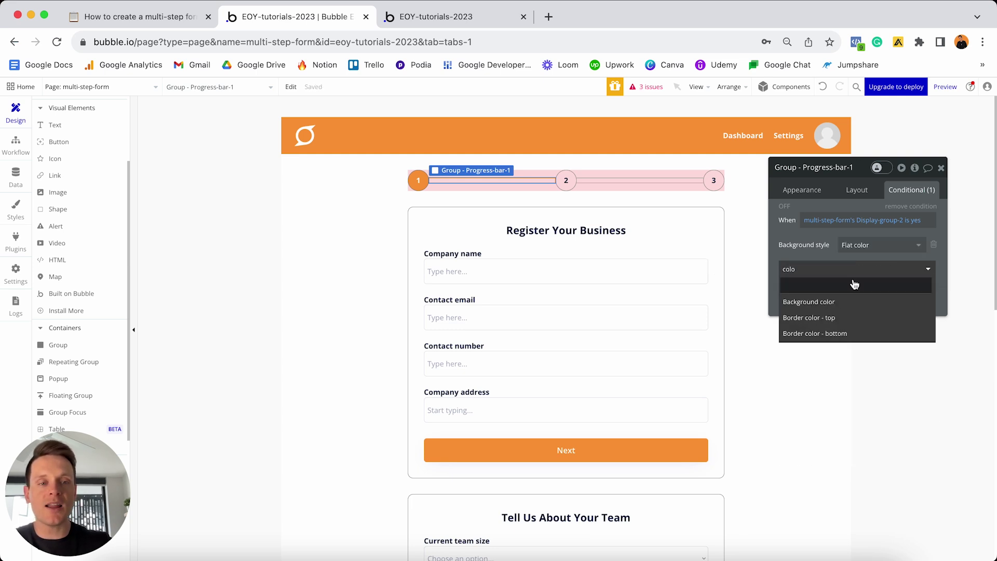
pyautogui.click(826, 302)
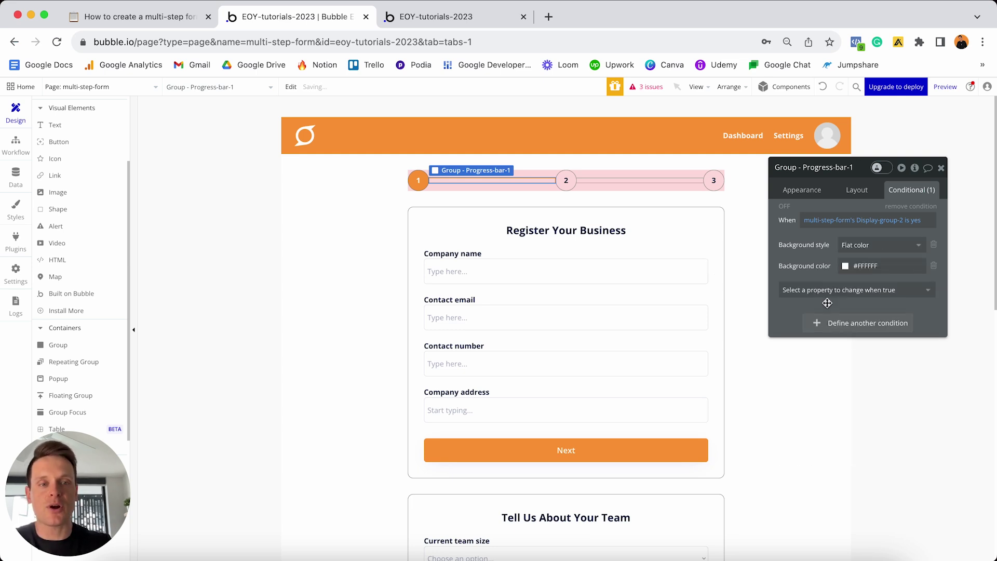
pyautogui.click(877, 265)
pyautogui.press('super+a')
pyautogui.write('#FA9B38')
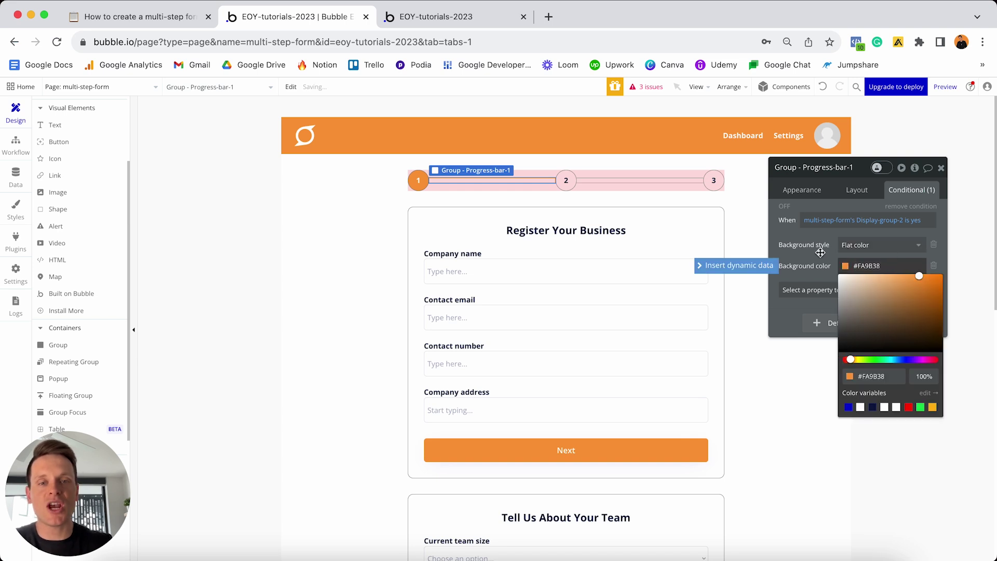
pyautogui.click(819, 253)
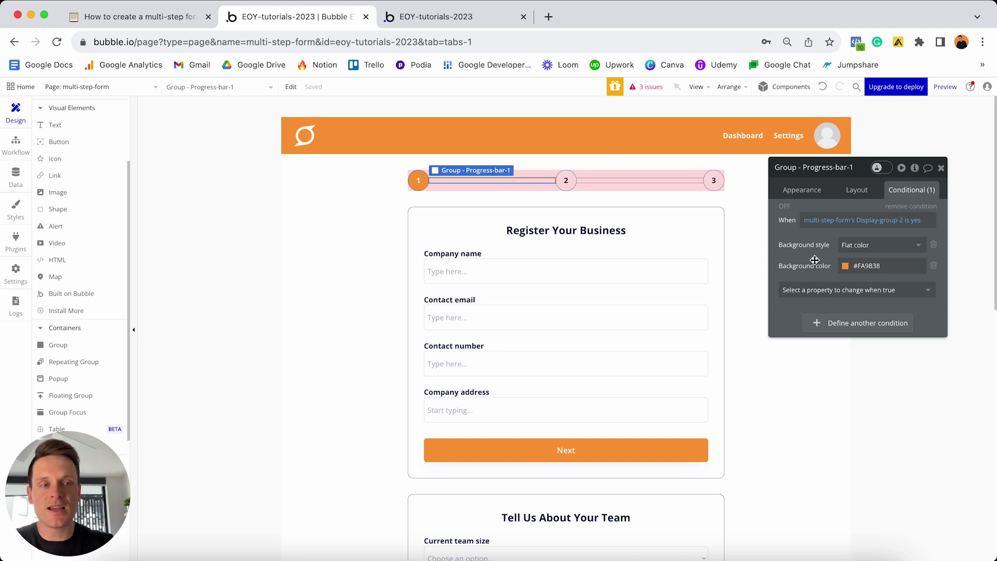
# Copy the condition from Progress-bar-1 and paste it onto the Progress-circle-2 group
pyautogui.rightClick(799, 235)
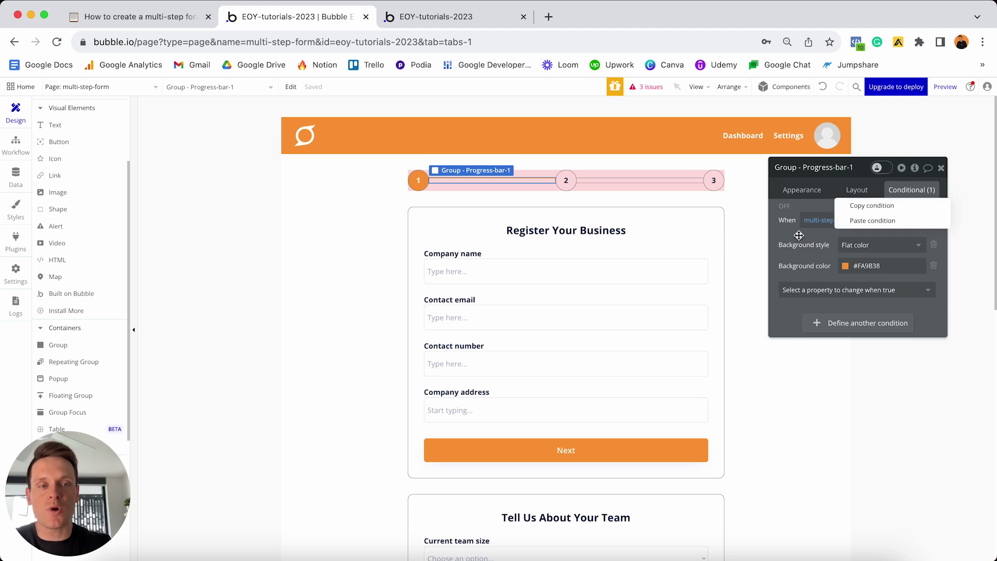
pyautogui.click(867, 207)
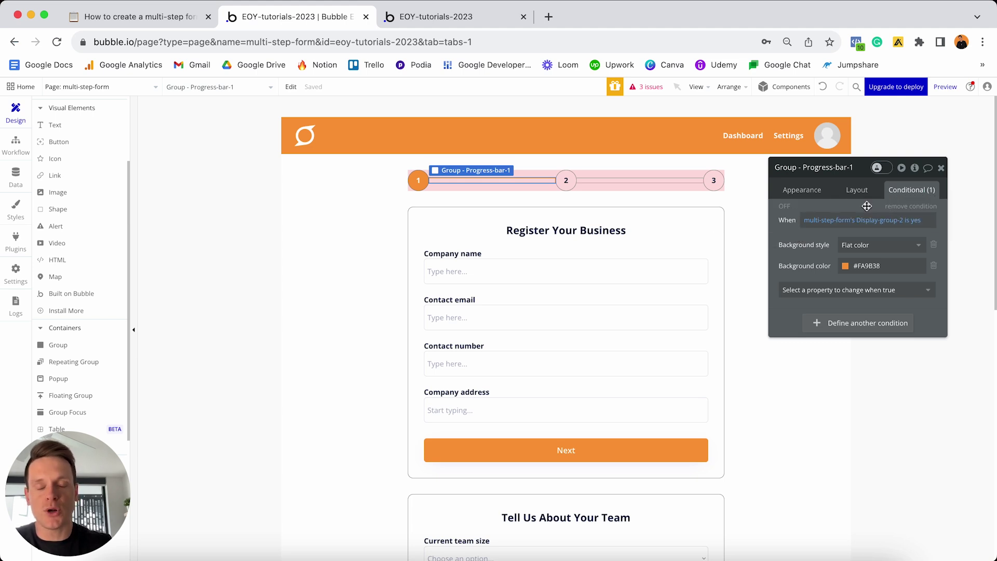
pyautogui.click(567, 189)
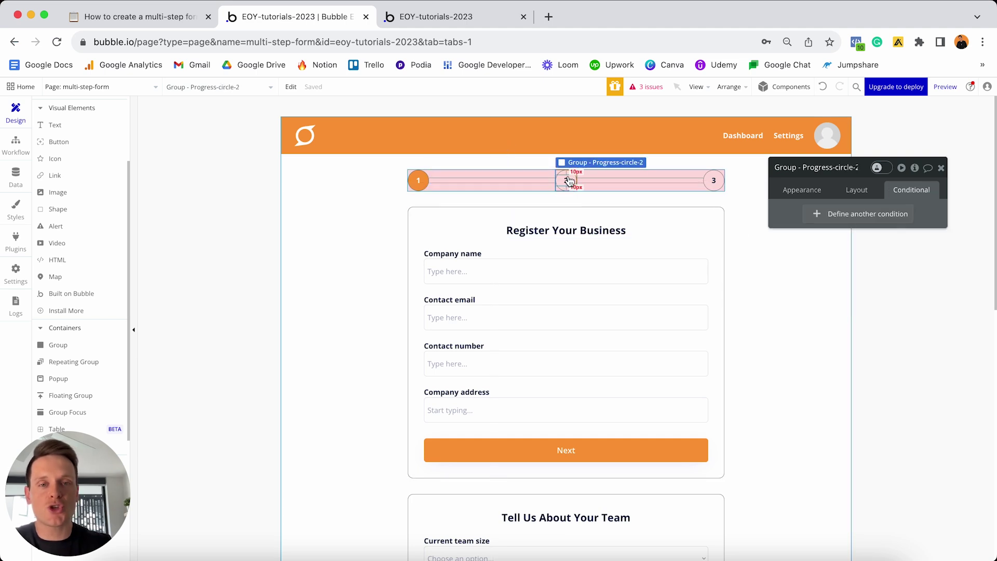
pyautogui.rightClick(831, 224)
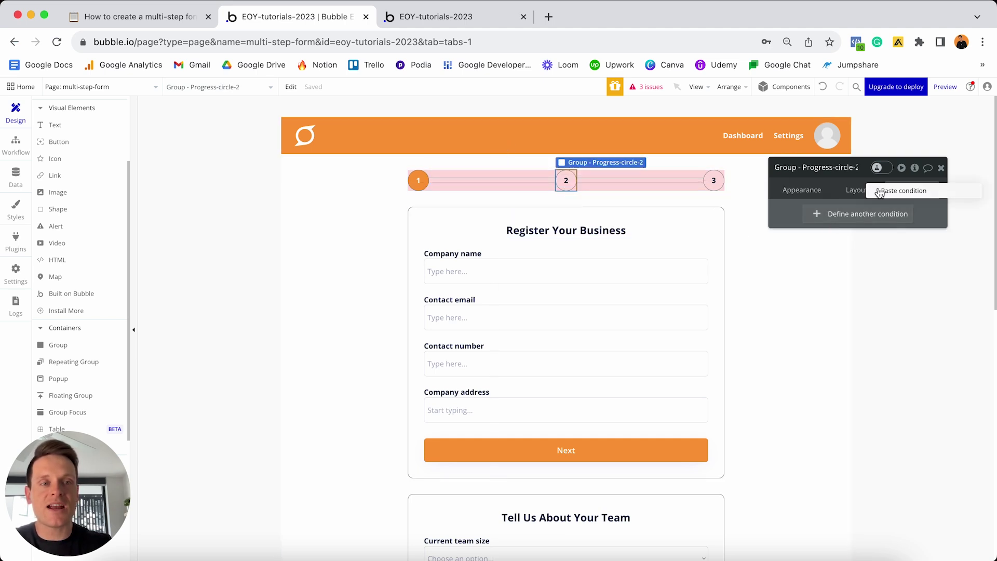
pyautogui.click(893, 190)
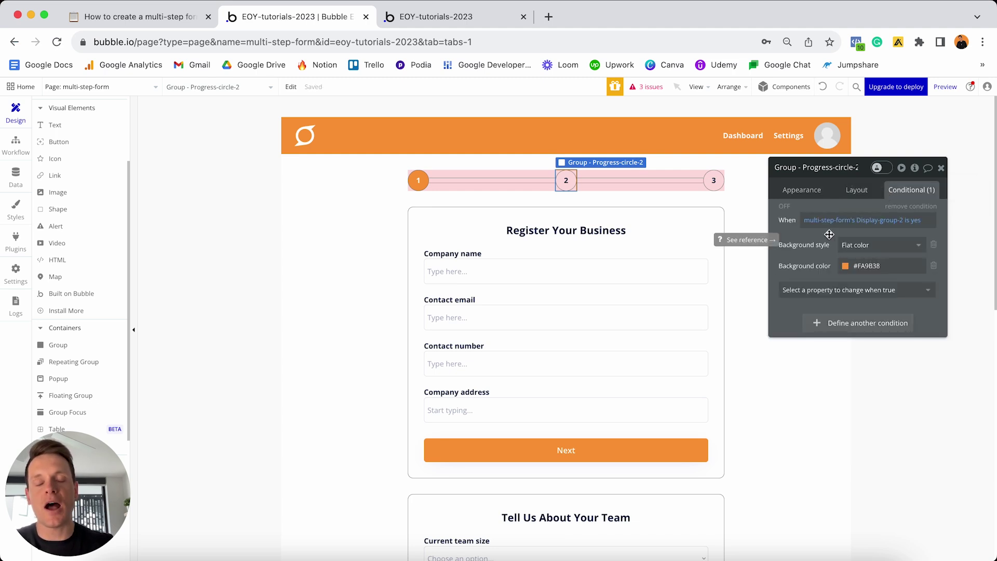
# Paste the copied condition onto the number text inside circle 2 and remove its background style and background color changes
pyautogui.click(567, 180)
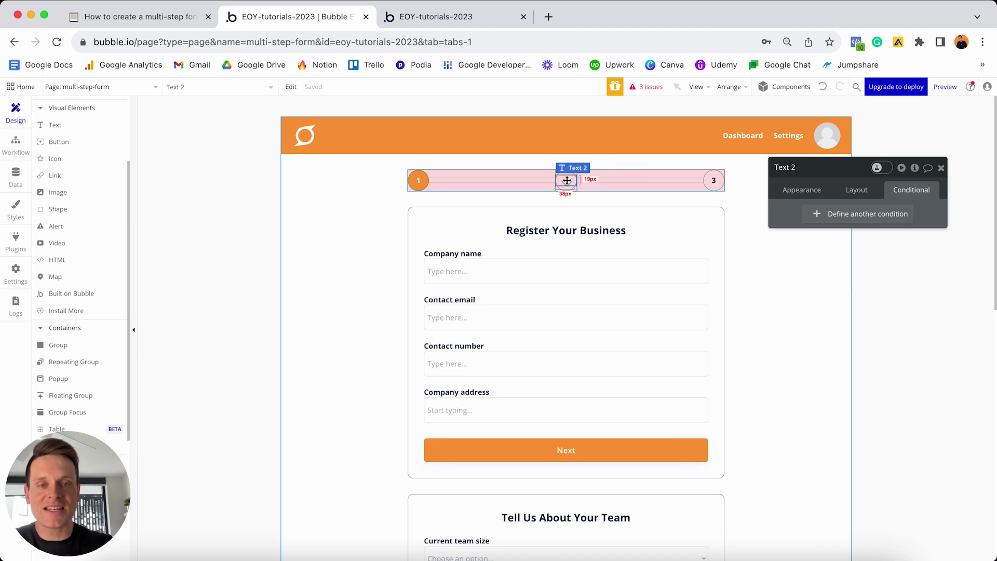
pyautogui.rightClick(877, 195)
pyautogui.click(885, 184)
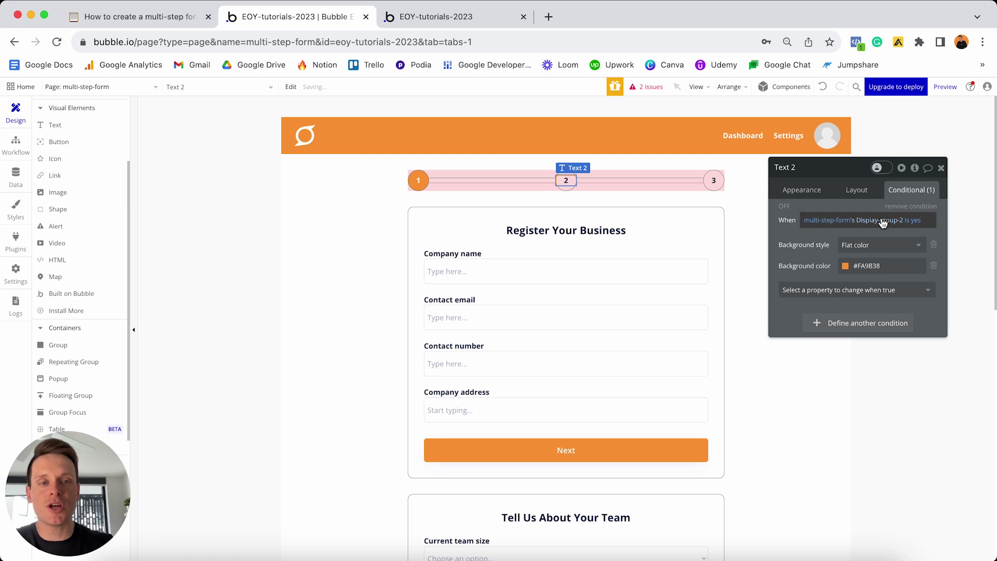
pyautogui.click(933, 245)
pyautogui.click(934, 247)
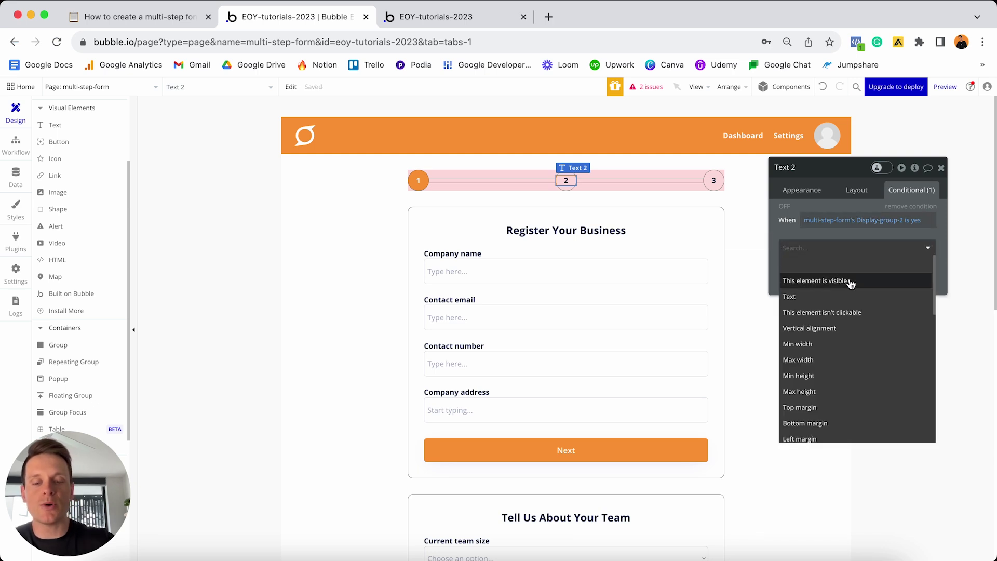
# Make the circle 2 text condition change the font color to #FFFFFF
pyautogui.write('font')
pyautogui.click(818, 289)
pyautogui.click(860, 255)
pyautogui.moveTo(860, 255); pyautogui.dragTo(797, 243)
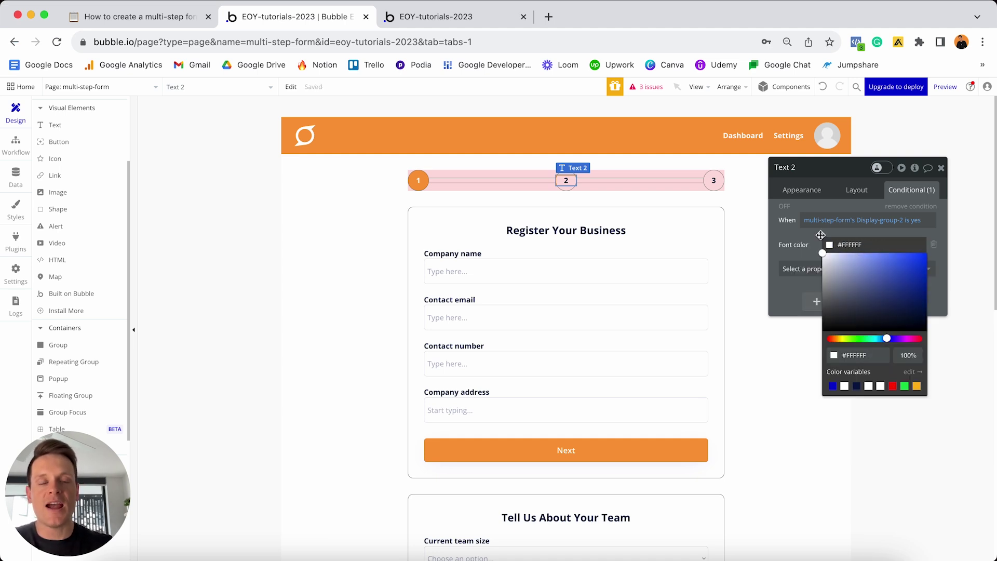
# Paste the copied condition onto Progress-bar-2 and change its custom state to Display-group-3
pyautogui.click(630, 185)
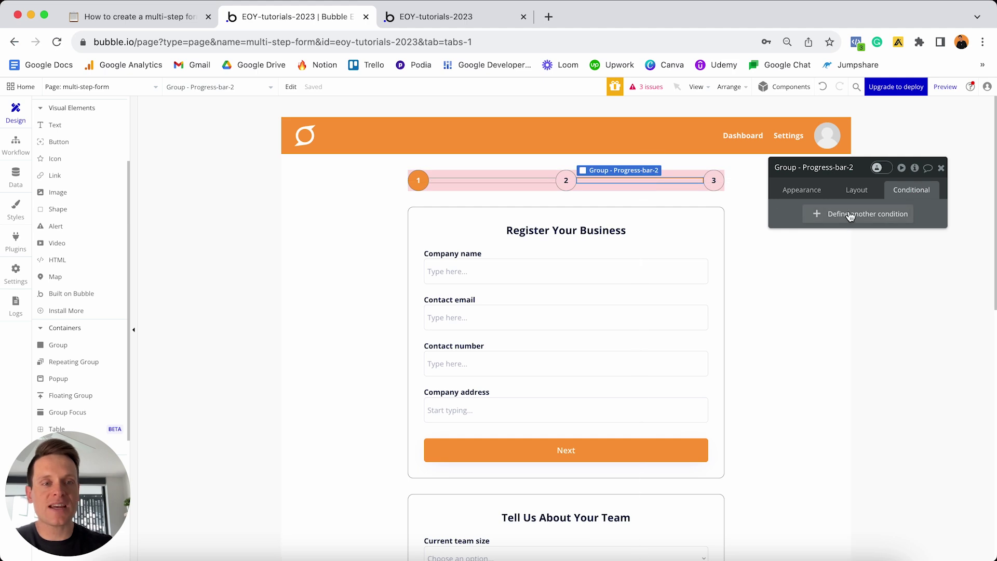
pyautogui.click(890, 188)
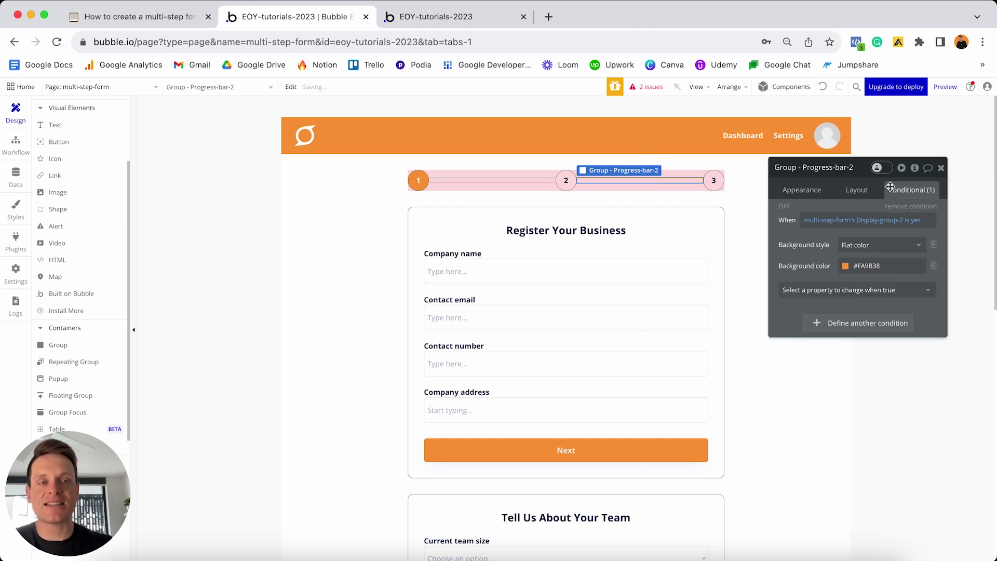
pyautogui.click(887, 221)
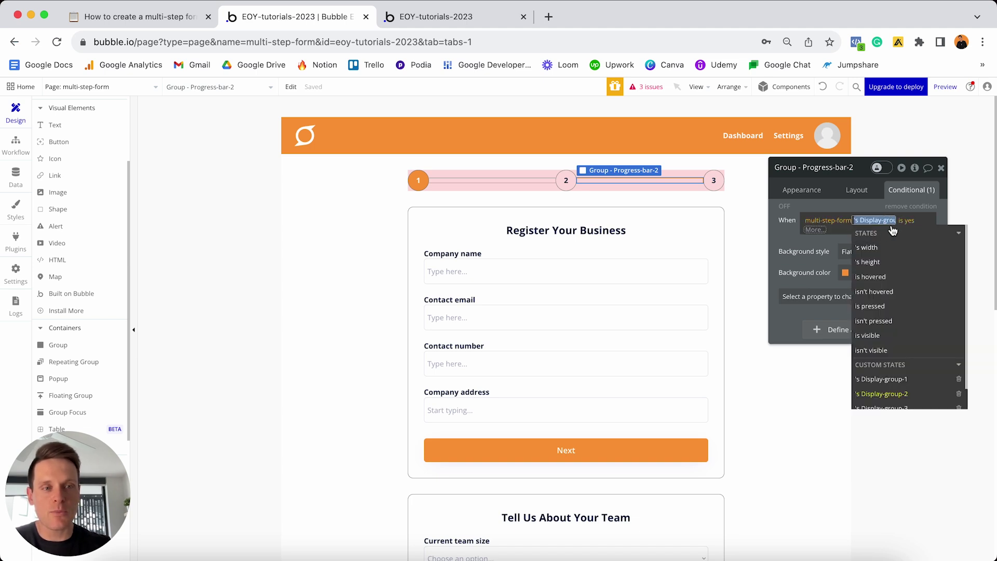
pyautogui.scroll(-1, 877, 309)
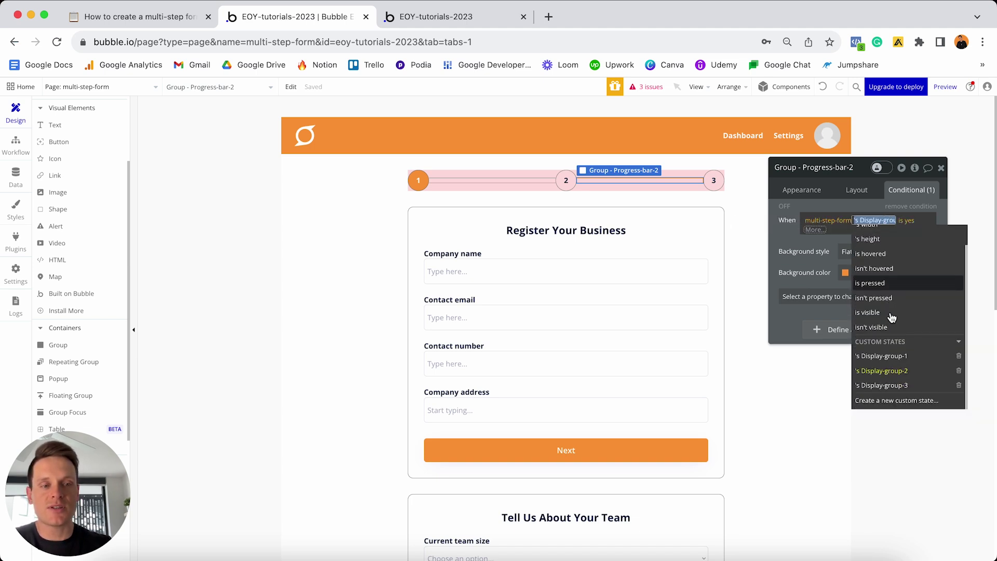
pyautogui.click(899, 391)
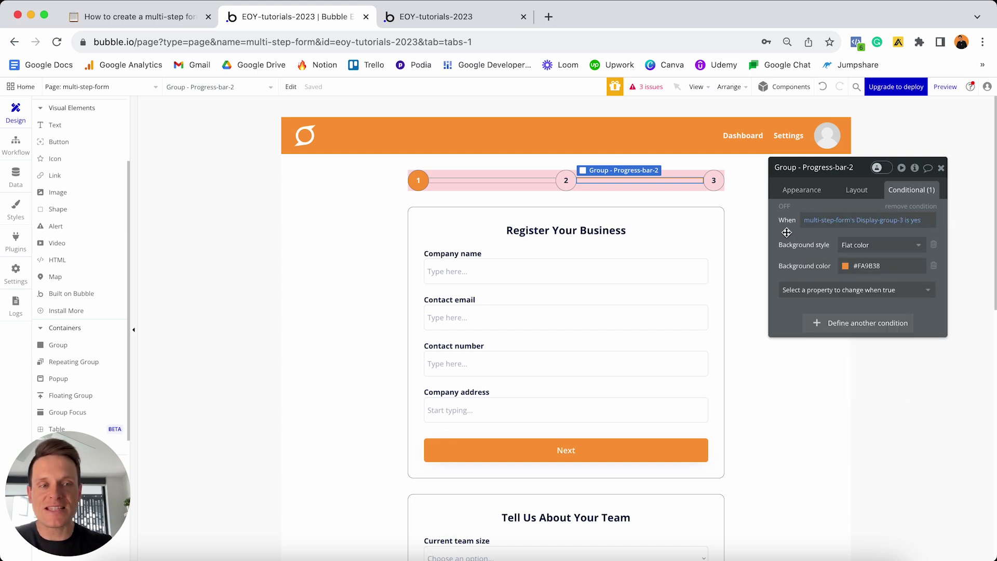
# Paste the copied condition onto the Progress-circle-3 group and change its custom state to Display-group-3
pyautogui.click(715, 186)
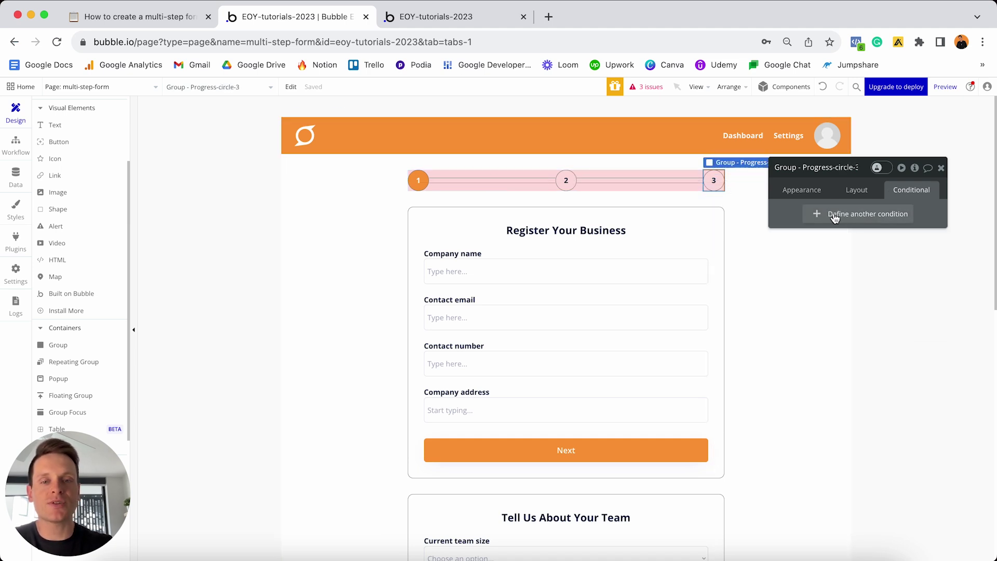
pyautogui.rightClick(872, 178)
pyautogui.click(893, 185)
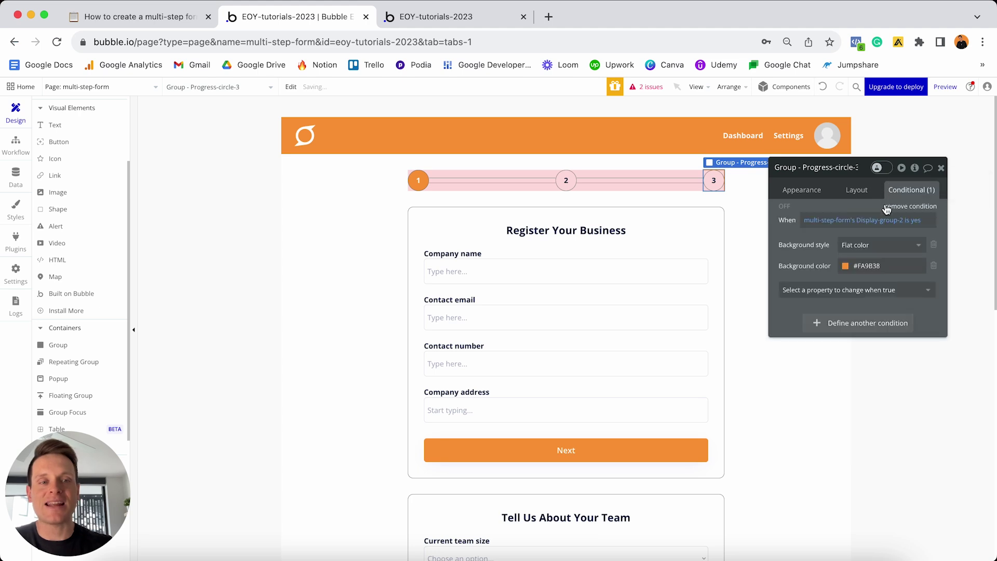
pyautogui.click(888, 221)
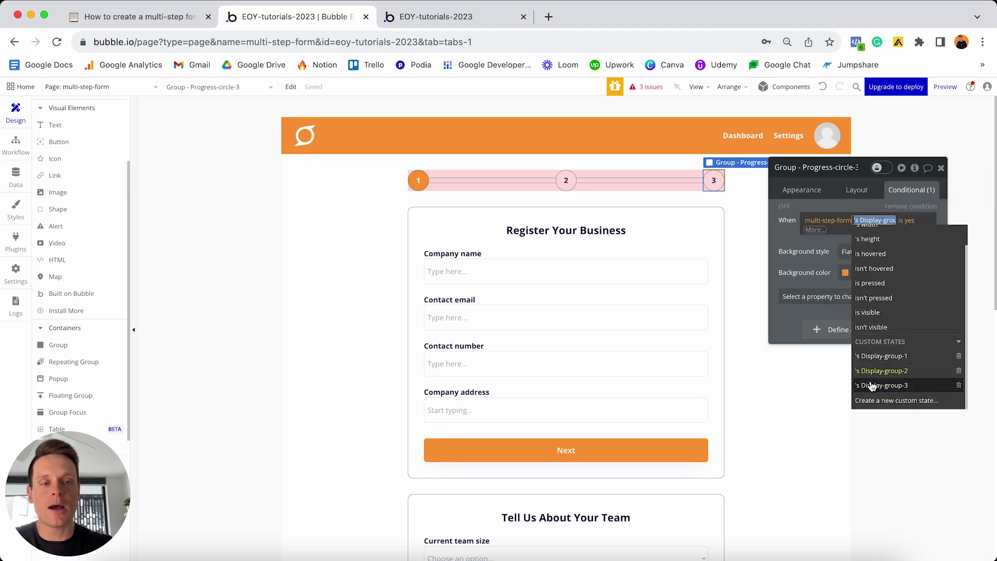
pyautogui.click(889, 385)
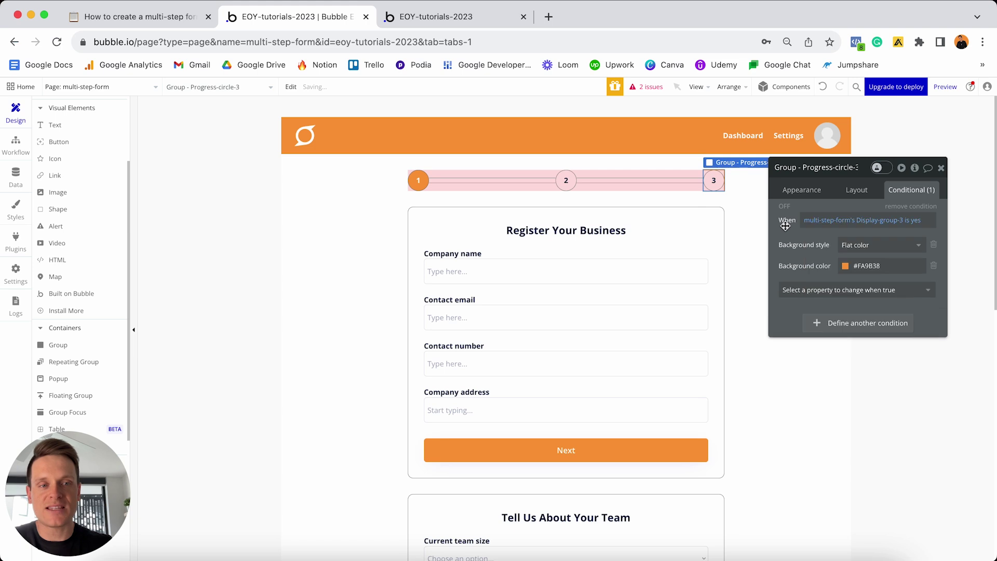
# Paste the copied condition onto the number text inside circle 3 and change its custom state to Display-group-3
pyautogui.click(712, 183)
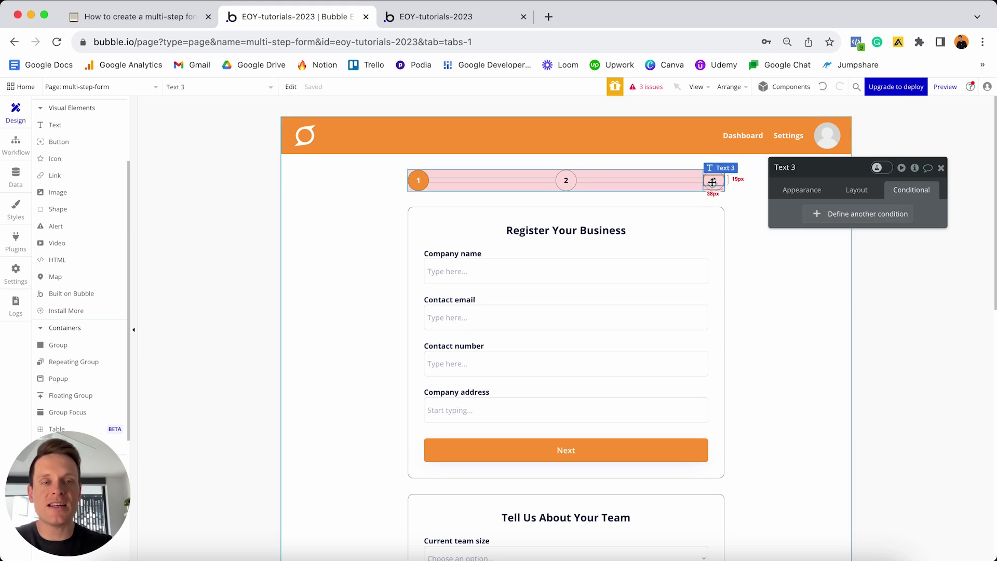
pyautogui.rightClick(828, 218)
pyautogui.click(883, 182)
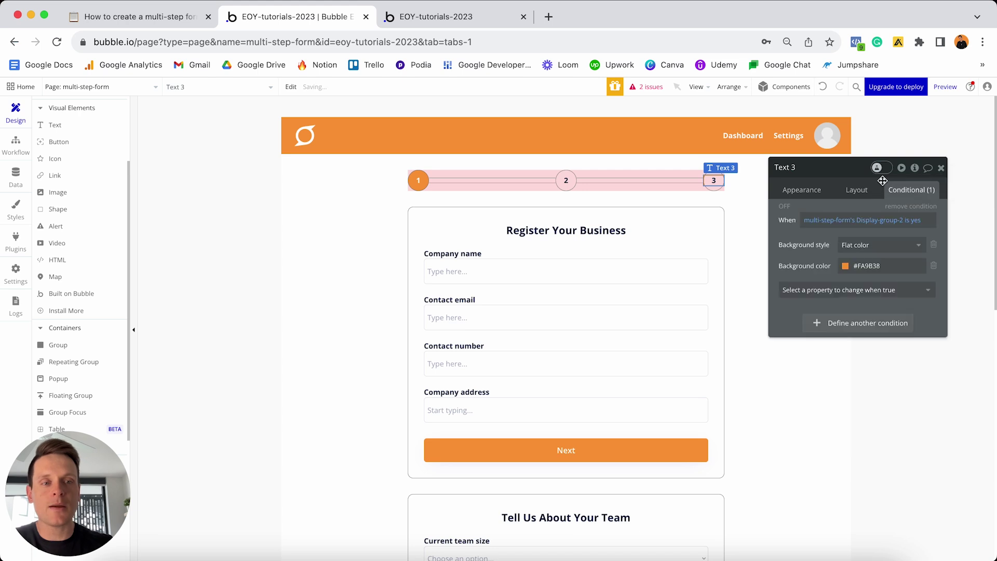
pyautogui.click(885, 219)
pyautogui.scroll(-1, 889, 270)
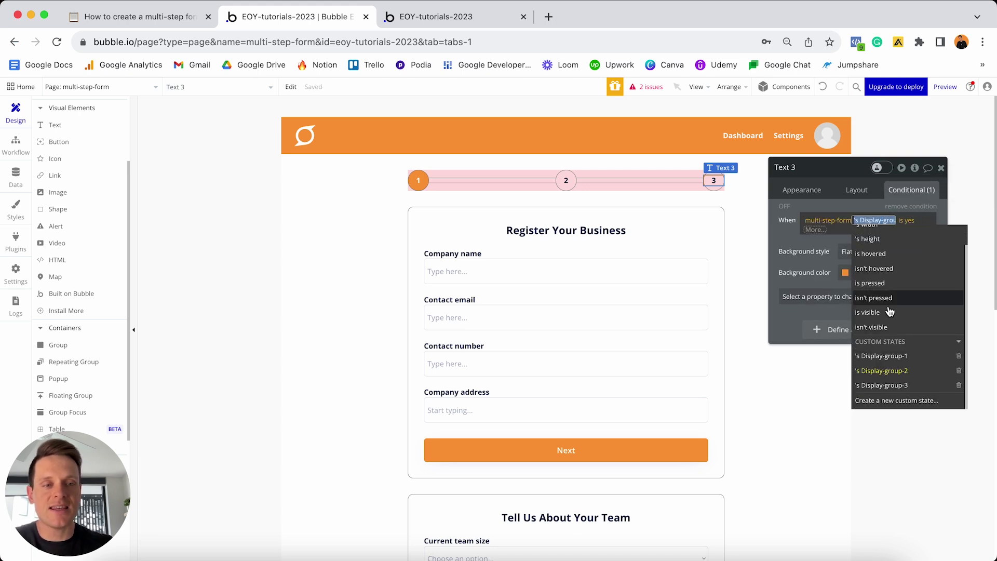
pyautogui.click(889, 386)
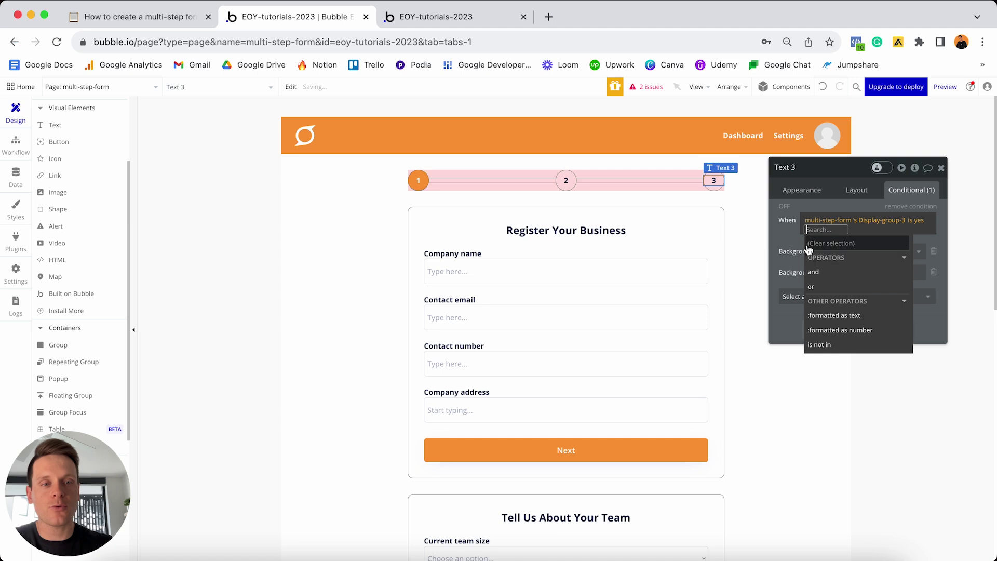
# Remove the background style and background color from the circle 3 text condition and make it change the font color to #FFFFFF
pyautogui.click(958, 244)
pyautogui.click(933, 244)
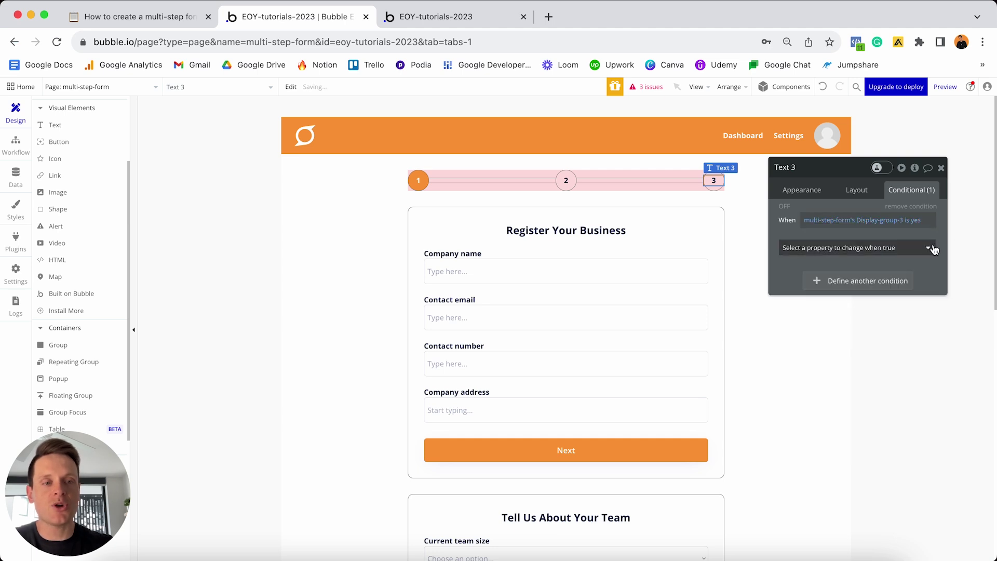
pyautogui.click(900, 249)
pyautogui.write('font')
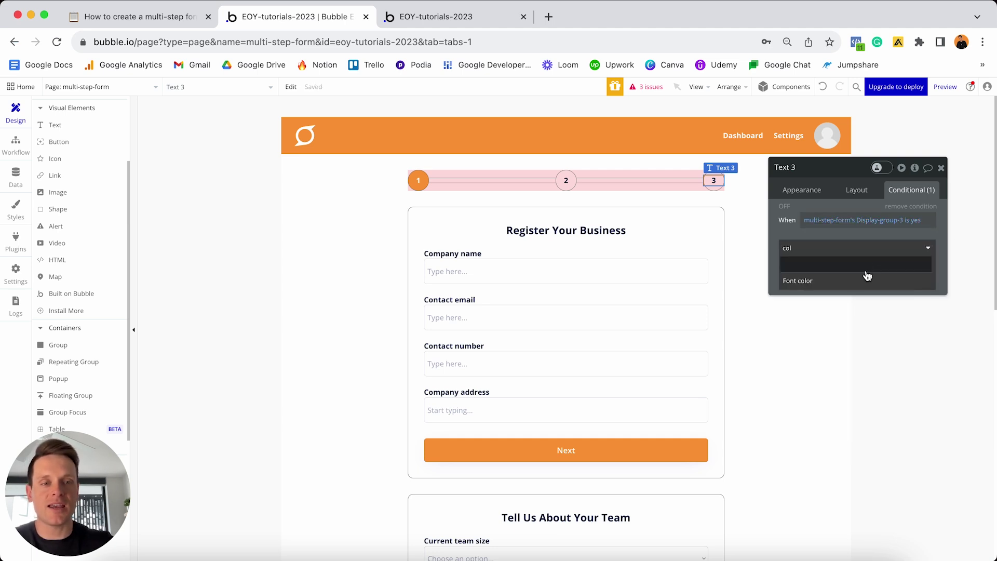
pyautogui.click(867, 270)
pyautogui.click(852, 242)
pyautogui.moveTo(840, 262); pyautogui.dragTo(822, 254)
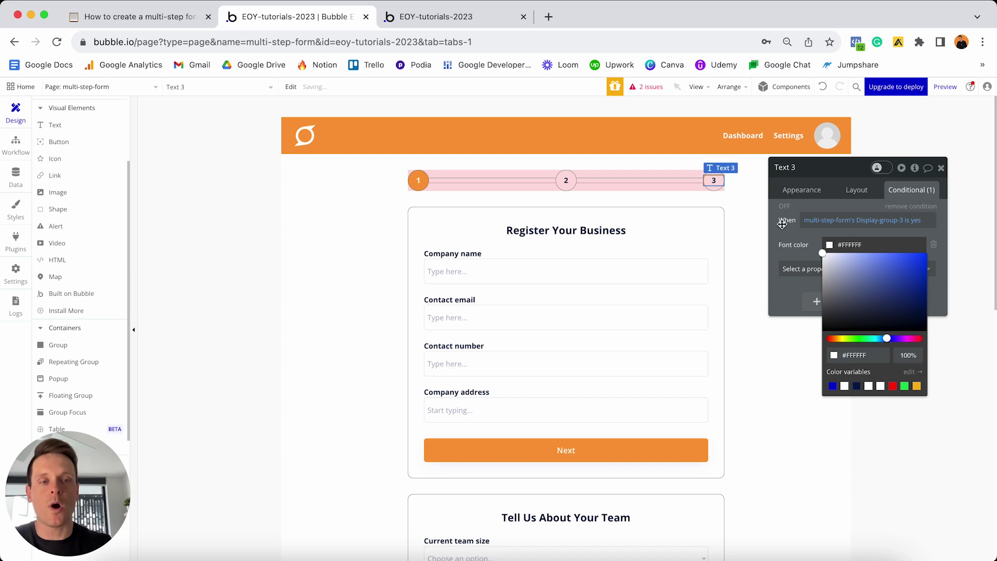
pyautogui.click(810, 236)
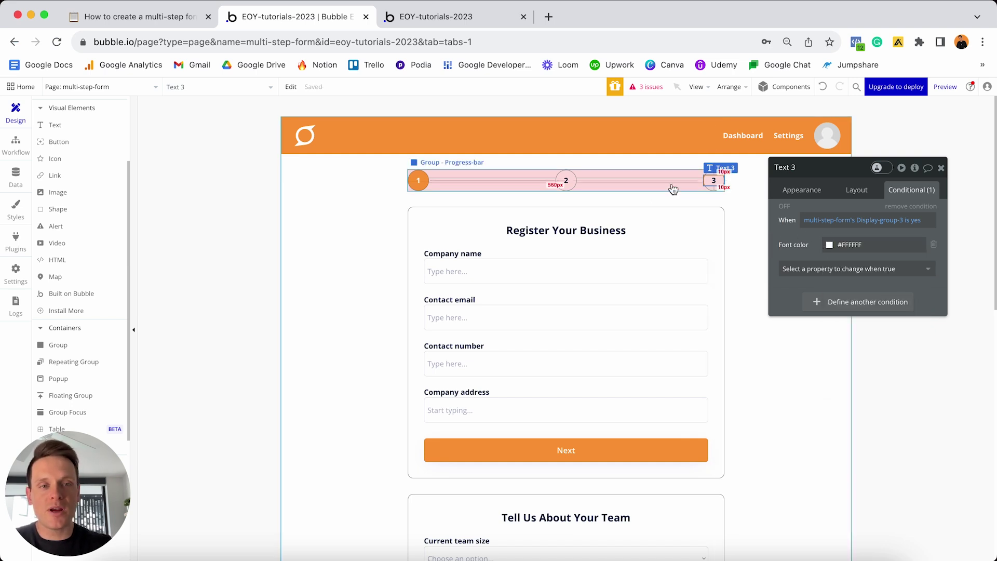
# Preview the multi-step form and advance through its steps to check the progress bar highlighting
pyautogui.click(943, 89)
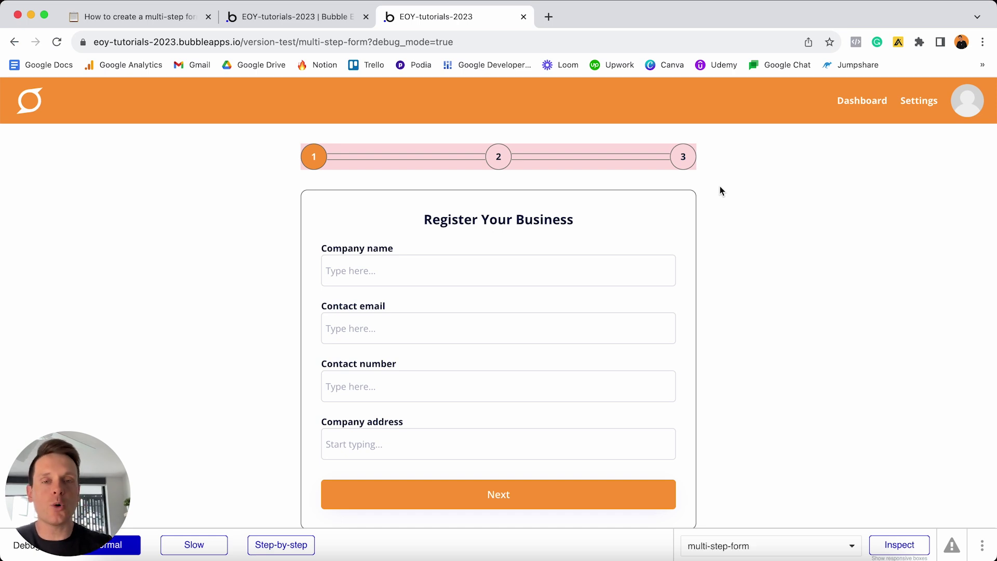
pyautogui.click(516, 496)
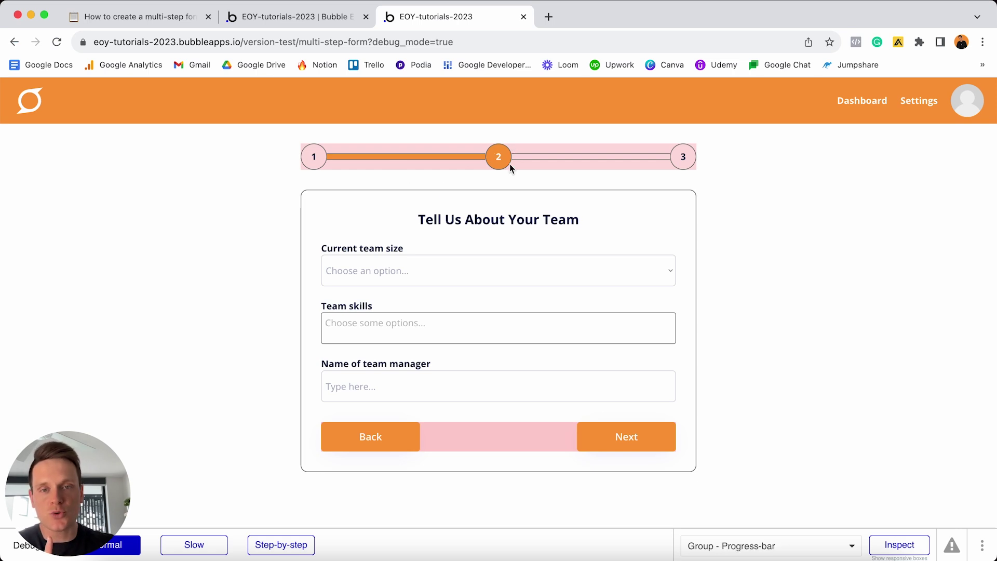
pyautogui.click(600, 436)
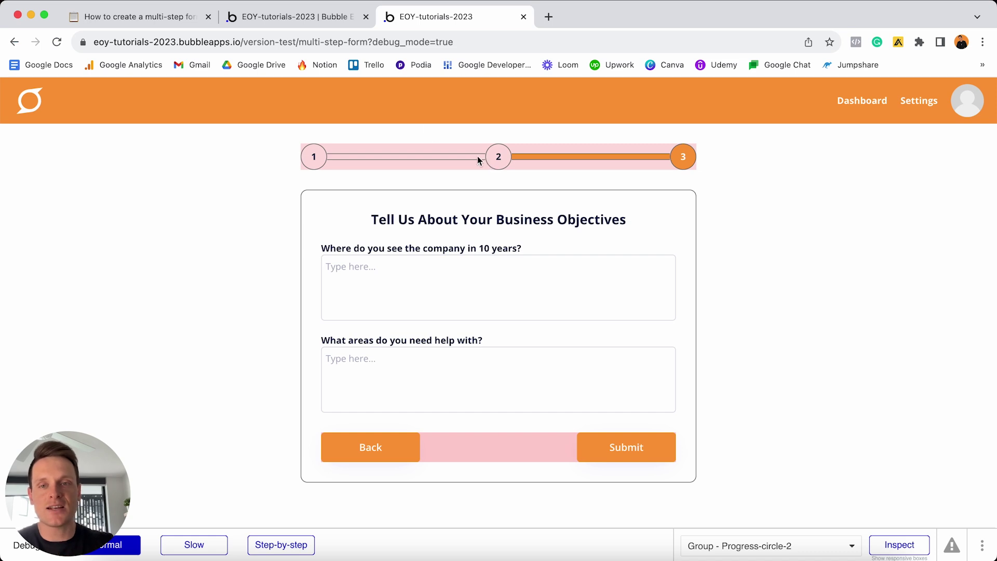
# Back in the editor, duplicate the Progress-circle-1 group's condition and change the copy's custom state to Display-group-2
pyautogui.click(315, 20)
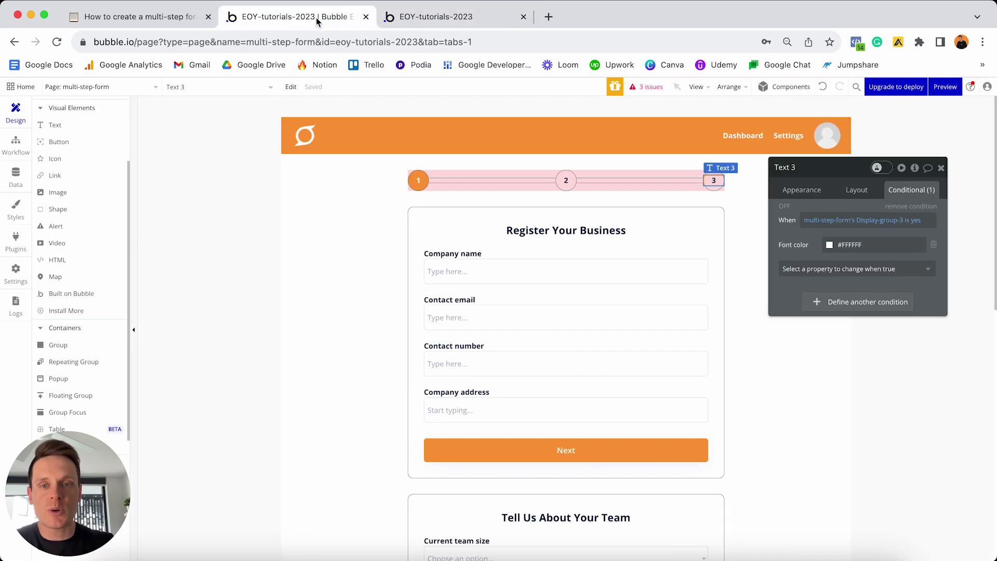
pyautogui.click(421, 187)
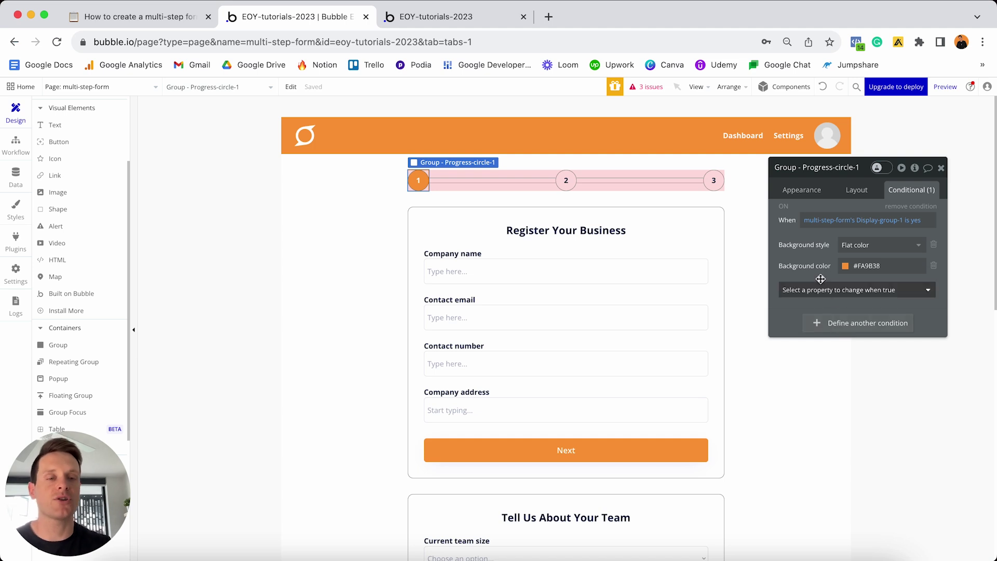
pyautogui.rightClick(793, 232)
pyautogui.click(858, 206)
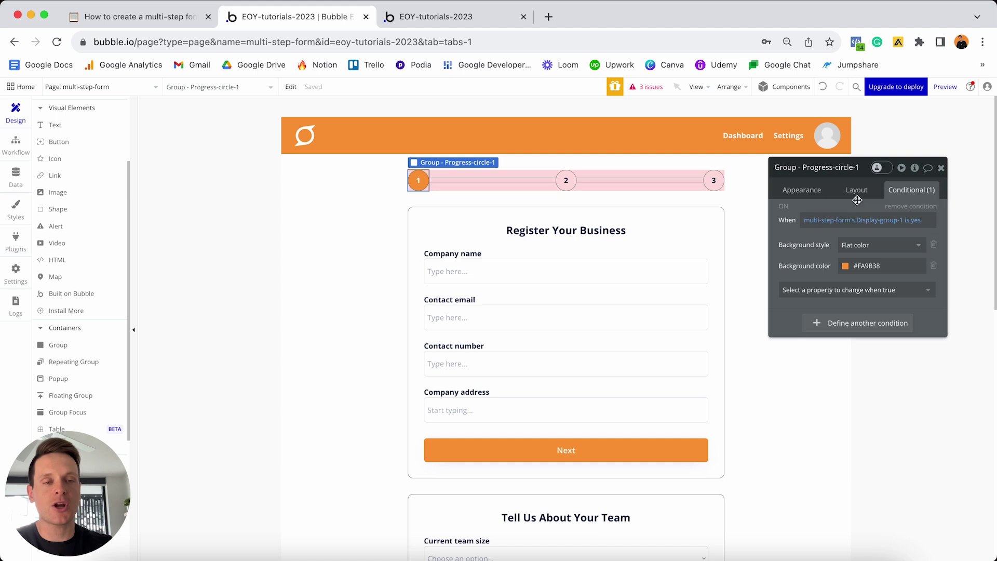
pyautogui.rightClick(828, 329)
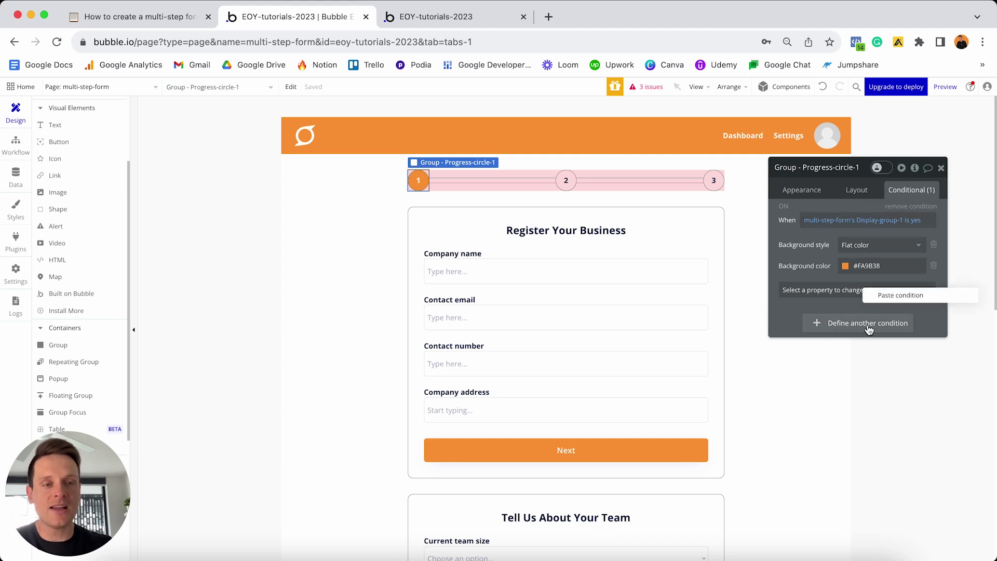
pyautogui.click(887, 297)
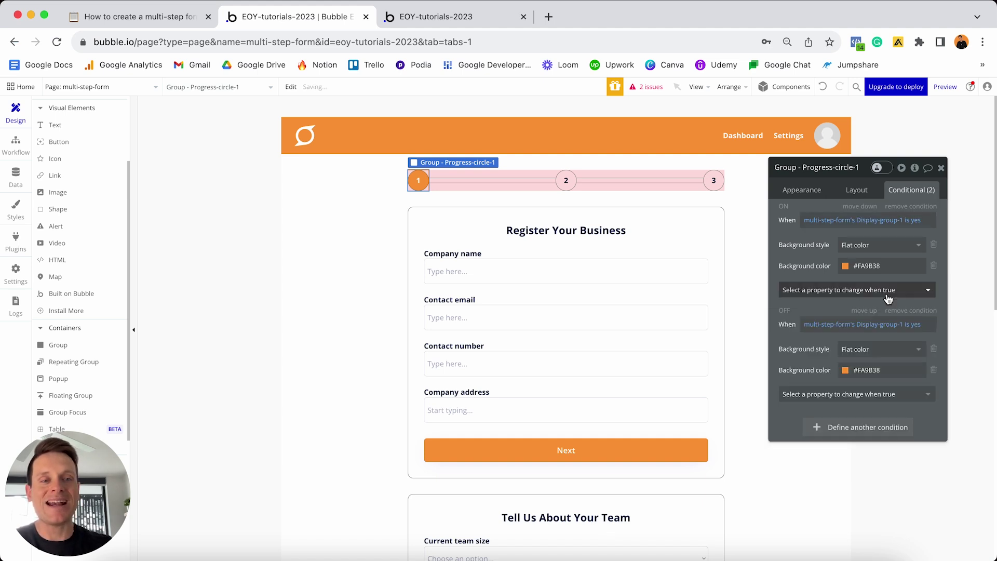
pyautogui.click(878, 330)
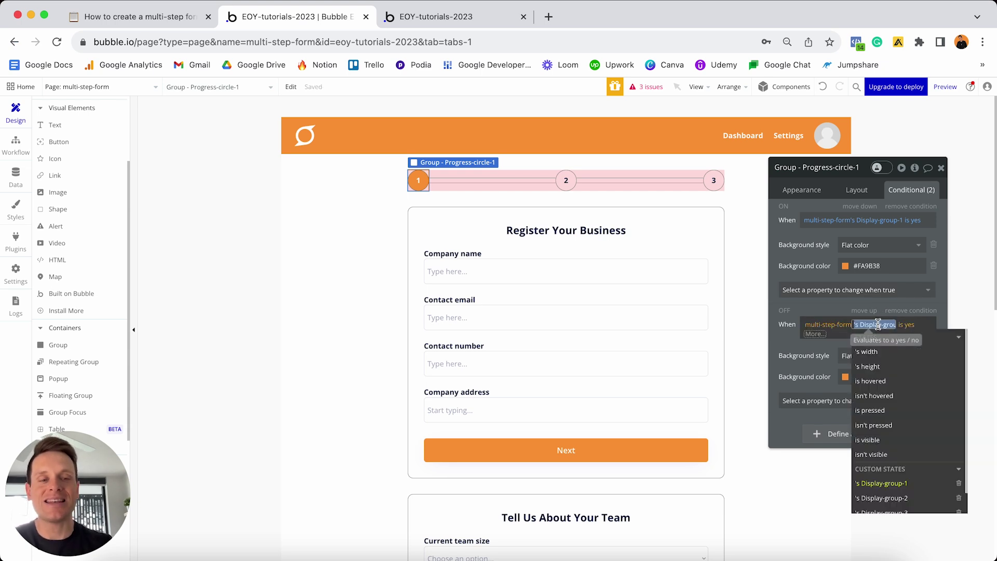
pyautogui.scroll(-1, 881, 452)
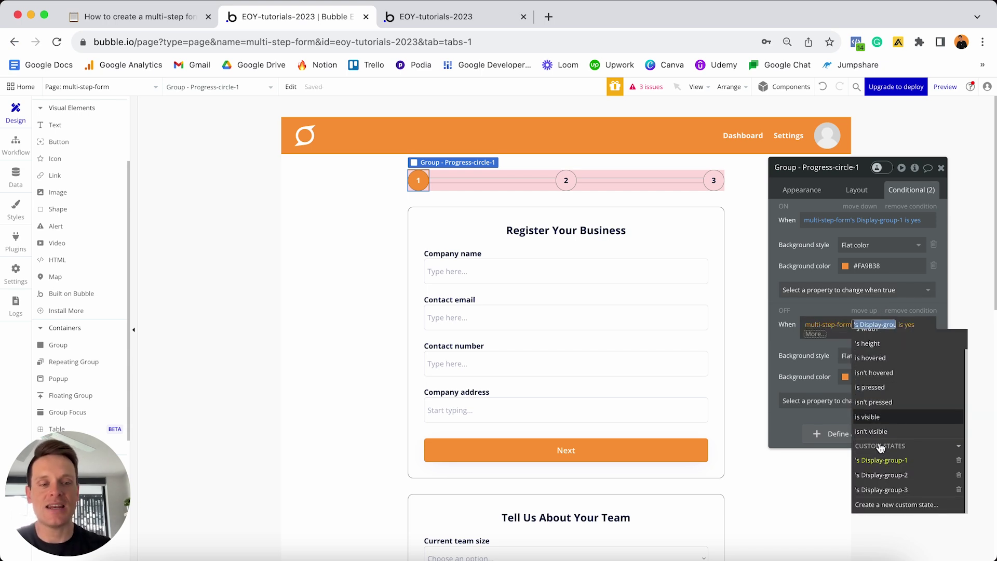
pyautogui.click(894, 480)
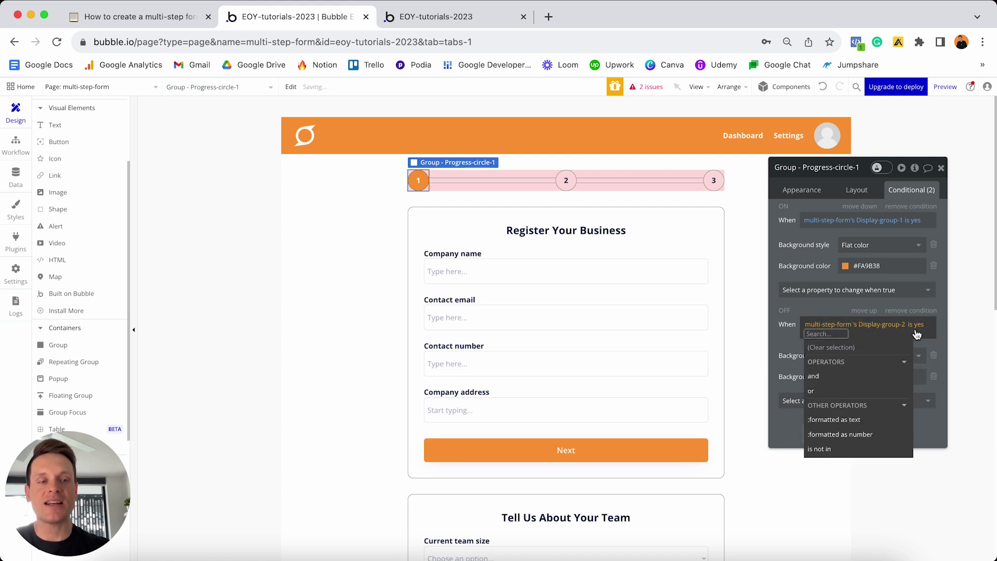
pyautogui.click(783, 341)
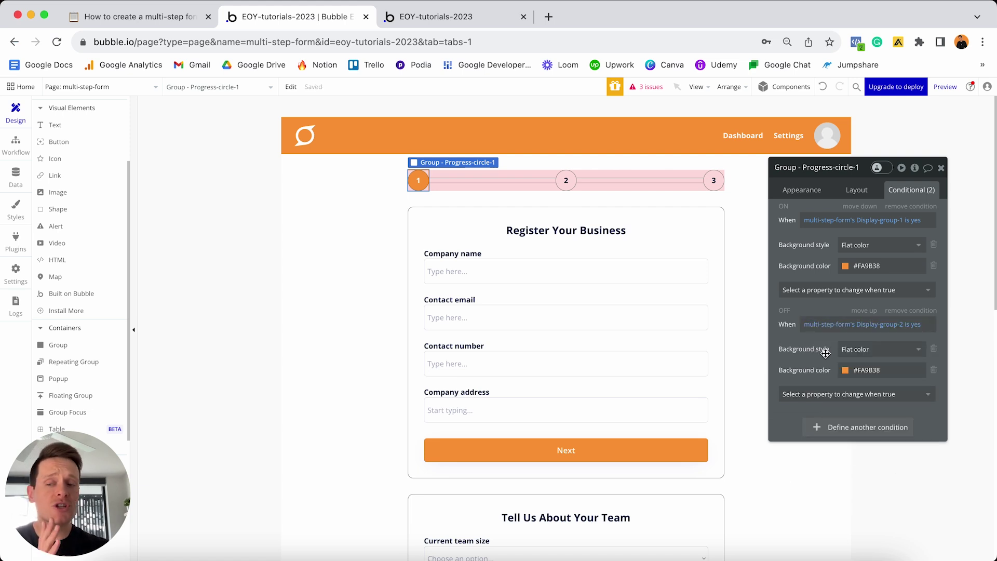
# Paste a third copy of the condition onto the Progress-circle-1 group and change its custom state to Display-group-3
pyautogui.rightClick(860, 435)
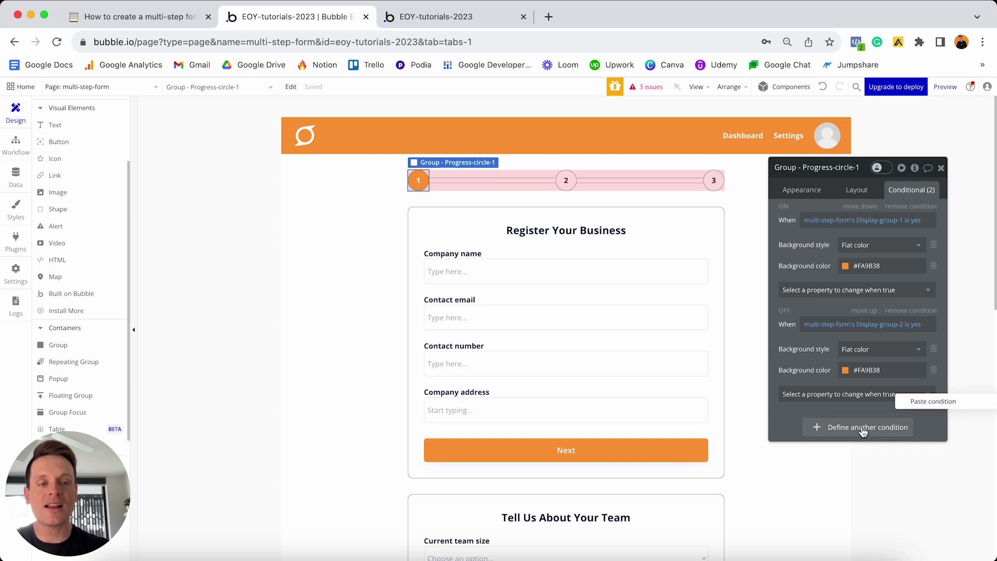
pyautogui.click(921, 402)
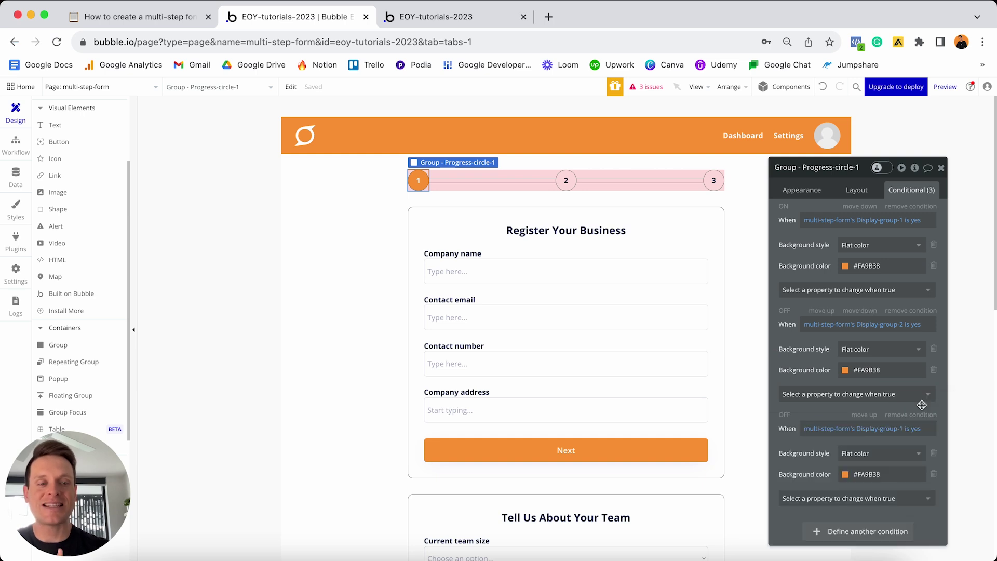
pyautogui.click(889, 432)
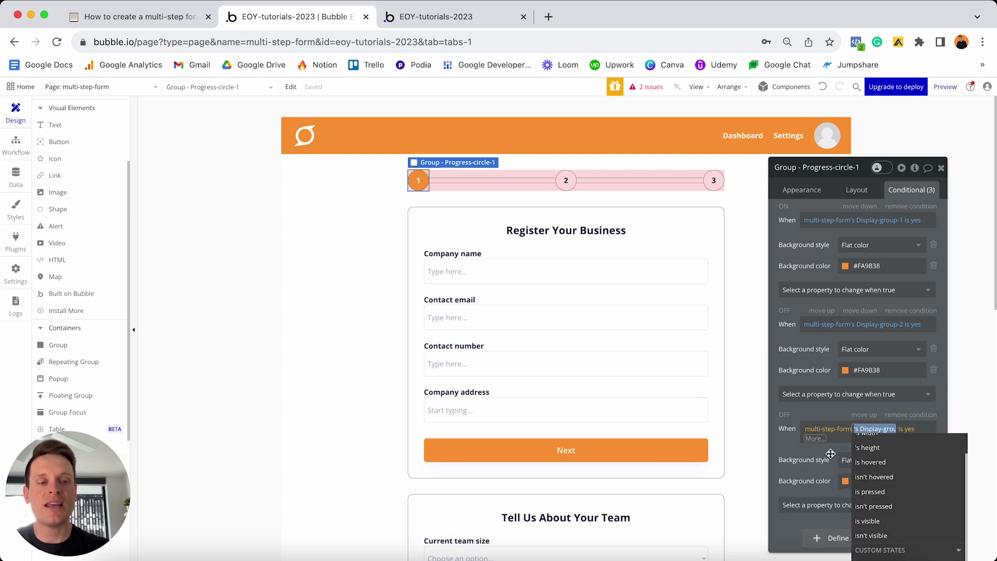
pyautogui.click(815, 438)
pyautogui.click(813, 409)
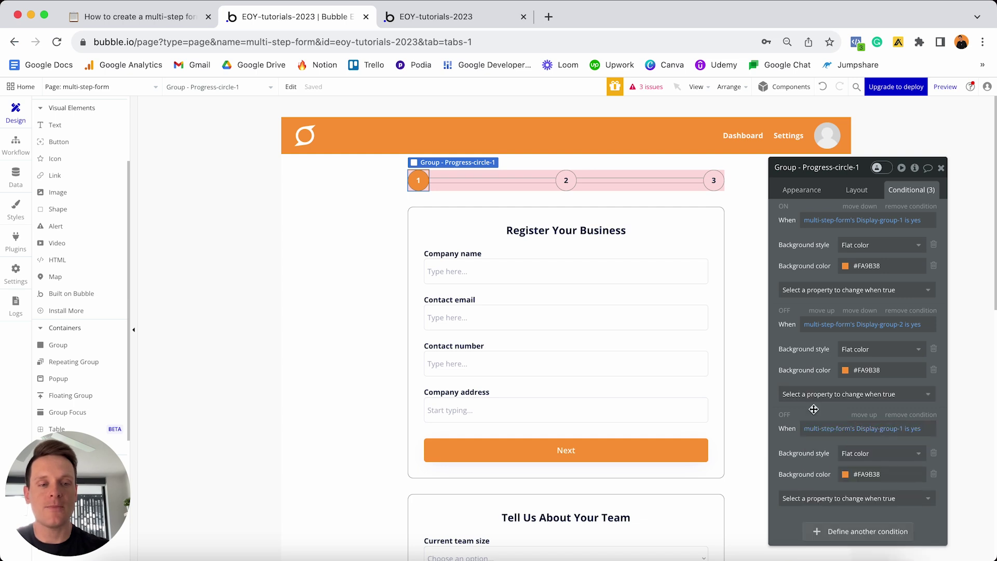
pyautogui.moveTo(847, 169); pyautogui.dragTo(842, 87)
pyautogui.click(867, 347)
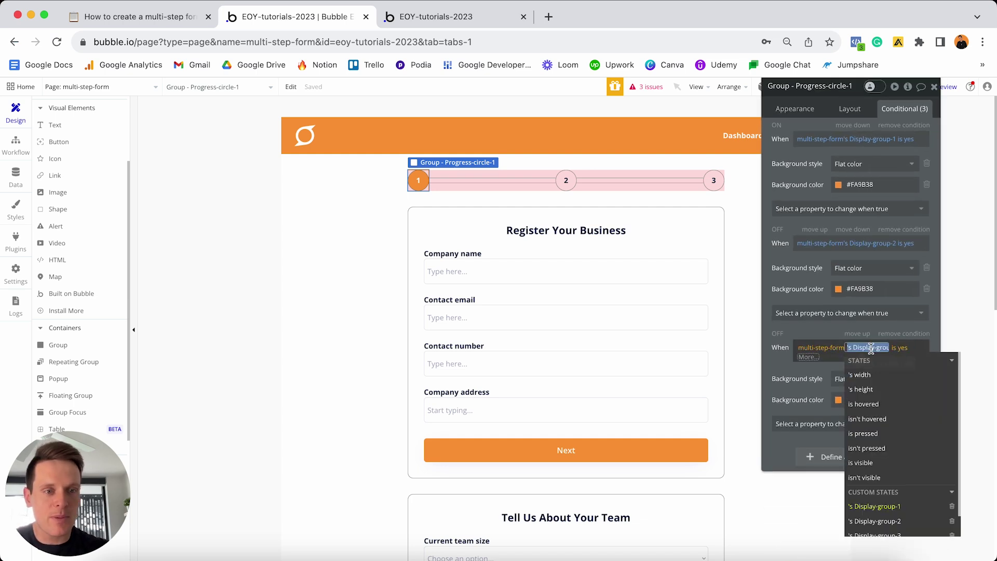
pyautogui.click(874, 512)
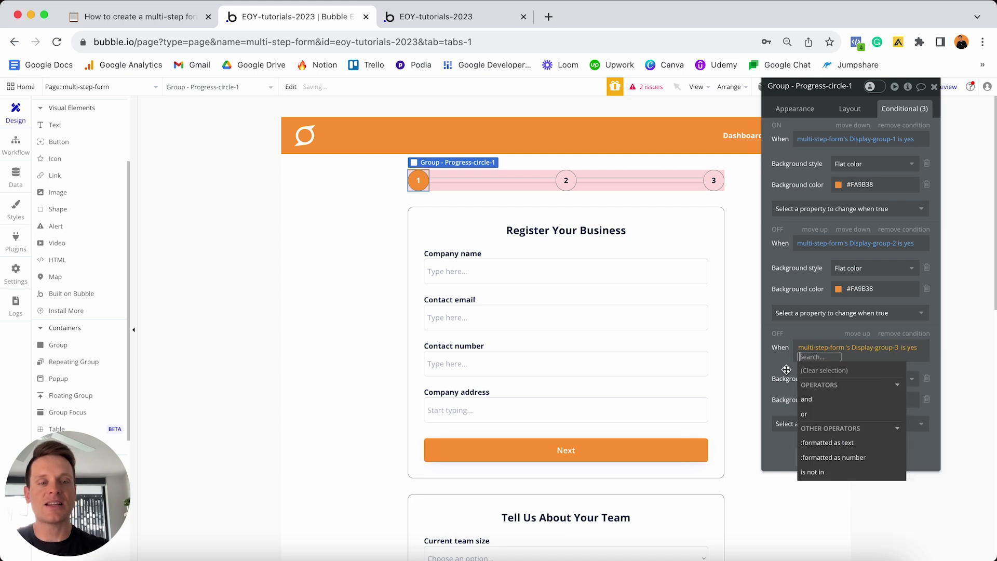
pyautogui.click(783, 369)
# Reload the form preview and advance to the second step to check circle 1's highlighting
pyautogui.click(500, 19)
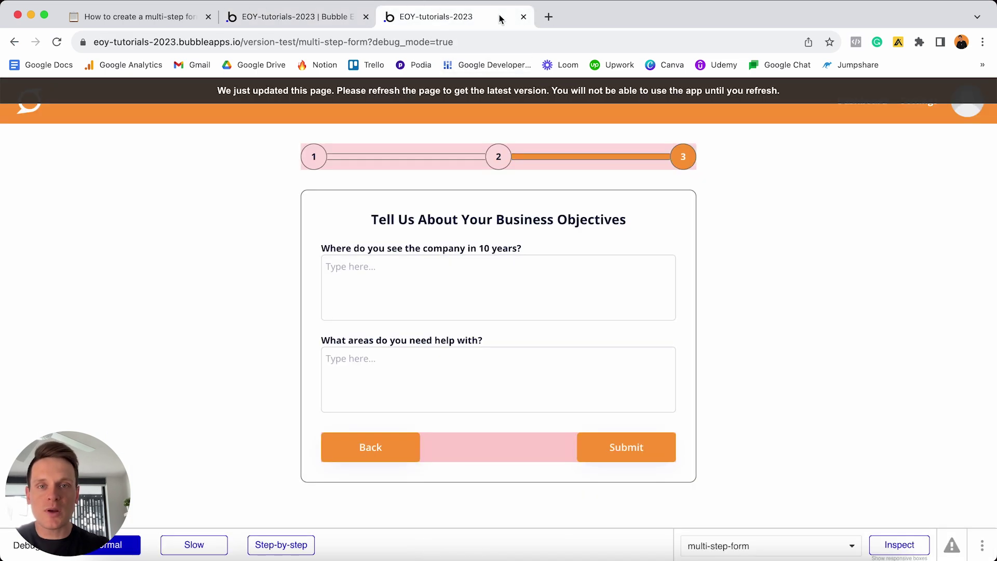
pyautogui.press('super+r')
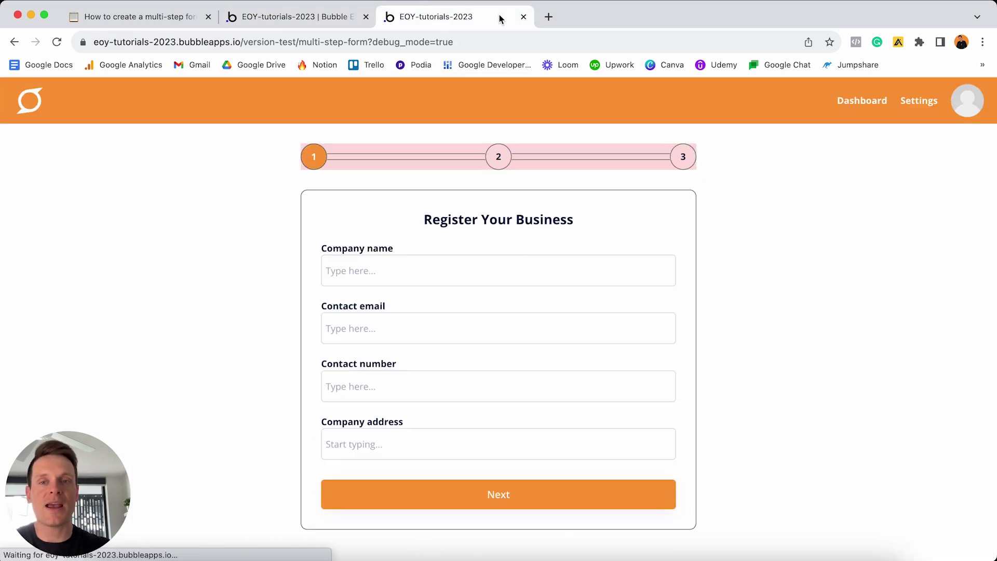
pyautogui.click(498, 498)
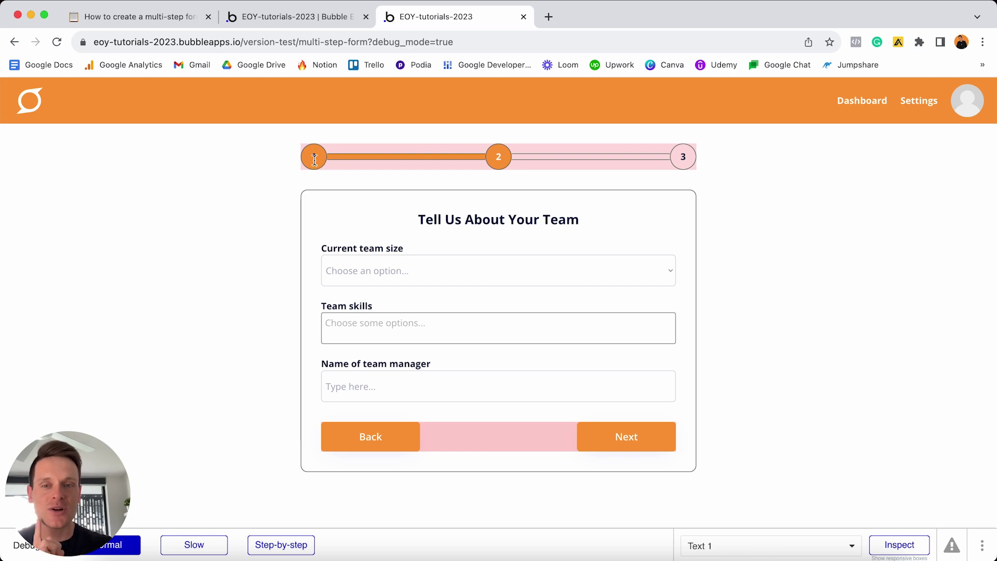
# Back in the editor, duplicate the condition on the number text inside circle 1 and change the copy's custom state to Display-group-2
pyautogui.click(290, 21)
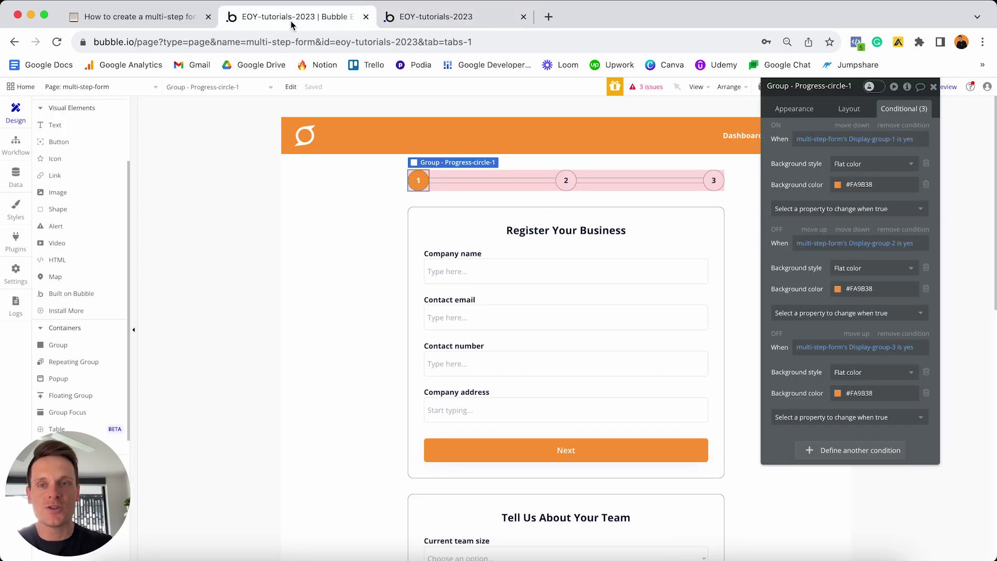
pyautogui.click(420, 183)
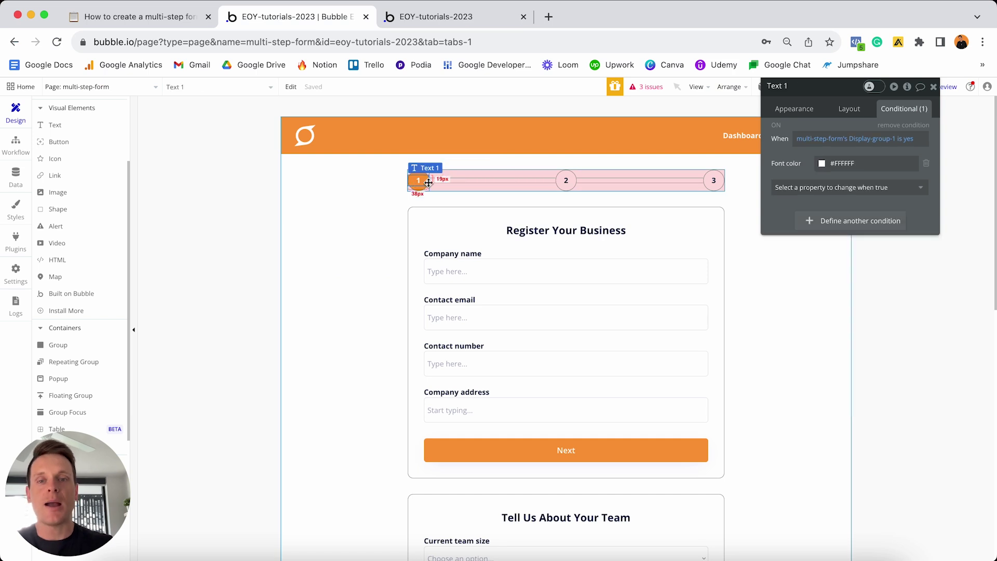
pyautogui.rightClick(779, 154)
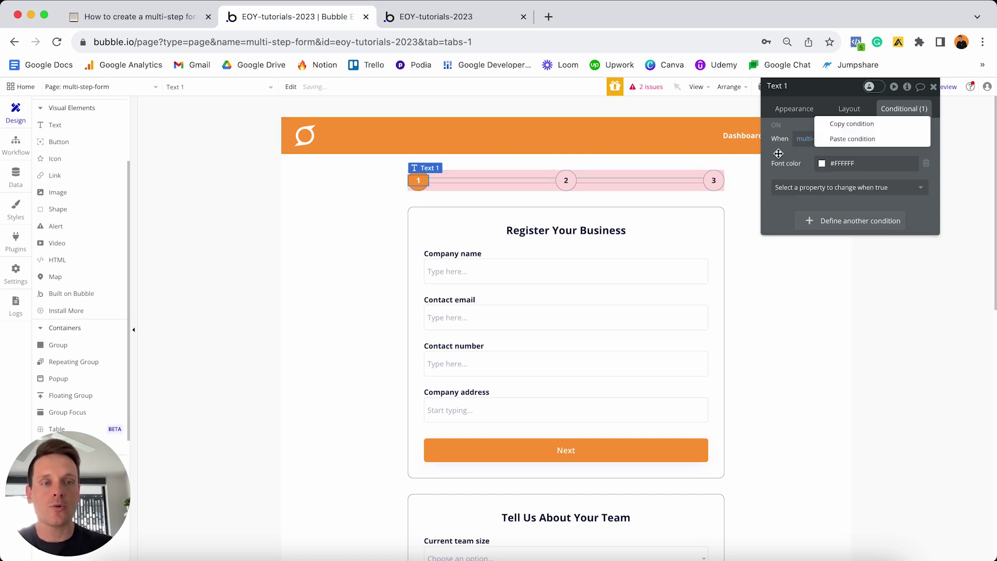
pyautogui.click(843, 127)
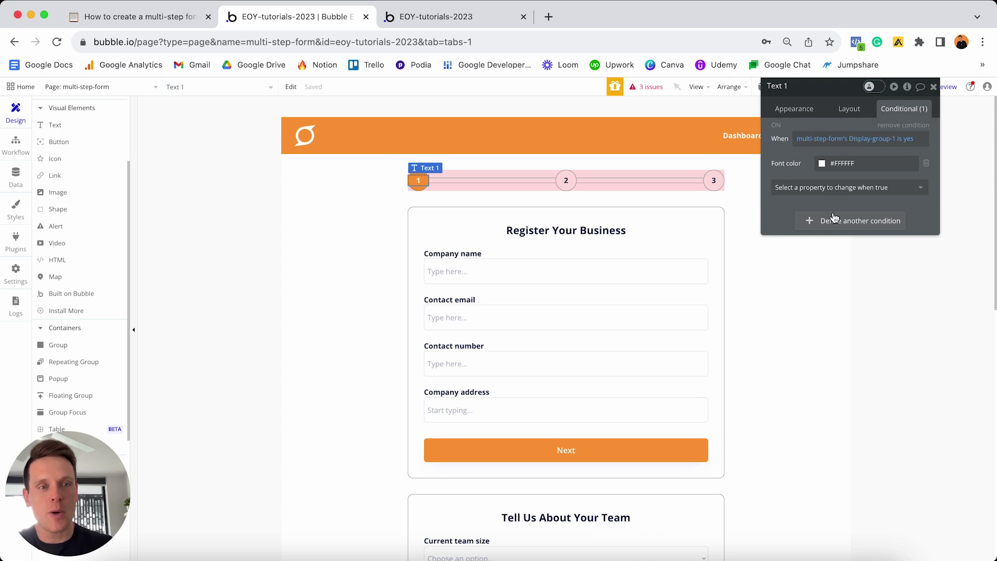
pyautogui.rightClick(829, 224)
pyautogui.click(884, 193)
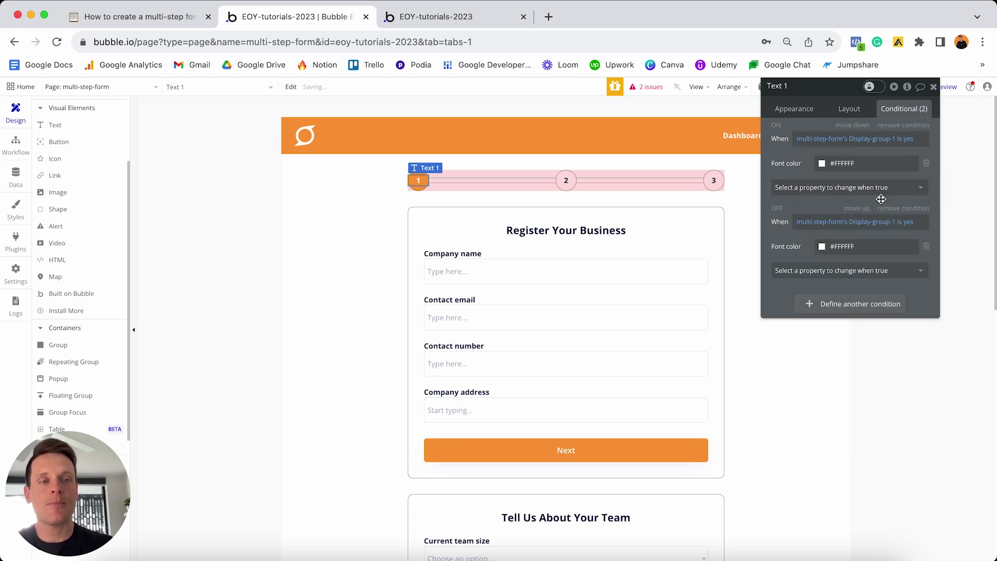
pyautogui.click(877, 222)
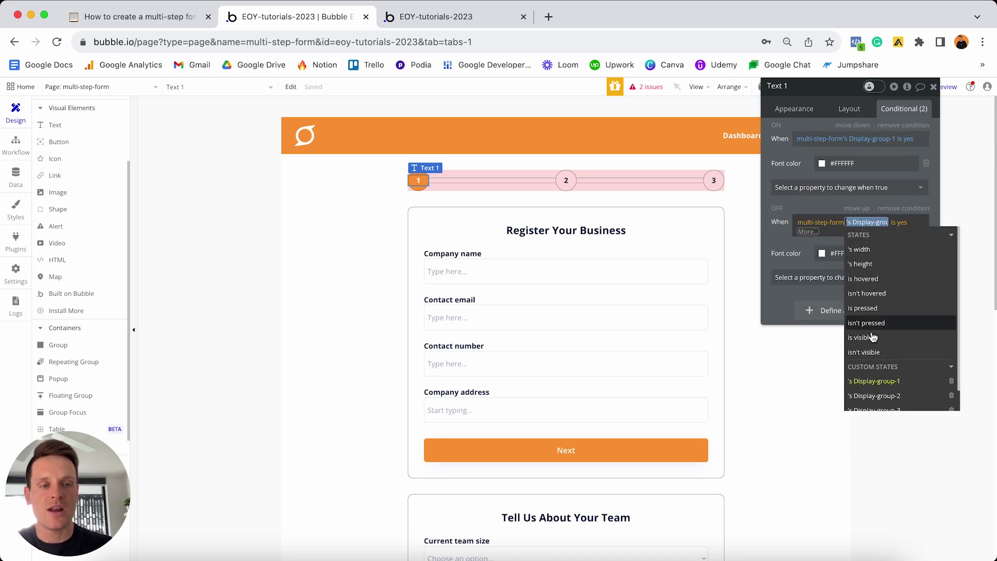
pyautogui.click(871, 399)
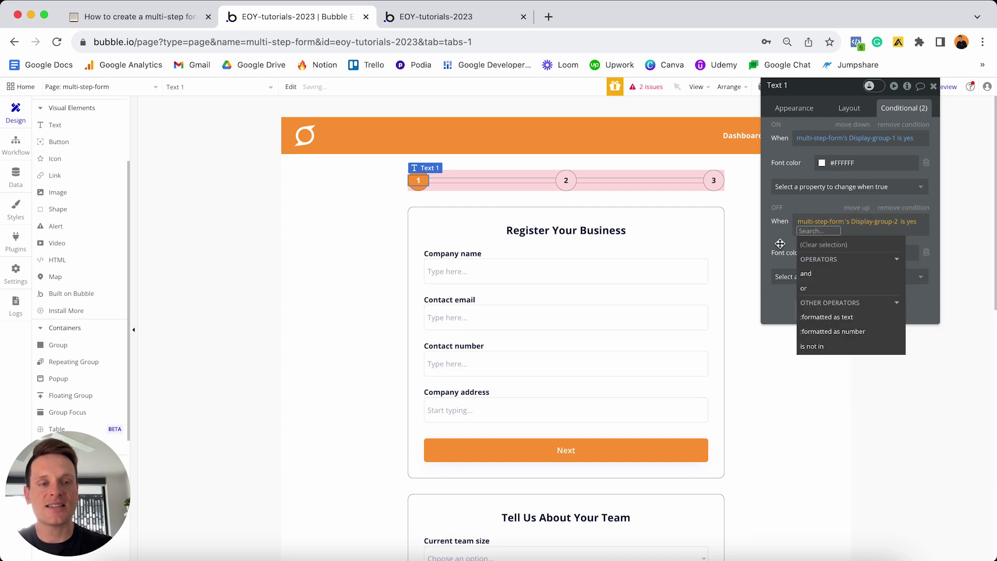
pyautogui.click(828, 251)
# Paste a third copy of the condition onto the circle 1 number text and change its custom state to Display-group-3
pyautogui.rightClick(843, 285)
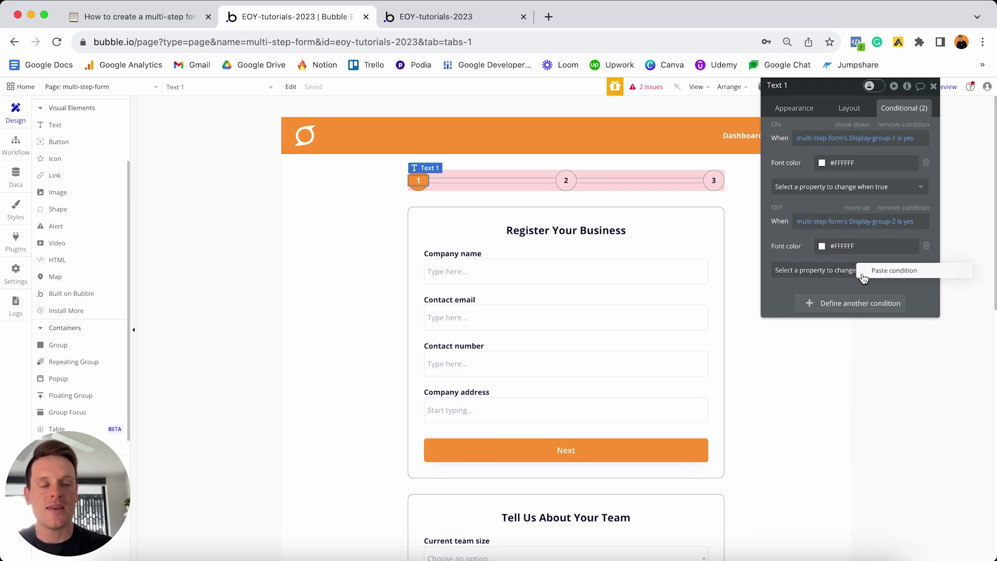
pyautogui.click(863, 275)
pyautogui.click(864, 305)
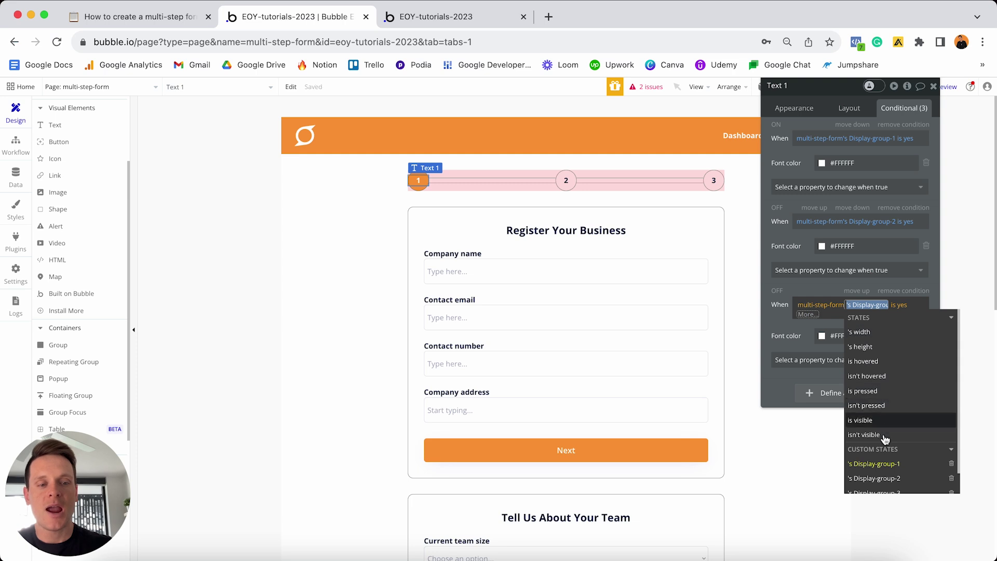
pyautogui.click(886, 487)
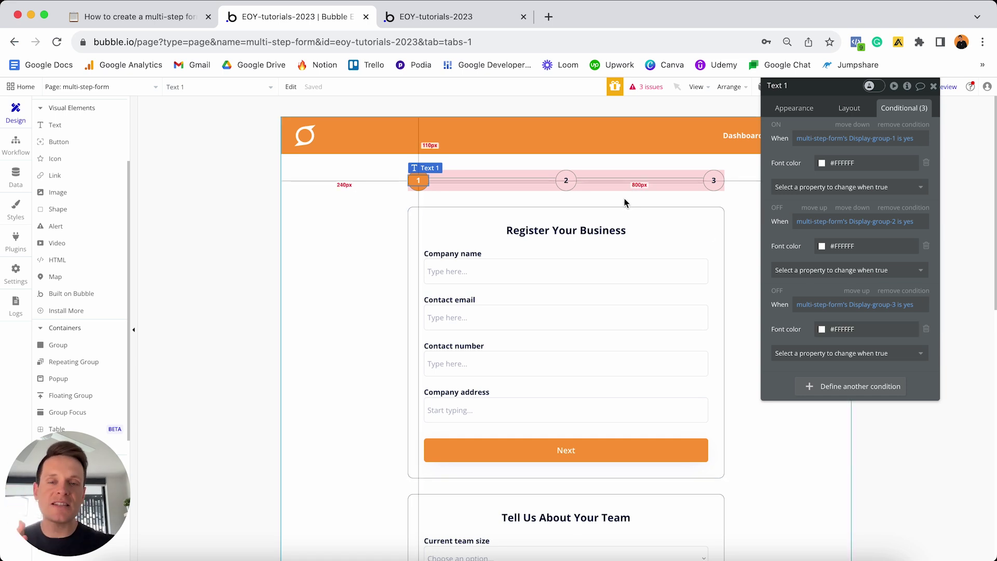
# Duplicate the condition on the Progress-bar-1 group and change the copy's custom state to Display-group-3
pyautogui.click(495, 186)
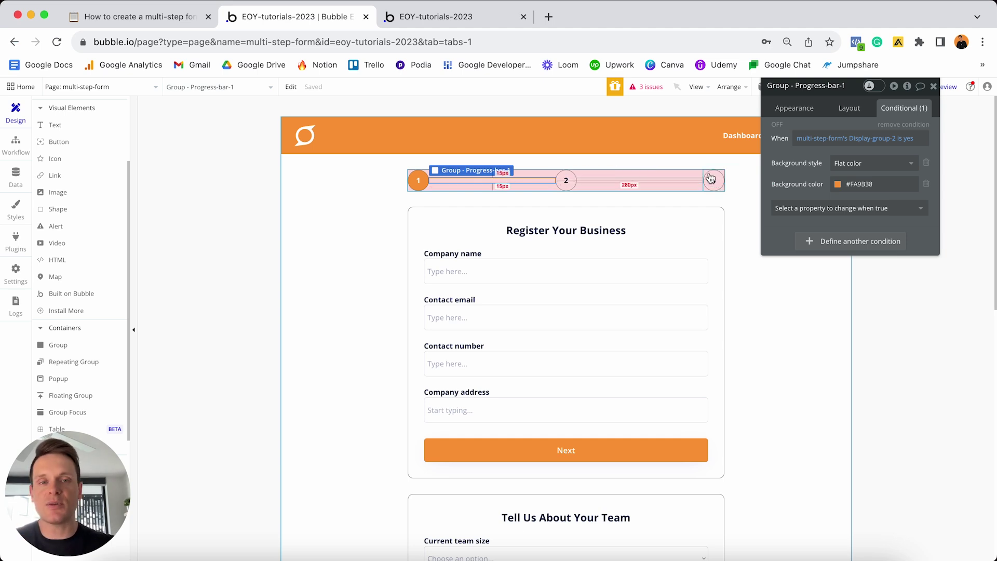
pyautogui.rightClick(806, 154)
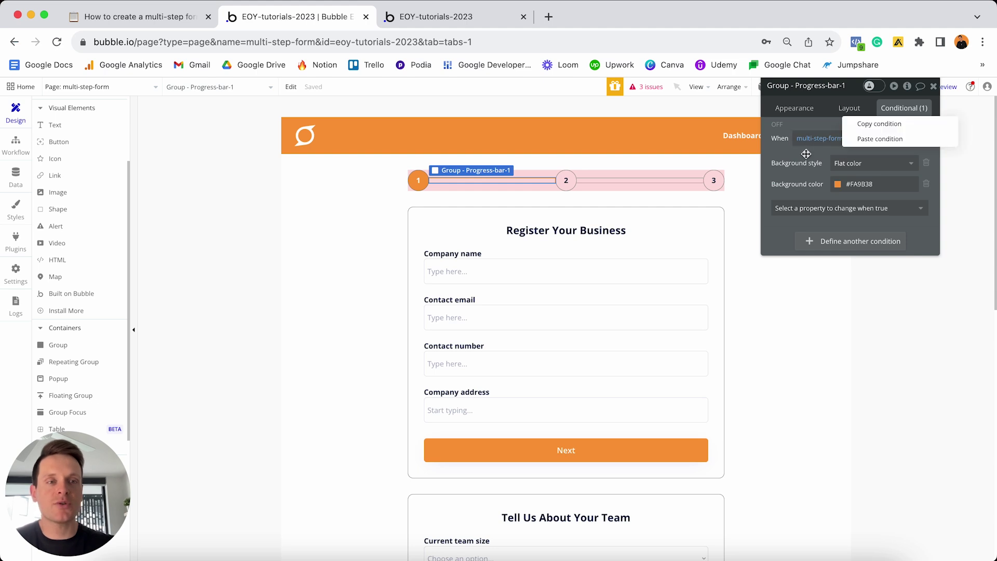
pyautogui.click(860, 125)
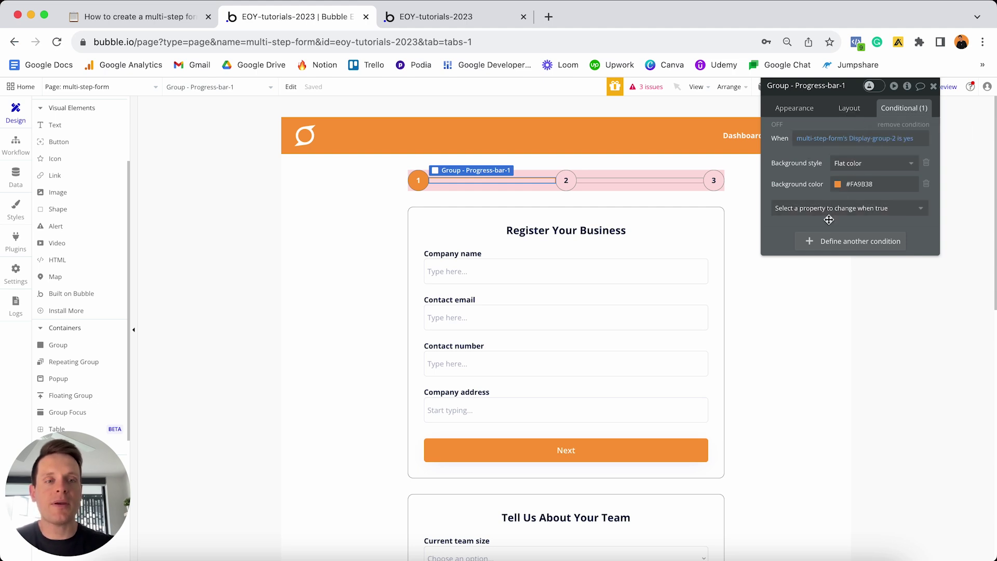
pyautogui.rightClick(819, 239)
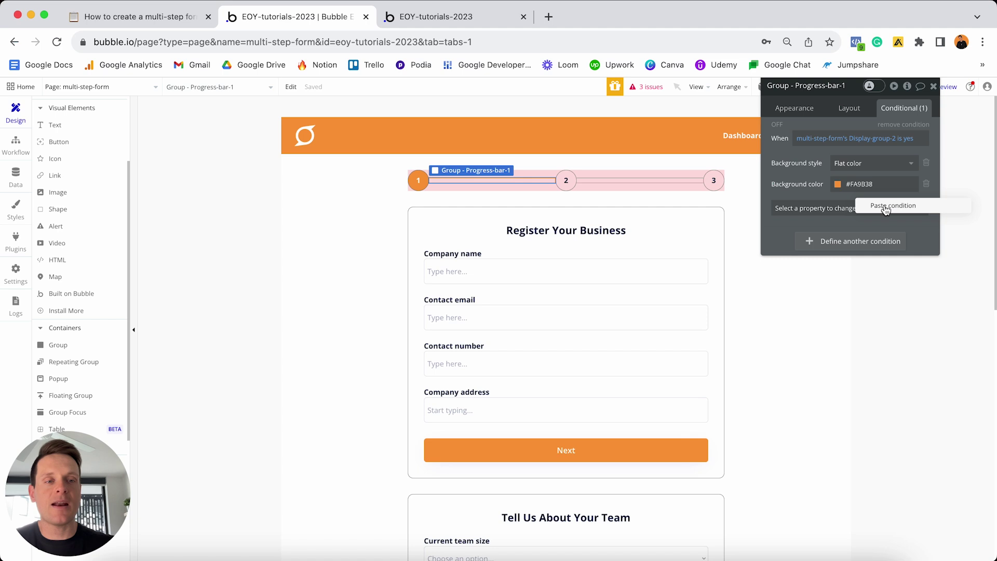
pyautogui.click(884, 208)
pyautogui.click(877, 242)
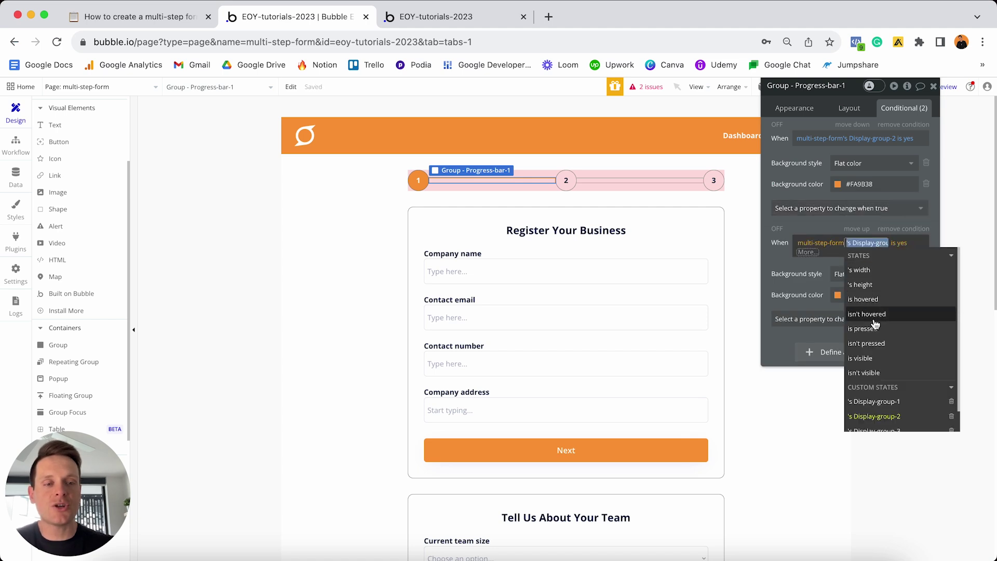
pyautogui.scroll(-2, 881, 410)
pyautogui.click(881, 409)
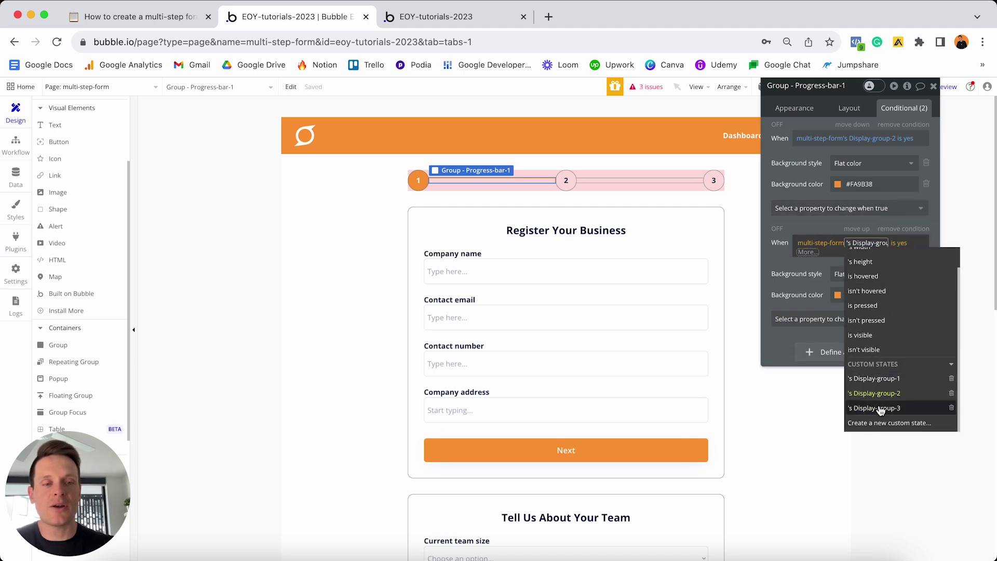
pyautogui.click(782, 263)
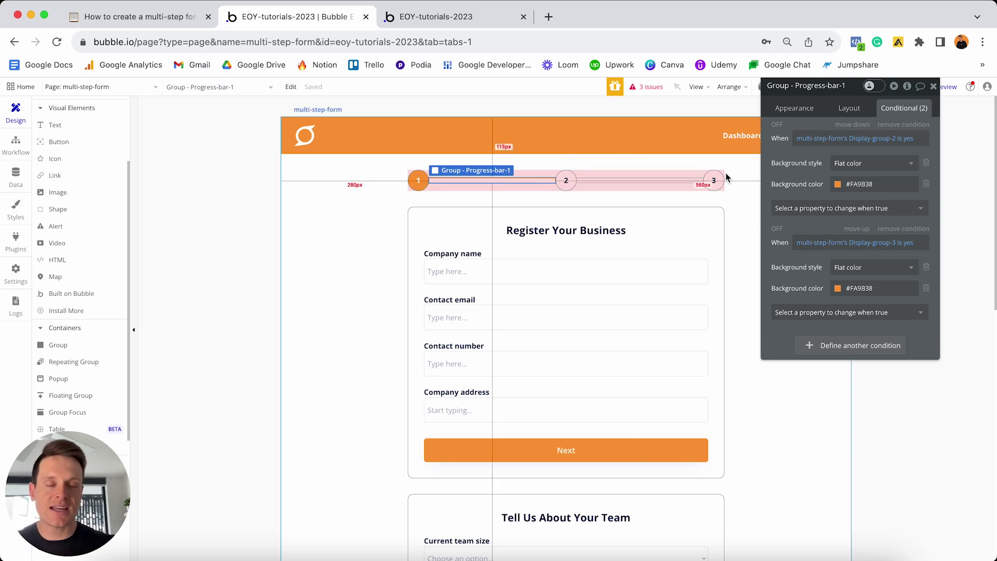
# Paste the copied condition onto the Progress-circle-2 group and change the pasted copy's custom state to Display-group-3
pyautogui.click(569, 175)
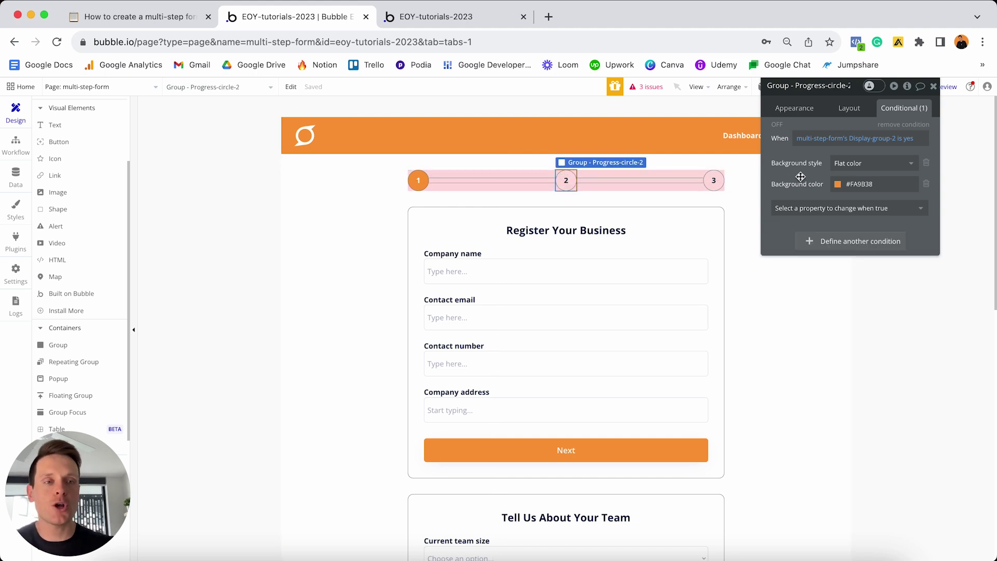
pyautogui.rightClick(806, 244)
pyautogui.click(864, 212)
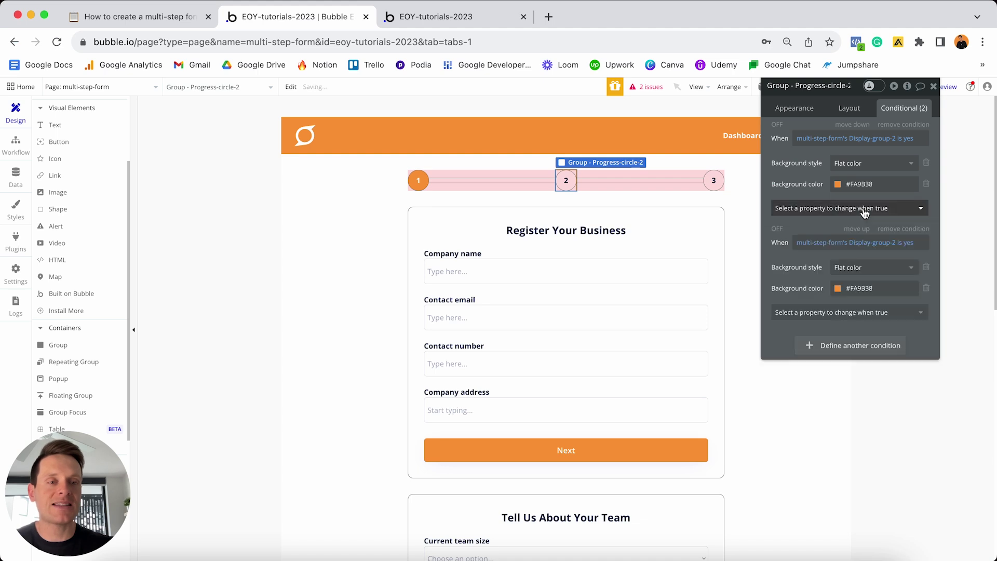
pyautogui.click(882, 243)
pyautogui.click(872, 243)
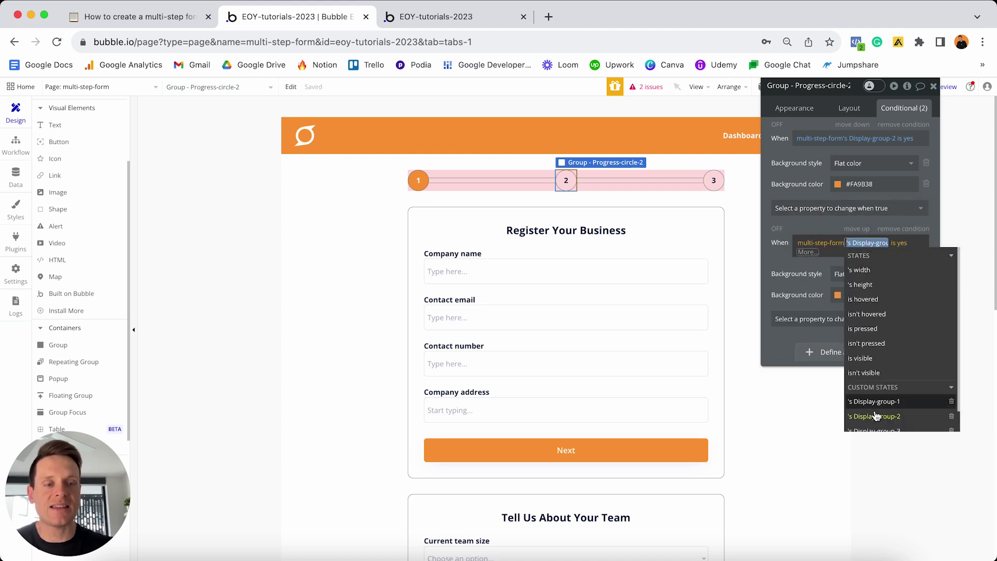
pyautogui.scroll(-1, 877, 410)
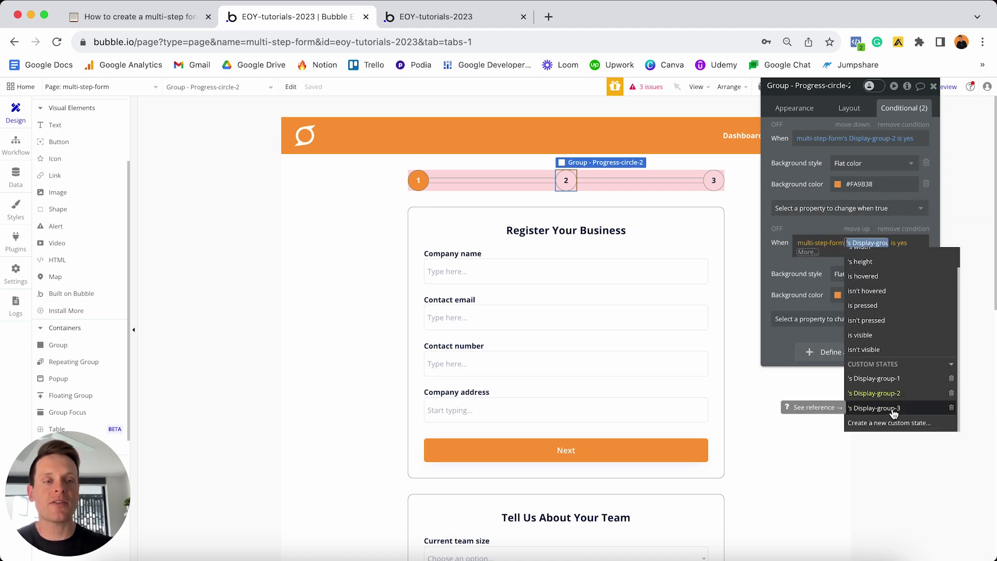
pyautogui.click(888, 410)
pyautogui.click(783, 260)
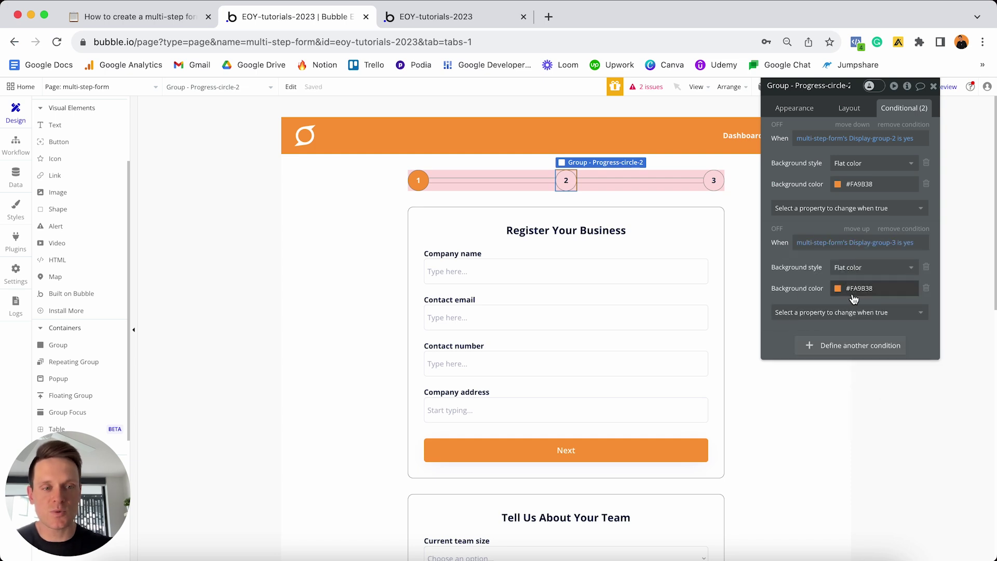
# Duplicate the font color condition on the number text inside circle 2 and change the copy's custom state to Display-group-3
pyautogui.click(564, 181)
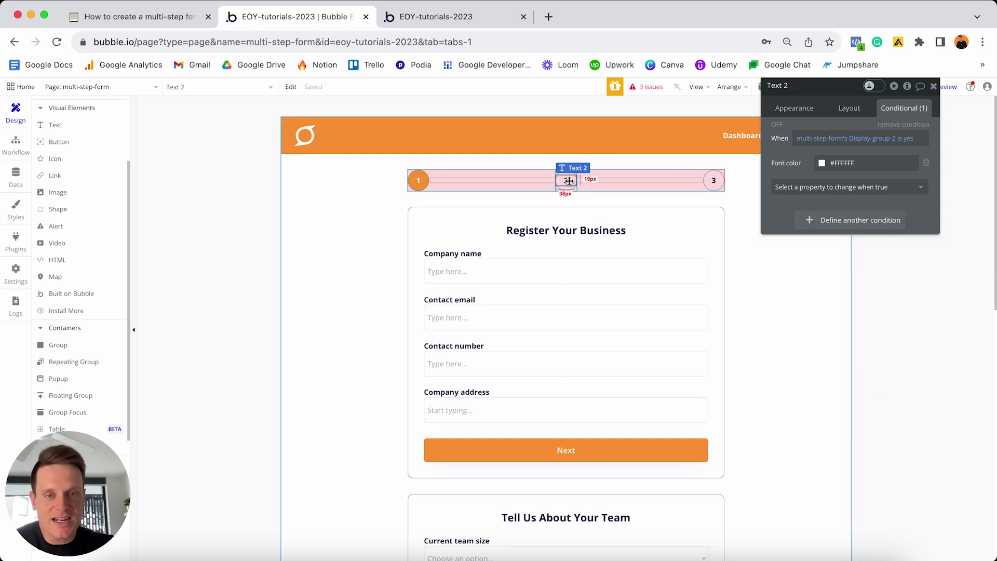
pyautogui.rightClick(853, 135)
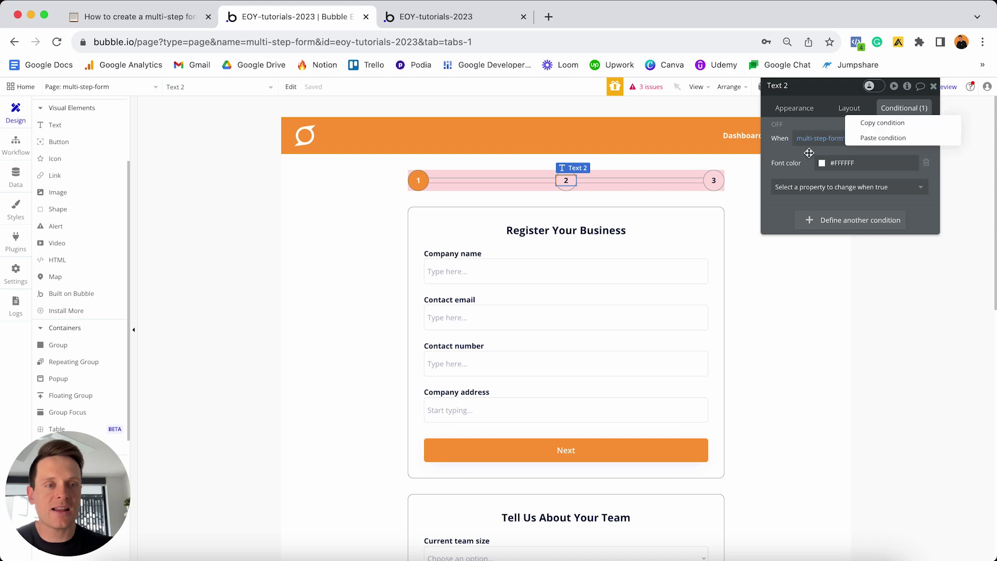
pyautogui.click(856, 125)
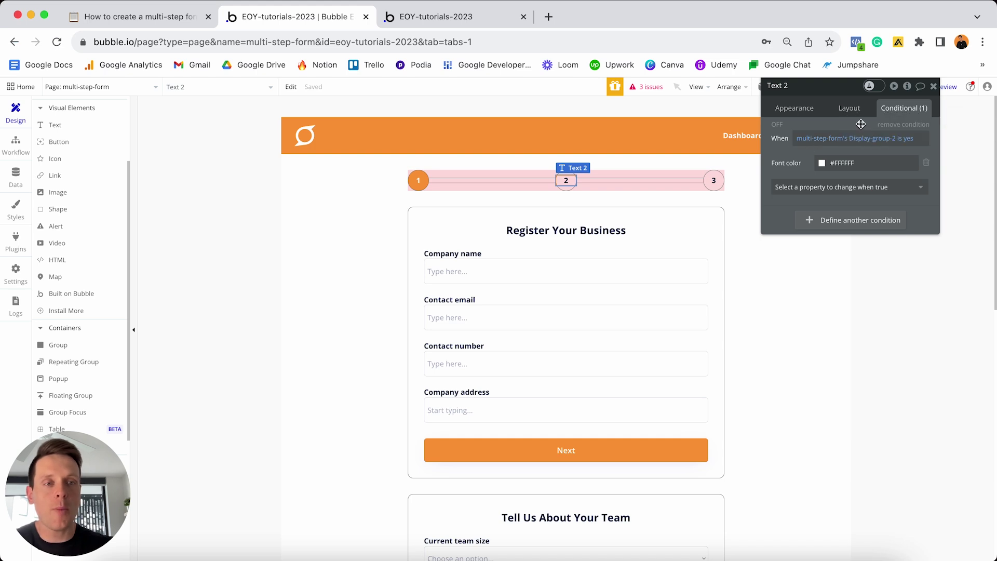
pyautogui.rightClick(820, 223)
pyautogui.click(875, 190)
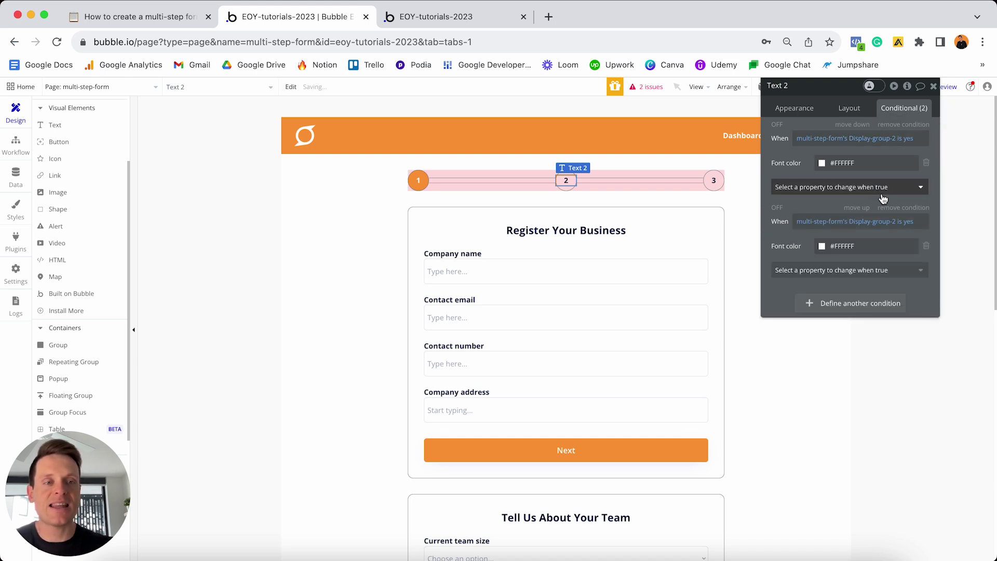
pyautogui.click(891, 223)
pyautogui.click(889, 383)
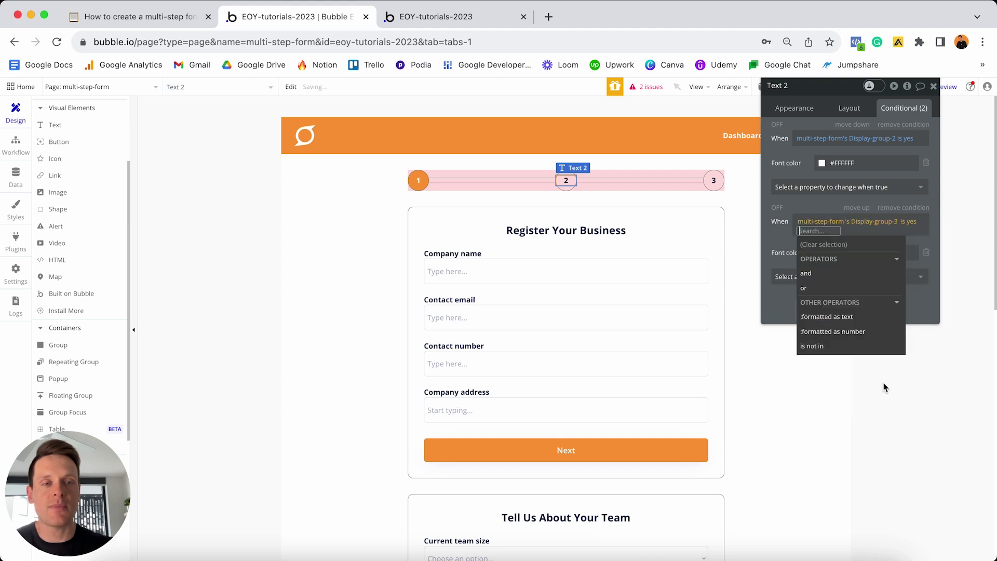
pyautogui.click(820, 204)
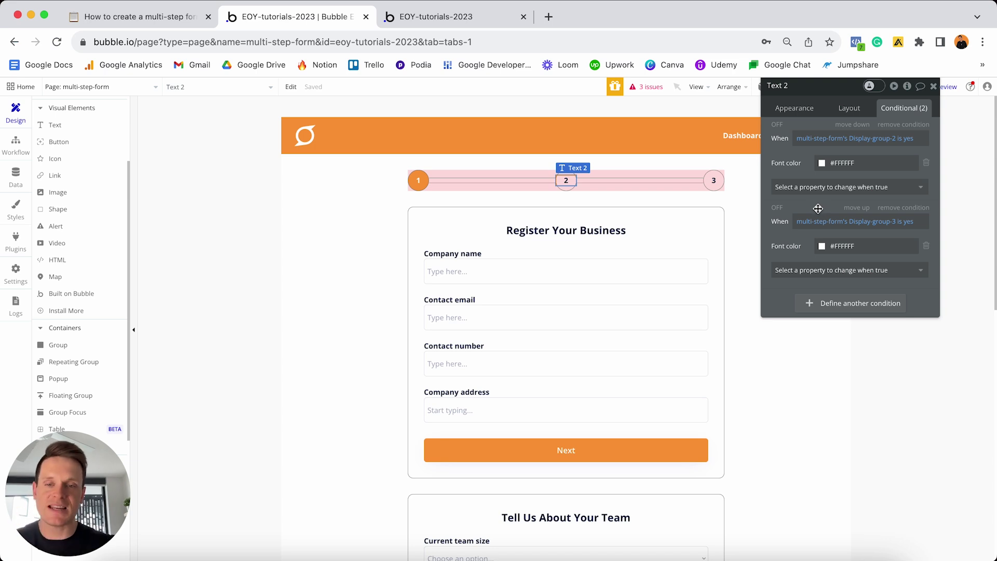
# Review the conditions on Progress-bar-2 and Progress-circle-3, and advance the form preview through to the third step to check the progress bar's highlighting
pyautogui.click(670, 181)
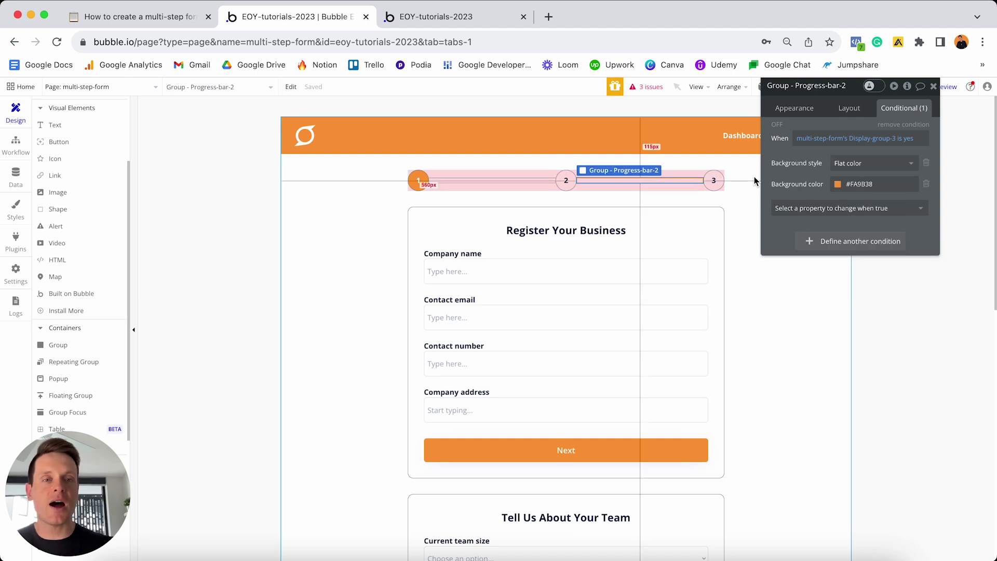
pyautogui.click(714, 179)
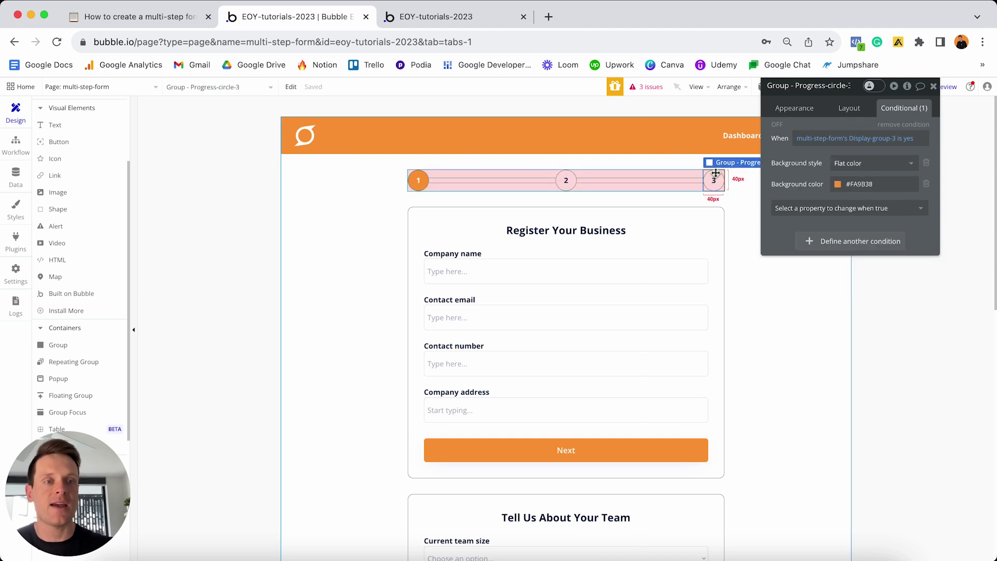
pyautogui.click(479, 18)
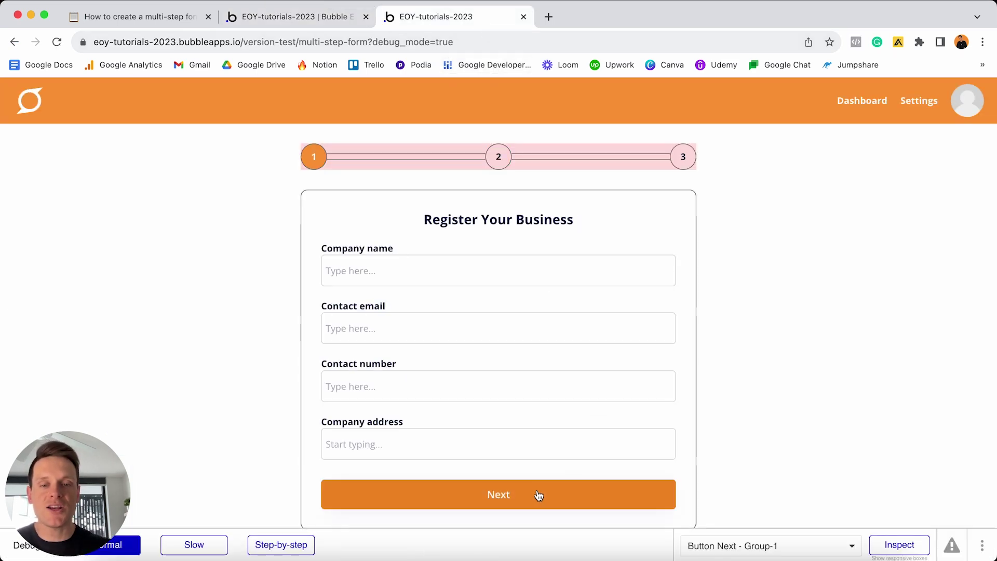
pyautogui.click(538, 495)
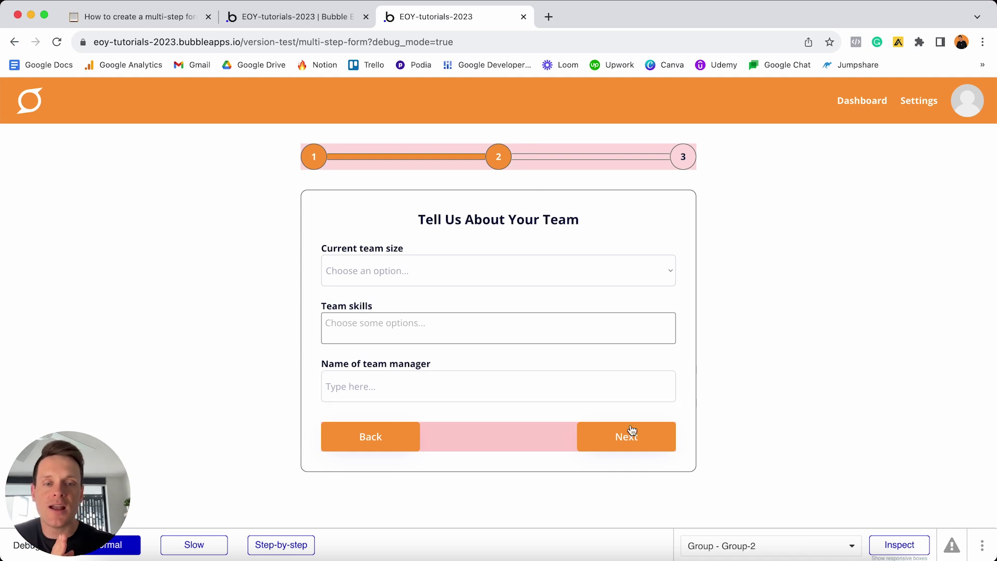
pyautogui.click(630, 442)
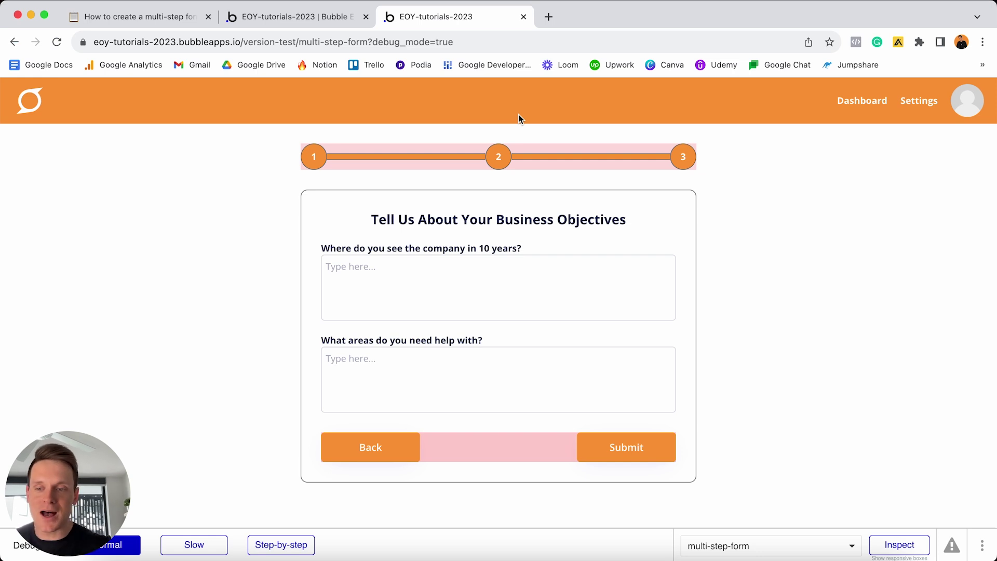
# Switch to the Notion outline and tick off "Creating a custom progress bar" and all five items nested under it
pyautogui.click(140, 16)
pyautogui.click(389, 394)
pyautogui.press('Escape')
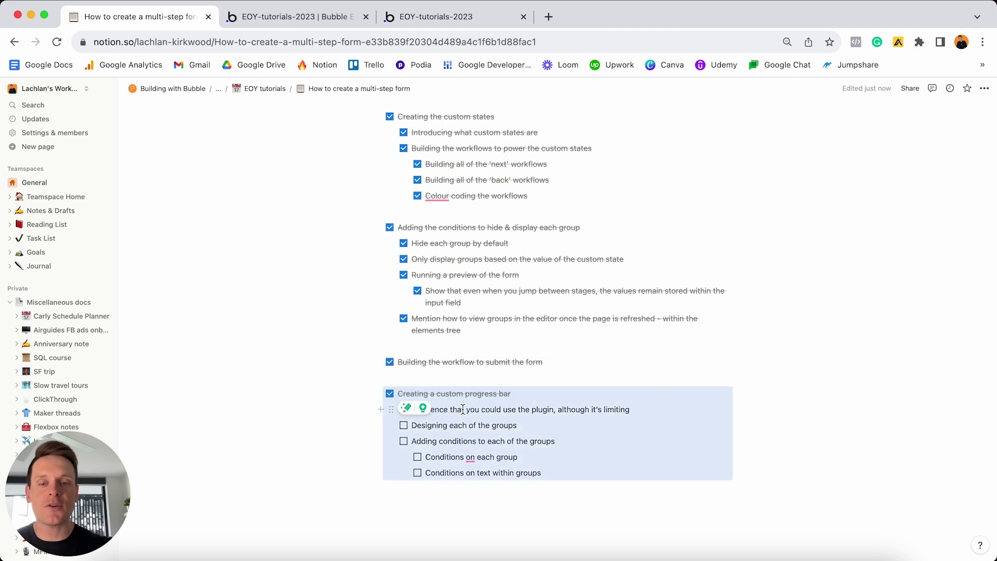
pyautogui.click(462, 409)
pyautogui.click(403, 409)
pyautogui.click(403, 425)
pyautogui.click(404, 441)
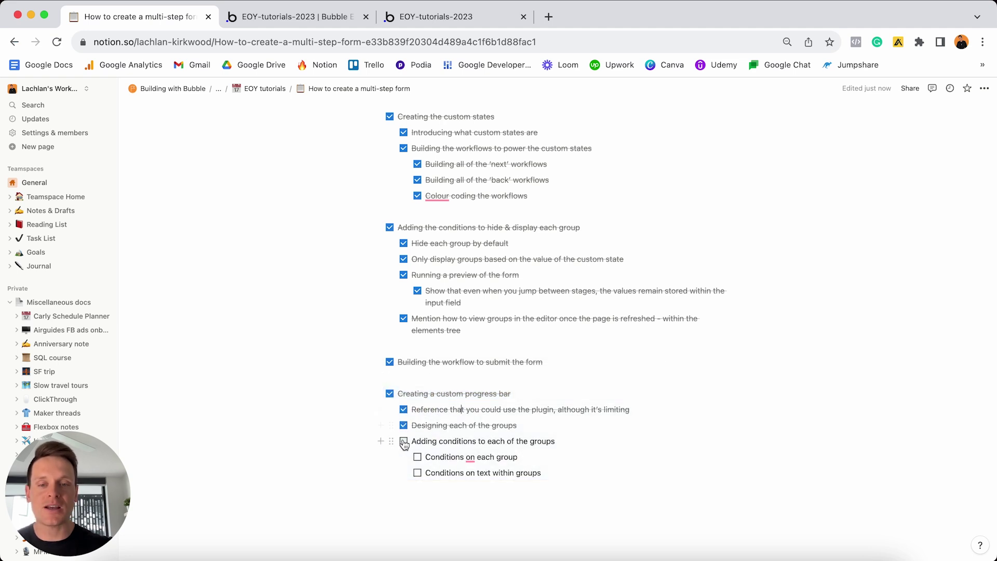
pyautogui.click(417, 457)
pyautogui.click(418, 474)
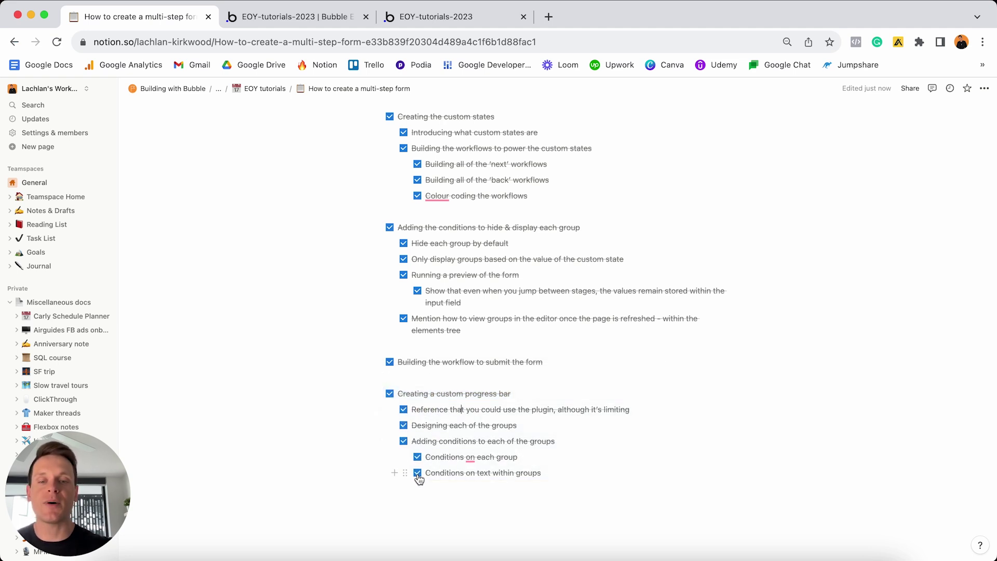